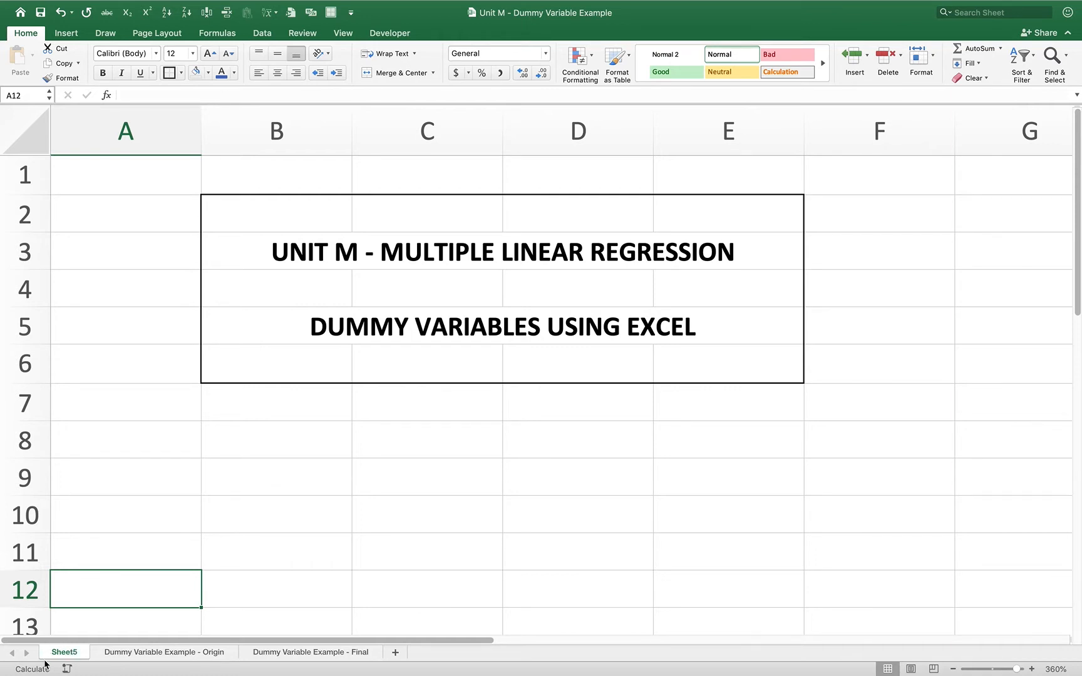
- Open the Dummy Variable Example - Origin sheet and look through the Streaming, Age and Female data down to its end
{"action": "left_click", "coordinate": [108, 655]}
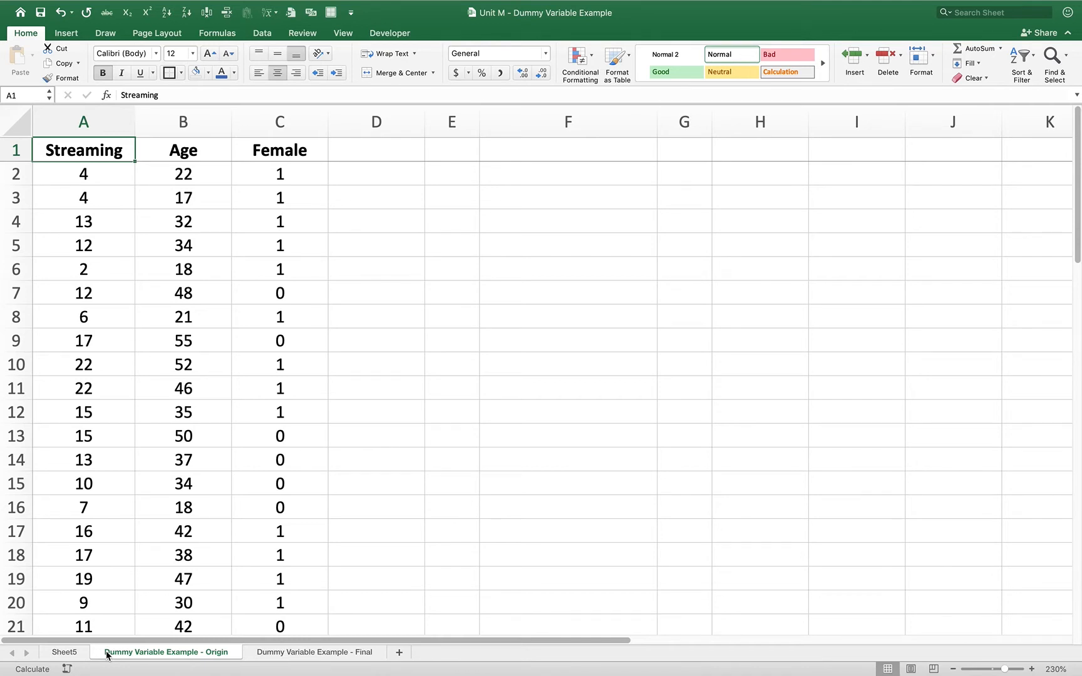
{"action": "key", "text": "Down"}
{"action": "key", "text": "Down"}
{"action": "key", "text": "Down"}
{"action": "key", "text": "Down"}
{"action": "key", "text": "Down"}
{"action": "key", "text": "Down"}
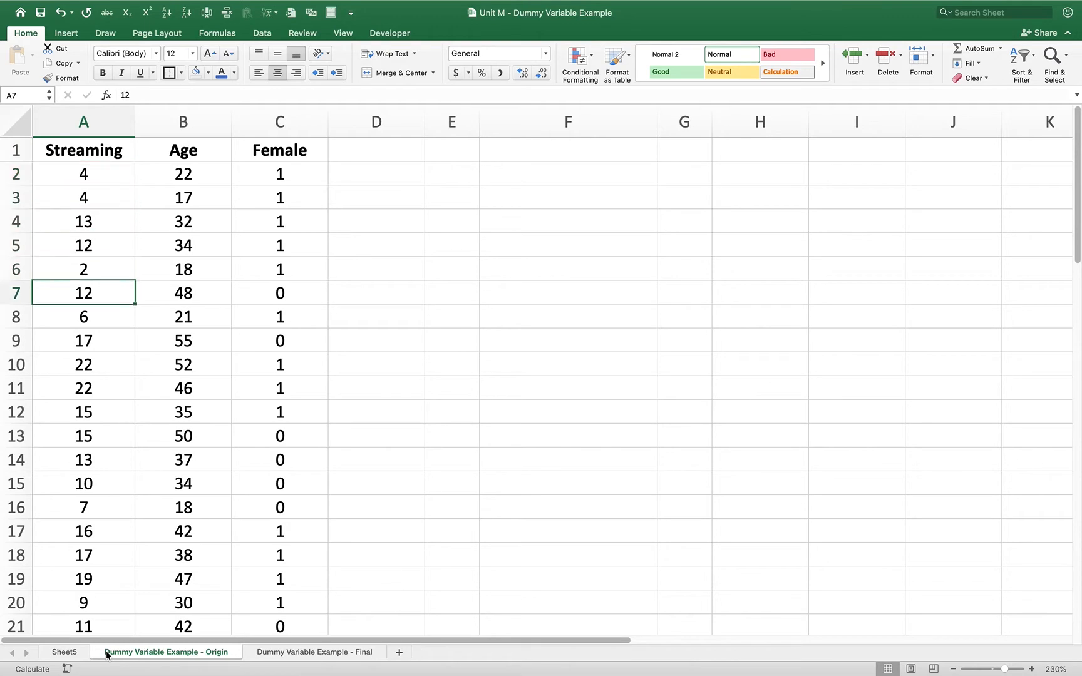
{"action": "key", "text": "Down"}
{"action": "key", "text": "Down"}
{"action": "key", "text": "Down"}
{"action": "key", "text": "Down"}
{"action": "key", "text": "Down"}
{"action": "key", "text": "Down"}
{"action": "key", "text": "Down"}
{"action": "key", "text": "Down"}
{"action": "key", "text": "Down"}
{"action": "key", "text": "Down"}
{"action": "key", "text": "Down"}
{"action": "key", "text": "Down"}
{"action": "key", "text": "Down"}
{"action": "key", "text": "Down"}
{"action": "key", "text": "Down"}
{"action": "key", "text": "Down"}
{"action": "key", "text": "Down"}
{"action": "key", "text": "Down"}
{"action": "key", "text": "Down"}
{"action": "key", "text": "Down"}
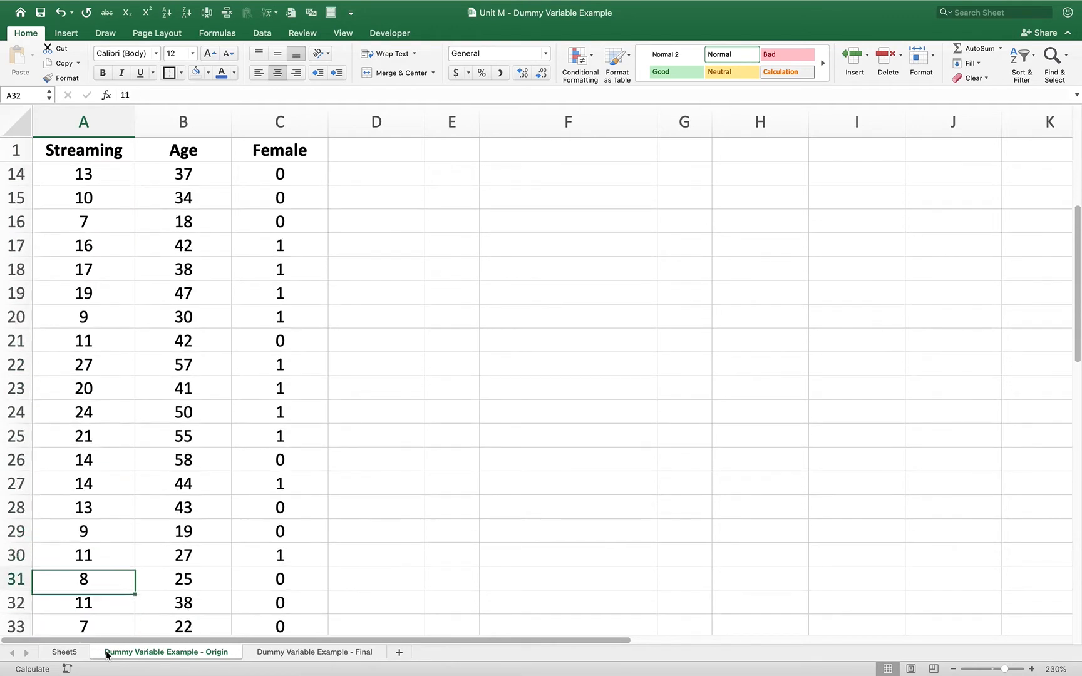
{"action": "key", "text": "Down"}
{"action": "key", "text": "Down"}
{"action": "key", "text": "Down"}
{"action": "key", "text": "Down"}
{"action": "key", "text": "Down"}
{"action": "key", "text": "Down"}
{"action": "key", "text": "Down"}
{"action": "key", "text": "Down"}
{"action": "key", "text": "Down"}
{"action": "key", "text": "Down"}
{"action": "key", "text": "Down"}
{"action": "key", "text": "Down"}
{"action": "key", "text": "Down"}
{"action": "key", "text": "Down"}
{"action": "key", "text": "Down"}
{"action": "key", "text": "Down"}
{"action": "key", "text": "Down"}
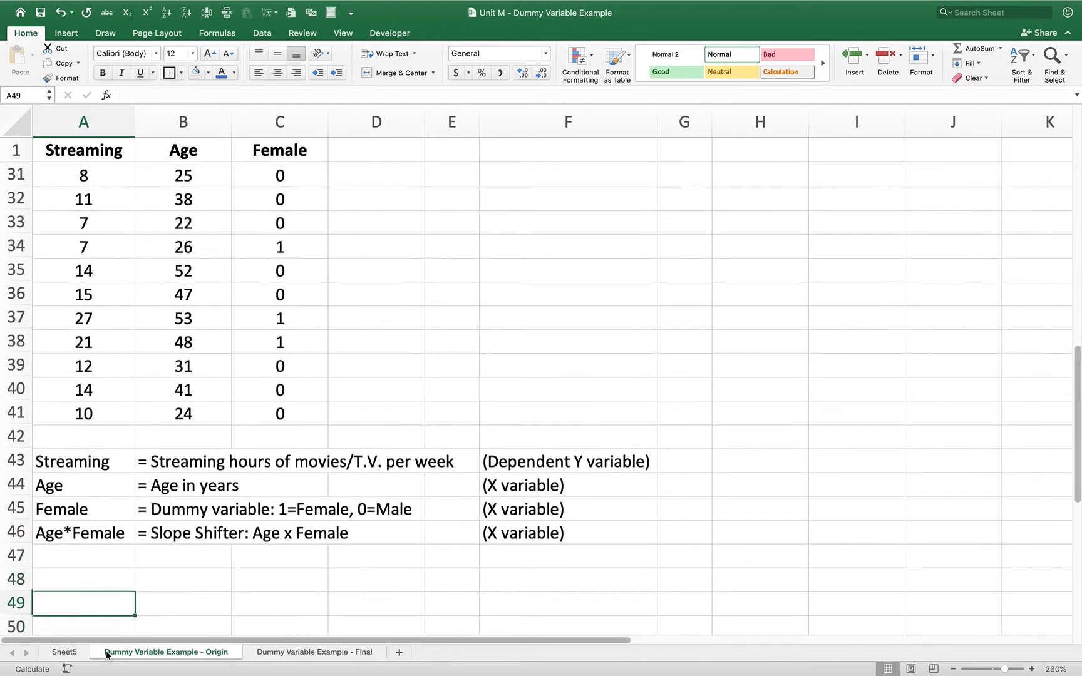
{"action": "key", "text": "Down"}
{"action": "key", "text": "Down"}
- Read the definitions of Streaming, Age, Female and Age*Female in the notes below the data
{"action": "key", "text": "Up"}
{"action": "key", "text": "Up"}
{"action": "key", "text": "Up"}
{"action": "key", "text": "Up"}
{"action": "key", "text": "Up"}
{"action": "key", "text": "Up"}
{"action": "key", "text": "Up"}
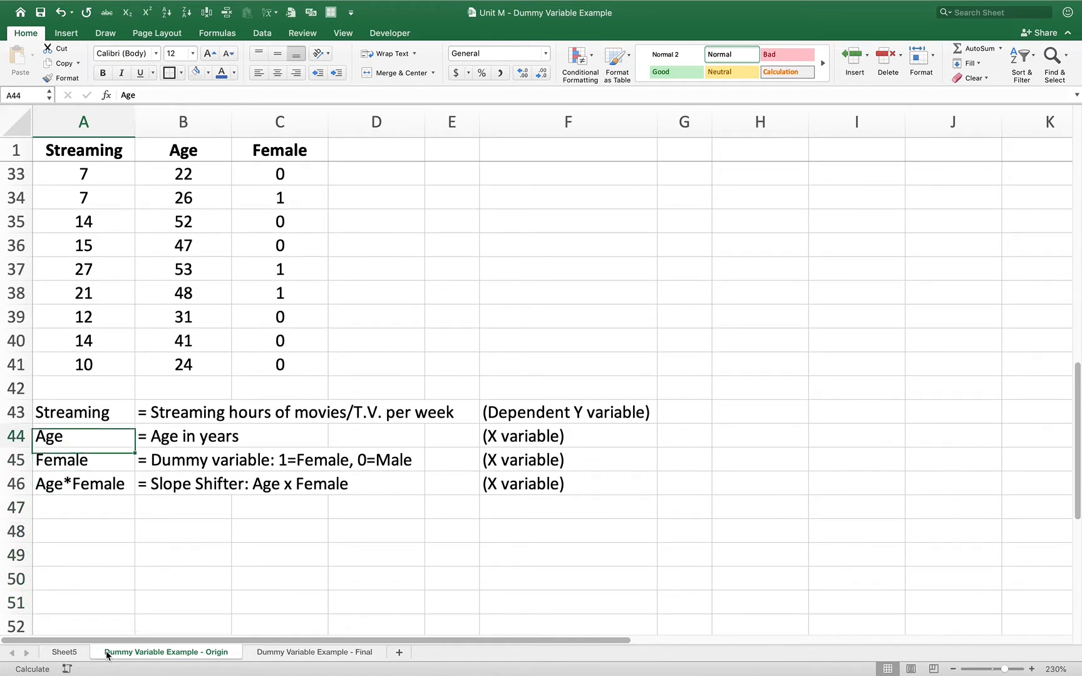
{"action": "key", "text": "Up"}
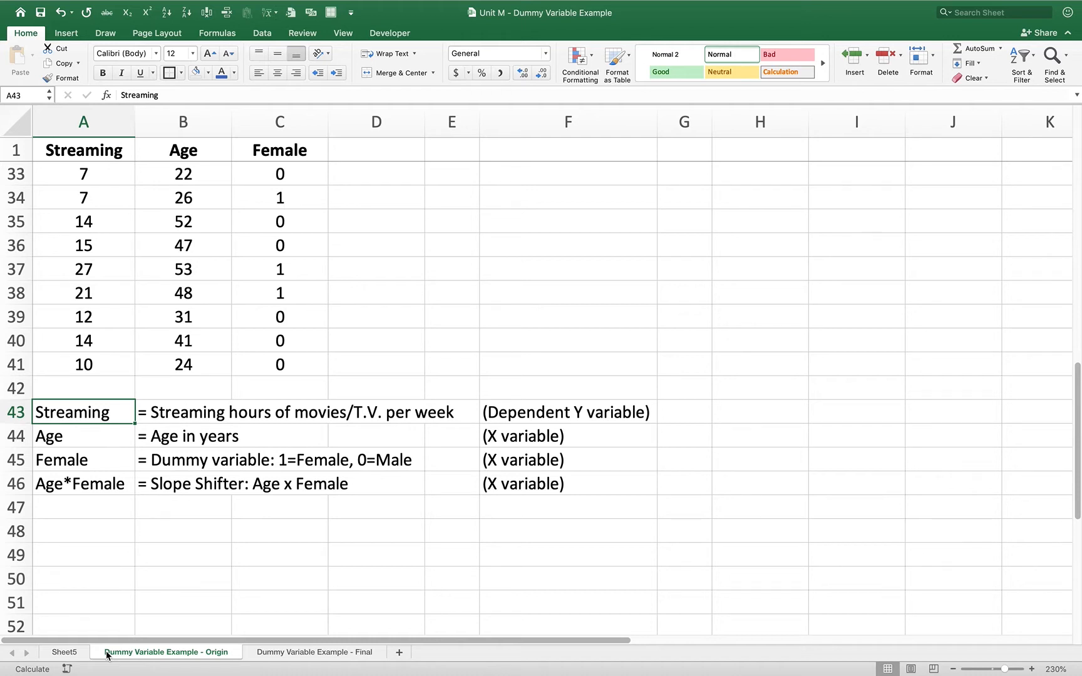
{"action": "key", "text": "Down"}
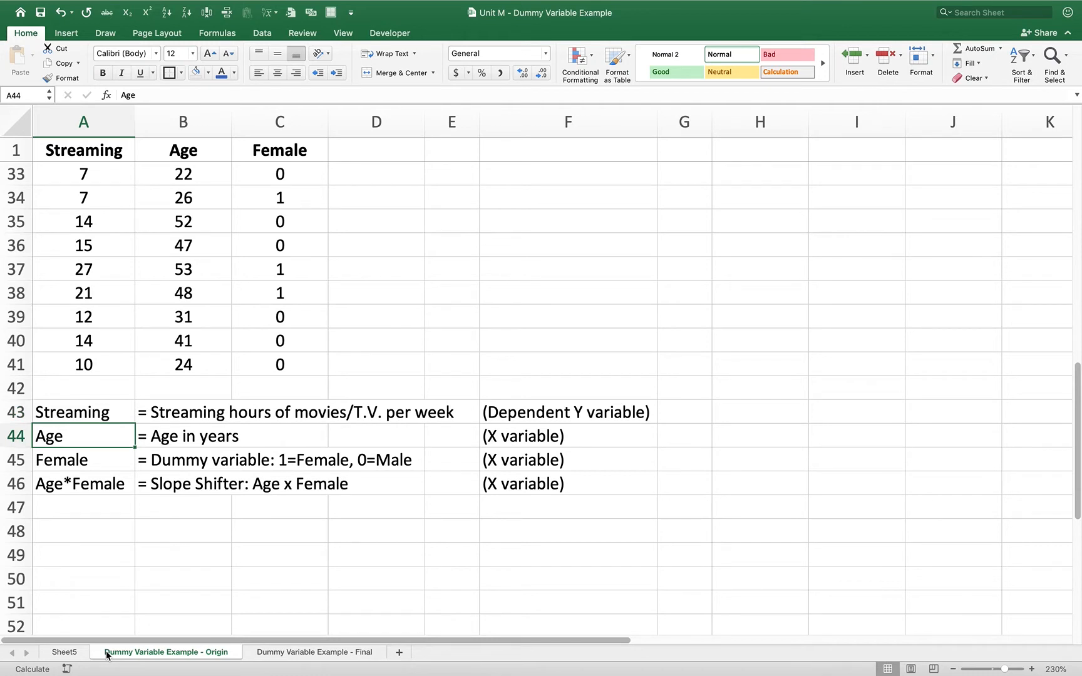
{"action": "key", "text": "Down"}
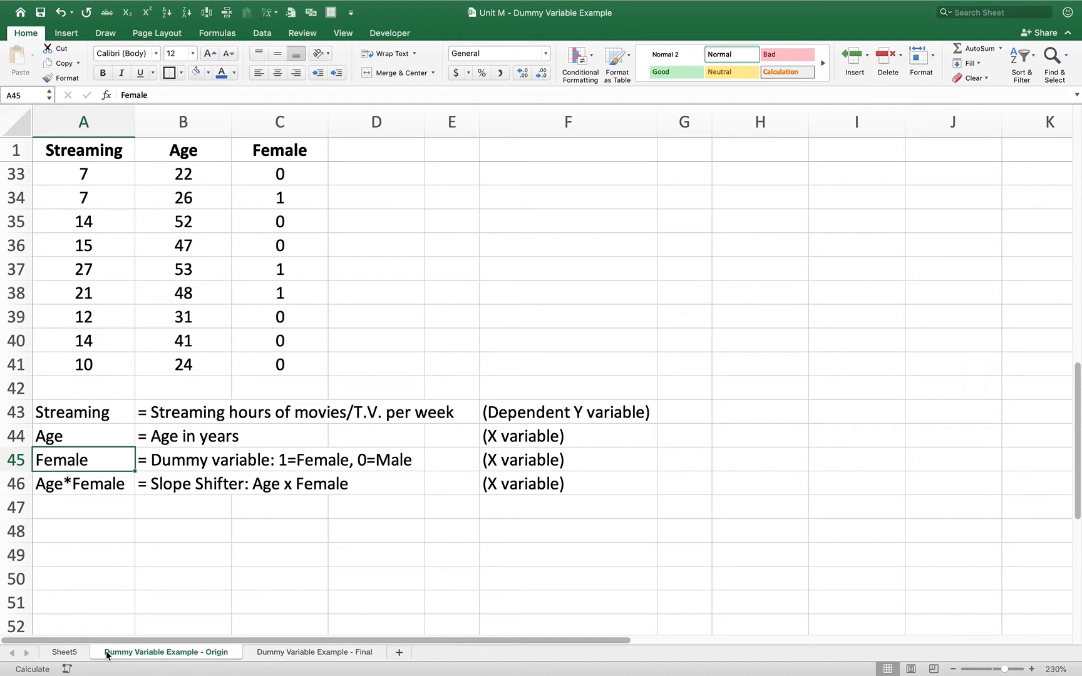
{"action": "key", "text": "Down"}
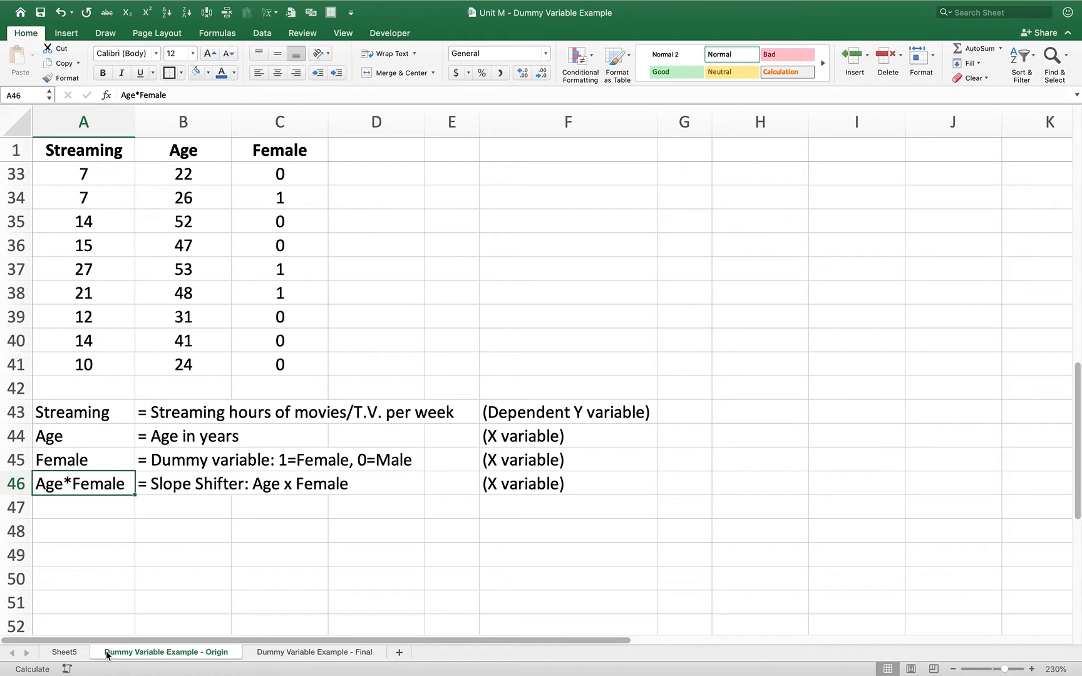
{"action": "key", "text": "Right"}
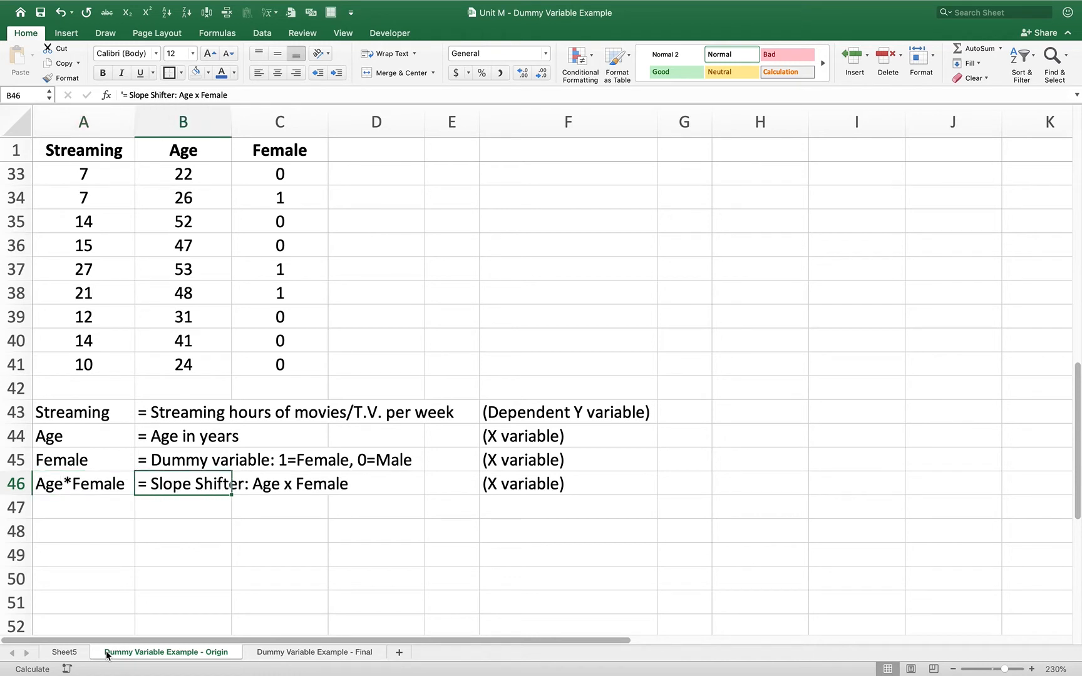
- Add the column header Age*Female in cell D1, next to the Female column
{"action": "key", "text": "Up"}
{"action": "key", "text": "Up"}
{"action": "key", "text": "Up"}
{"action": "key", "text": "Up"}
{"action": "key", "text": "Up"}
{"action": "key", "text": "Up"}
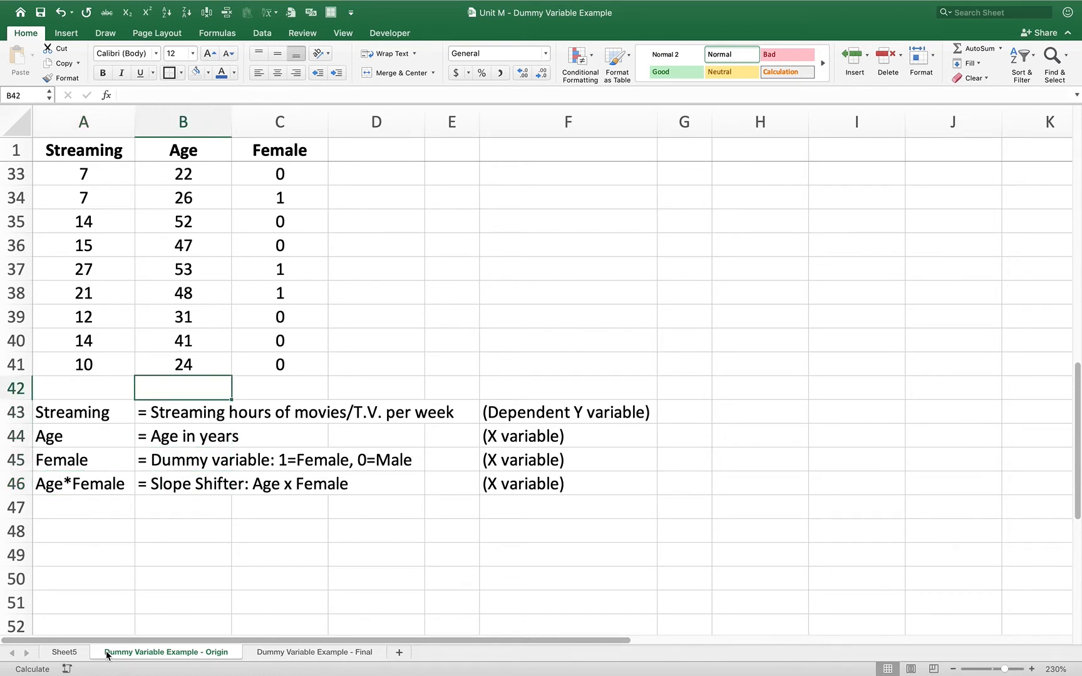
{"action": "key", "text": "Right"}
{"action": "key", "text": "Right"}
{"action": "key", "text": "Right"}
{"action": "key", "text": "Left"}
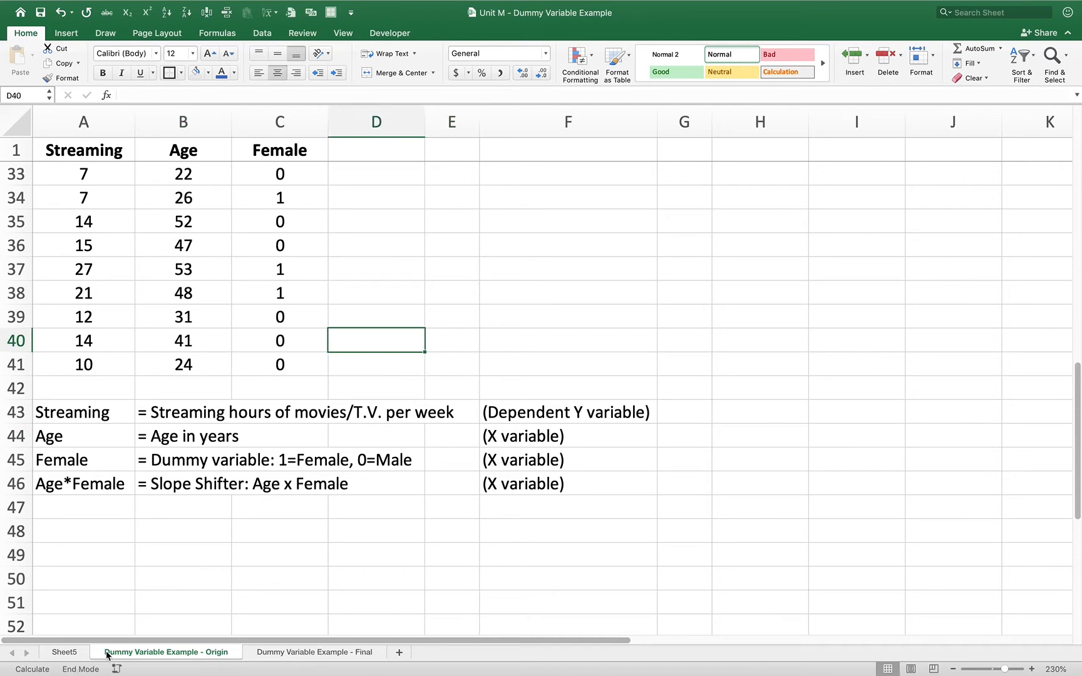
{"action": "key", "text": "ctrl+Up"}
{"action": "key", "text": "Down"}
{"action": "key", "text": "Up"}
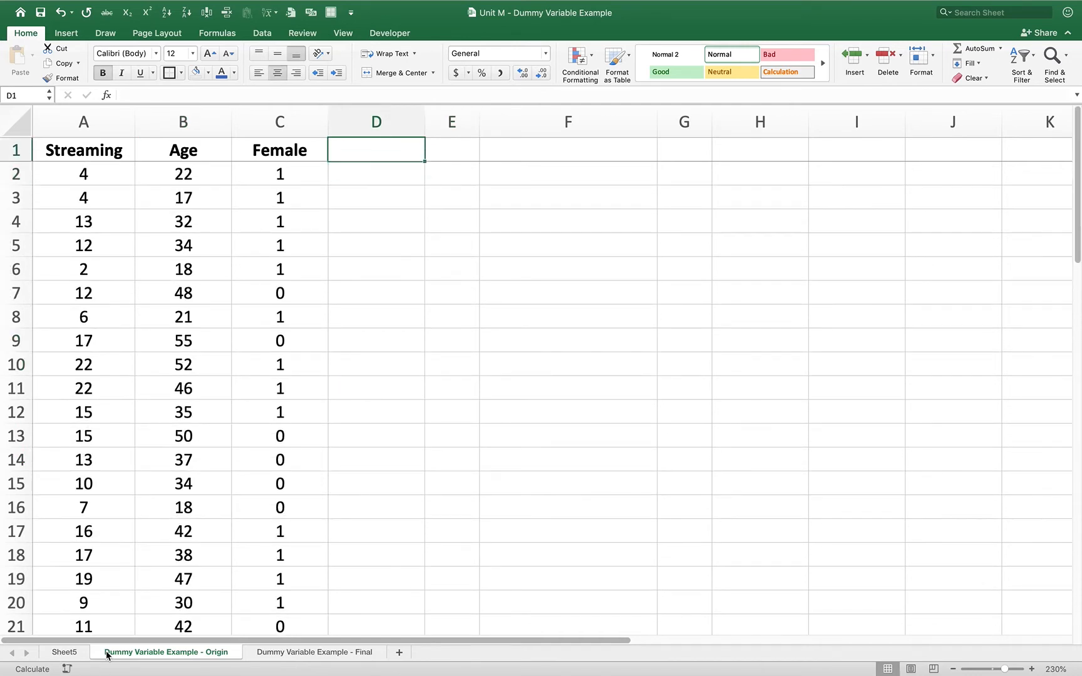
{"action": "type", "text": "Age"}
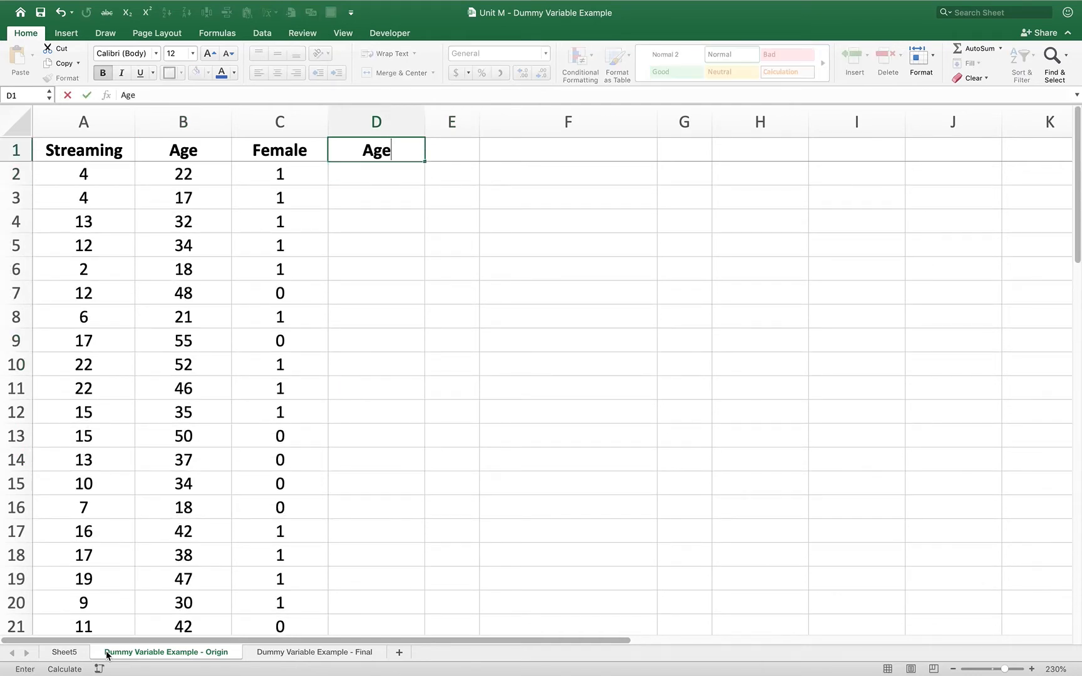
{"action": "type", "text": "*Female"}
{"action": "key", "text": "Return"}
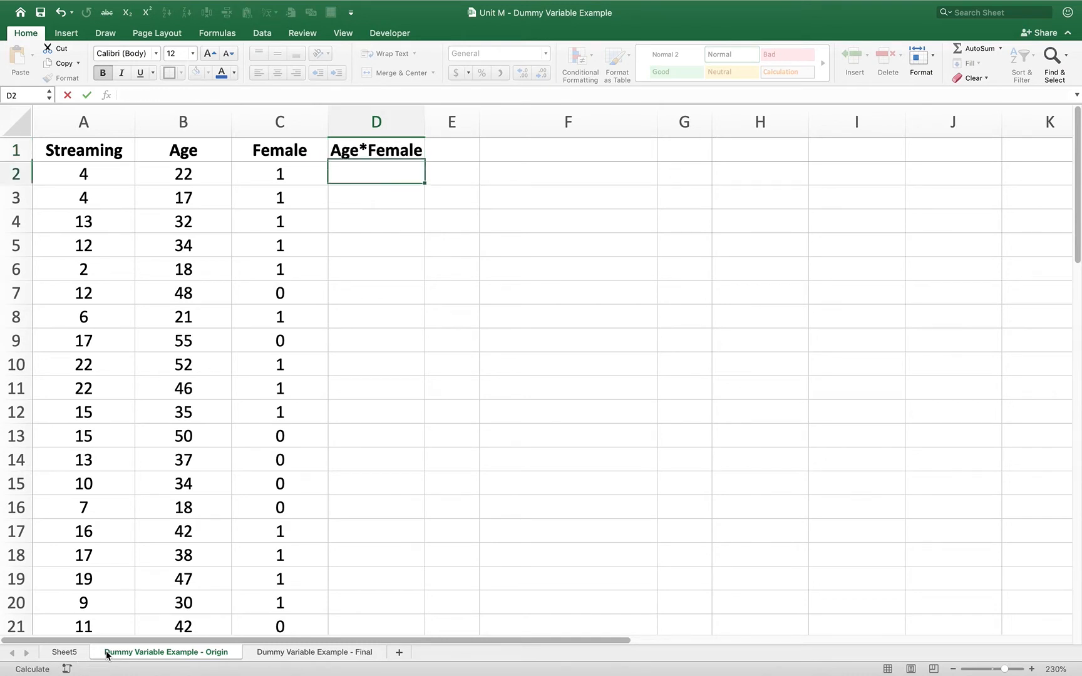
- Calculate the slope shifter in D2 with =B2*C2 and fill the formula down to the last data row
{"action": "type", "text": "="}
{"action": "key", "text": "Left"}
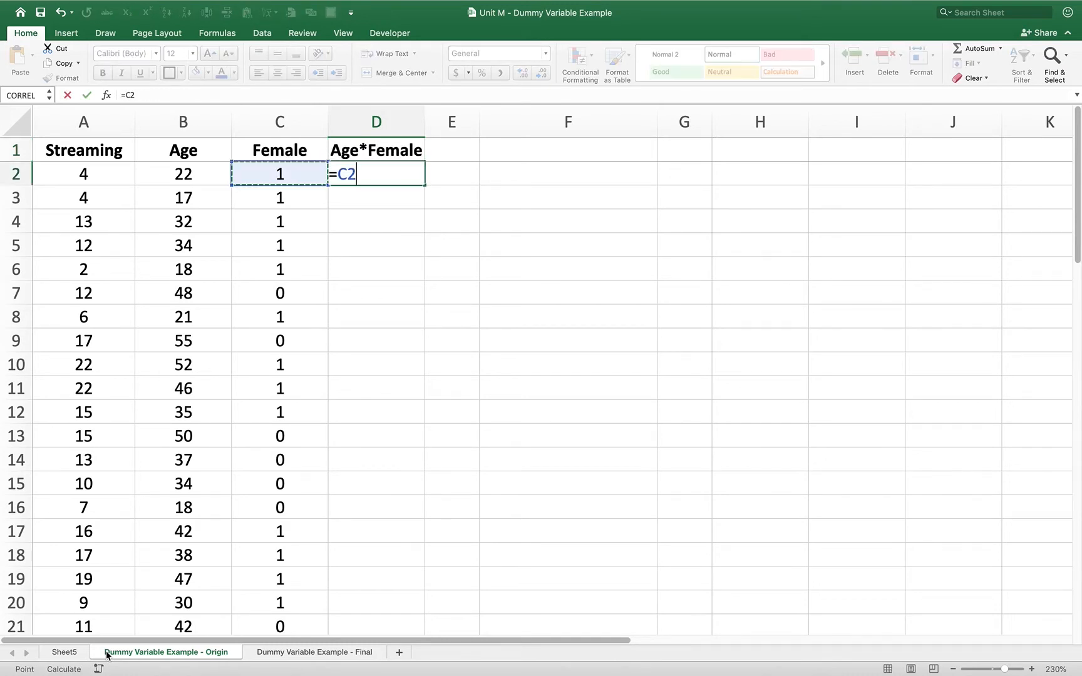
{"action": "key", "text": "Left"}
{"action": "type", "text": "*"}
{"action": "key", "text": "Left"}
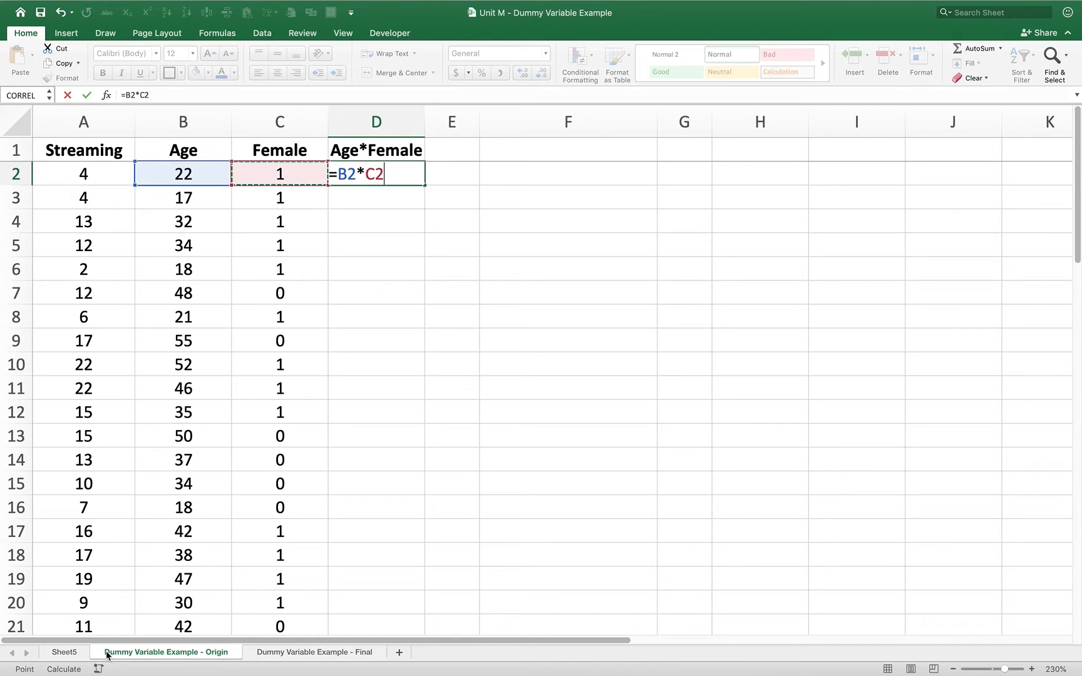
{"action": "key", "text": "Return"}
{"action": "key", "text": "Up"}
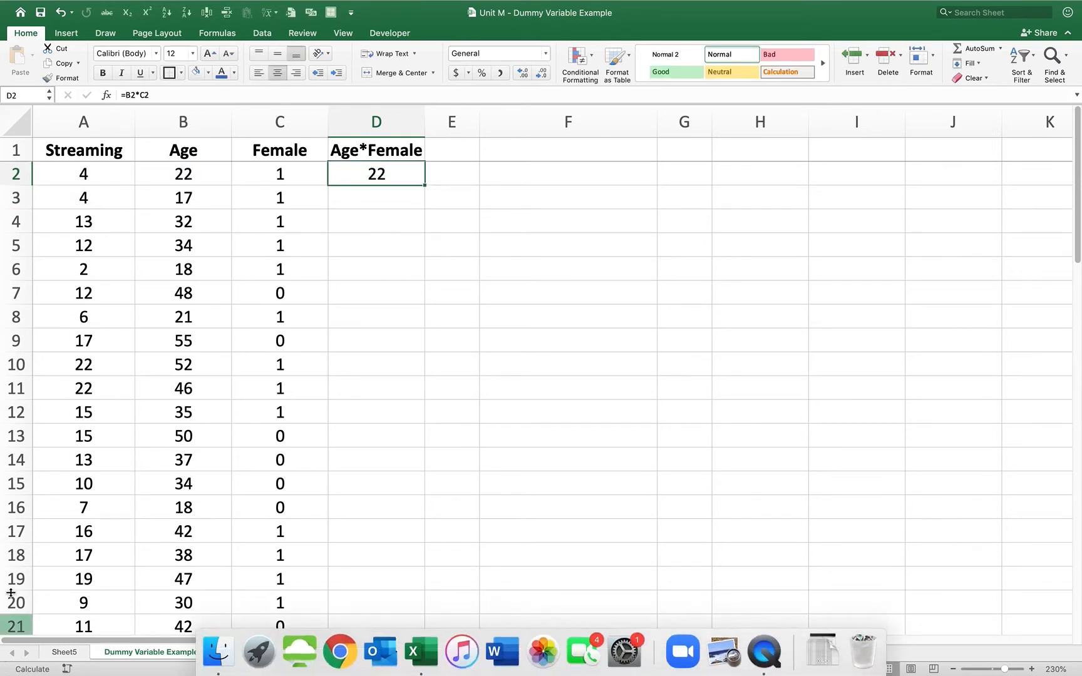
{"action": "double_click", "coordinate": [424, 185]}
{"action": "left_click", "coordinate": [374, 177]}
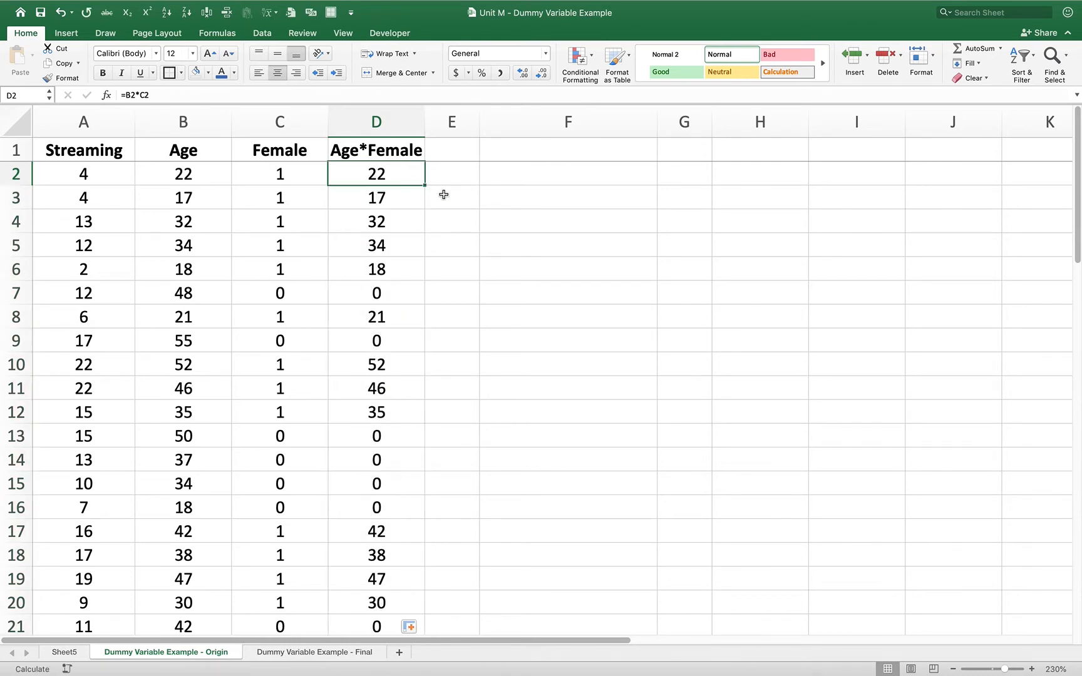
- Compare the Age*Female products with their Age and Female values in rows 2 to 7
{"action": "key", "text": "Left"}
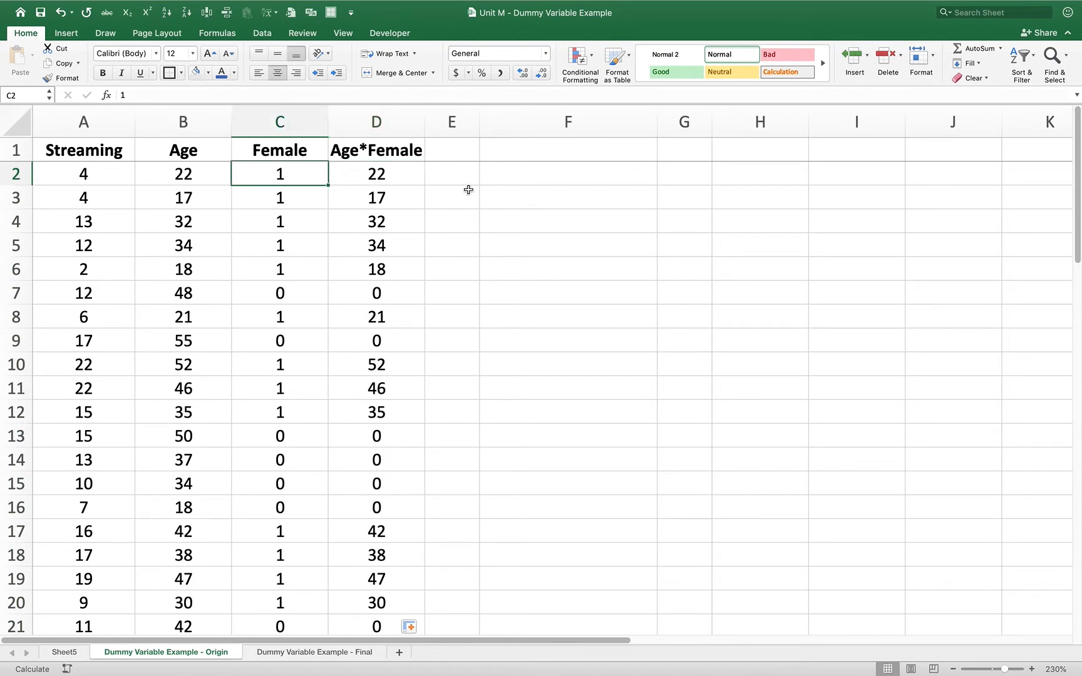
{"action": "key", "text": "Left"}
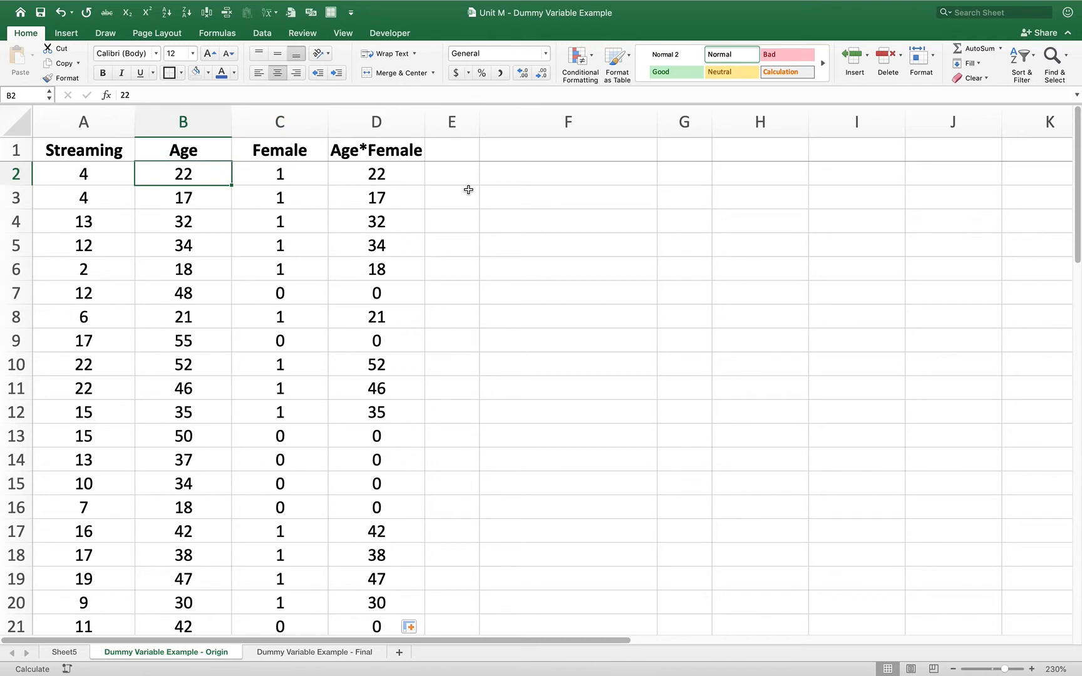
{"action": "key", "text": "Right"}
{"action": "key", "text": "Right"}
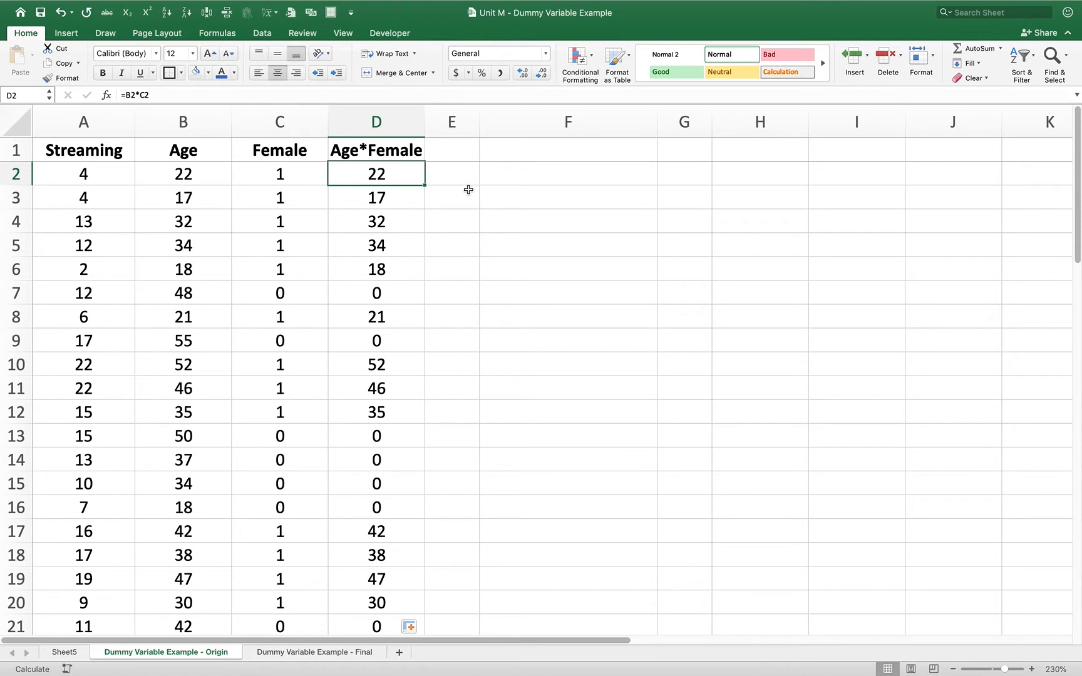
{"action": "key", "text": "Down"}
{"action": "key", "text": "Down"}
{"action": "key", "text": "Down"}
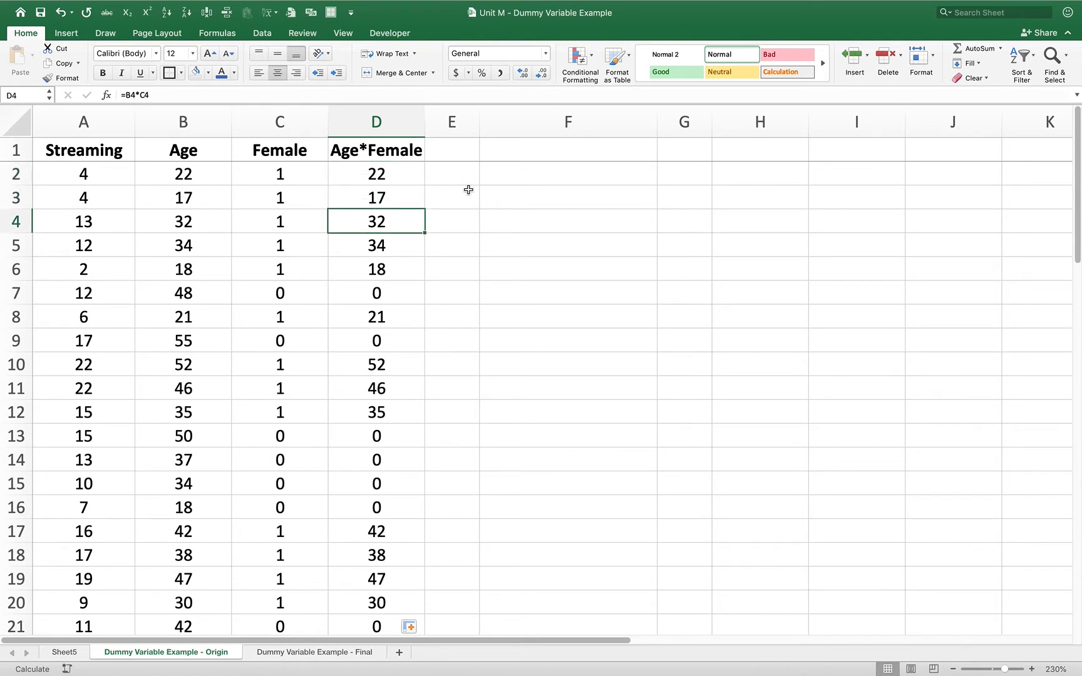
{"action": "key", "text": "Down"}
{"action": "key", "text": "Down"}
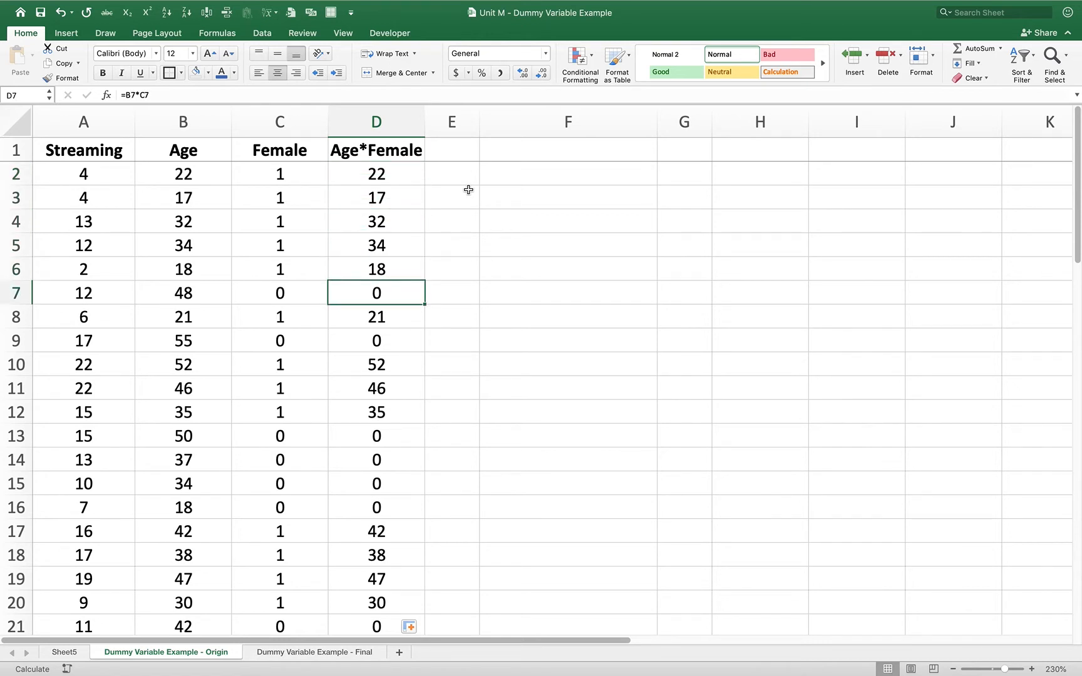
{"action": "key", "text": "Left"}
{"action": "key", "text": "Right"}
{"action": "key", "text": "Left"}
{"action": "key", "text": "Left"}
{"action": "key", "text": "Right"}
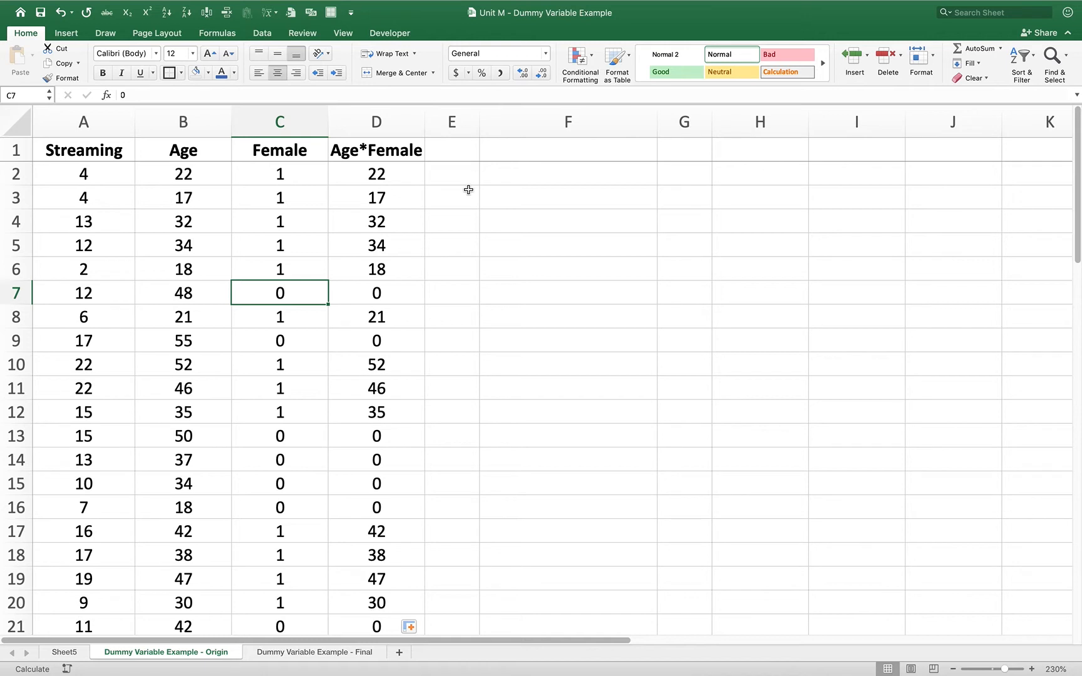
{"action": "key", "text": "Right"}
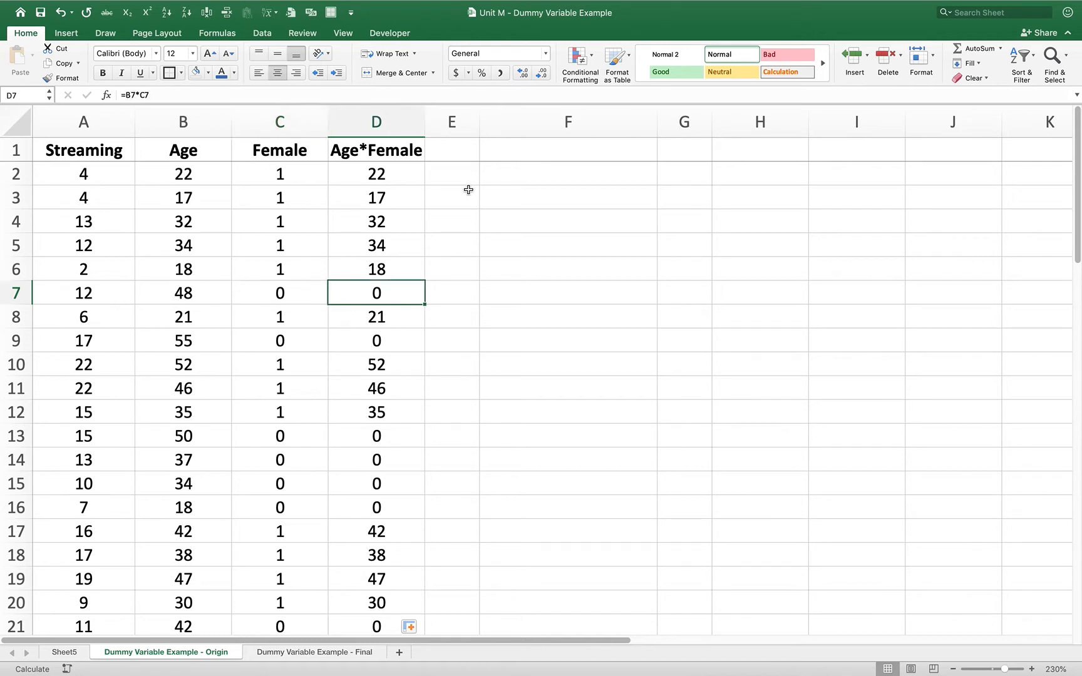
- Check the filled Age*Female column down to the end of the data and return to its header
{"action": "key", "text": "Down"}
{"action": "key", "text": "Down"}
{"action": "key", "text": "Down"}
{"action": "key", "text": "Down"}
{"action": "key", "text": "Down"}
{"action": "key", "text": "Down"}
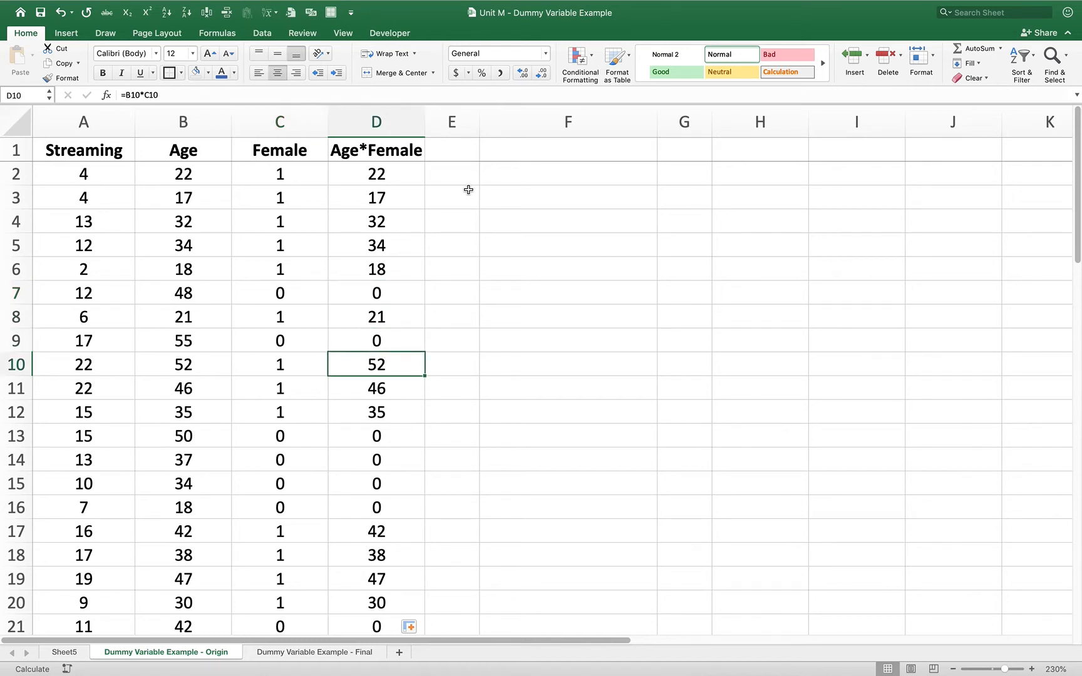
{"action": "key", "text": "Down"}
{"action": "key", "text": "Down"}
{"action": "key", "text": "Down"}
{"action": "key", "text": "Down"}
{"action": "key", "text": "Down"}
{"action": "key", "text": "Down"}
{"action": "key", "text": "Down"}
{"action": "key", "text": "Down"}
{"action": "key", "text": "Down"}
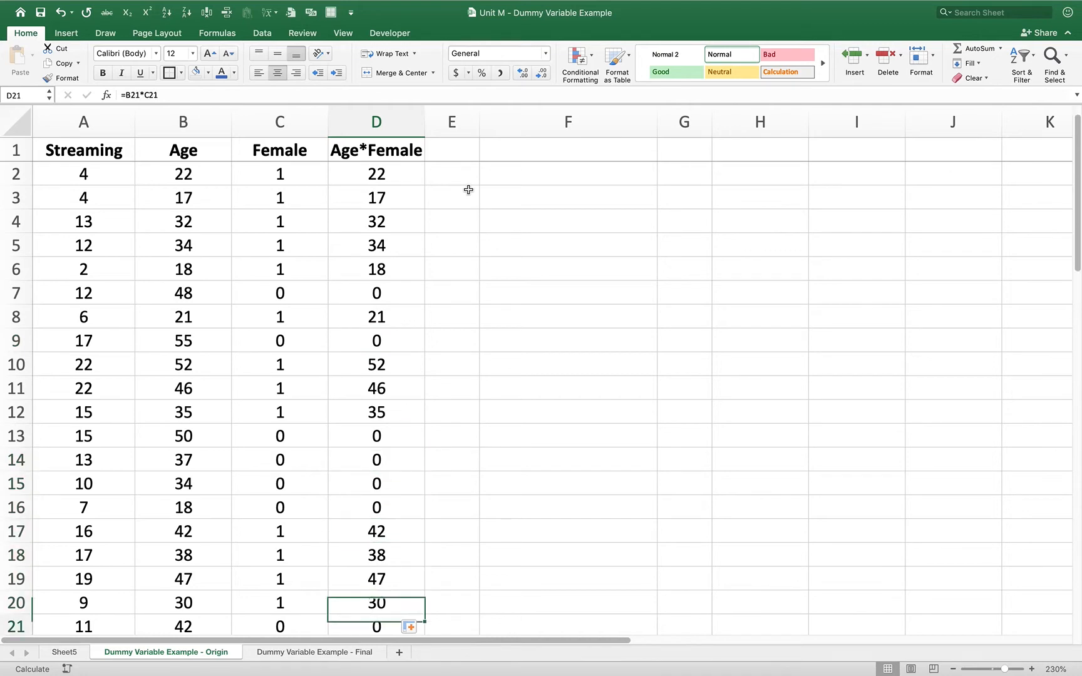
{"action": "key", "text": "Down"}
{"action": "key", "text": "Down"}
{"action": "key", "text": "Down"}
{"action": "key", "text": "Down"}
{"action": "key", "text": "Down"}
{"action": "key", "text": "Down"}
{"action": "key", "text": "Down"}
{"action": "key", "text": "Down"}
{"action": "key", "text": "Down"}
{"action": "key", "text": "Down"}
{"action": "key", "text": "Down"}
{"action": "key", "text": "Down"}
{"action": "key", "text": "Down"}
{"action": "key", "text": "Down"}
{"action": "key", "text": "Down"}
{"action": "key", "text": "Down"}
{"action": "key", "text": "Down"}
{"action": "key", "text": "Down"}
{"action": "key", "text": "Down"}
{"action": "key", "text": "Down"}
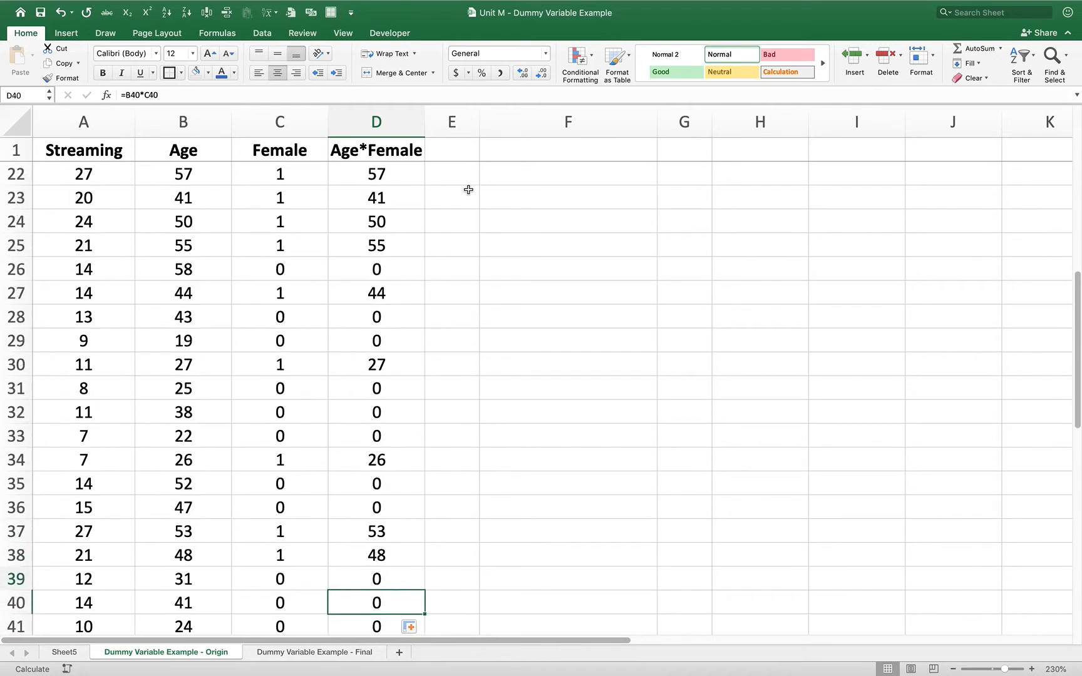
{"action": "key", "text": "Up"}
{"action": "key", "text": "Up"}
{"action": "key", "text": "Up"}
{"action": "key", "text": "Up"}
{"action": "key", "text": "Up"}
{"action": "key", "text": "Up"}
{"action": "key", "text": "Up"}
{"action": "key", "text": "Up"}
{"action": "key", "text": "Up"}
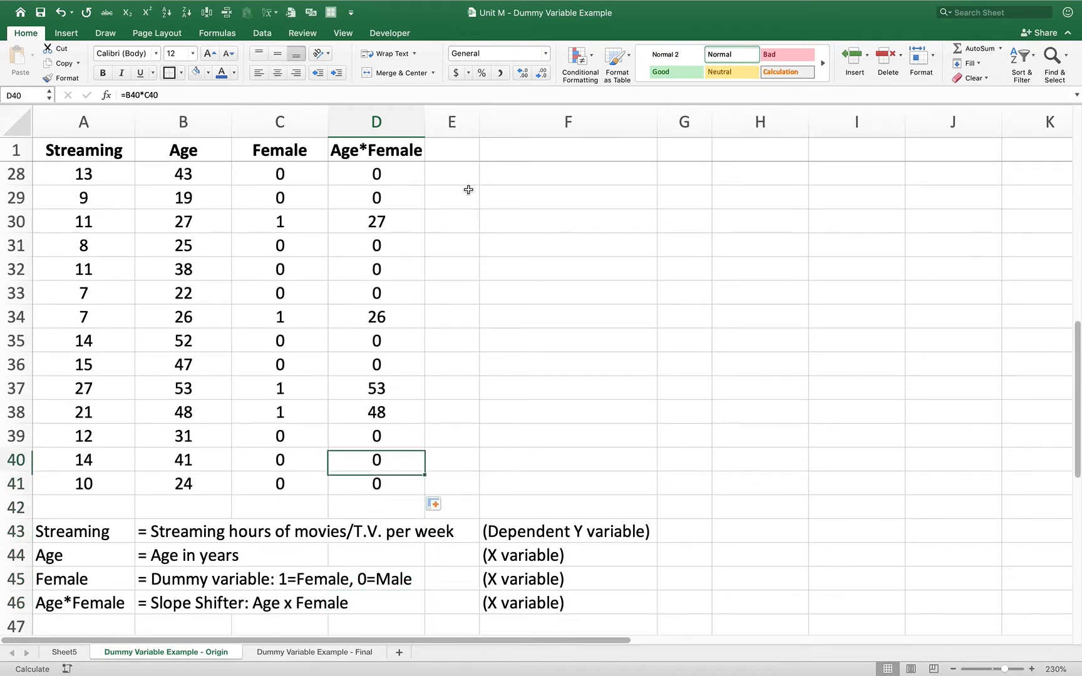
{"action": "key", "text": "ctrl+Up"}
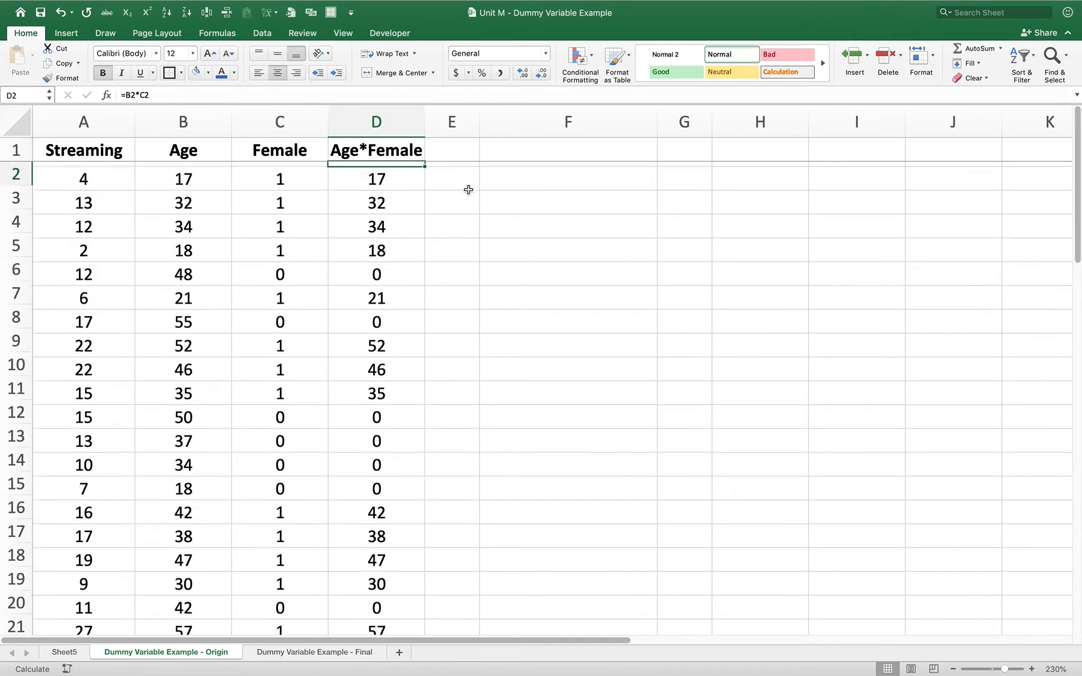
- Select the empty cell F2 beside the data and open the Regression tool from the data analysis tools
{"action": "key", "text": "Right"}
{"action": "key", "text": "Right"}
{"action": "key", "text": "Right"}
{"action": "key", "text": "Right"}
{"action": "key", "text": "Right"}
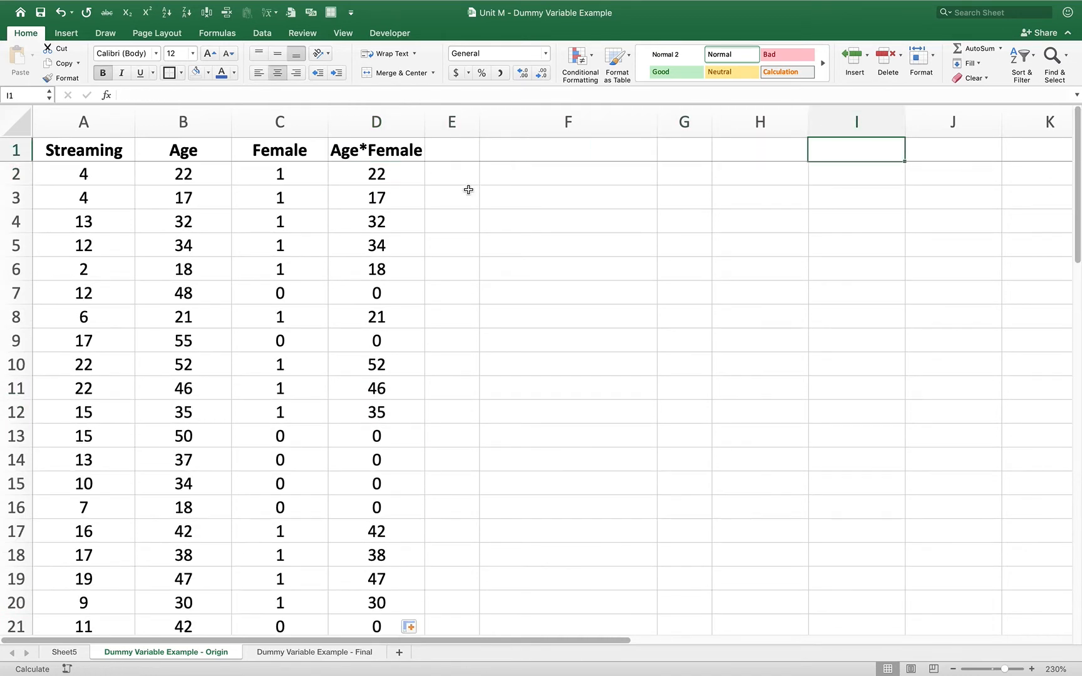
{"action": "key", "text": "Left"}
{"action": "key", "text": "Left"}
{"action": "key", "text": "Left"}
{"action": "key", "text": "Down"}
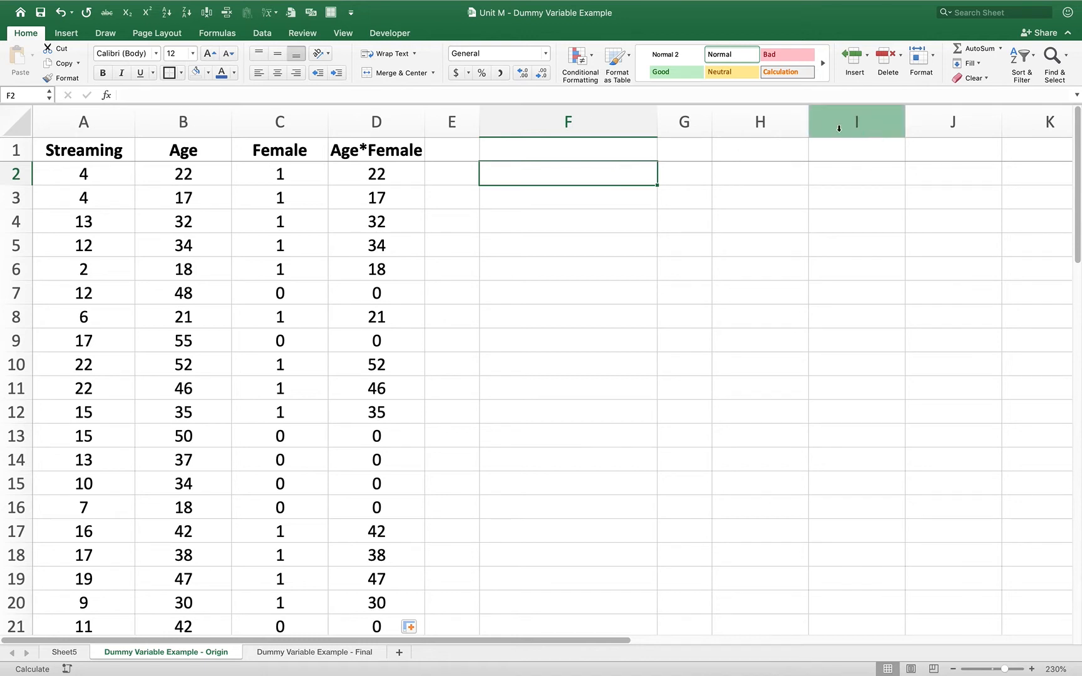
{"action": "left_click", "coordinate": [262, 34]}
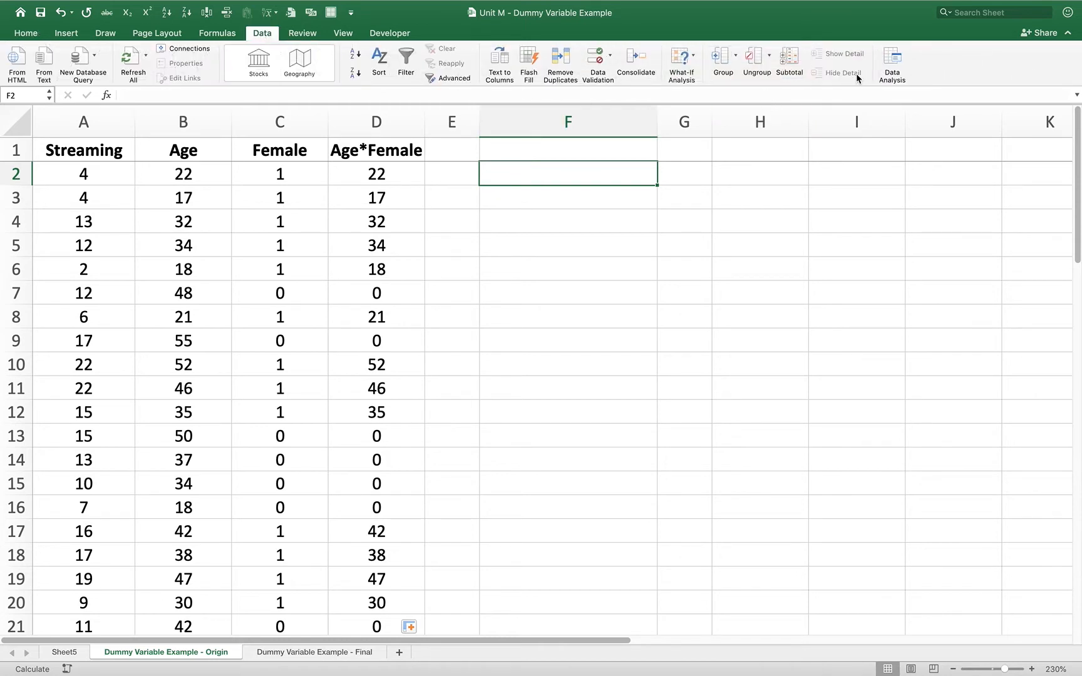
{"action": "left_click", "coordinate": [892, 63]}
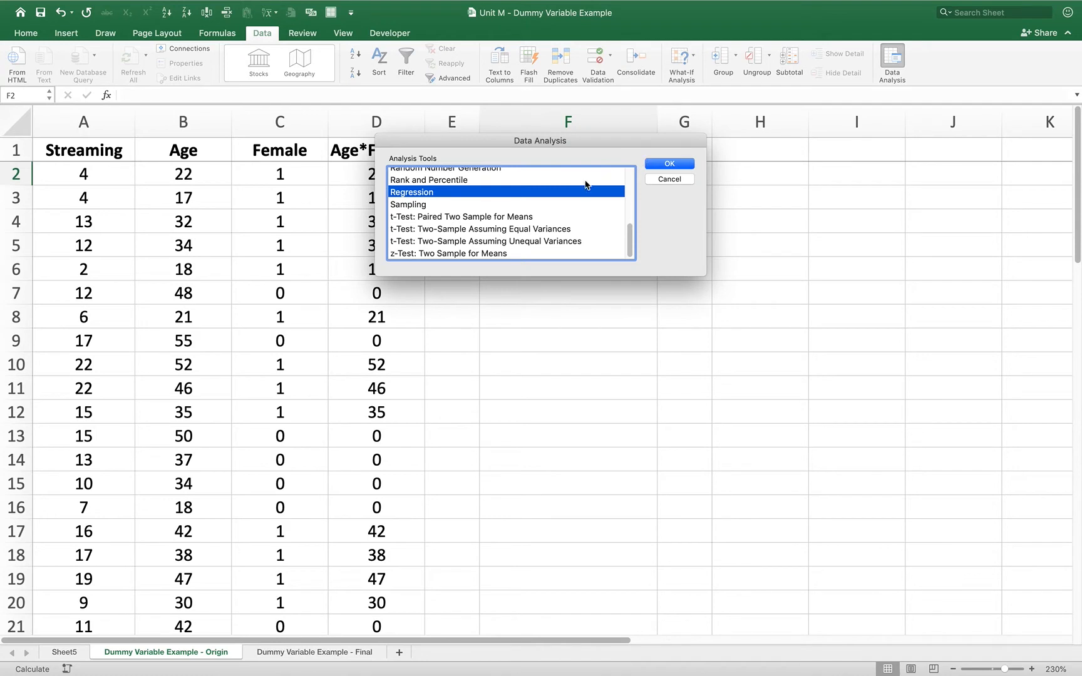
{"action": "left_click", "coordinate": [665, 164]}
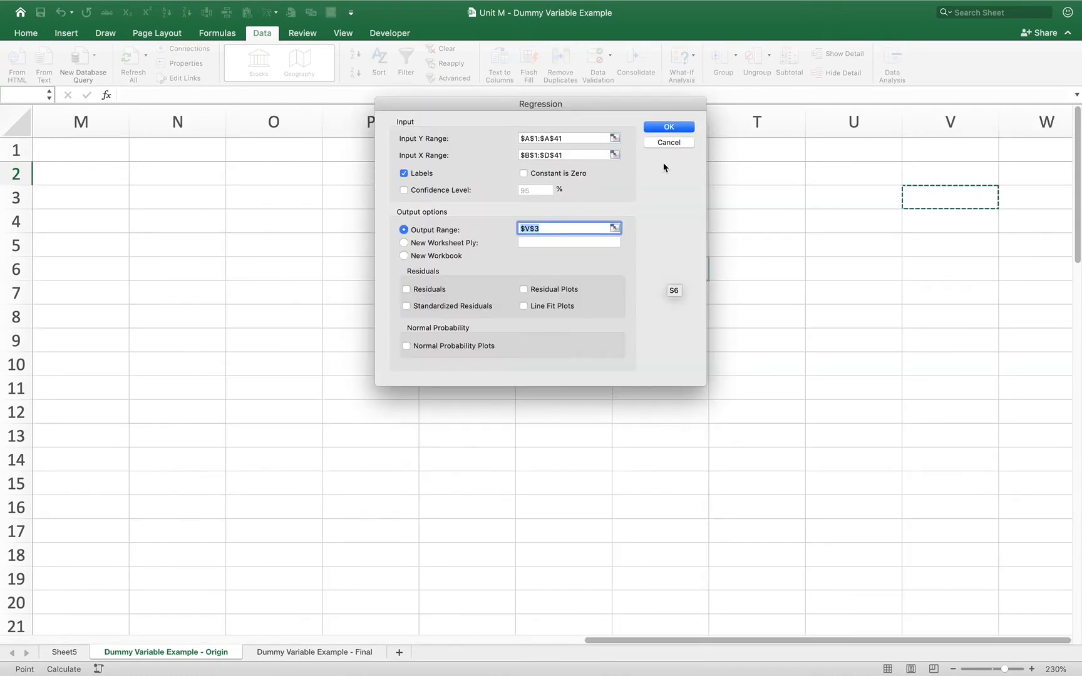
- Set the regression's Y range to the Streaming column A1:A41 and its X range to the Age column B1:B41
{"action": "left_click", "coordinate": [571, 138]}
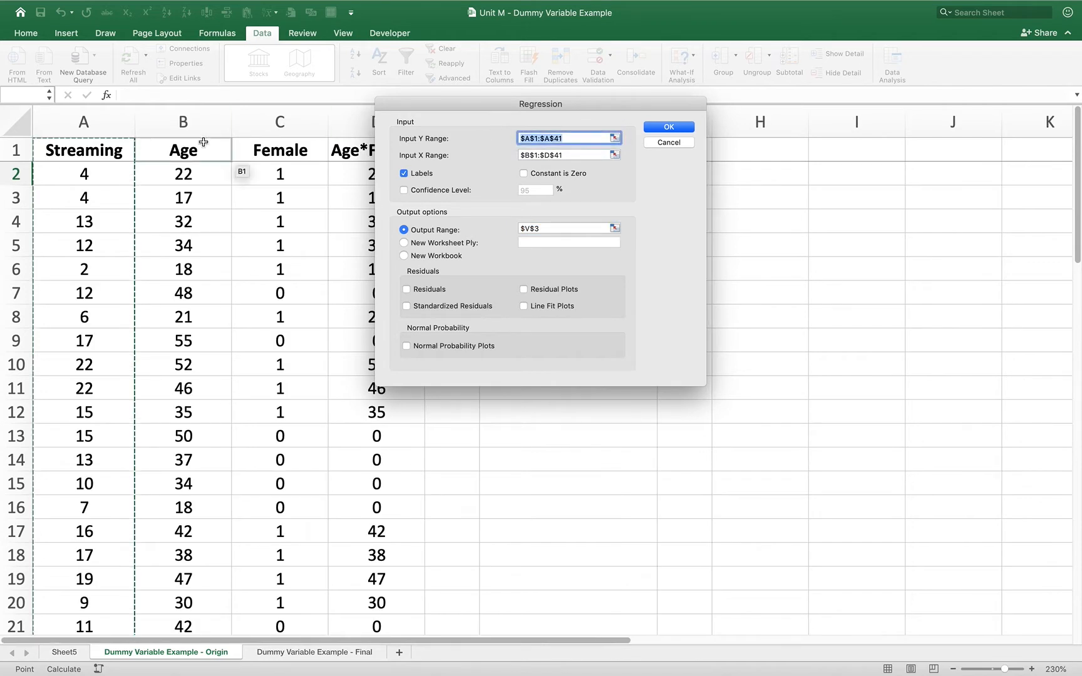
{"action": "left_click_drag", "start_coordinate": [56, 149], "coordinate": [75, 636]}
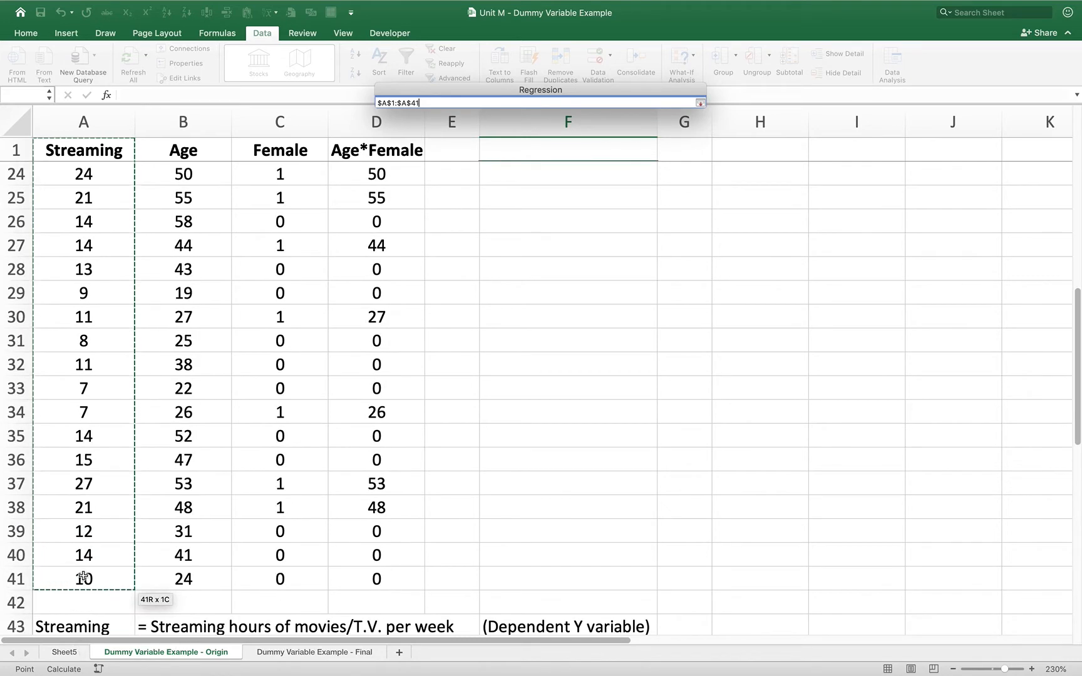
{"action": "left_click_drag", "start_coordinate": [83, 577], "coordinate": [83, 577]}
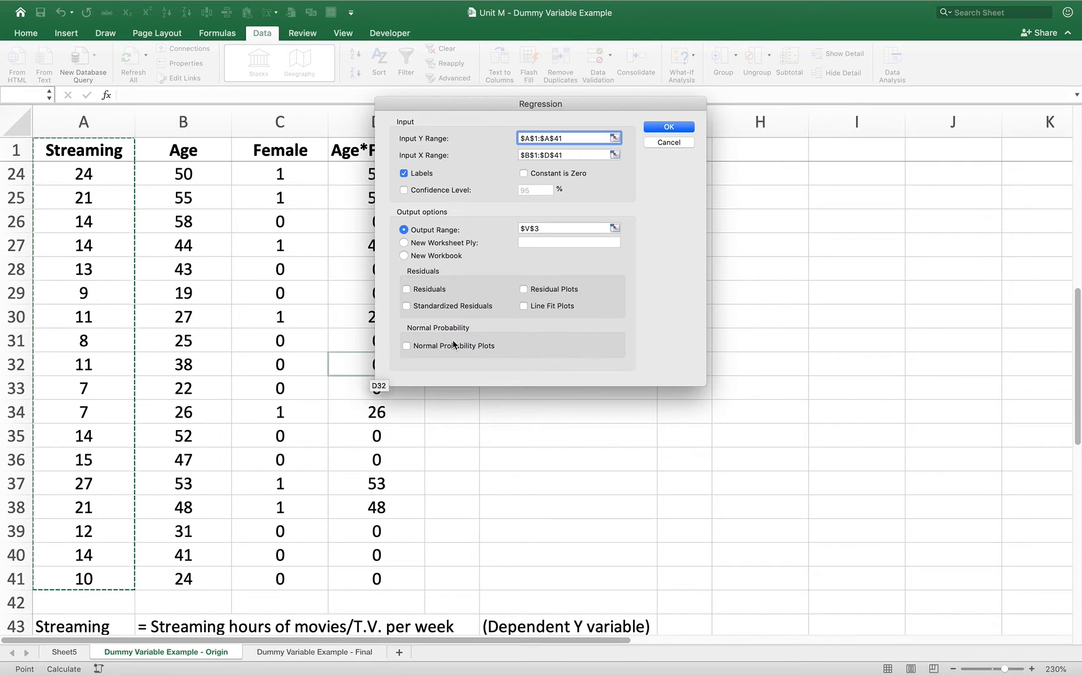
{"action": "left_click_drag", "start_coordinate": [604, 154], "coordinate": [534, 146]}
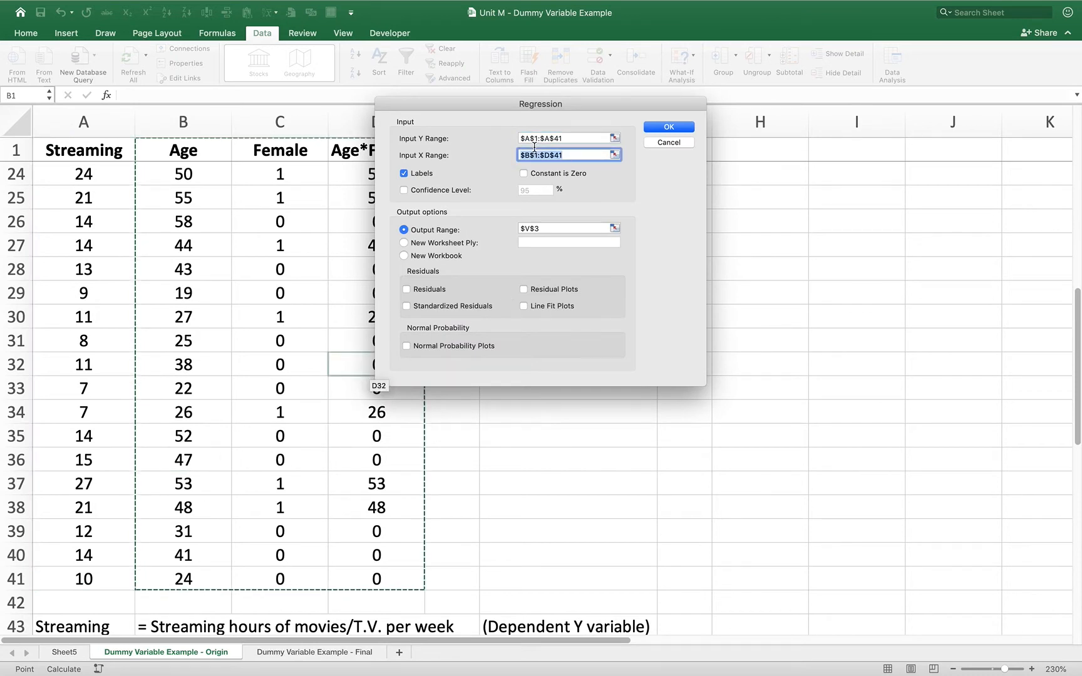
{"action": "left_click", "coordinate": [201, 143]}
{"action": "left_click_drag", "start_coordinate": [200, 143], "coordinate": [188, 404]}
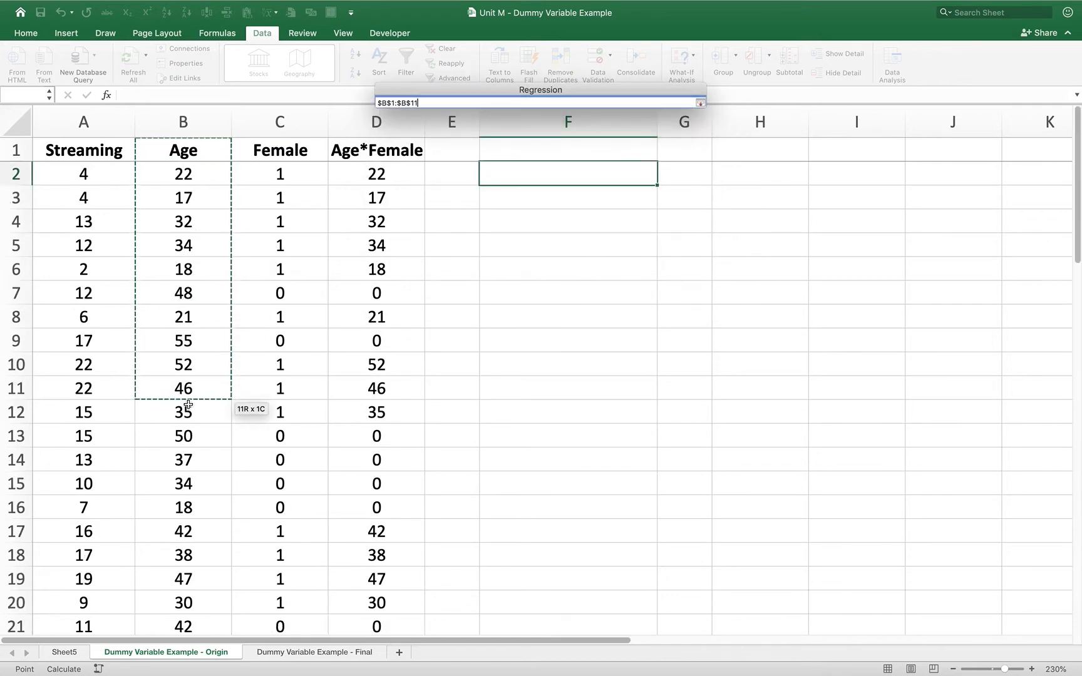
{"action": "left_click_drag", "start_coordinate": [188, 492], "coordinate": [183, 585]}
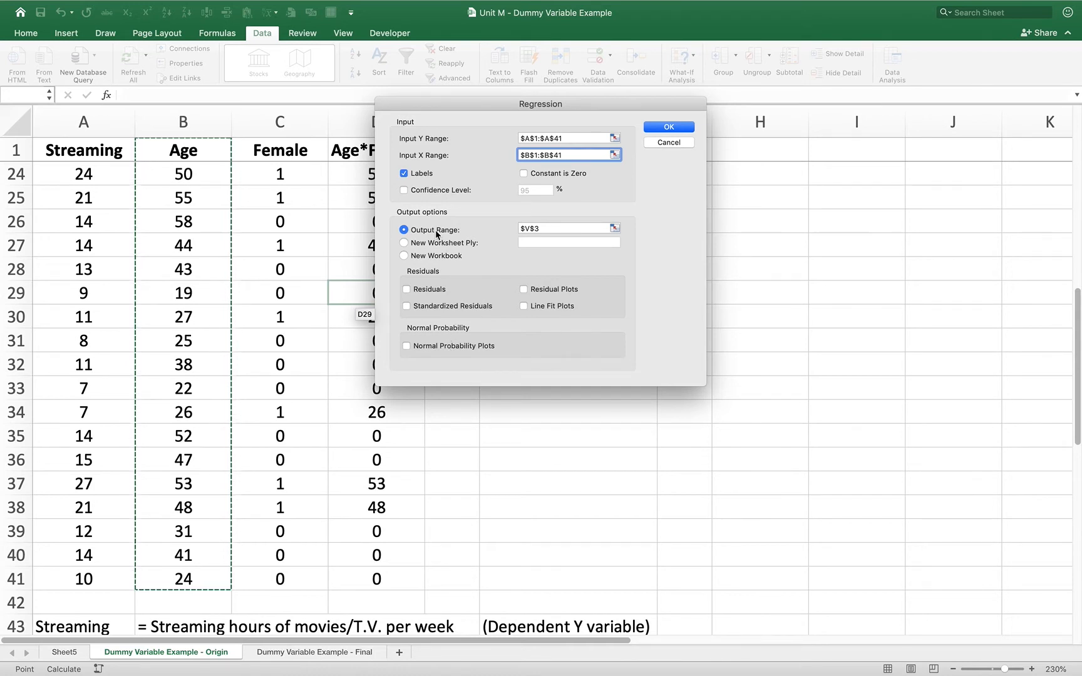
- Set the output range to cell F3 and run the regression of Streaming on Age with labels
{"action": "left_click", "coordinate": [546, 228]}
{"action": "left_click_drag", "start_coordinate": [546, 228], "coordinate": [505, 231]}
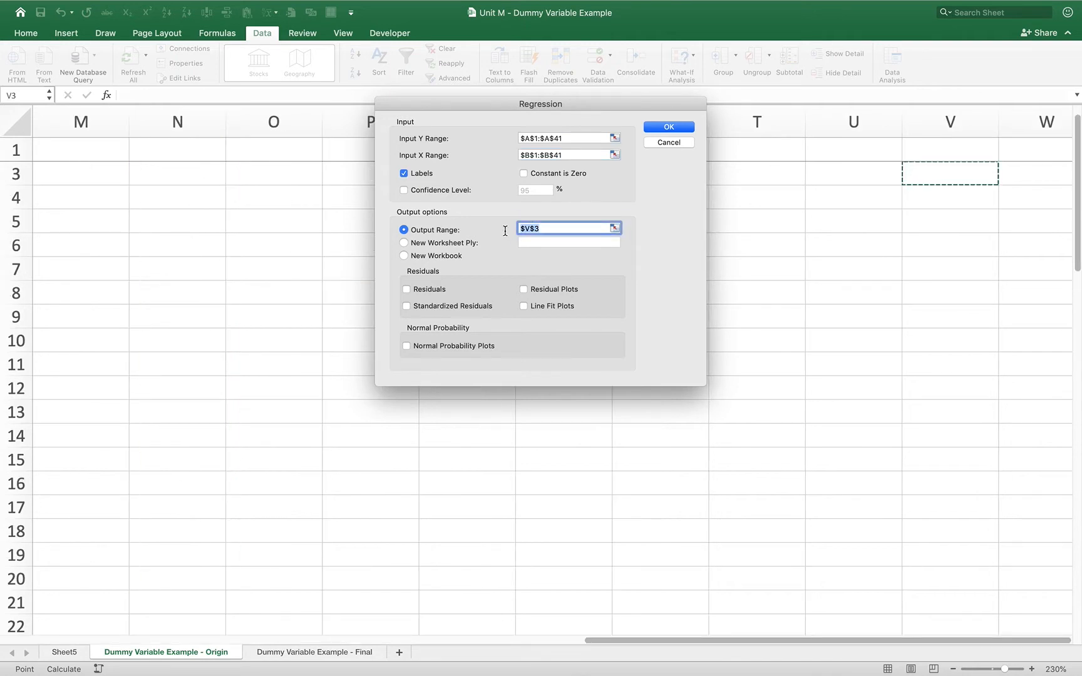
{"action": "key", "text": "BackSpace"}
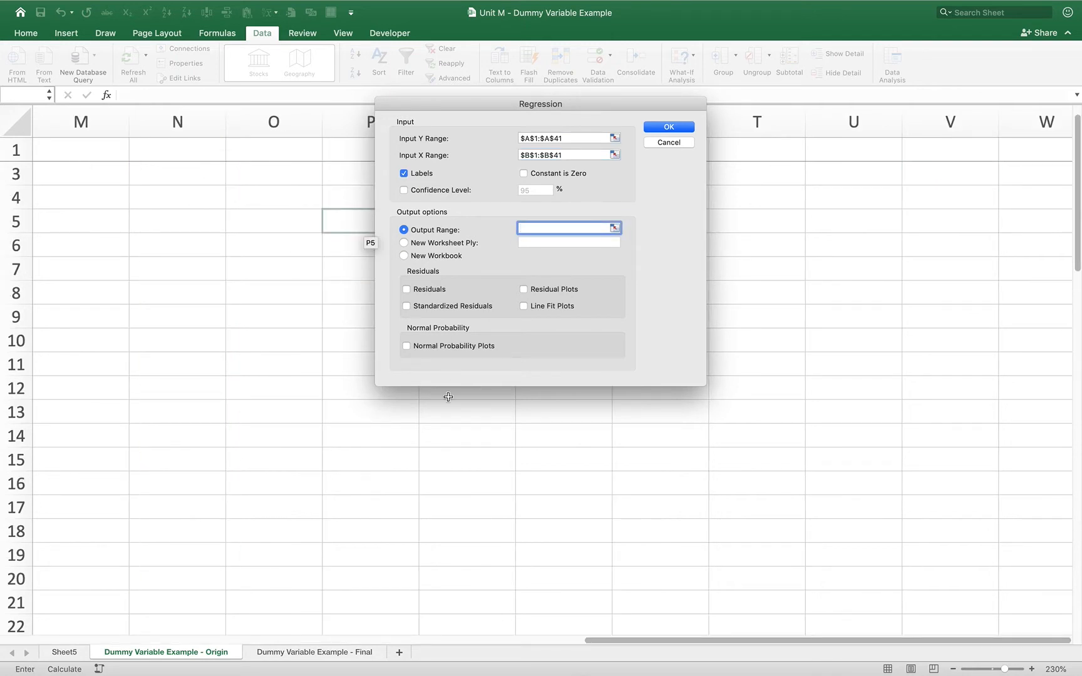
{"action": "left_click", "coordinate": [280, 639]}
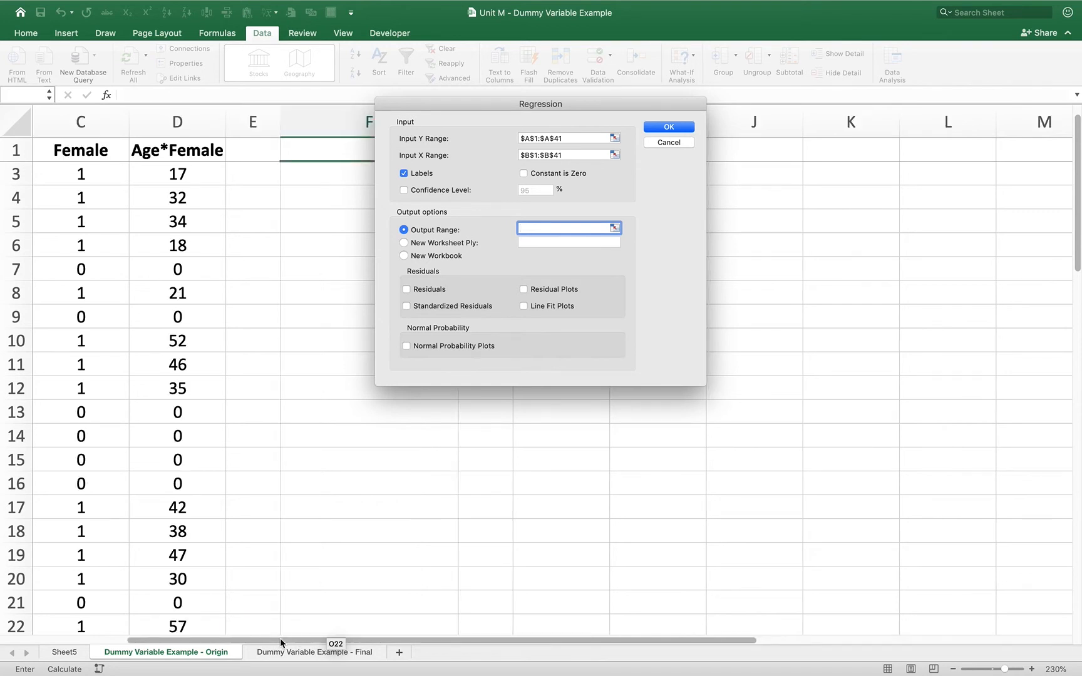
{"action": "left_click", "coordinate": [321, 174]}
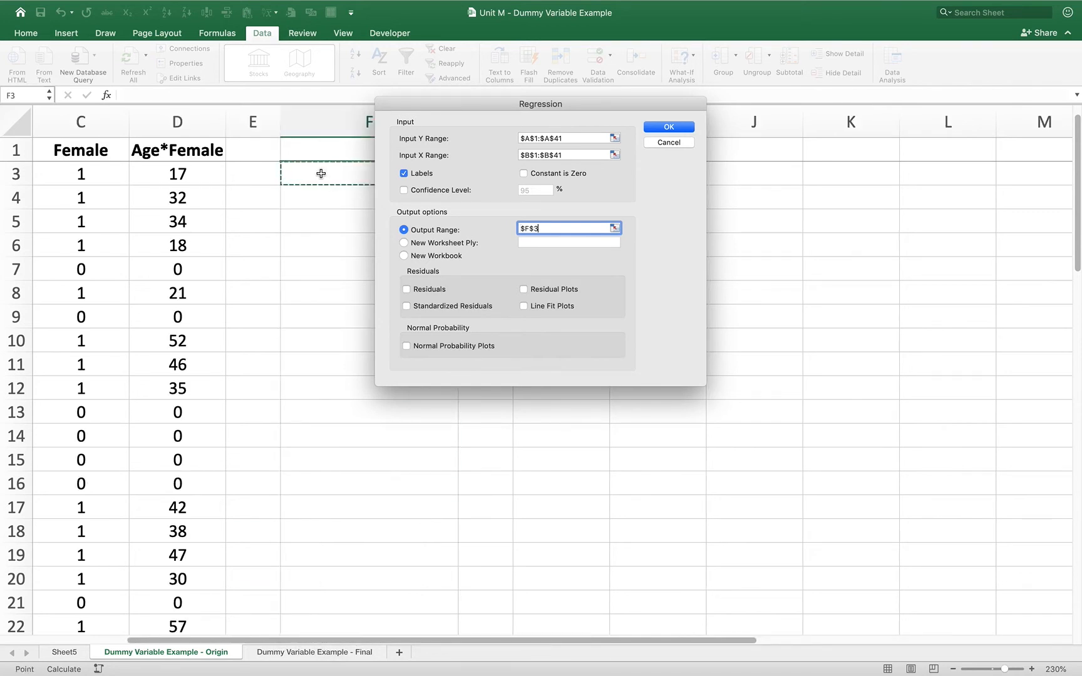
{"action": "left_click", "coordinate": [655, 130]}
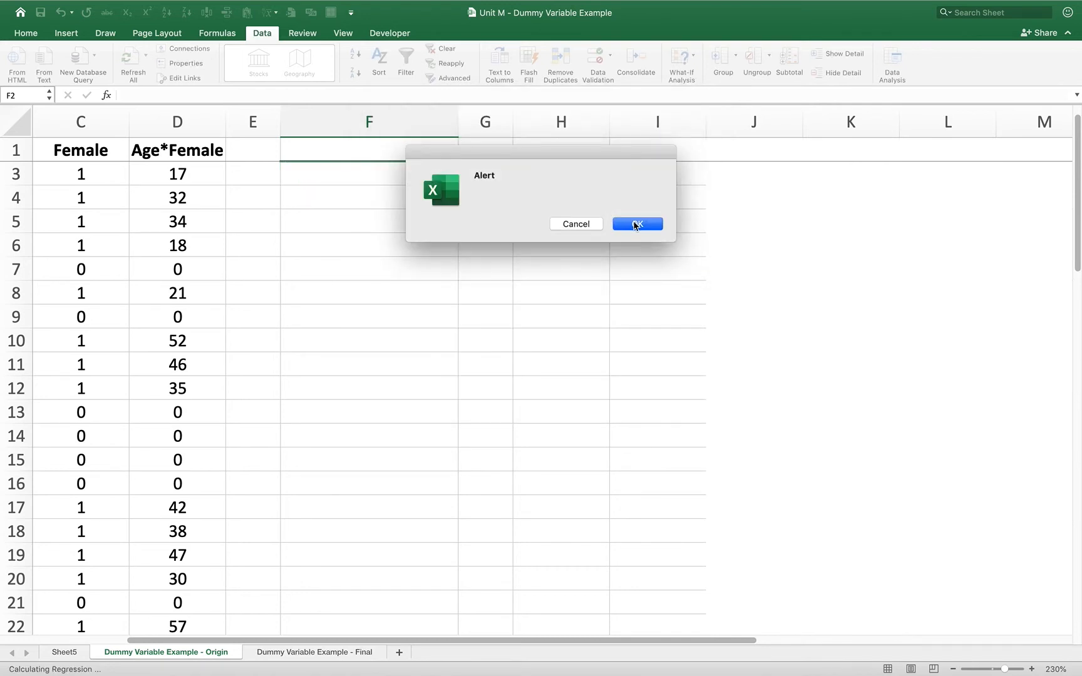
{"action": "left_click", "coordinate": [635, 225]}
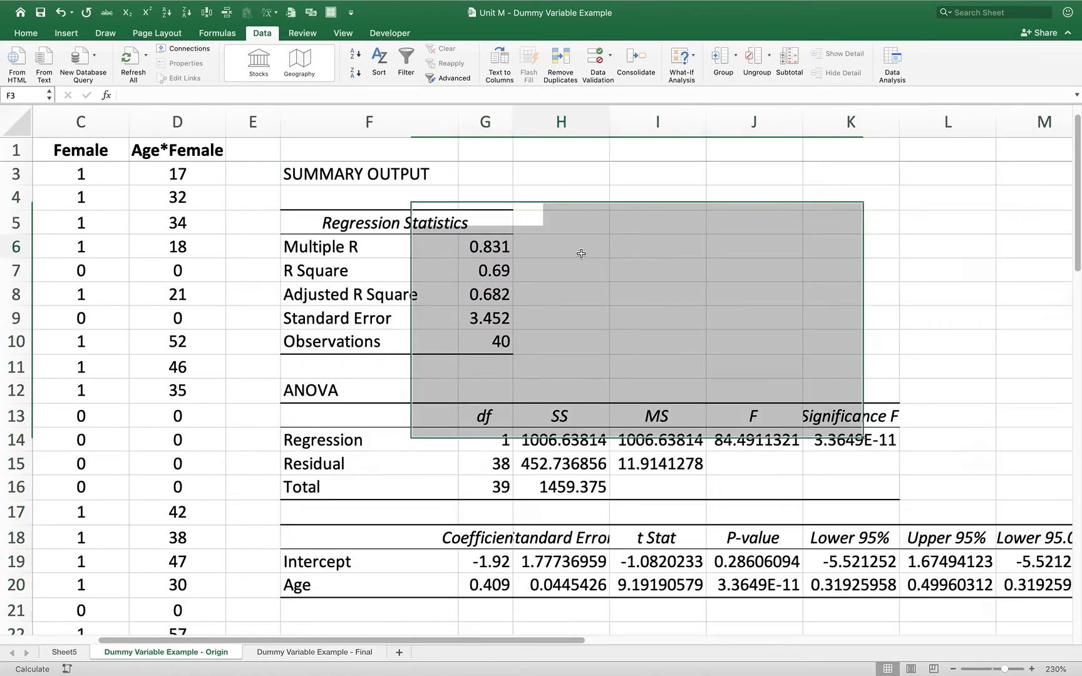
- Reduce the sheet zoom to 200% and examine the Age row in the regression's coefficient table
{"action": "left_click", "coordinate": [581, 253]}
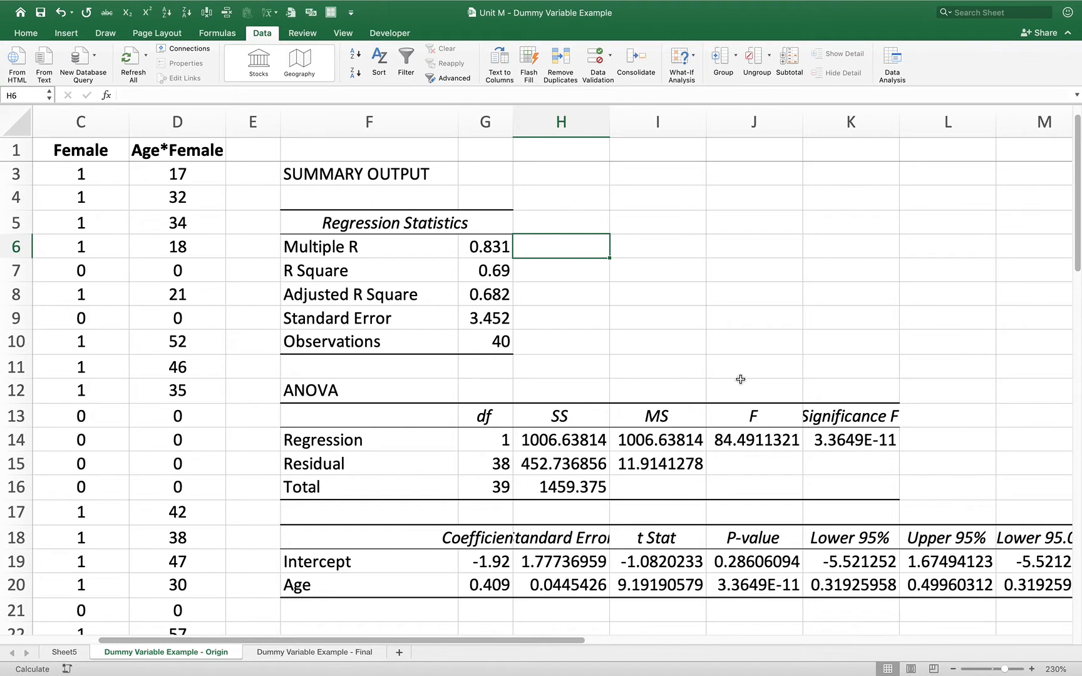
{"action": "left_click", "coordinate": [953, 669]}
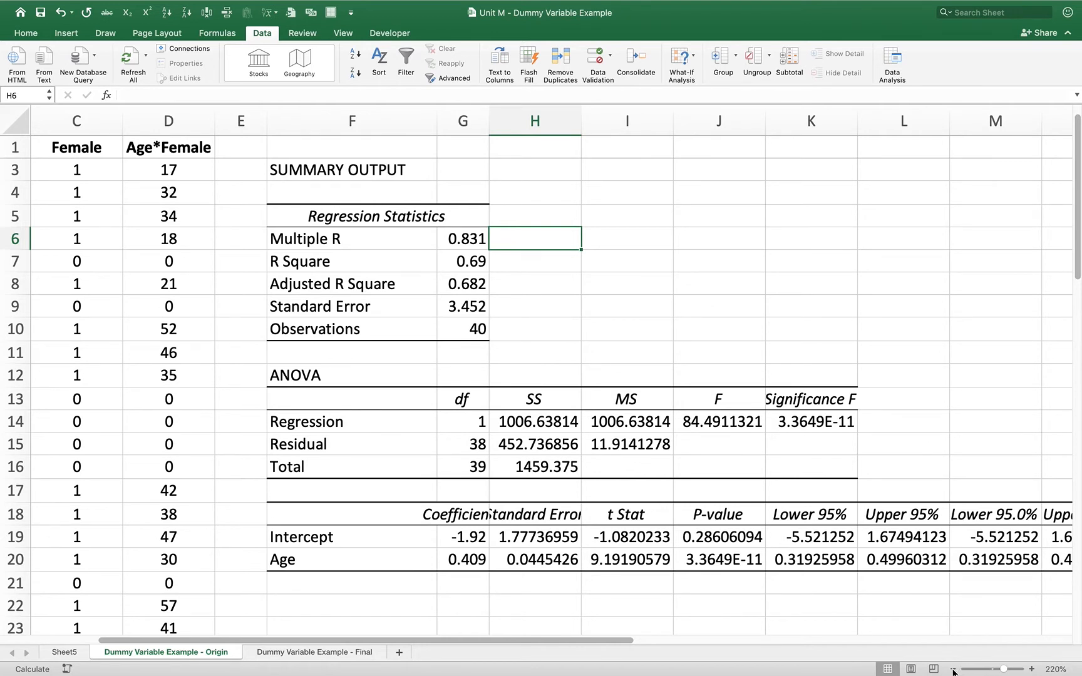
{"action": "left_click", "coordinate": [953, 670]}
{"action": "left_click", "coordinate": [953, 669]}
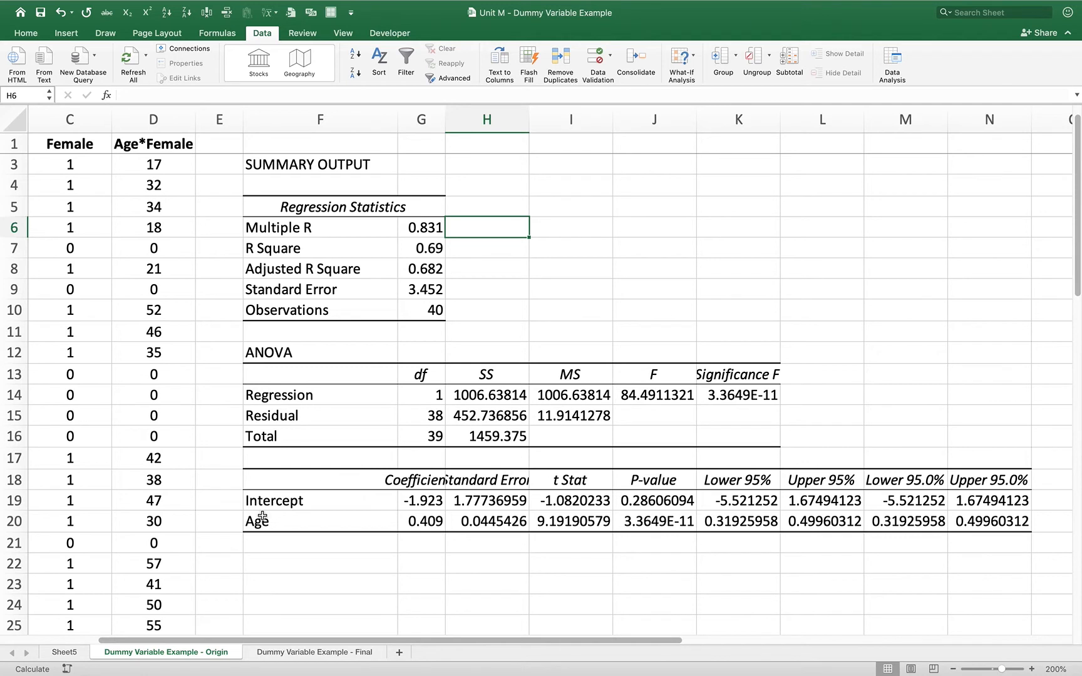
{"action": "left_click_drag", "start_coordinate": [256, 519], "coordinate": [513, 542]}
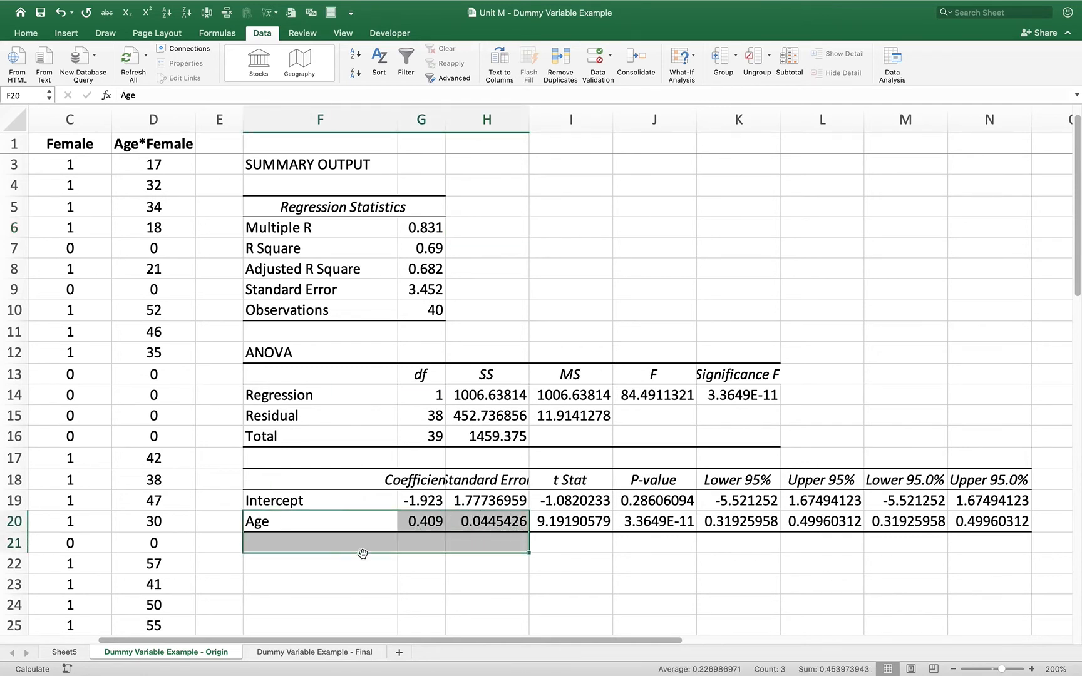
{"action": "left_click", "coordinate": [309, 571]}
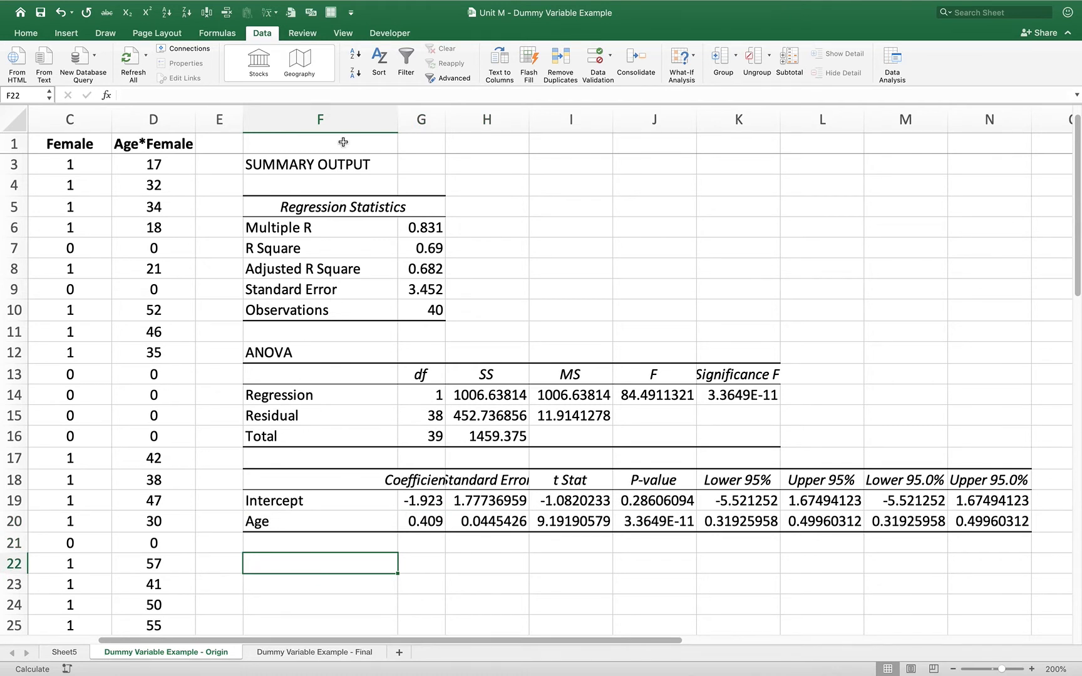
- Return to the start of the data and highlight the Age and Female columns from their headers through row 9
{"action": "left_click", "coordinate": [63, 164]}
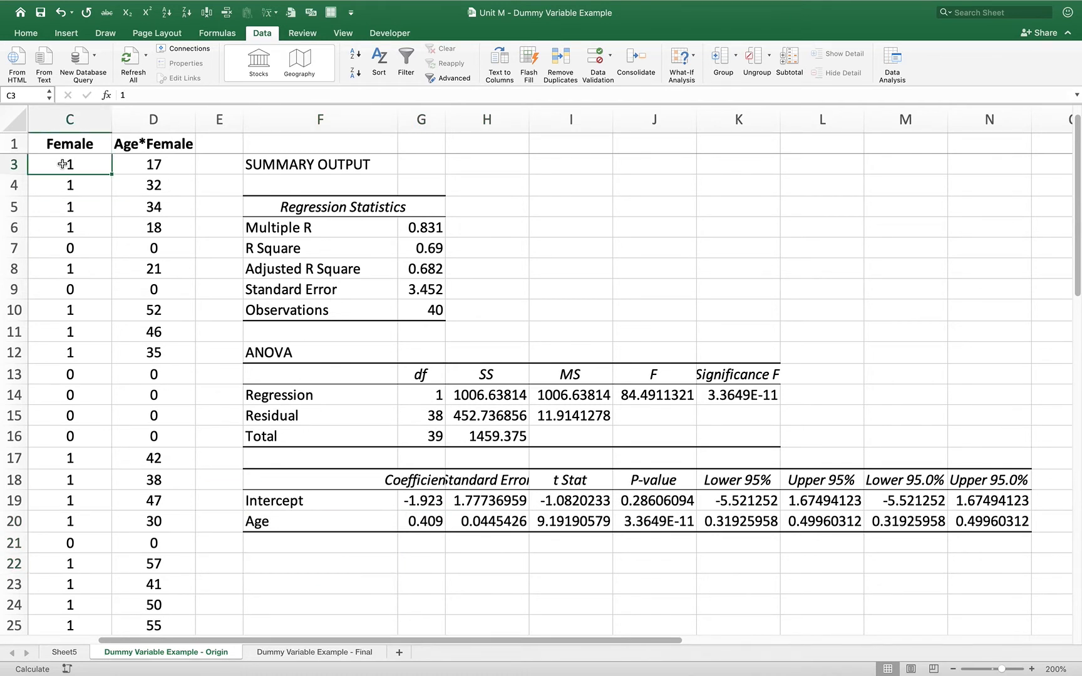
{"action": "key", "text": "ctrl+Left"}
{"action": "key", "text": "ctrl+Up"}
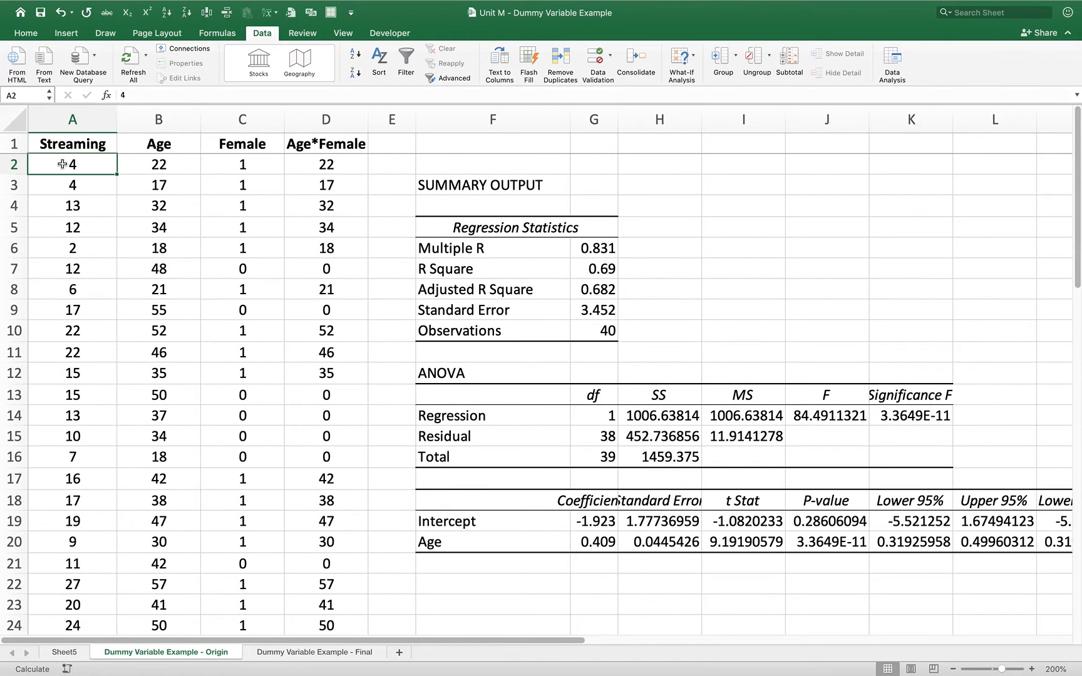
{"action": "key", "text": "Right"}
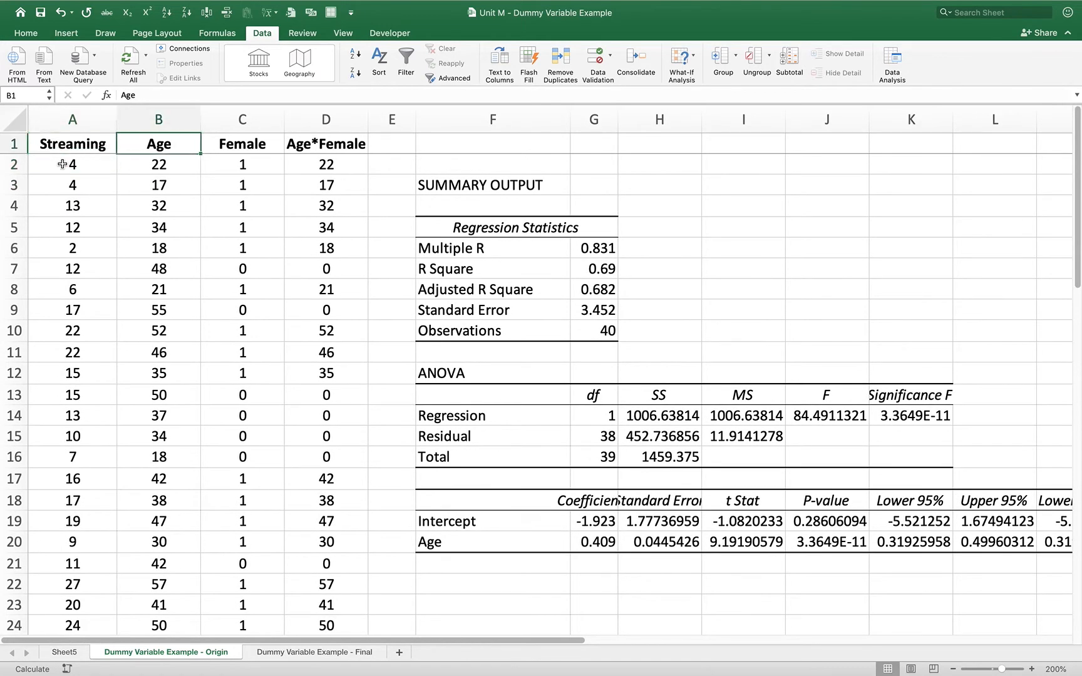
{"action": "key", "text": "shift+Right"}
{"action": "key", "text": "shift+Down"}
{"action": "key", "text": "shift+Down"}
{"action": "key", "text": "shift+Down"}
{"action": "key", "text": "shift+Down"}
{"action": "key", "text": "shift+Down"}
{"action": "key", "text": "shift+Down"}
{"action": "key", "text": "shift+Down"}
{"action": "key", "text": "shift+Down"}
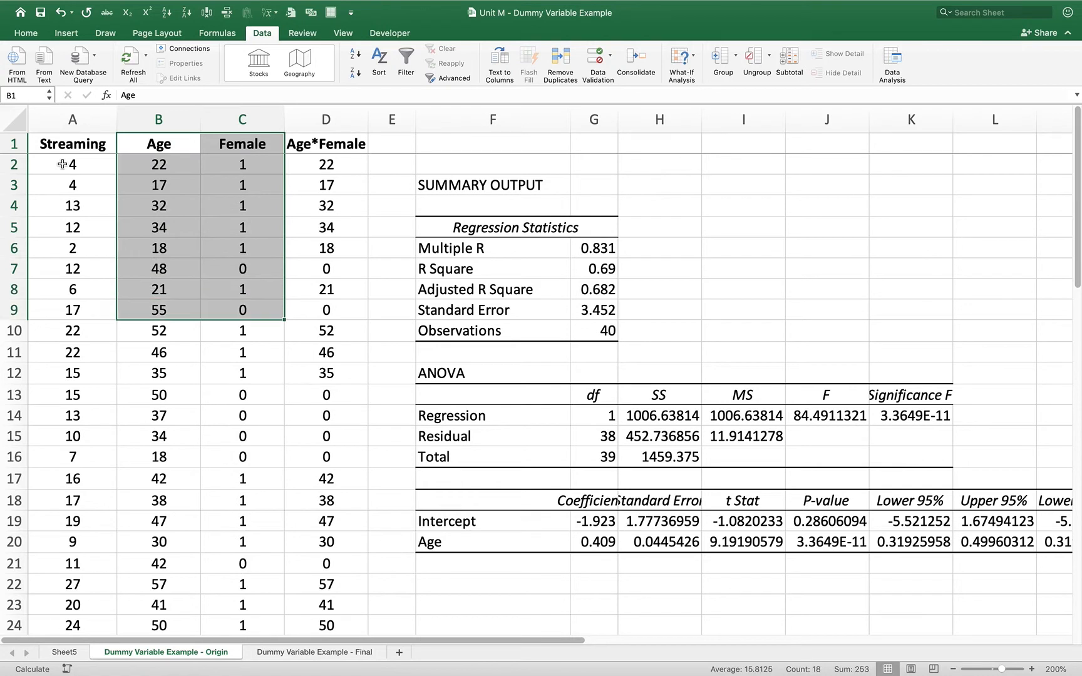
- Highlight the Age, Female and Age*Female columns together from their headers to review the full predictor set, then clear the selection
{"action": "key", "text": "shift+Left"}
{"action": "key", "text": "shift+Up"}
{"action": "key", "text": "shift+Up"}
{"action": "key", "text": "shift+Up"}
{"action": "key", "text": "shift+Up"}
{"action": "key", "text": "shift+Up"}
{"action": "key", "text": "shift+Up"}
{"action": "key", "text": "shift+Up"}
{"action": "key", "text": "shift+Up"}
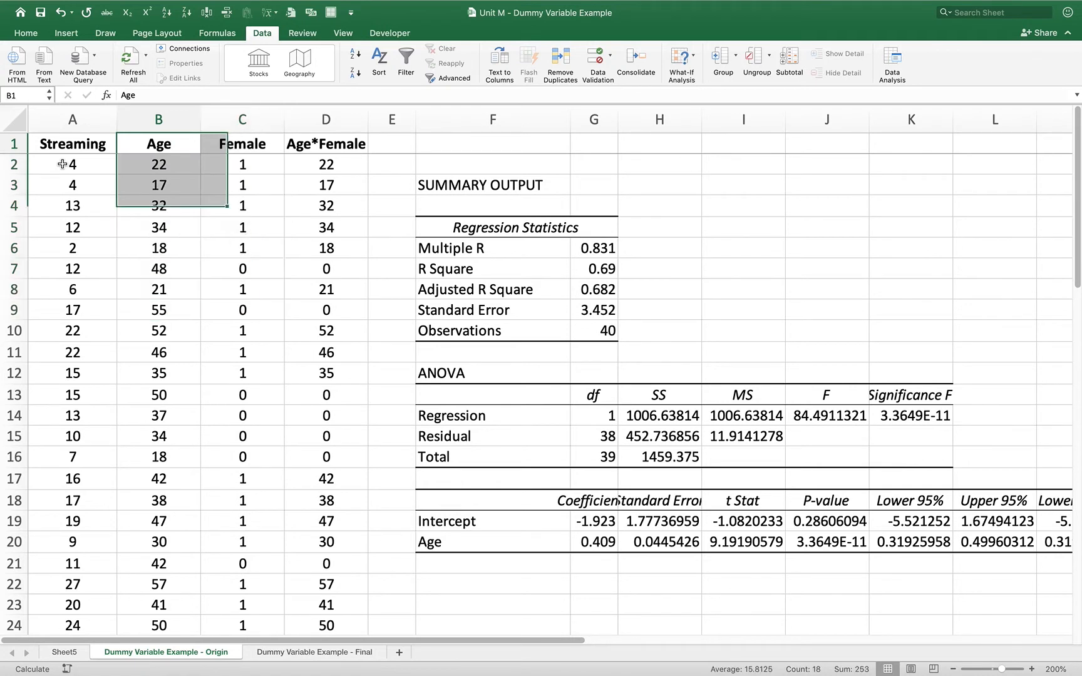
{"action": "key", "text": "shift+Right"}
{"action": "key", "text": "shift+Right"}
{"action": "key", "text": "shift+Down"}
{"action": "key", "text": "shift+Down"}
{"action": "key", "text": "shift+Down"}
{"action": "key", "text": "shift+Down"}
{"action": "key", "text": "shift+Down"}
{"action": "key", "text": "shift+Down"}
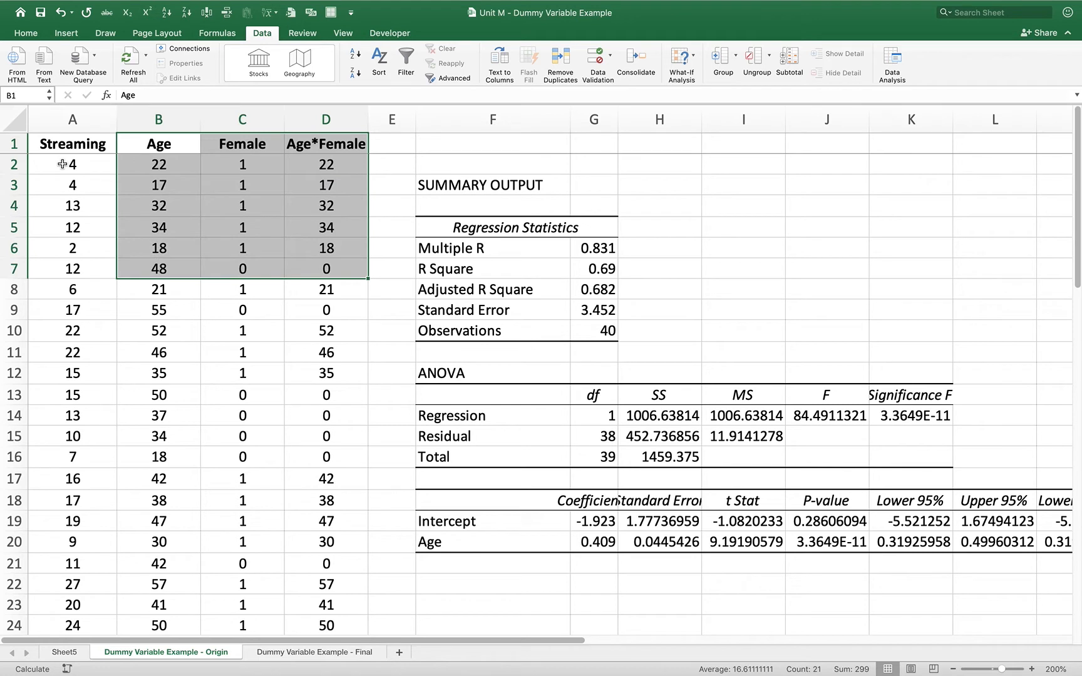
{"action": "key", "text": "shift+Up"}
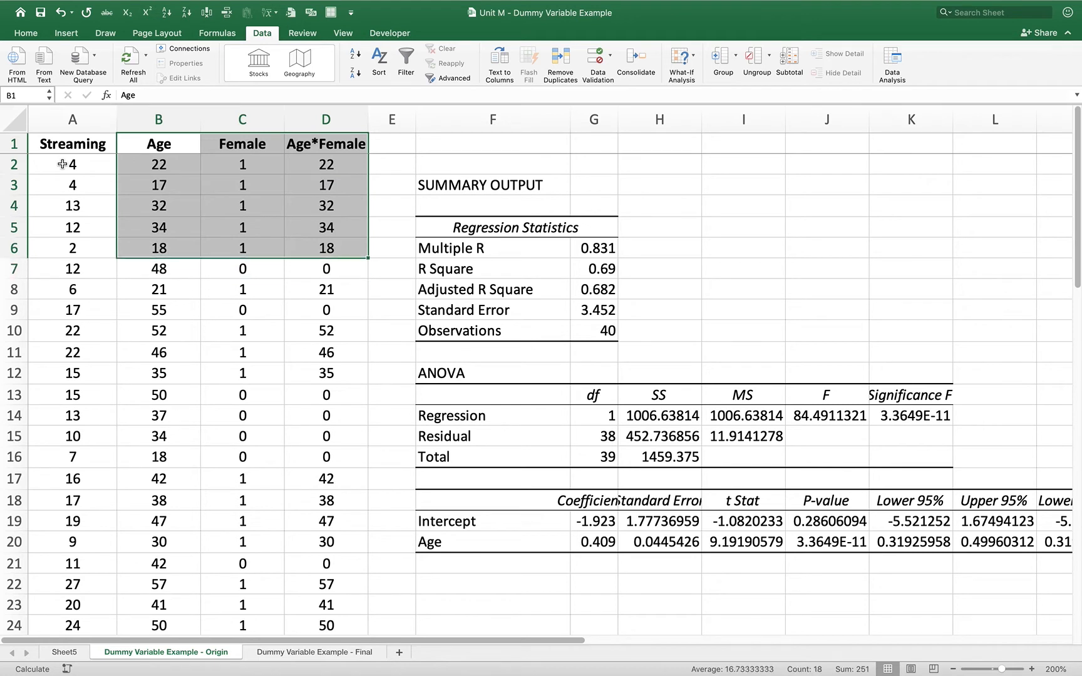
{"action": "key", "text": "Up"}
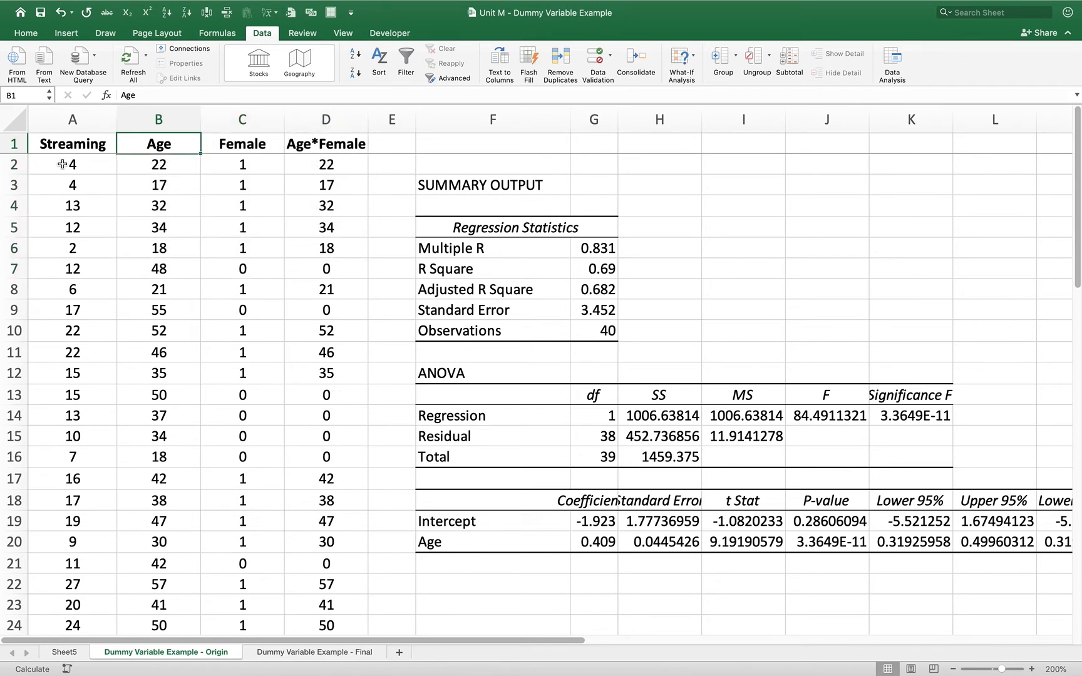
- Reopen the Regression analysis and extend the X input range to $B$1:$C$41 so it covers Age and Female
{"action": "left_click", "coordinate": [437, 596]}
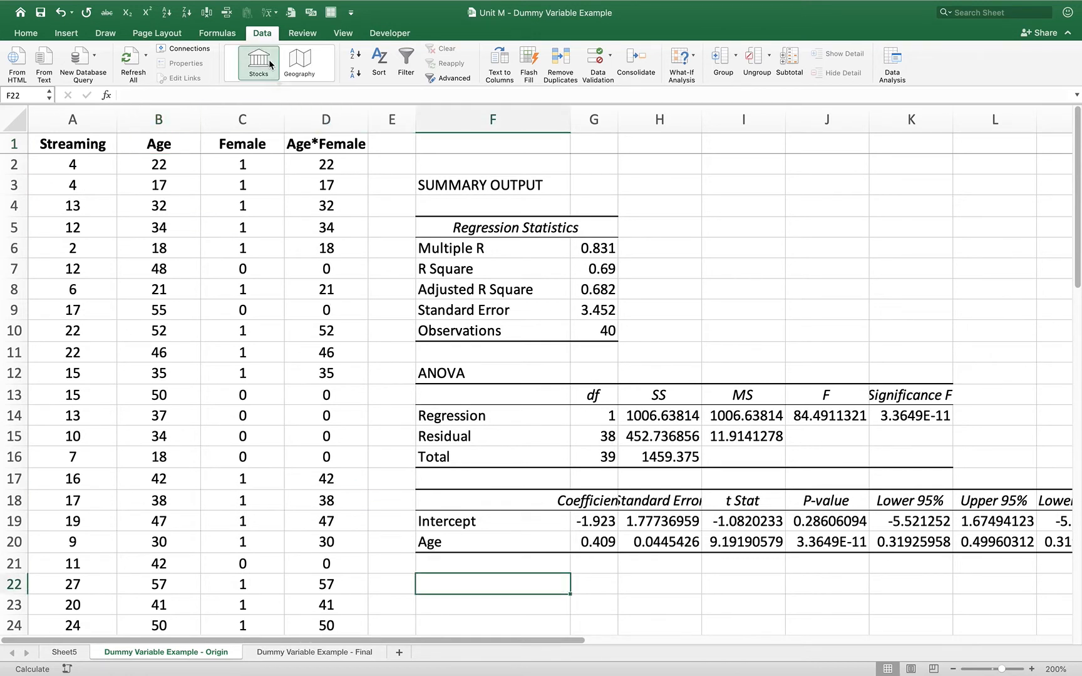
{"action": "left_click", "coordinate": [265, 34]}
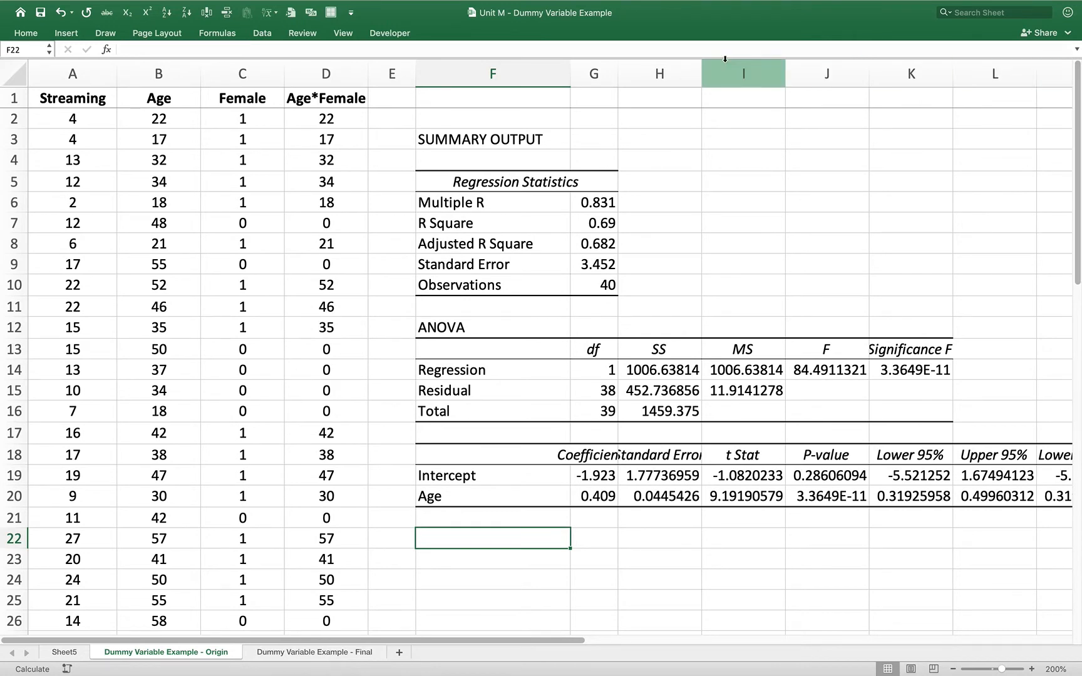
{"action": "left_click", "coordinate": [266, 36]}
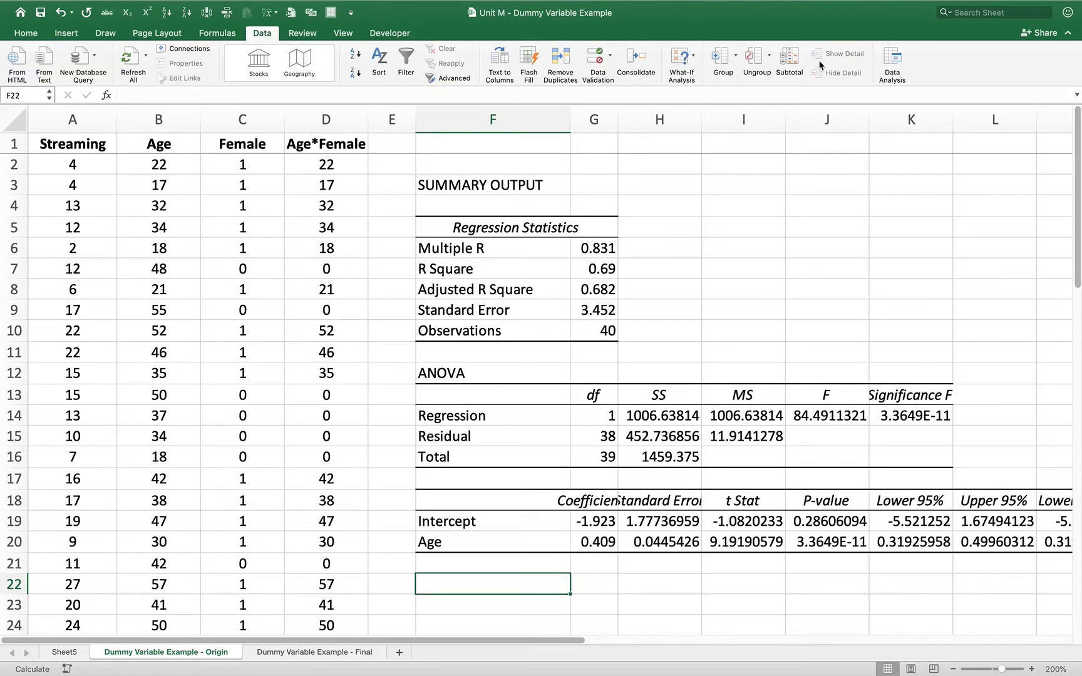
{"action": "left_click", "coordinate": [892, 60]}
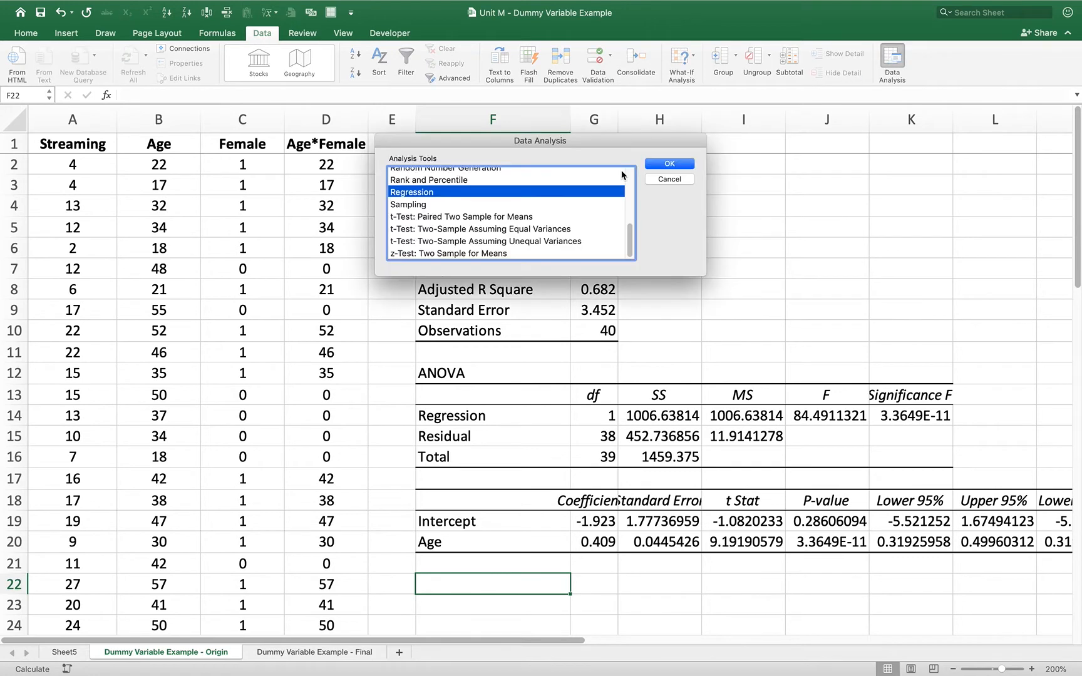
{"action": "left_click", "coordinate": [685, 164]}
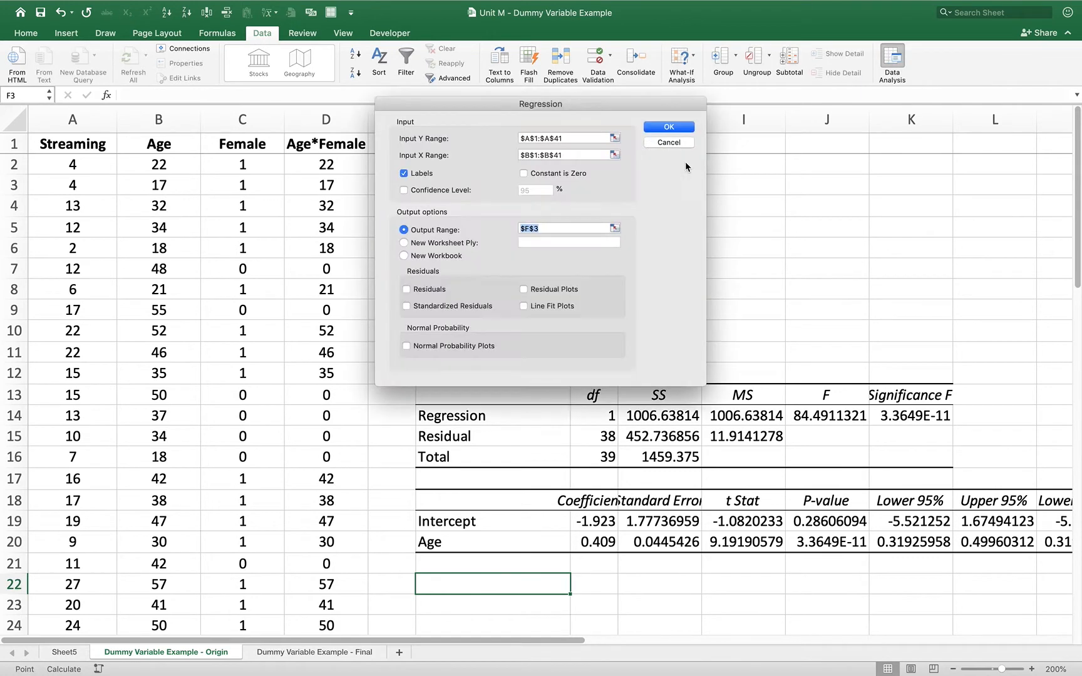
{"action": "left_click", "coordinate": [549, 156]}
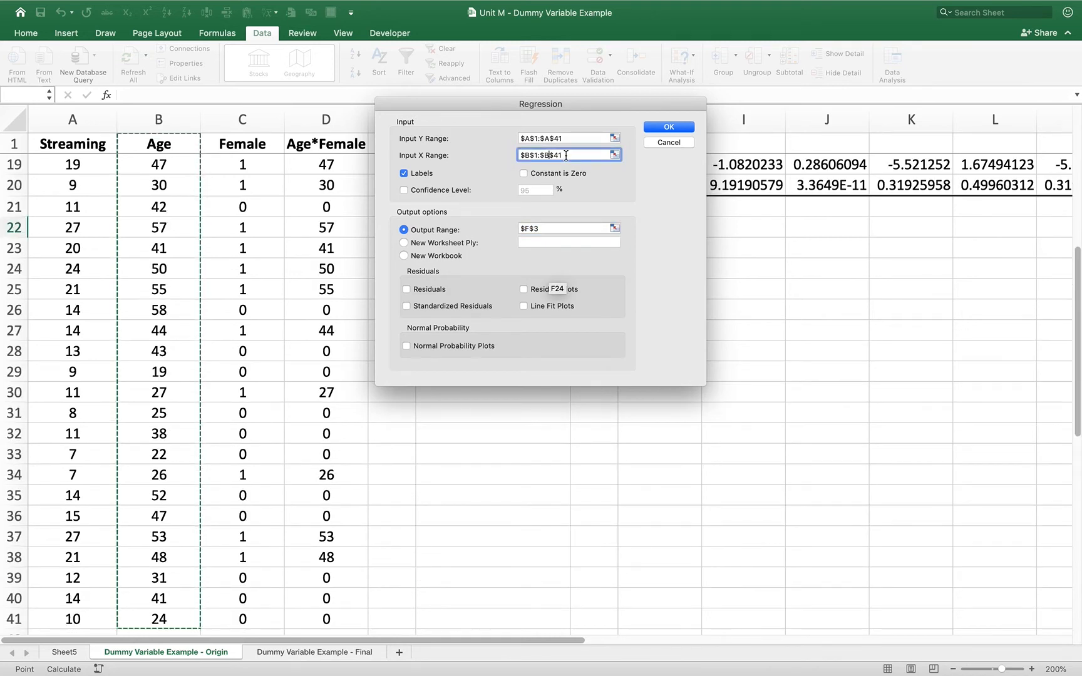
{"action": "left_click", "coordinate": [544, 155]}
{"action": "key", "text": "BackSpace"}
{"action": "type", "text": "c"}
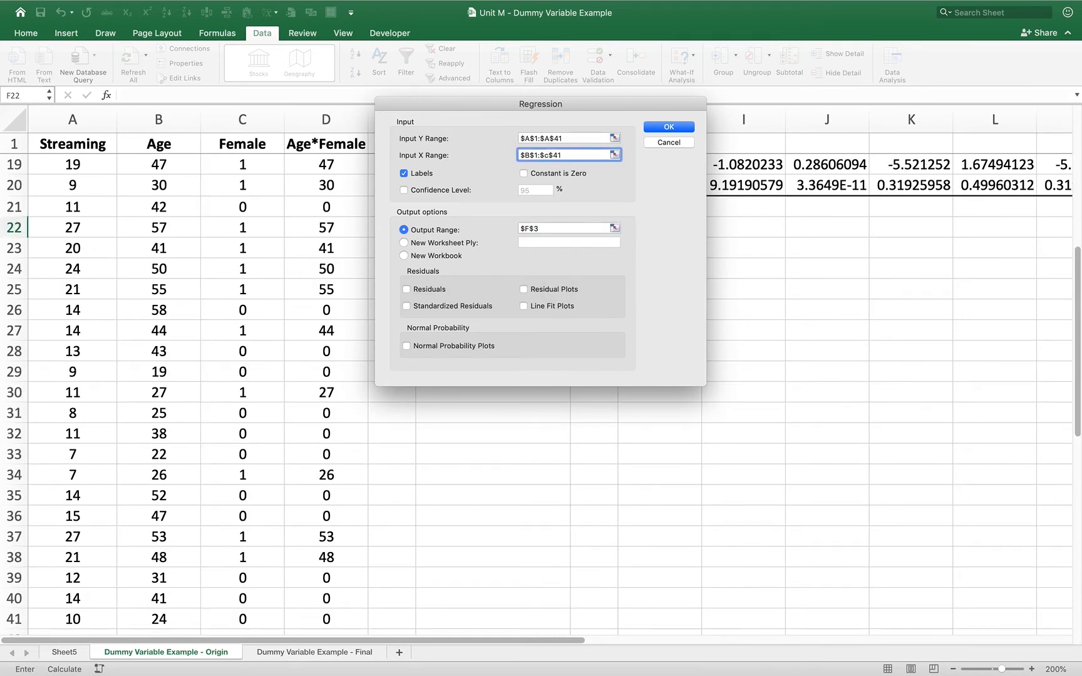
- Set the output range to cell F22 and run the regression on Age and Female, allowing existing data to be overwritten
{"action": "left_click", "coordinate": [557, 228]}
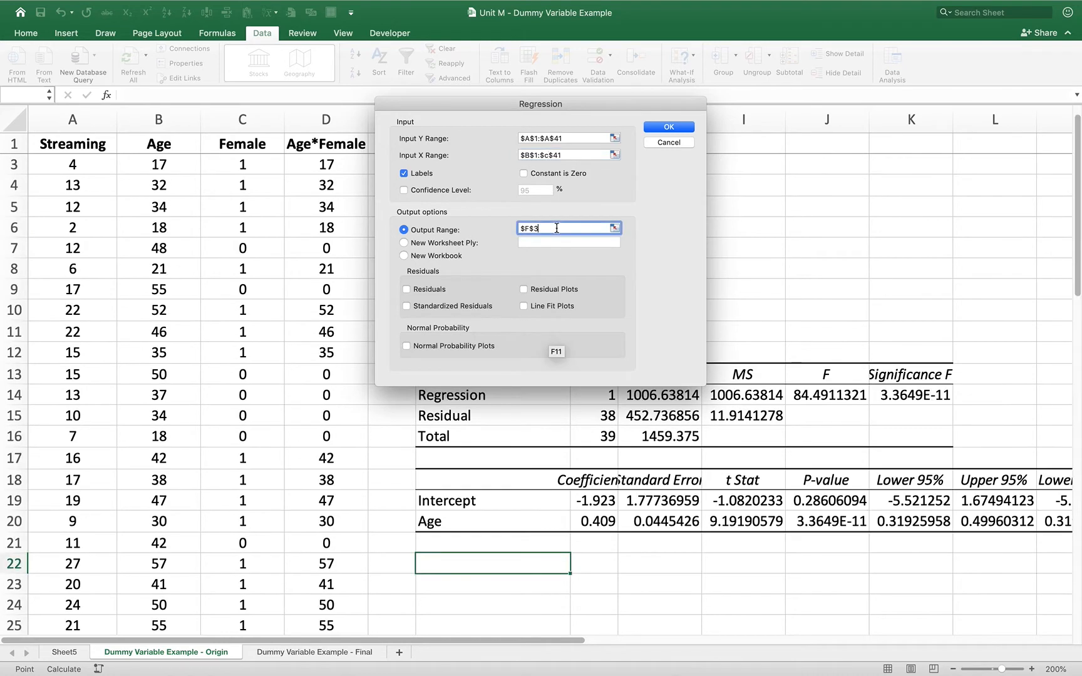
{"action": "left_click_drag", "start_coordinate": [556, 227], "coordinate": [517, 229]}
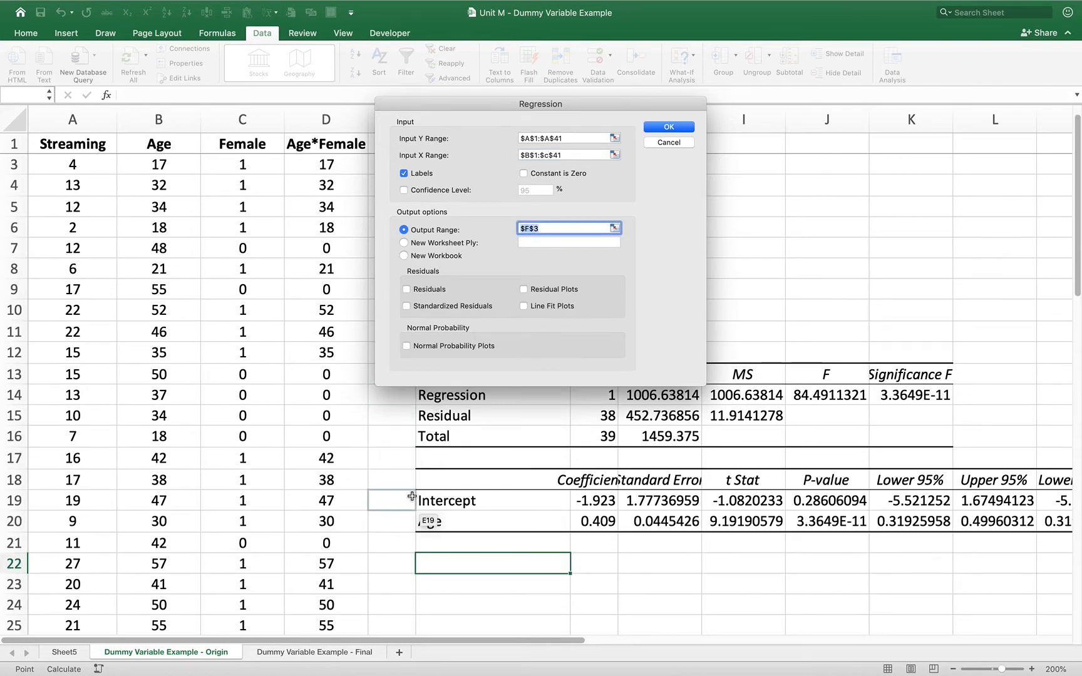
{"action": "left_click", "coordinate": [443, 568]}
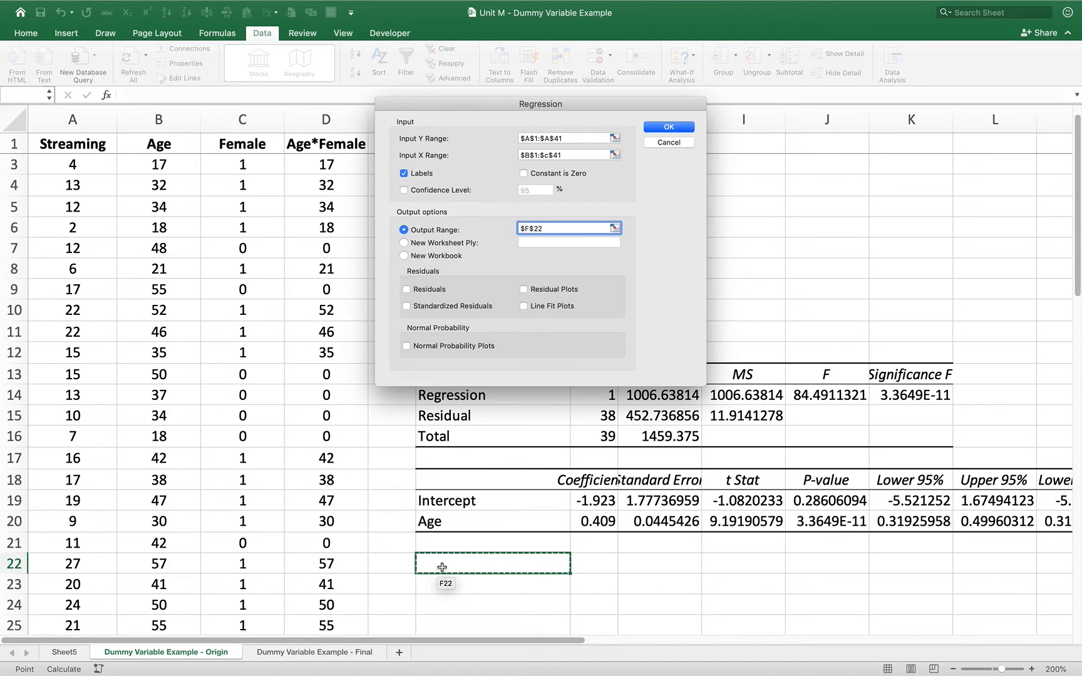
{"action": "key", "text": "Return"}
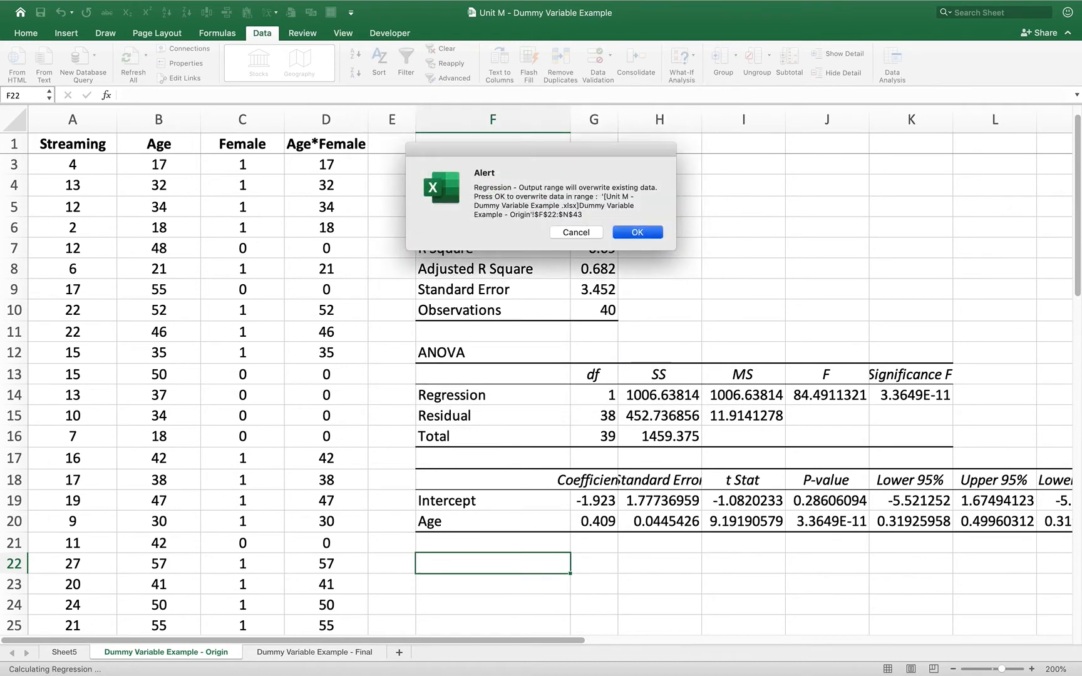
{"action": "key", "text": "Return"}
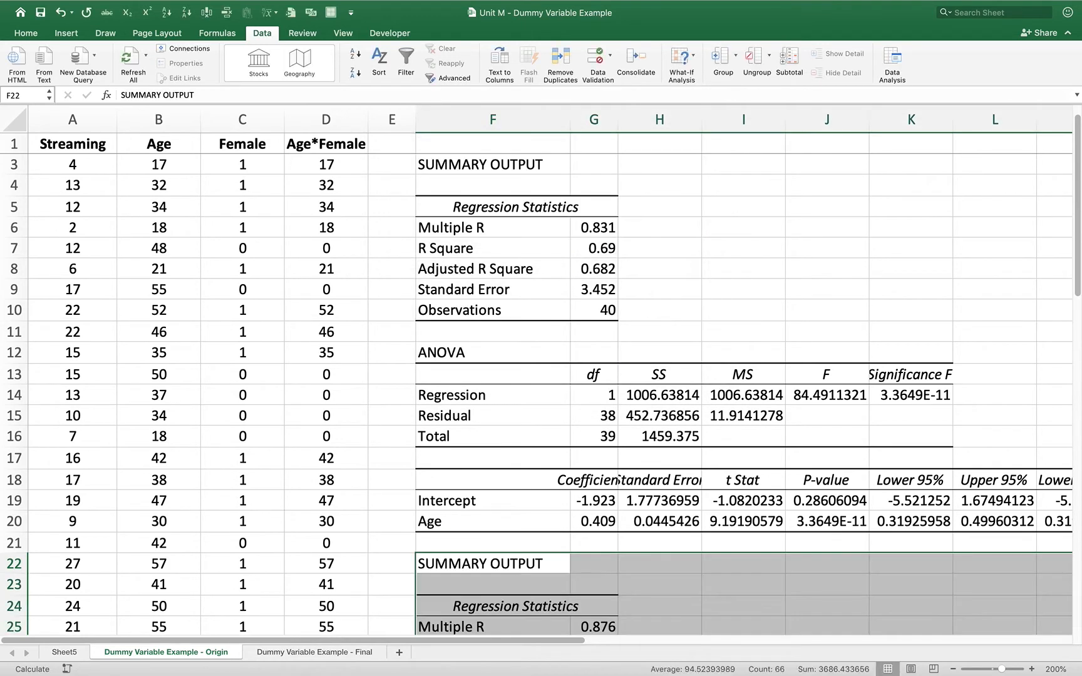
- Examine the Age and Female regression output from its summary statistics down to the coefficient table
{"action": "key", "text": "Down"}
{"action": "key", "text": "Down"}
{"action": "key", "text": "Down"}
{"action": "key", "text": "Down"}
{"action": "key", "text": "Down"}
{"action": "key", "text": "Down"}
{"action": "key", "text": "Down"}
{"action": "key", "text": "Down"}
{"action": "key", "text": "Down"}
{"action": "key", "text": "Down"}
{"action": "key", "text": "Down"}
{"action": "key", "text": "Down"}
{"action": "key", "text": "Down"}
{"action": "key", "text": "Down"}
{"action": "key", "text": "Down"}
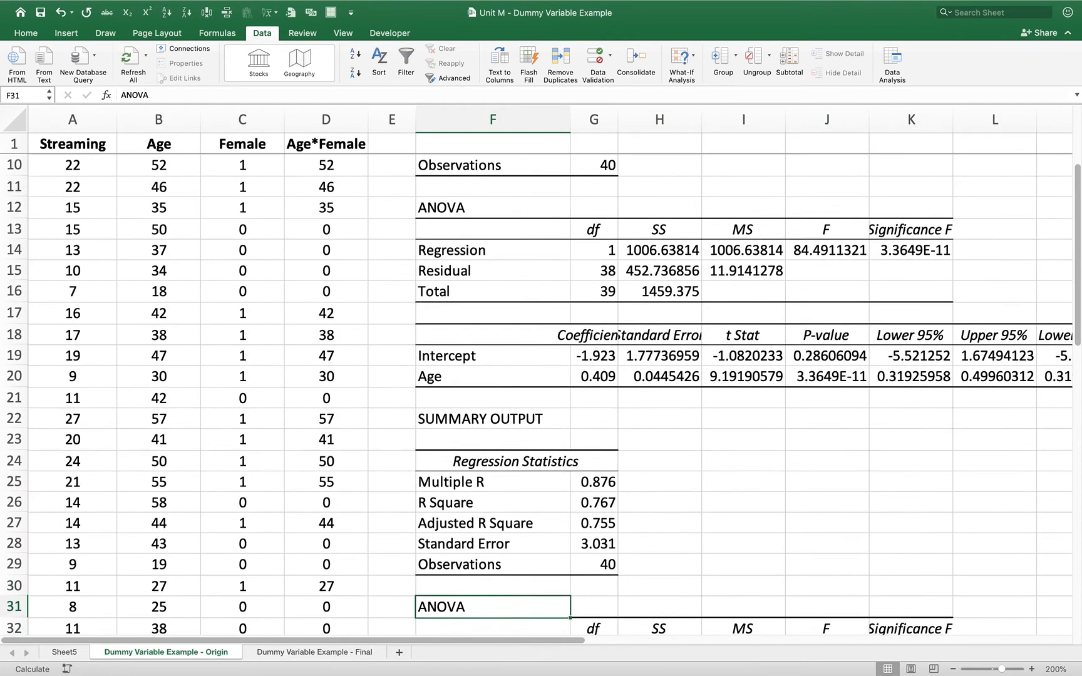
{"action": "key", "text": "Down"}
{"action": "key", "text": "Down"}
{"action": "key", "text": "Down"}
{"action": "key", "text": "Down"}
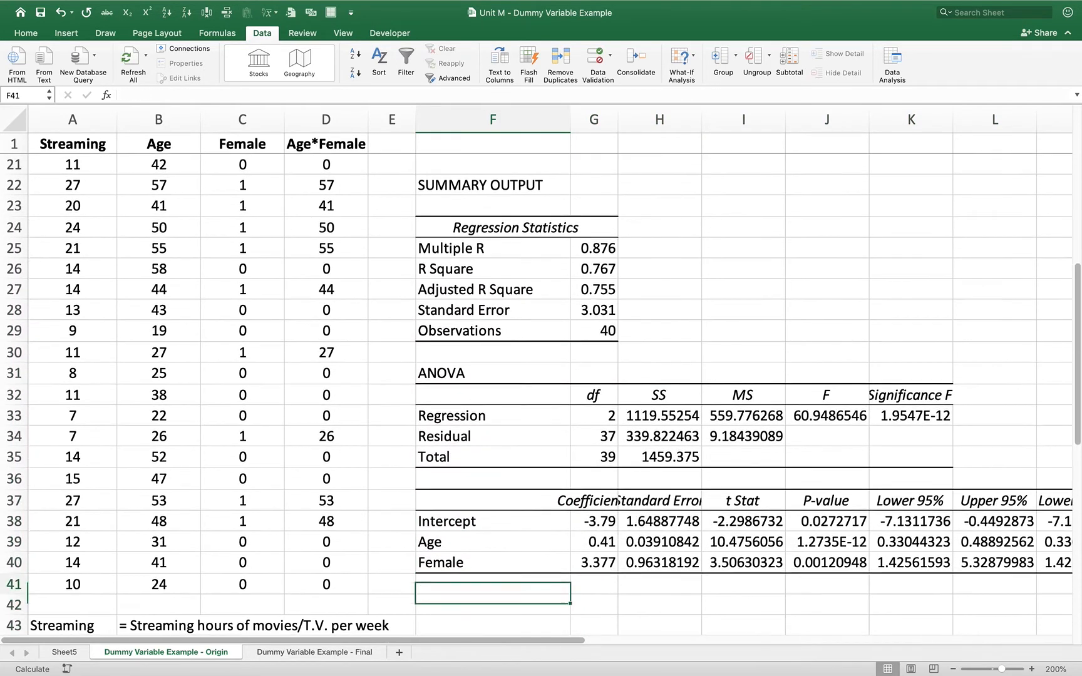
- Highlight the Age and Female rows through the t Stat column in the second coefficient table, then clear the selection
{"action": "key", "text": "Up"}
{"action": "key", "text": "Up"}
{"action": "key", "text": "shift+Down"}
{"action": "key", "text": "shift+Right"}
{"action": "key", "text": "shift+Right"}
{"action": "key", "text": "shift+Right"}
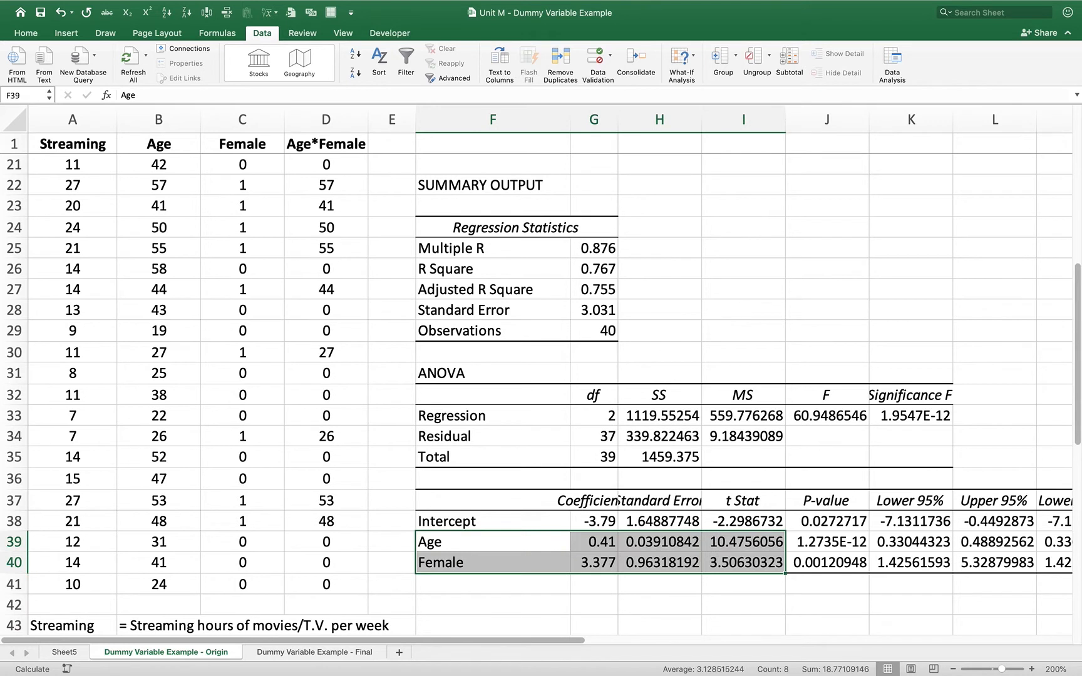
{"action": "key", "text": "Left"}
{"action": "key", "text": "Down"}
{"action": "key", "text": "Down"}
{"action": "key", "text": "Down"}
{"action": "key", "text": "Right"}
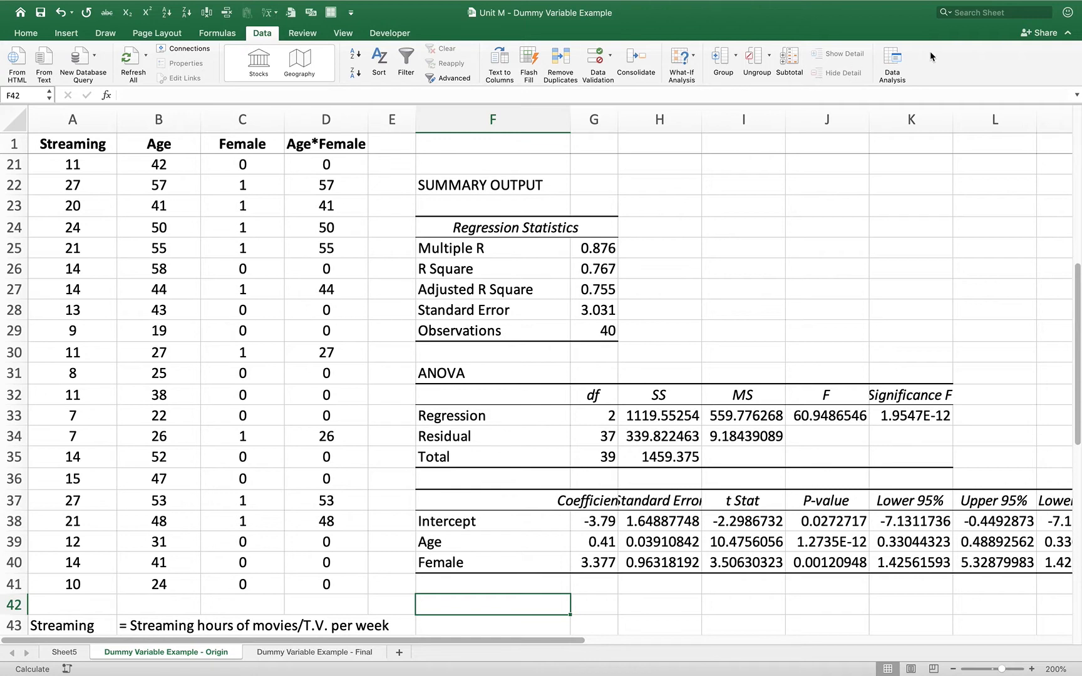
- Reopen the Regression analysis and extend the X input range to $B$1:$D$41 to include Age*Female
{"action": "left_click", "coordinate": [895, 59]}
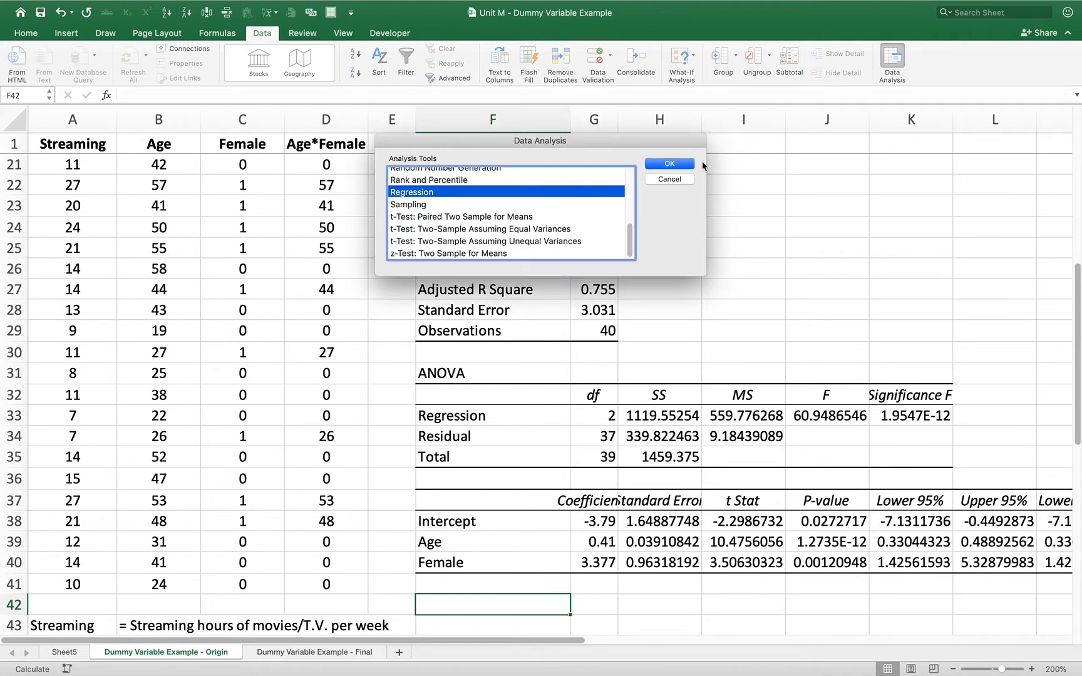
{"action": "left_click", "coordinate": [680, 164]}
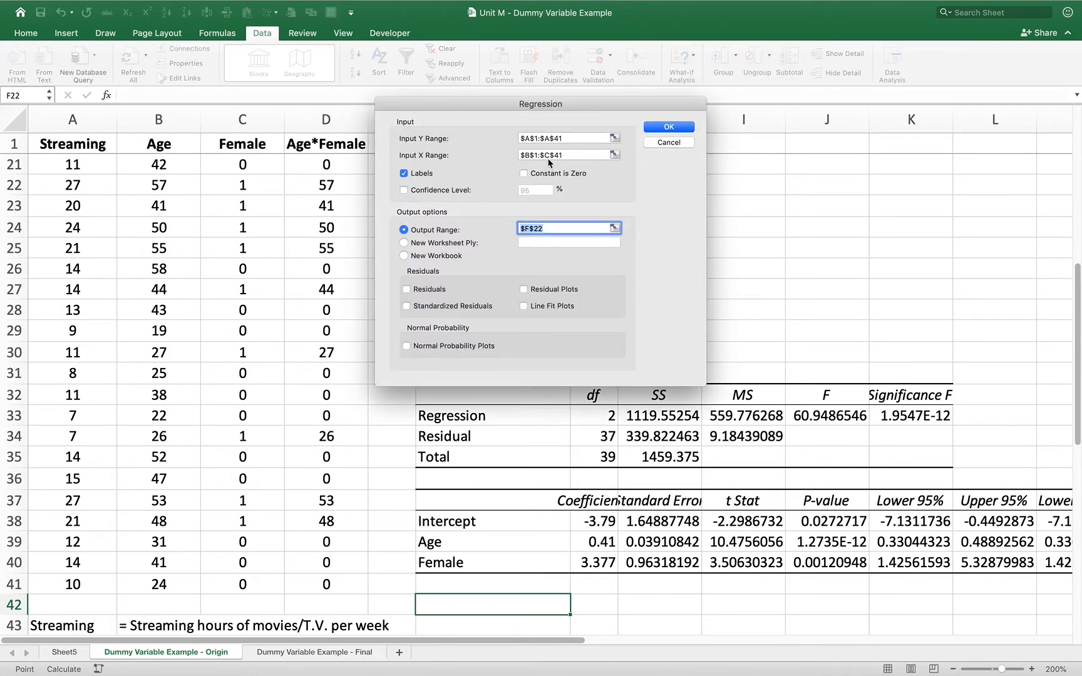
{"action": "left_click", "coordinate": [549, 155]}
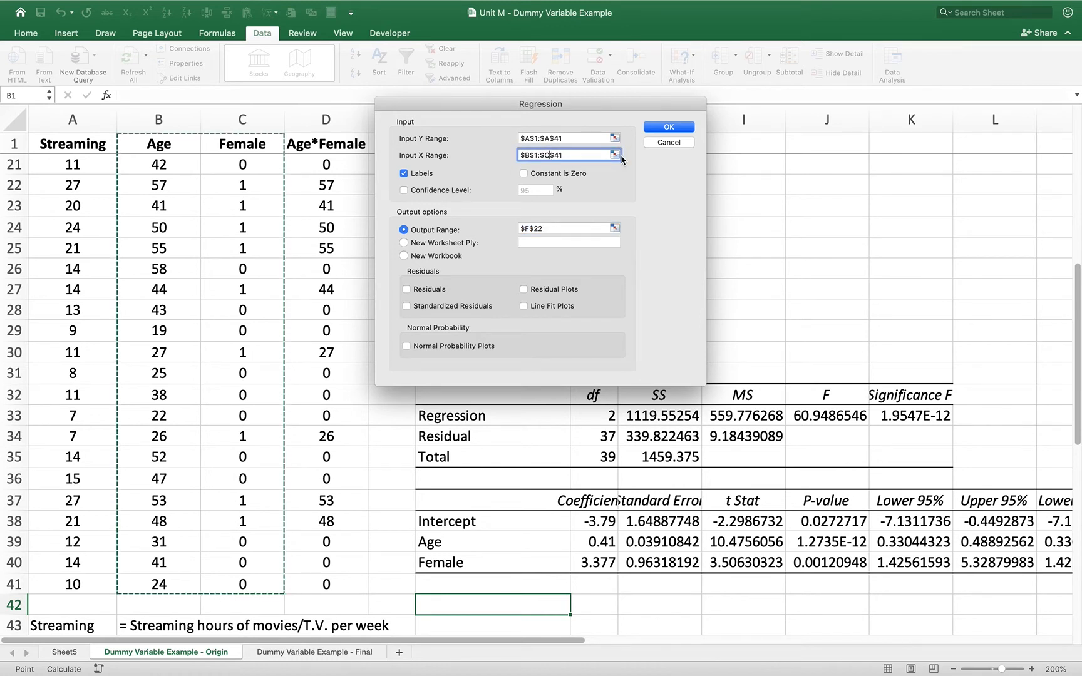
{"action": "key", "text": "BackSpace"}
{"action": "type", "text": "d"}
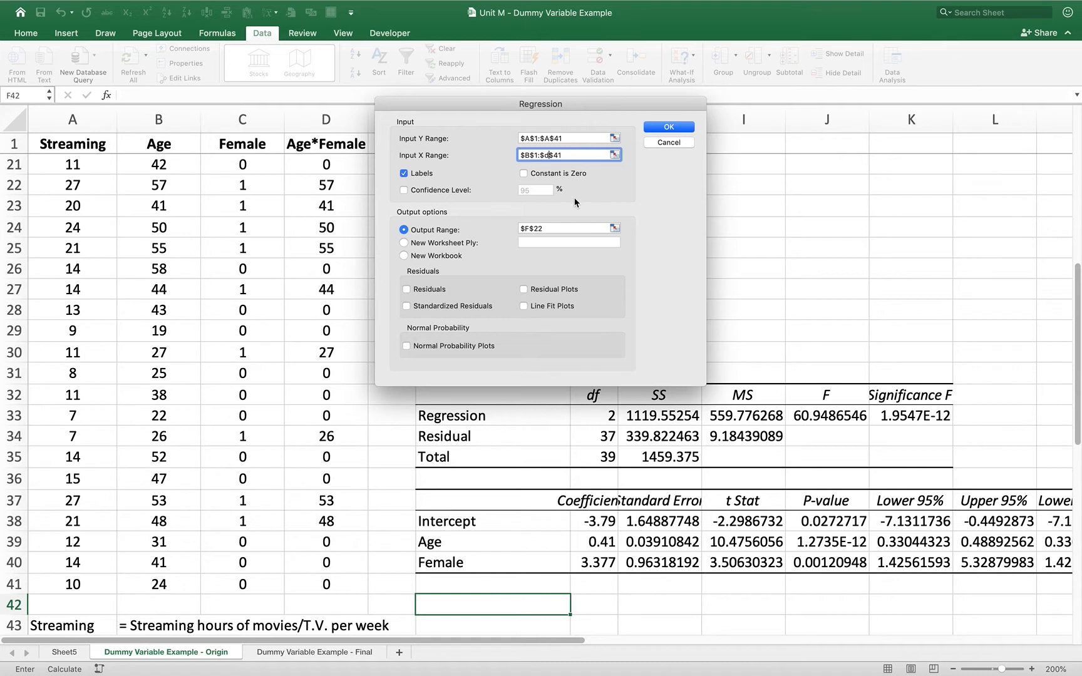
- Set the output range to cell F42 and run the three-predictor regression, allowing existing data to be overwritten
{"action": "left_click", "coordinate": [563, 224]}
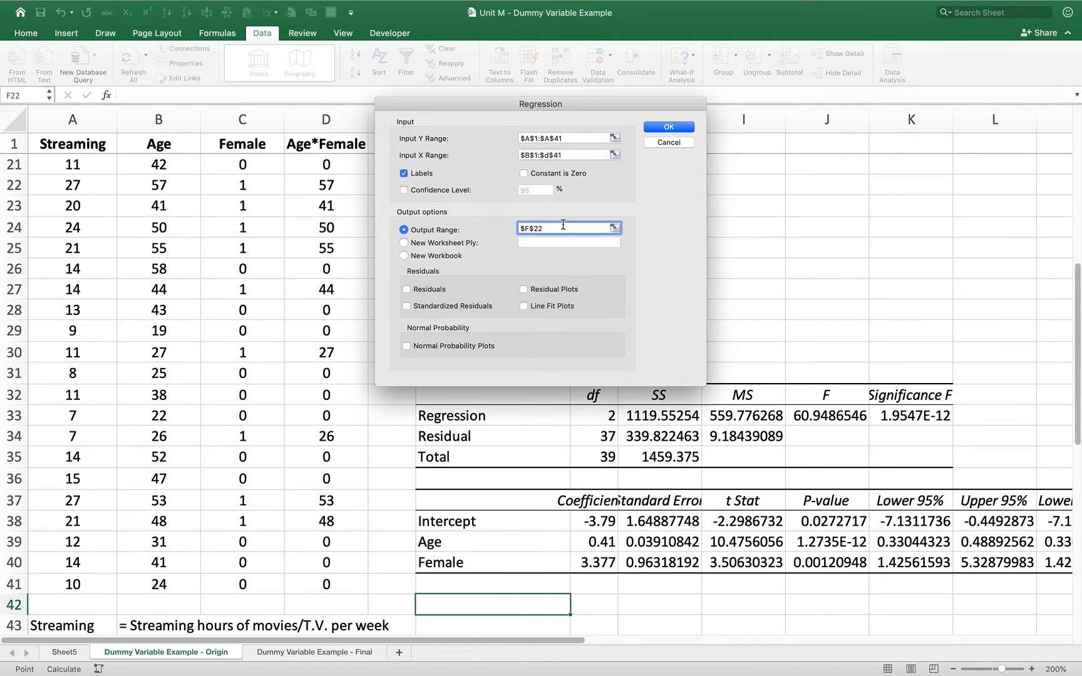
{"action": "key", "text": "BackSpace"}
{"action": "left_click", "coordinate": [486, 597]}
{"action": "key", "text": "Return"}
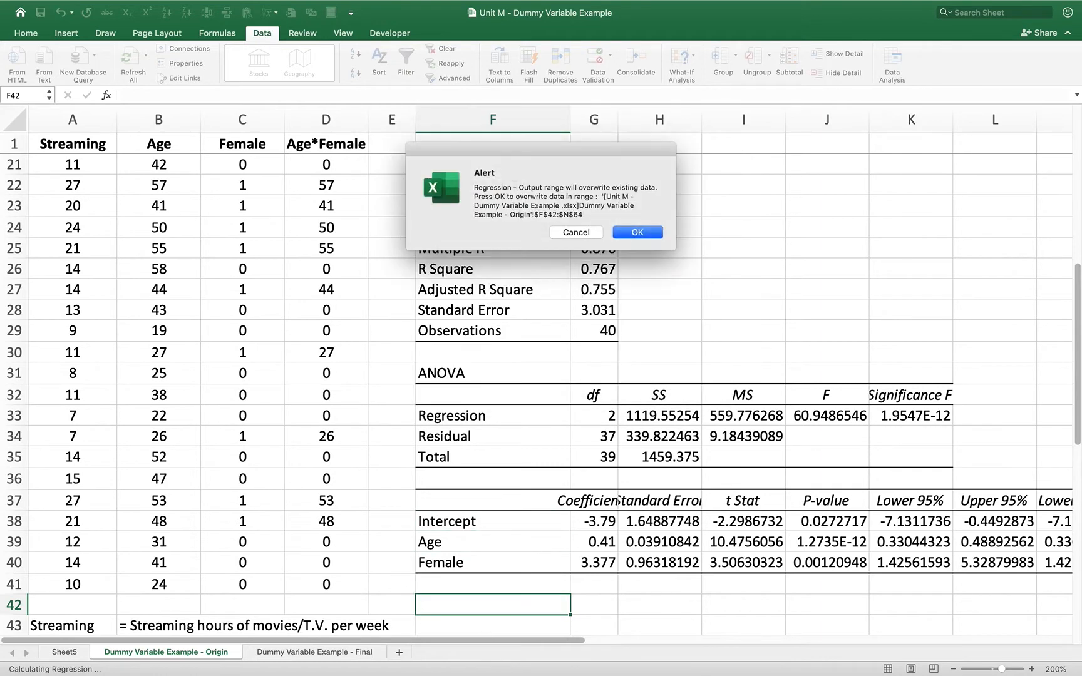
{"action": "key", "text": "Return"}
{"action": "key", "text": "Return"}
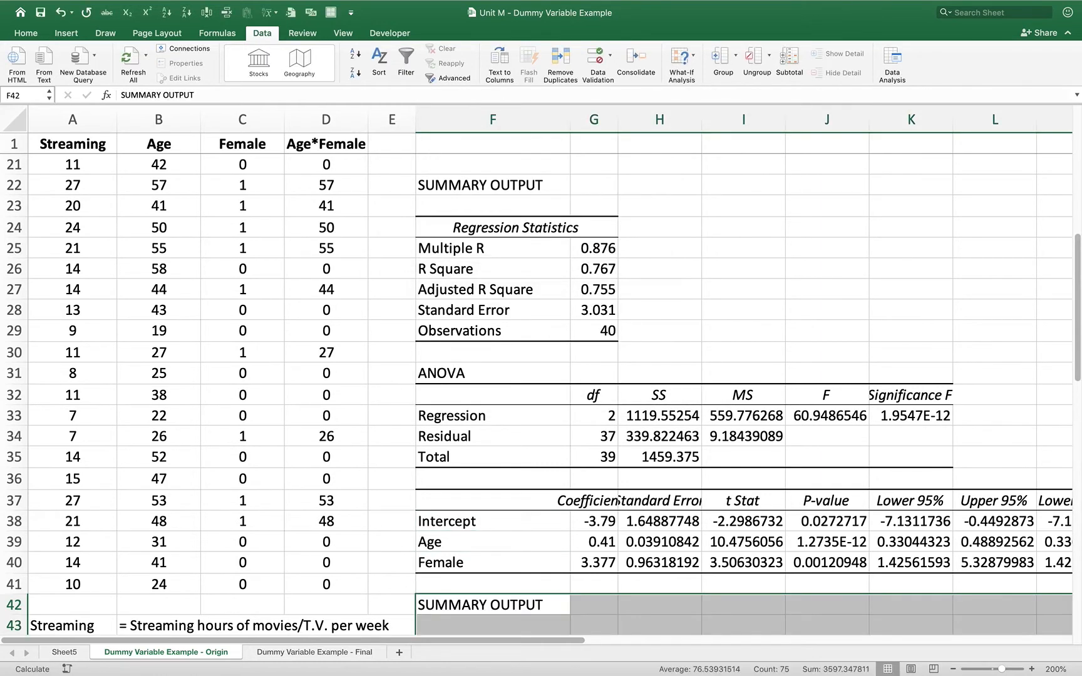
- Examine the three-predictor regression output down to the Age*Female row of its coefficient table
{"action": "key", "text": "Down"}
{"action": "key", "text": "Down"}
{"action": "key", "text": "Down"}
{"action": "key", "text": "Down"}
{"action": "key", "text": "Down"}
{"action": "key", "text": "Down"}
{"action": "key", "text": "Down"}
{"action": "key", "text": "Down"}
{"action": "key", "text": "Down"}
{"action": "key", "text": "Down"}
{"action": "key", "text": "Down"}
{"action": "key", "text": "Down"}
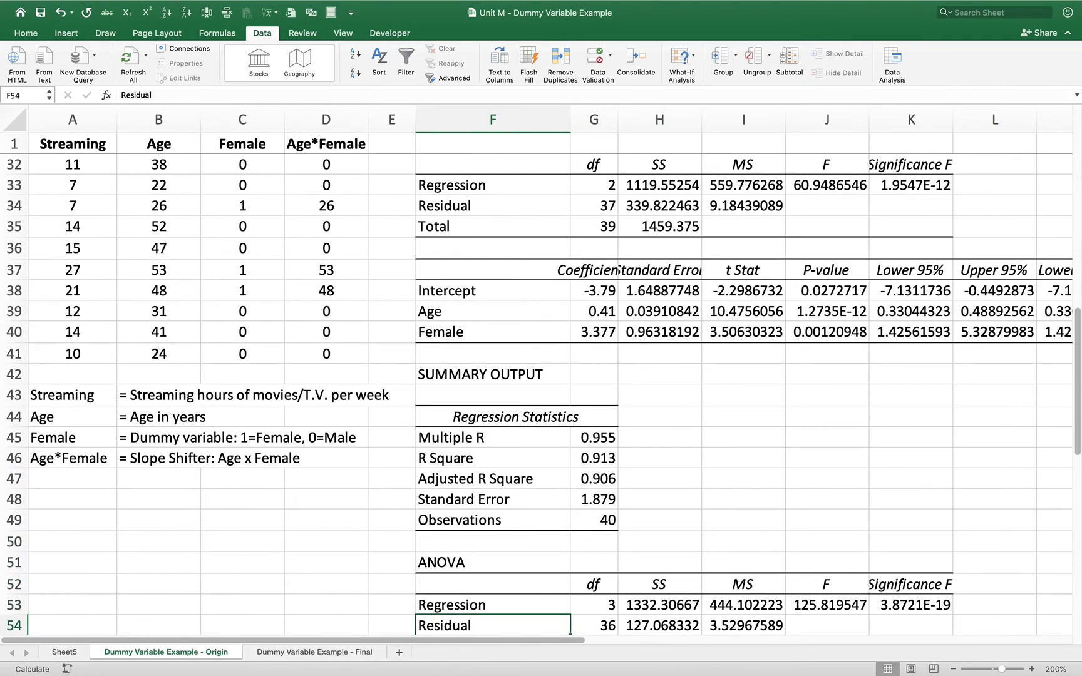
{"action": "key", "text": "Down"}
{"action": "key", "text": "Down"}
{"action": "key", "text": "Down"}
{"action": "key", "text": "Down"}
{"action": "key", "text": "Down"}
{"action": "key", "text": "Down"}
{"action": "key", "text": "Down"}
{"action": "key", "text": "Down"}
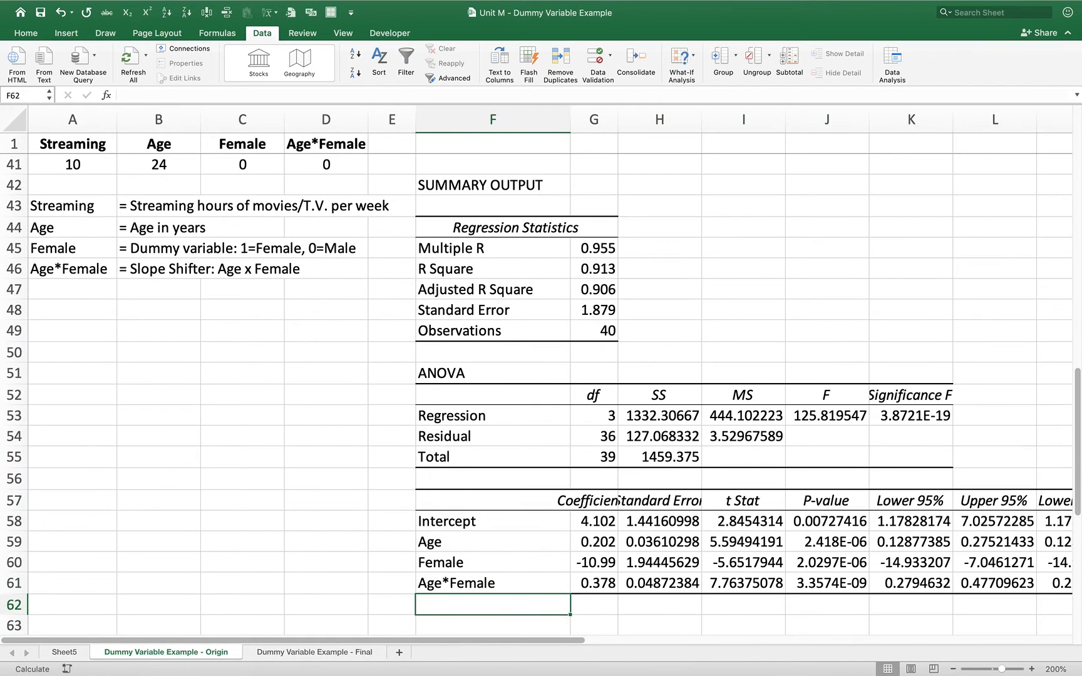
{"action": "key", "text": "Up"}
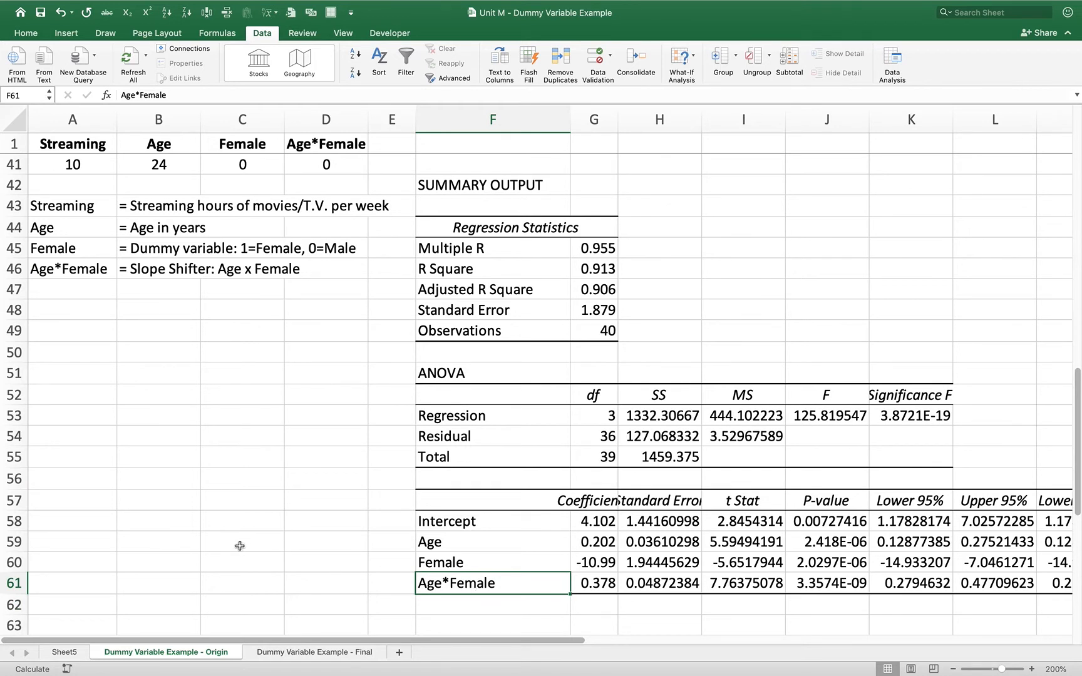
- Switch to the Dummy Variable Example - Final sheet and hide columns A through G
{"action": "left_click", "coordinate": [276, 655]}
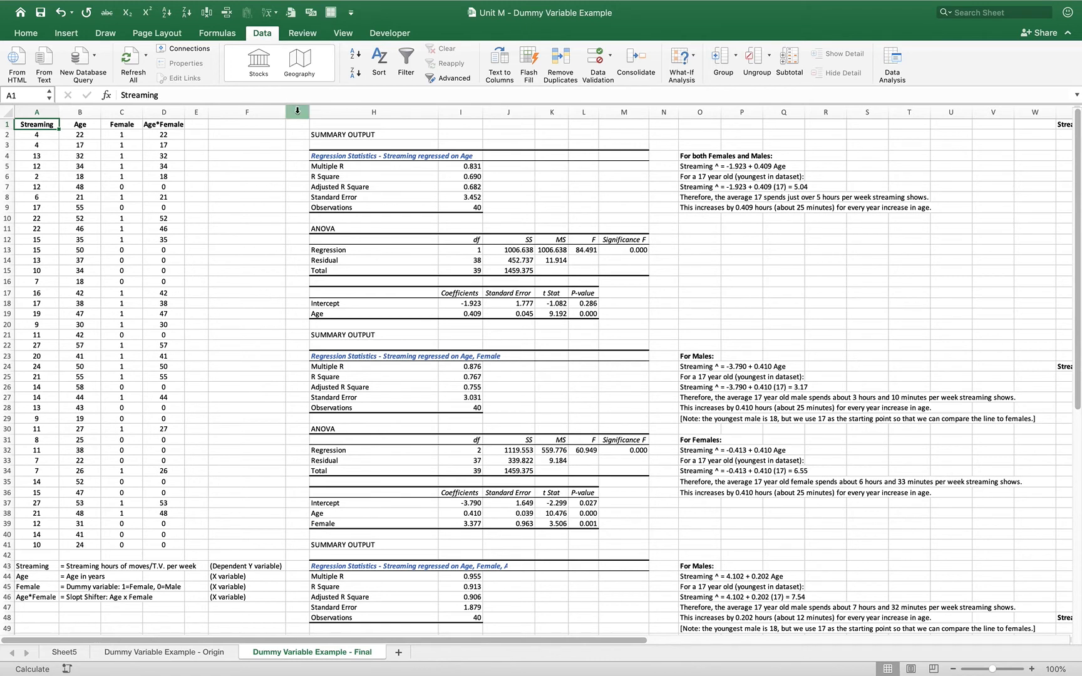
{"action": "left_click_drag", "start_coordinate": [297, 111], "coordinate": [265, 108]}
{"action": "left_click_drag", "start_coordinate": [195, 111], "coordinate": [25, 111]}
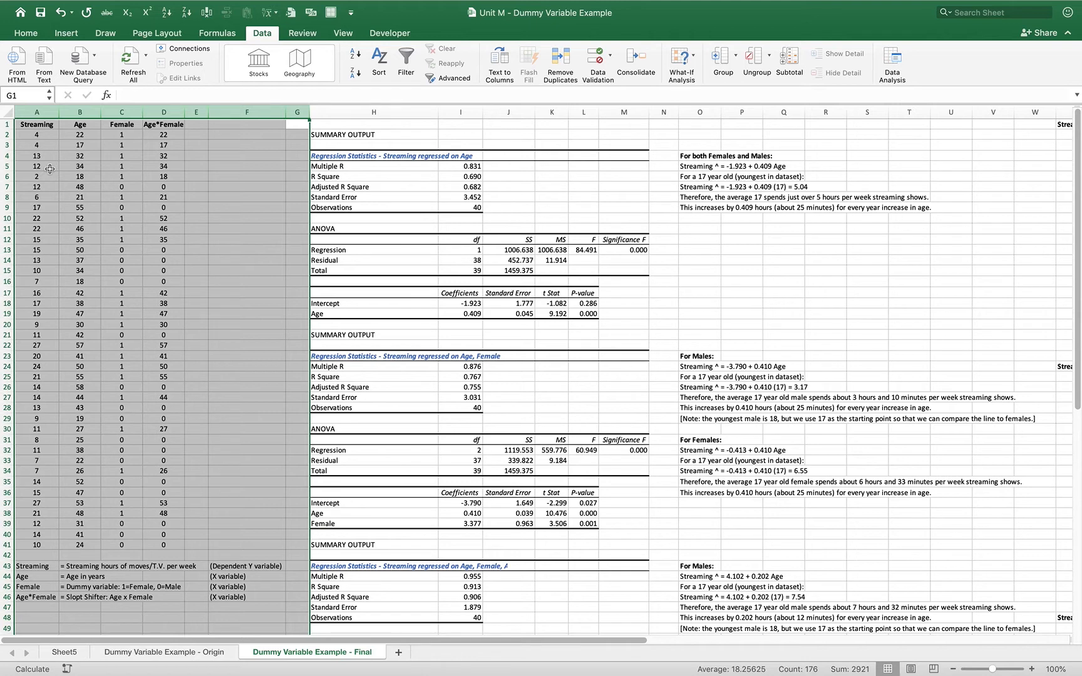
{"action": "right_click", "coordinate": [85, 116]}
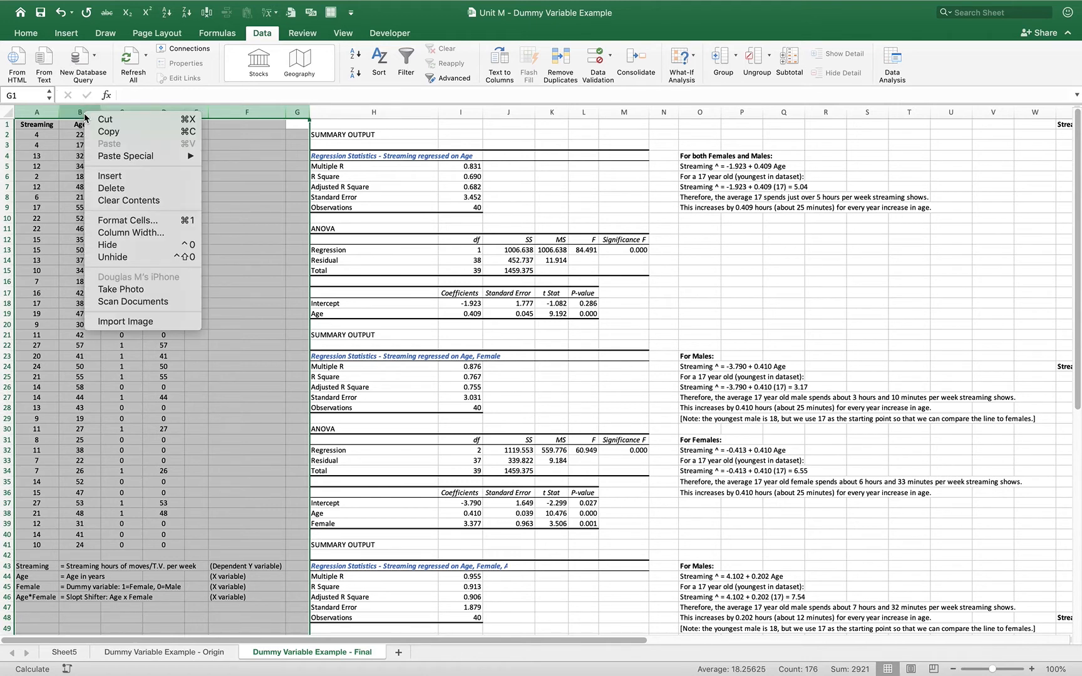
{"action": "left_click", "coordinate": [102, 245]}
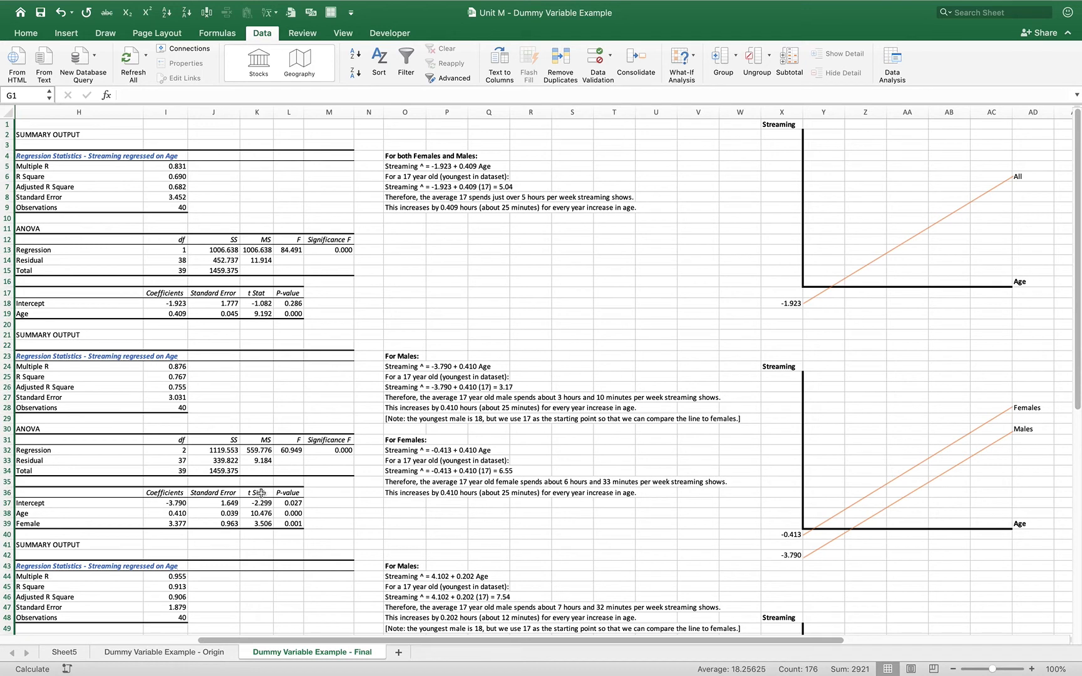
- Enlarge the sheet zoom to 150% and select the heading of the Streaming regressed on Age output in cell H4
{"action": "left_click", "coordinate": [1031, 668]}
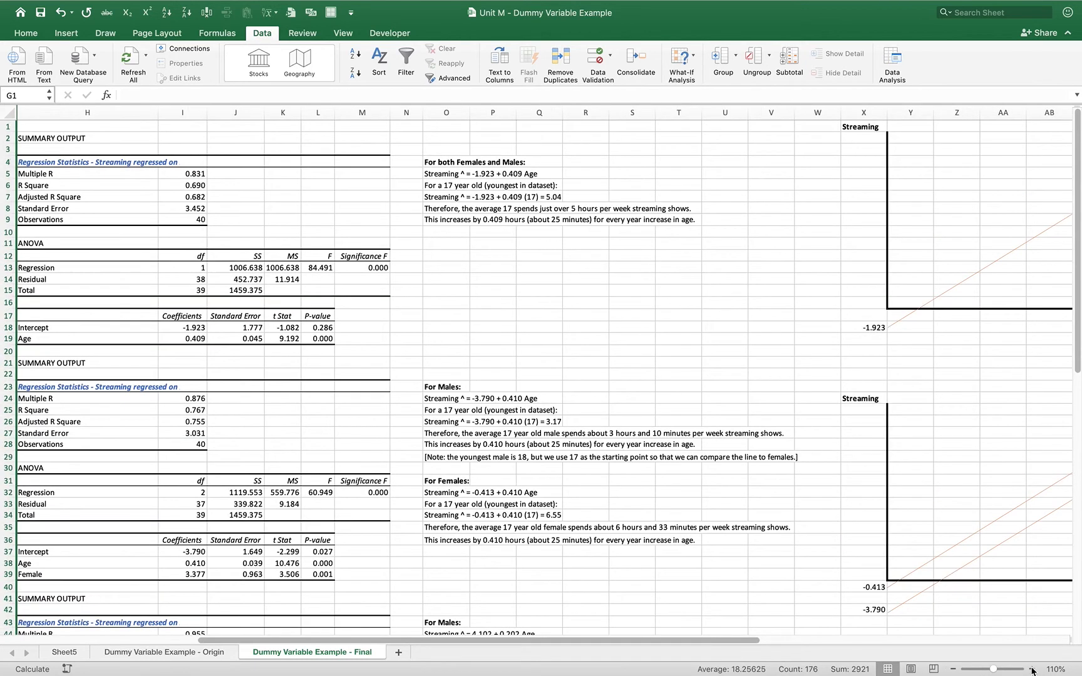
{"action": "left_click", "coordinate": [1031, 668]}
{"action": "left_click", "coordinate": [1031, 668]}
{"action": "left_click", "coordinate": [1031, 669]}
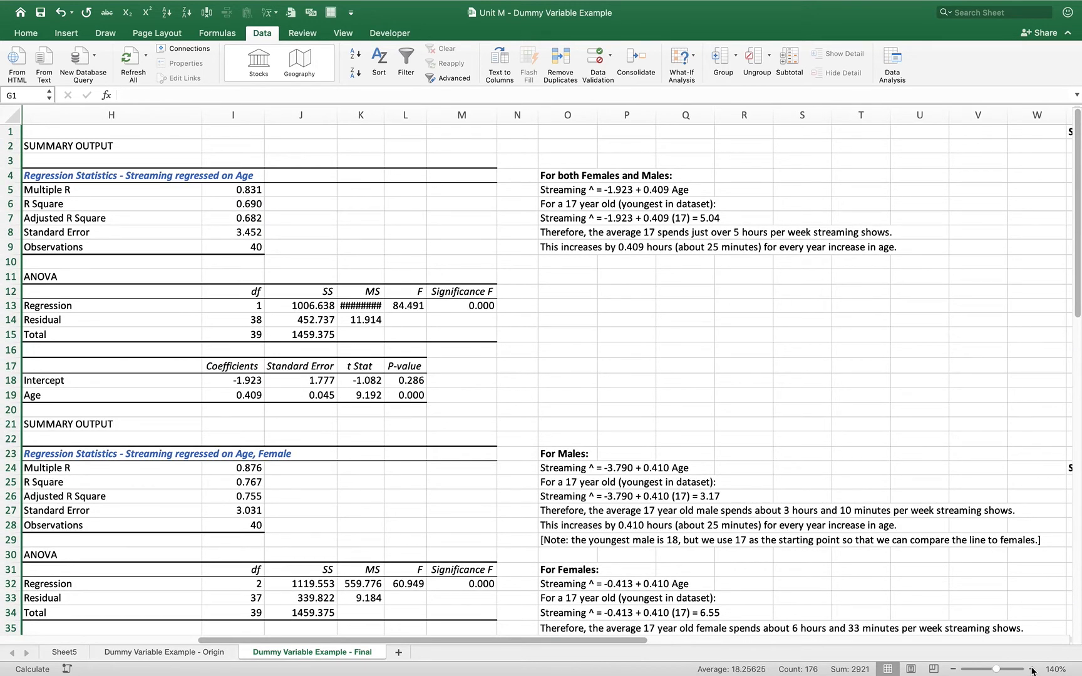
{"action": "left_click", "coordinate": [1031, 668]}
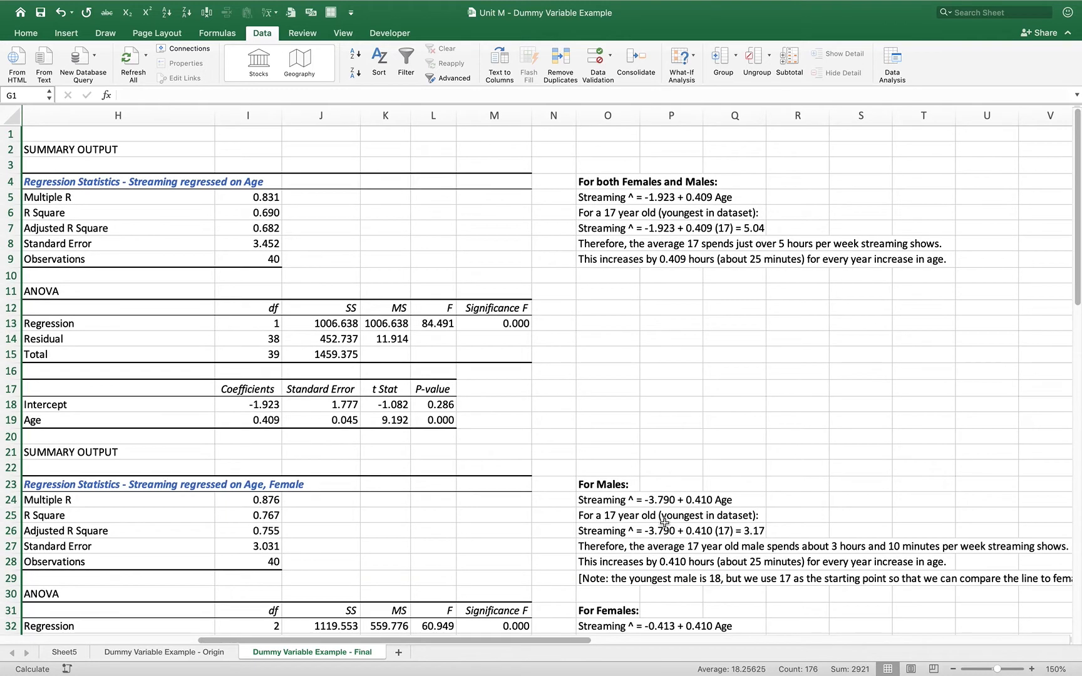
{"action": "left_click", "coordinate": [120, 195]}
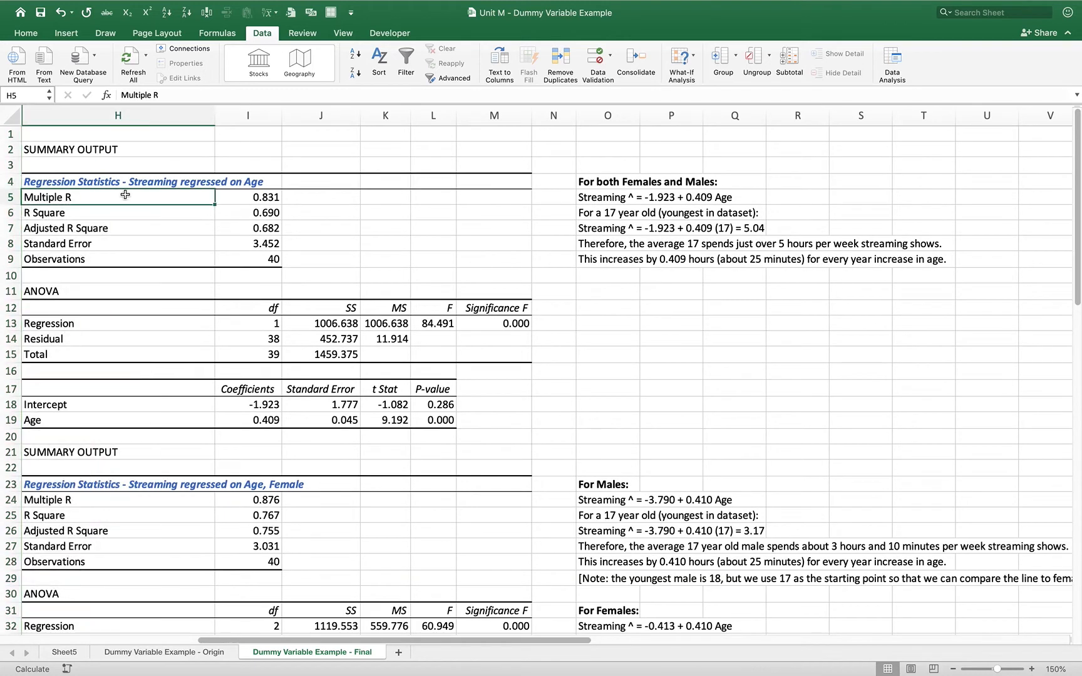
{"action": "left_click", "coordinate": [49, 181]}
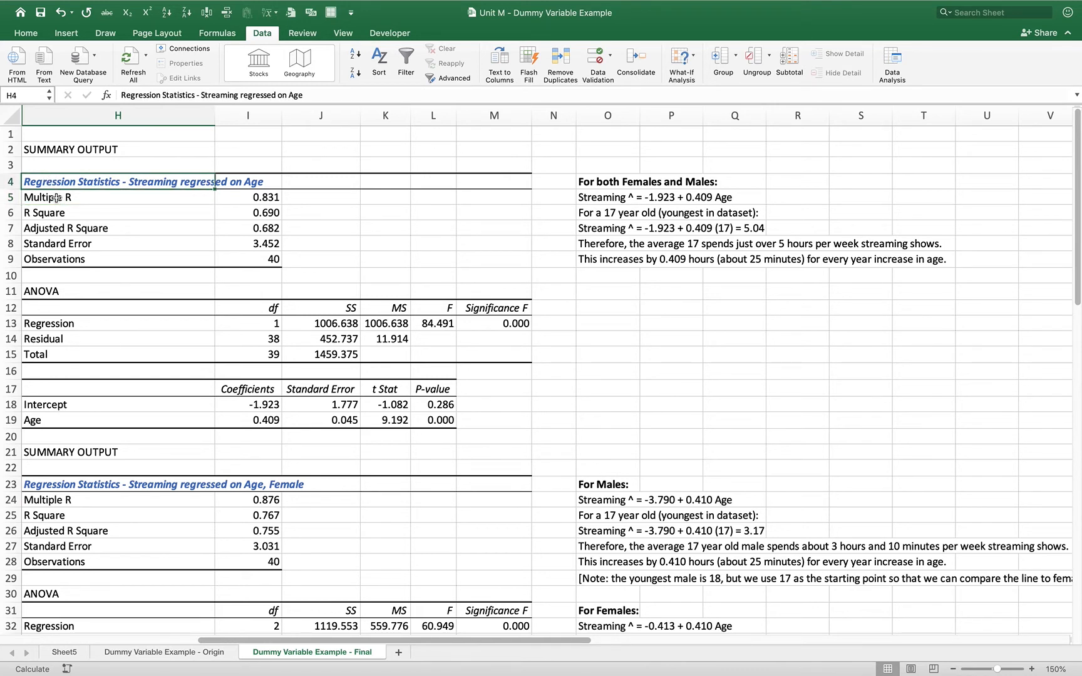
- Highlight the R Square and Significance F values of the Streaming regressed on Age output with yellow fill
{"action": "left_click", "coordinate": [254, 212]}
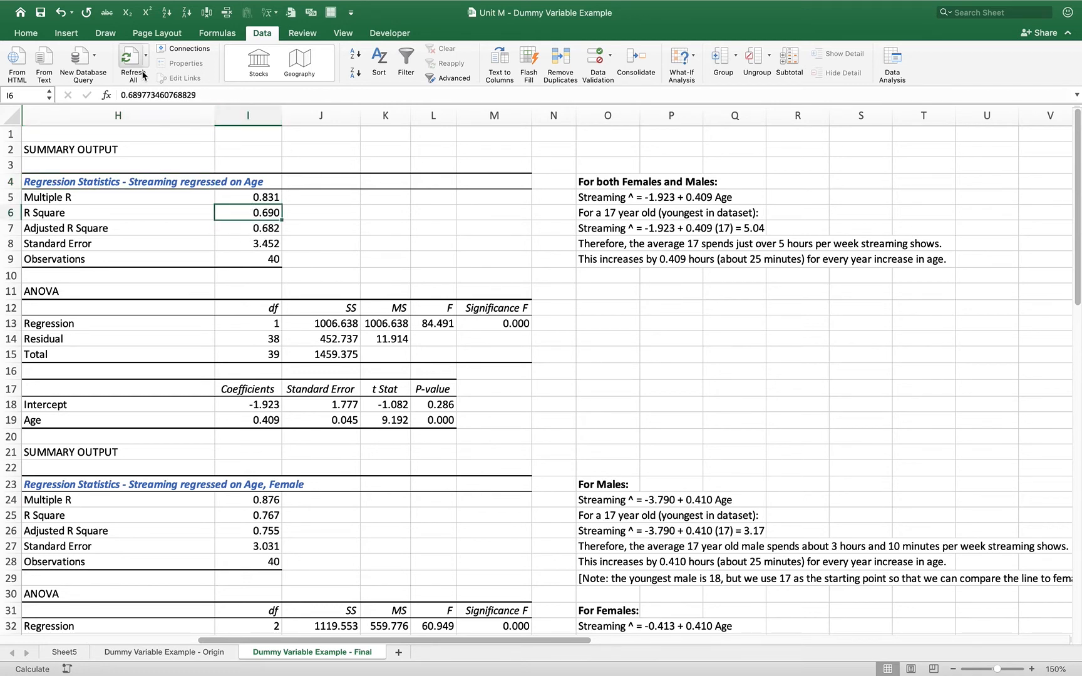
{"action": "left_click", "coordinate": [29, 35]}
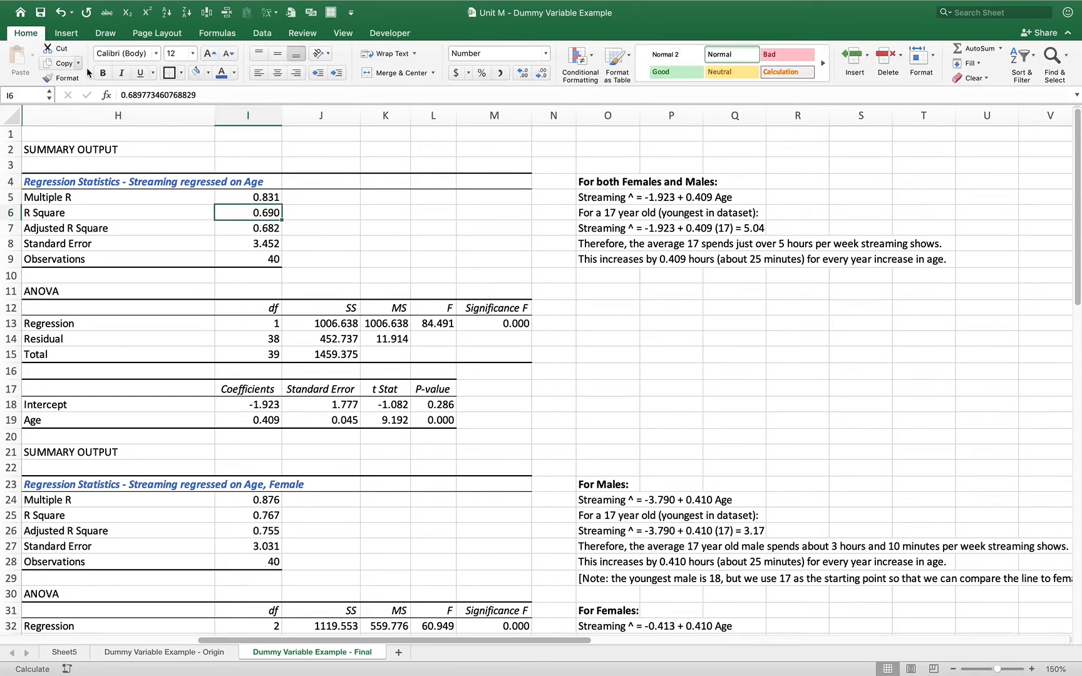
{"action": "left_click", "coordinate": [208, 72]}
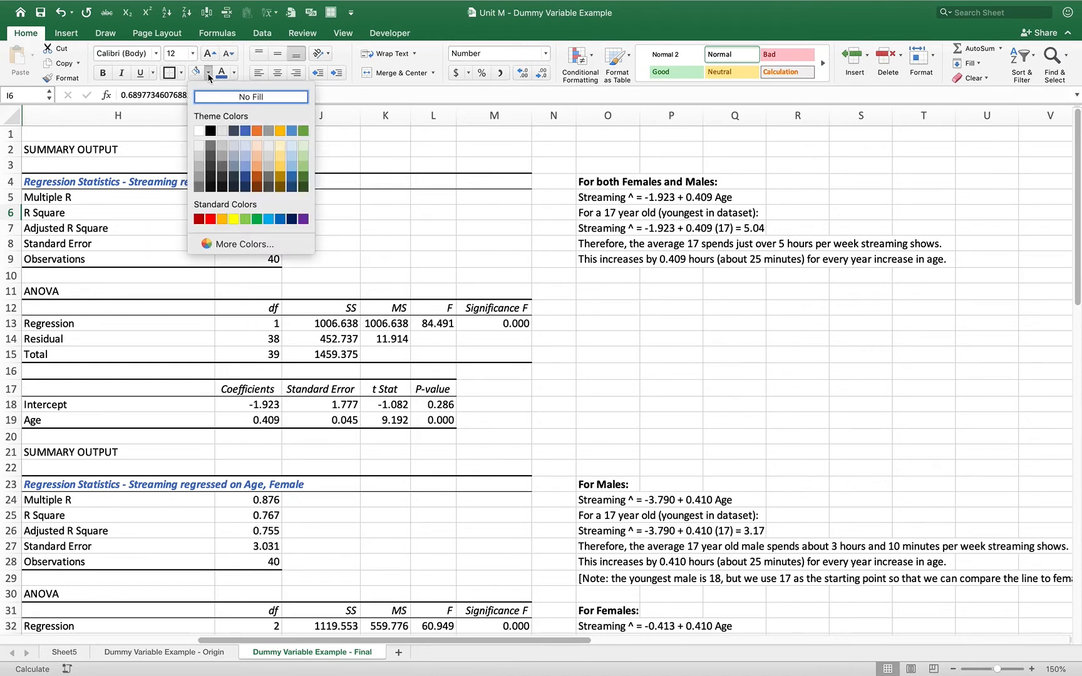
{"action": "left_click", "coordinate": [235, 218]}
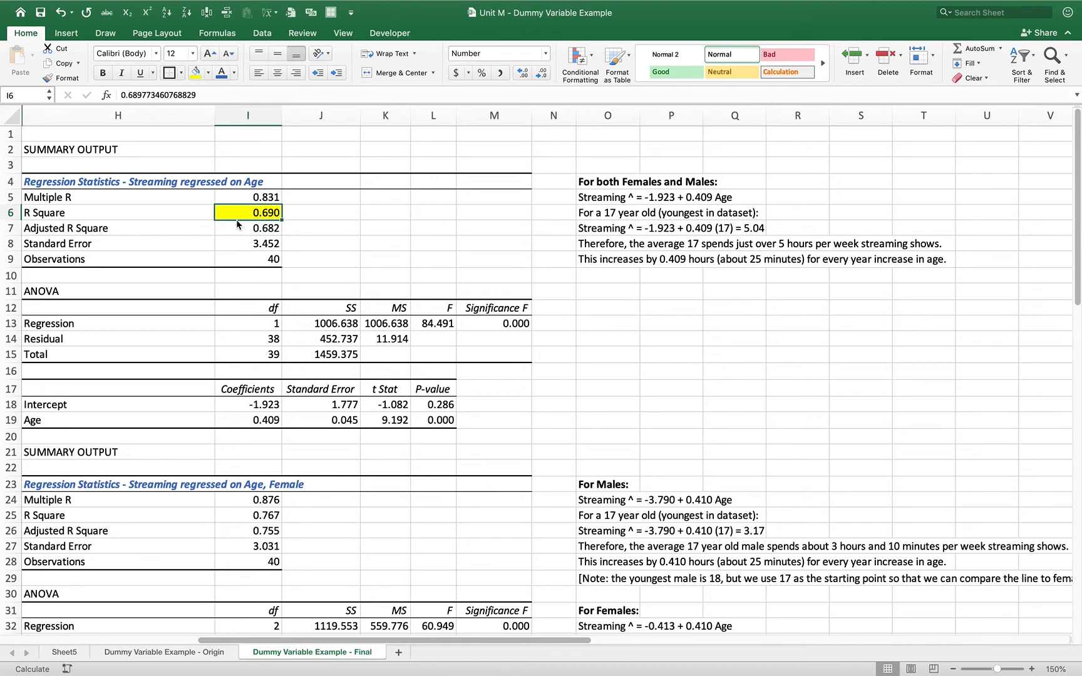
{"action": "left_click", "coordinate": [505, 322]}
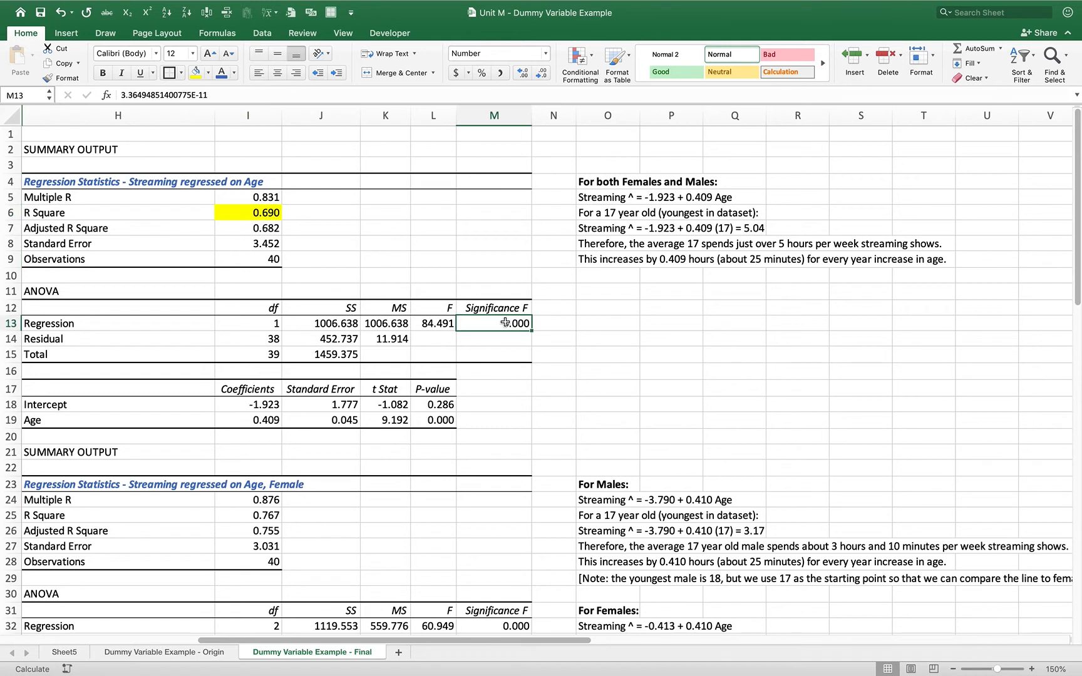
{"action": "left_click", "coordinate": [196, 72]}
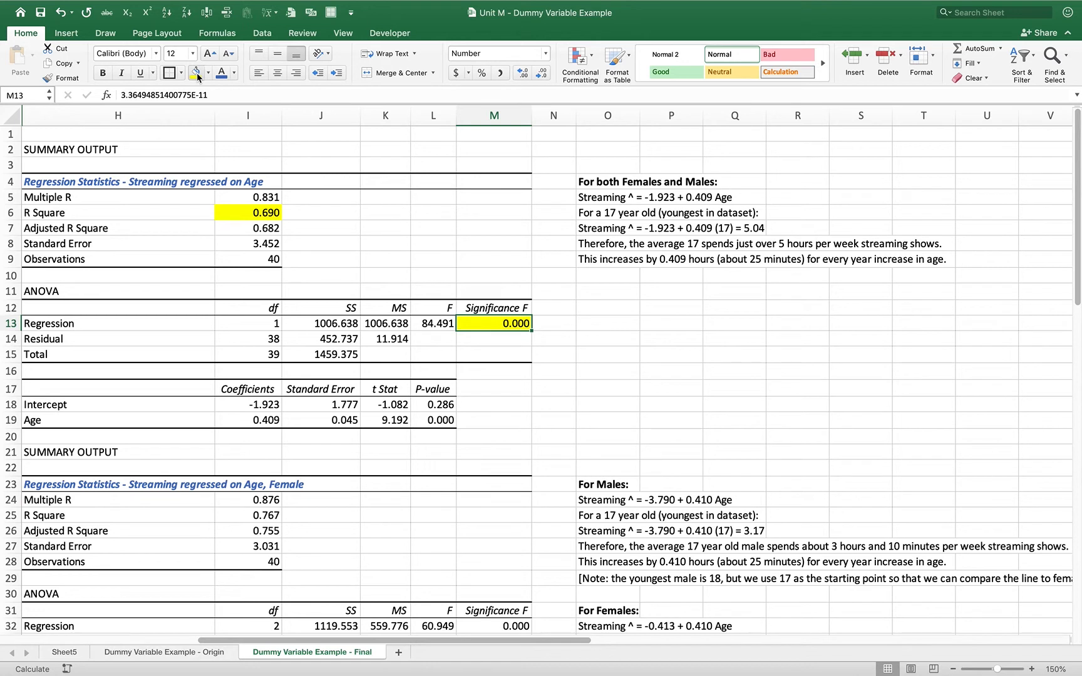
- Fill the Age P-value in cell L19 with yellow, and select the Age row across H19:L19
{"action": "key", "text": "Left"}
{"action": "key", "text": "Down"}
{"action": "key", "text": "Down"}
{"action": "key", "text": "Down"}
{"action": "key", "text": "Down"}
{"action": "key", "text": "Down"}
{"action": "key", "text": "Down"}
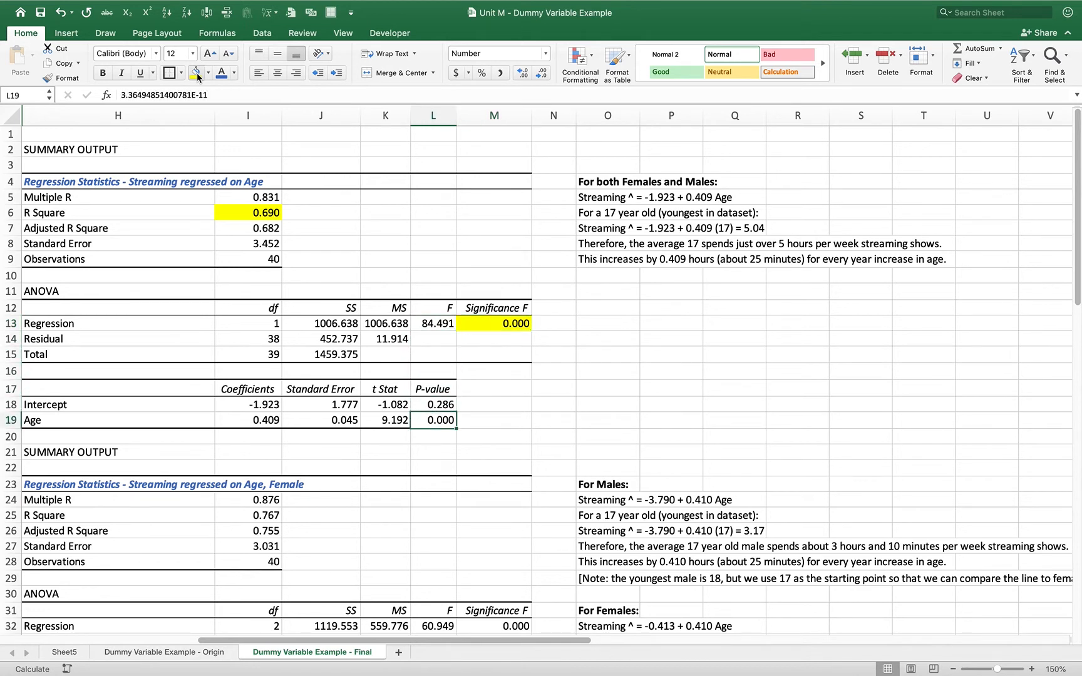
{"action": "left_click", "coordinate": [196, 73]}
{"action": "key", "text": "shift+Left"}
{"action": "key", "text": "shift+Left"}
{"action": "key", "text": "shift+Left"}
{"action": "key", "text": "shift+Left"}
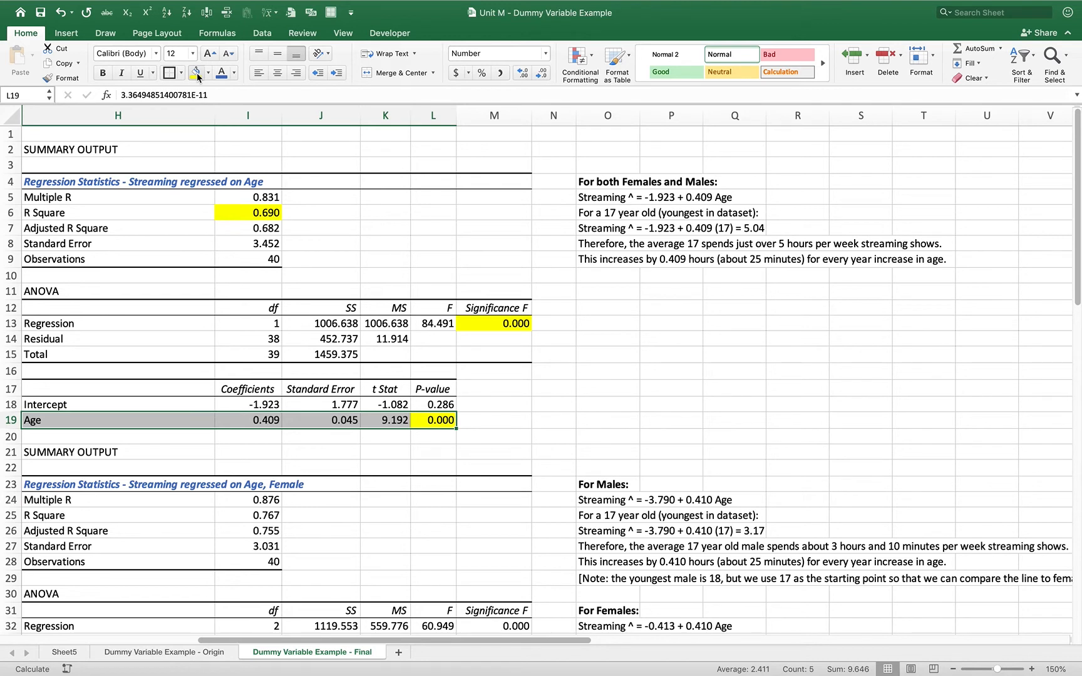
- Fill the Intercept and Age coefficients in I18:I19 with orange
{"action": "left_click", "coordinate": [309, 372]}
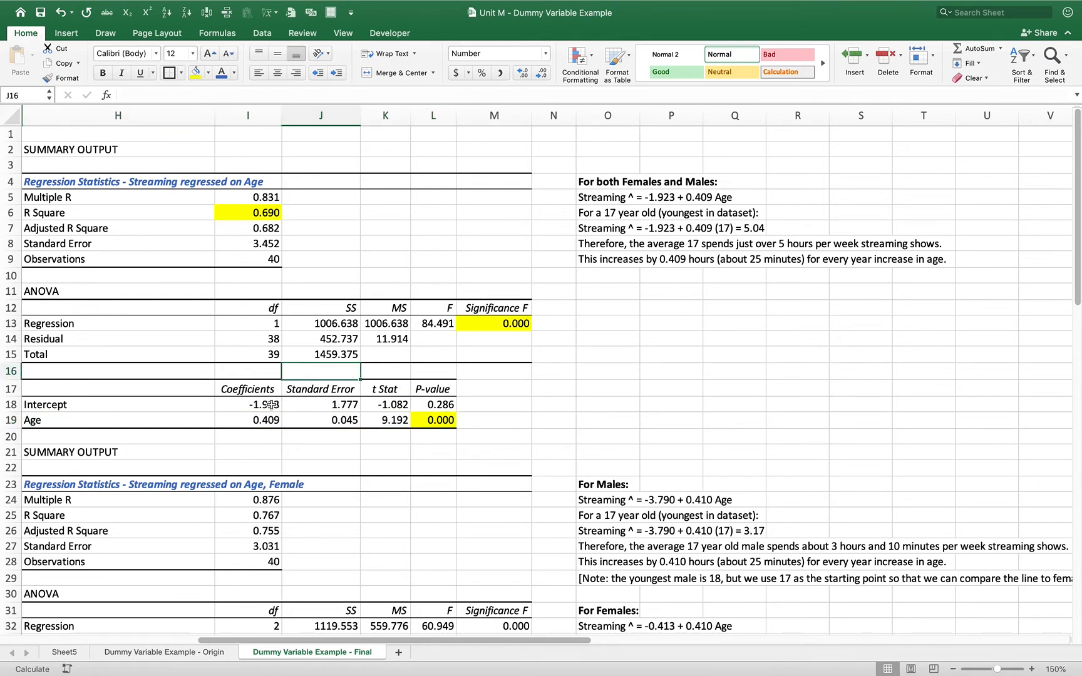
{"action": "left_click_drag", "start_coordinate": [270, 404], "coordinate": [271, 419]}
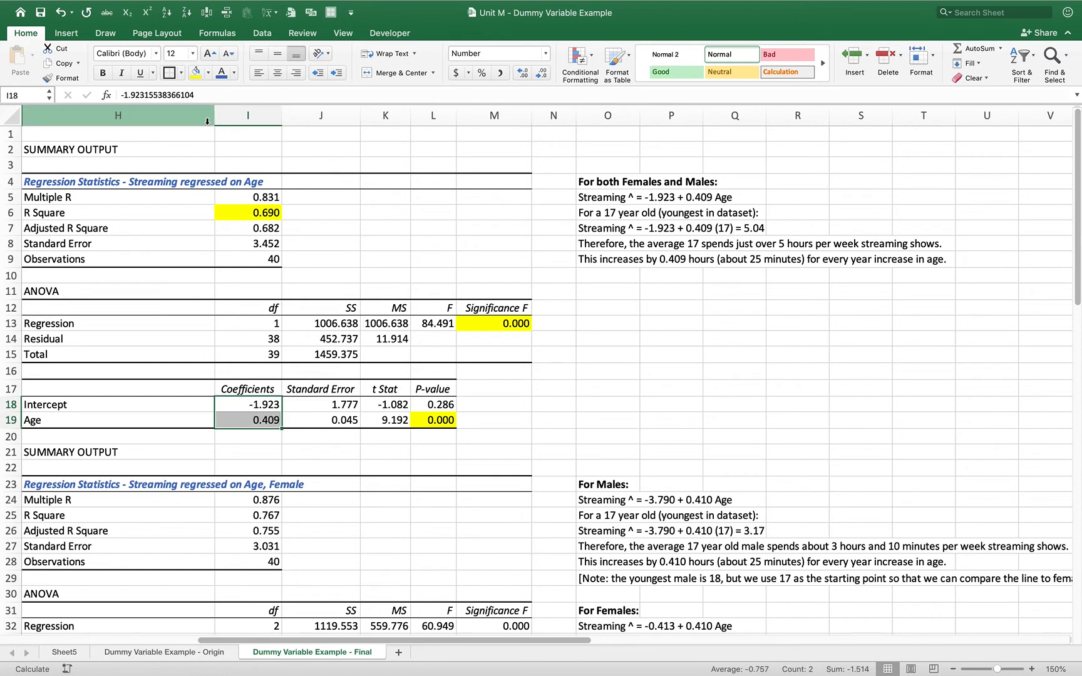
{"action": "left_click", "coordinate": [208, 72]}
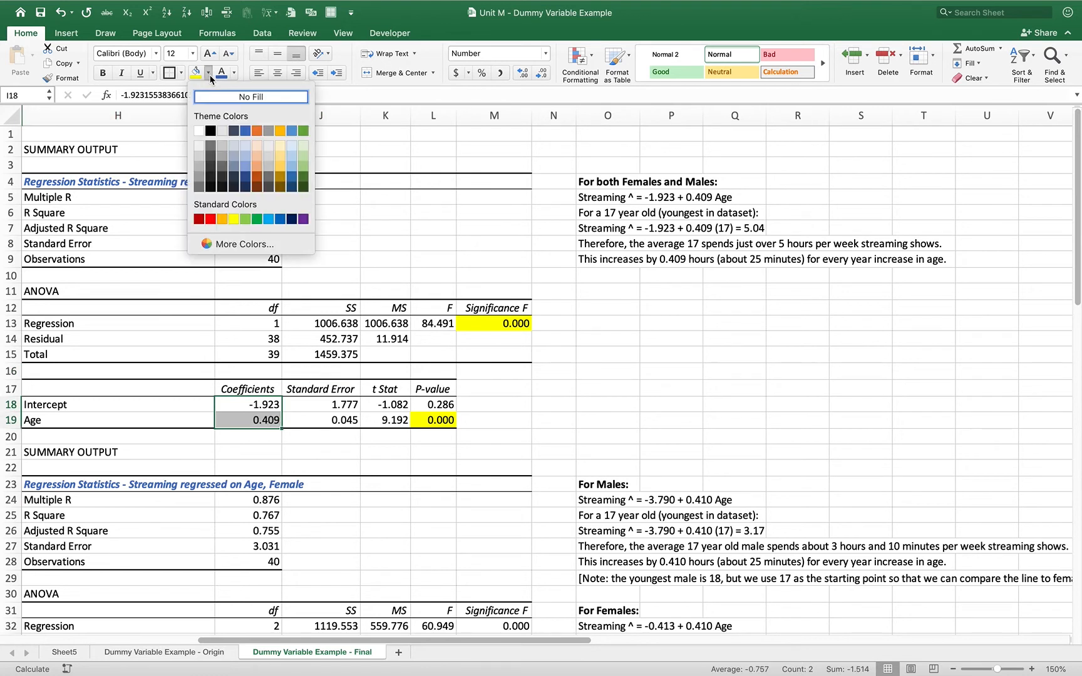
{"action": "left_click", "coordinate": [222, 218]}
{"action": "left_click", "coordinate": [281, 330]}
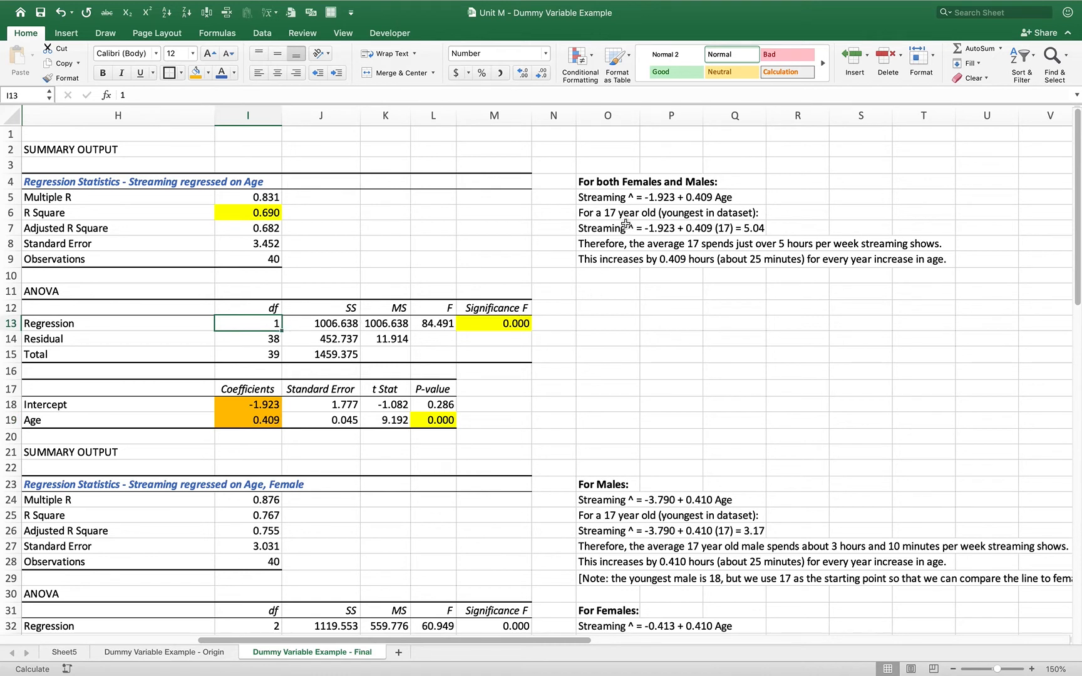
- Review the interpretation notes in O4:O9 and compare the streaming equation with the Intercept and Age coefficients
{"action": "left_click_drag", "start_coordinate": [598, 184], "coordinate": [598, 255]}
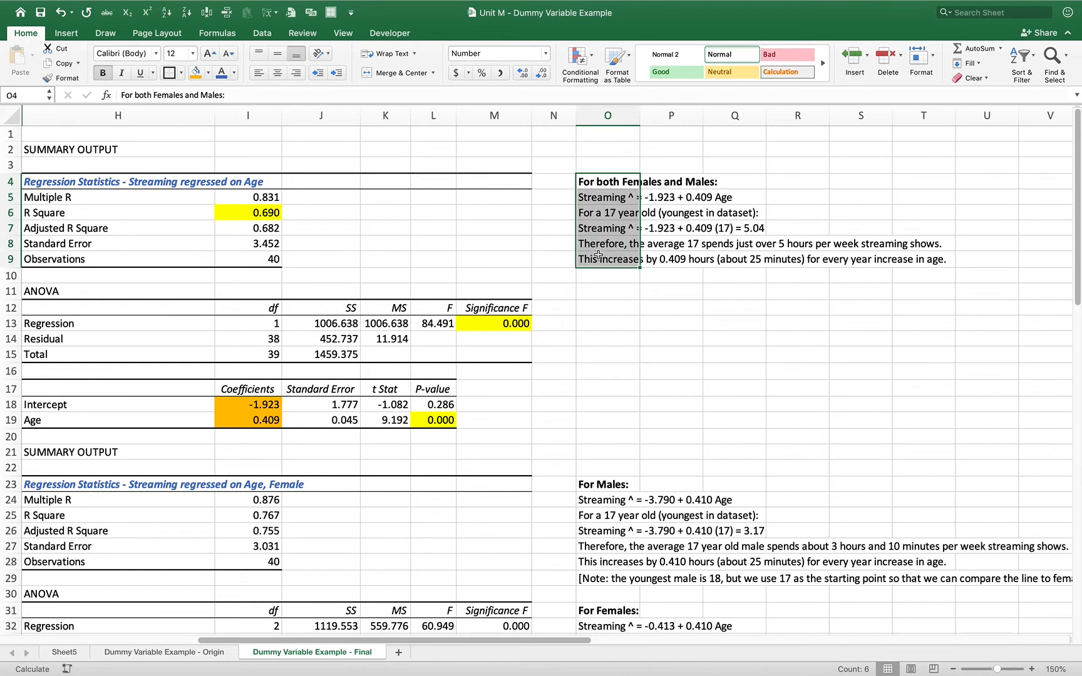
{"action": "left_click", "coordinate": [617, 307]}
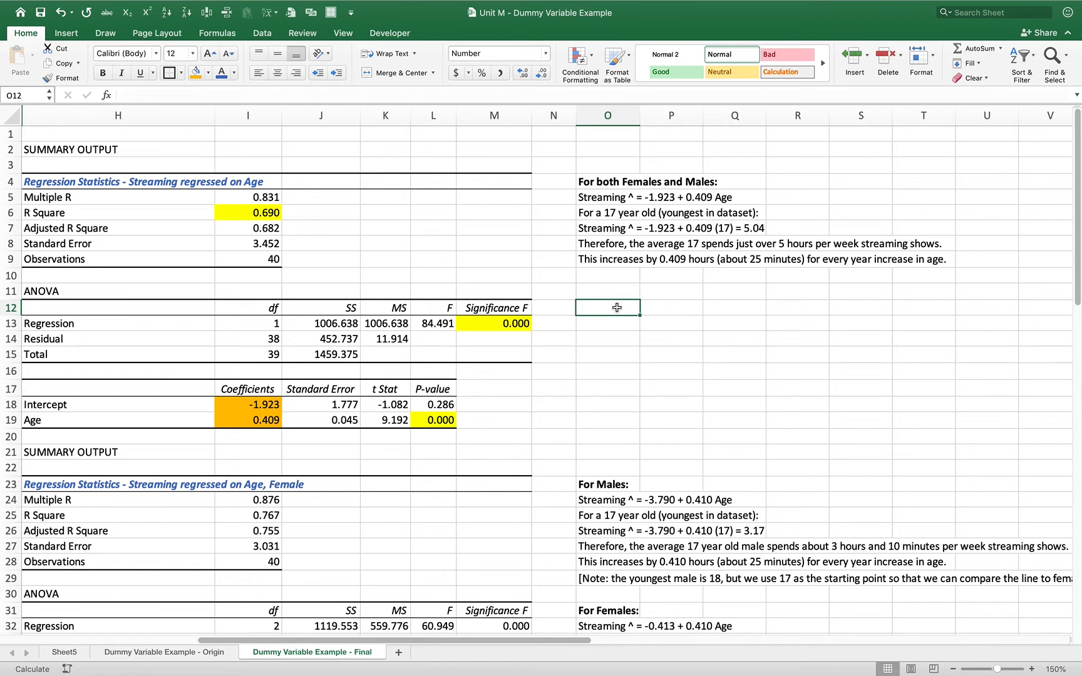
{"action": "key", "text": "Up"}
{"action": "key", "text": "Up"}
{"action": "key", "text": "Up"}
{"action": "key", "text": "Up"}
{"action": "key", "text": "Up"}
{"action": "key", "text": "Up"}
{"action": "key", "text": "Up"}
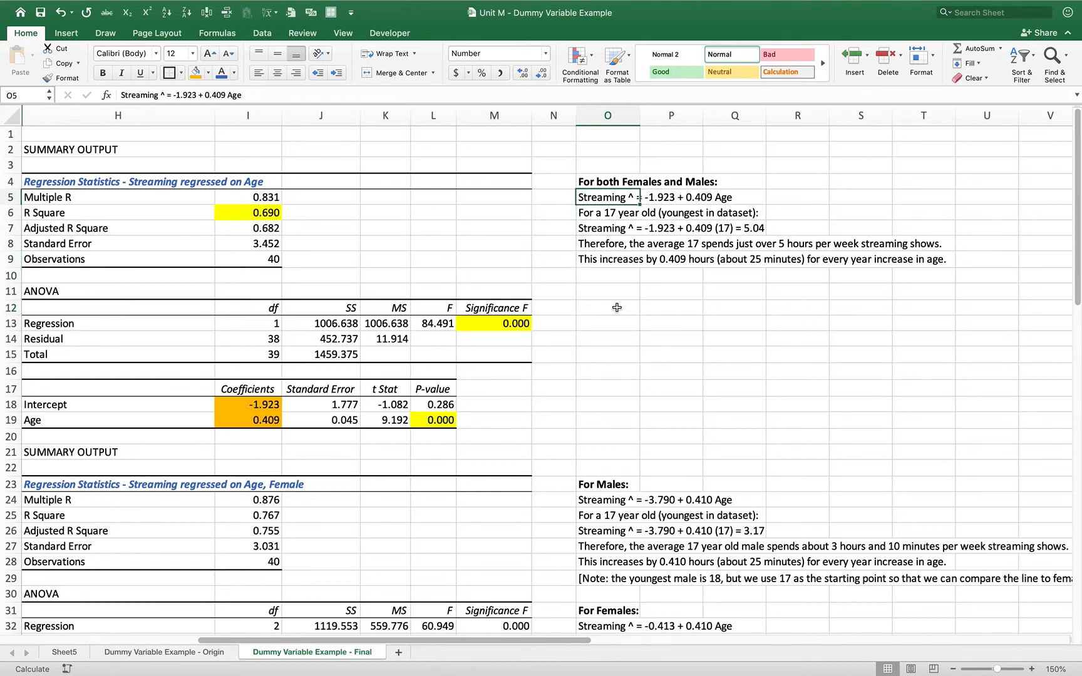
{"action": "key", "text": "shift+Right"}
{"action": "key", "text": "shift+Right"}
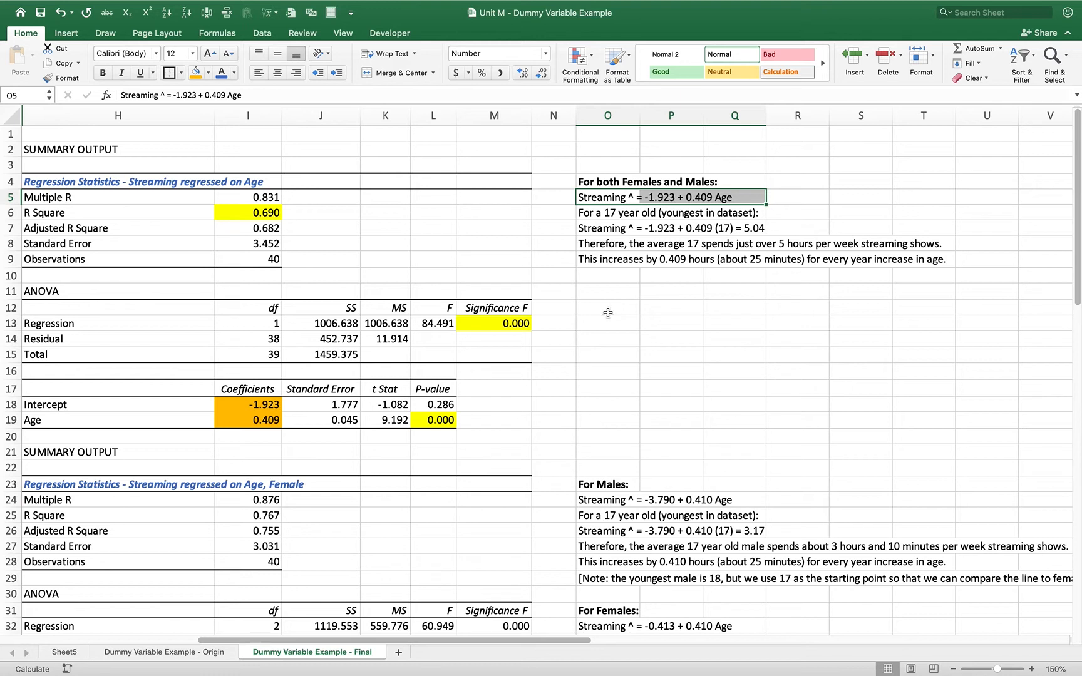
{"action": "left_click", "coordinate": [269, 411]}
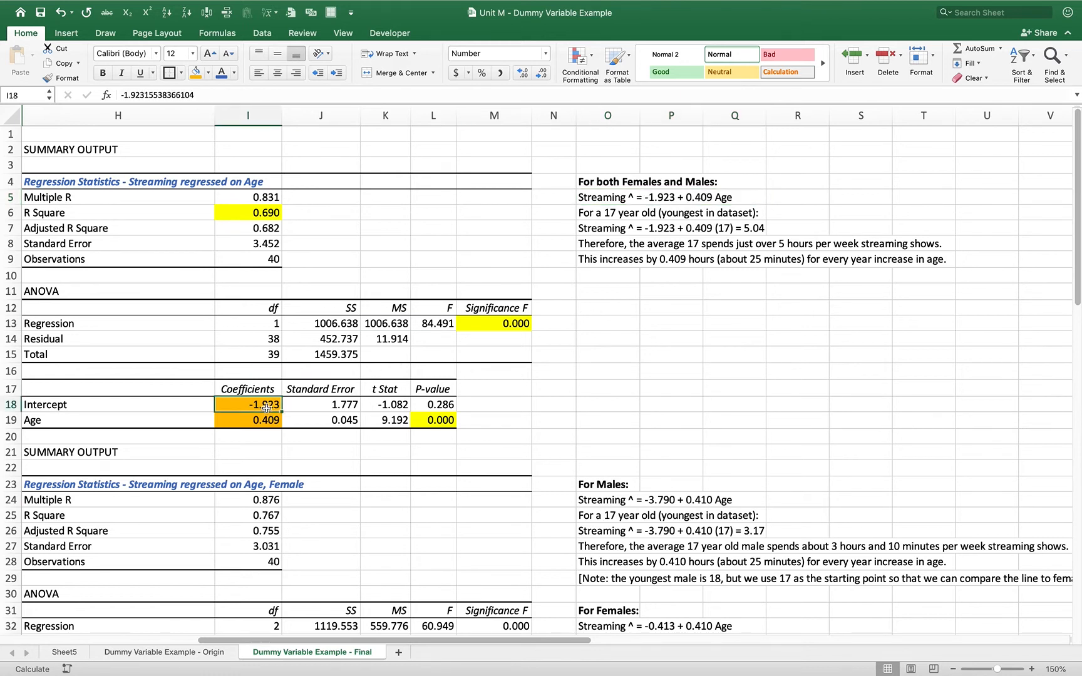
{"action": "left_click_drag", "start_coordinate": [269, 410], "coordinate": [265, 420]}
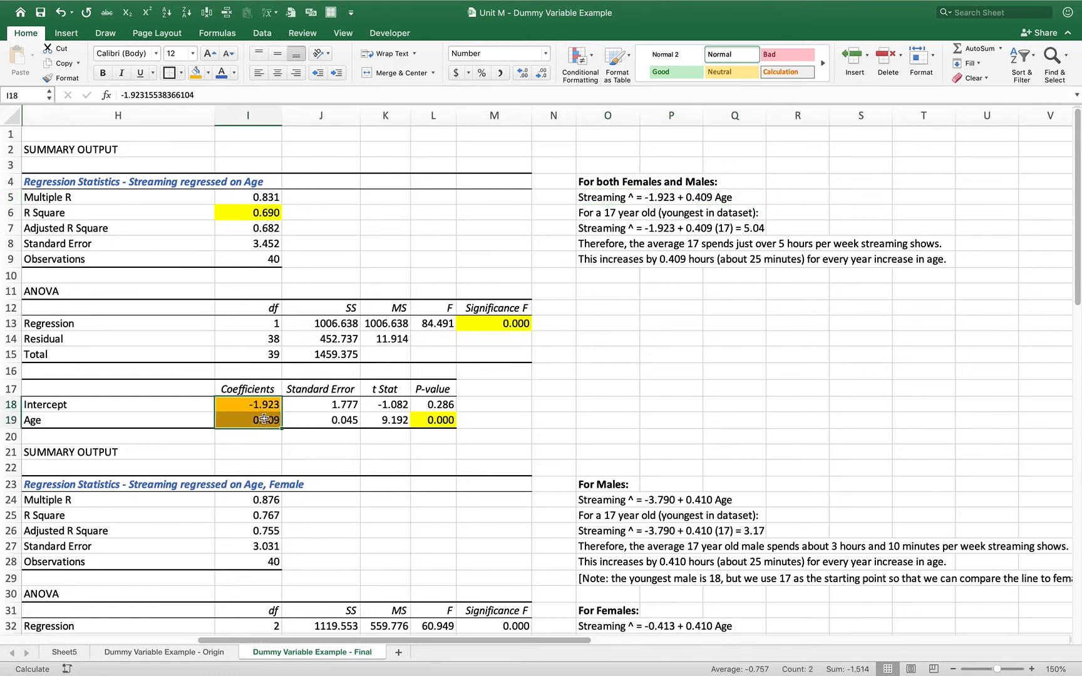
{"action": "left_click", "coordinate": [592, 211]}
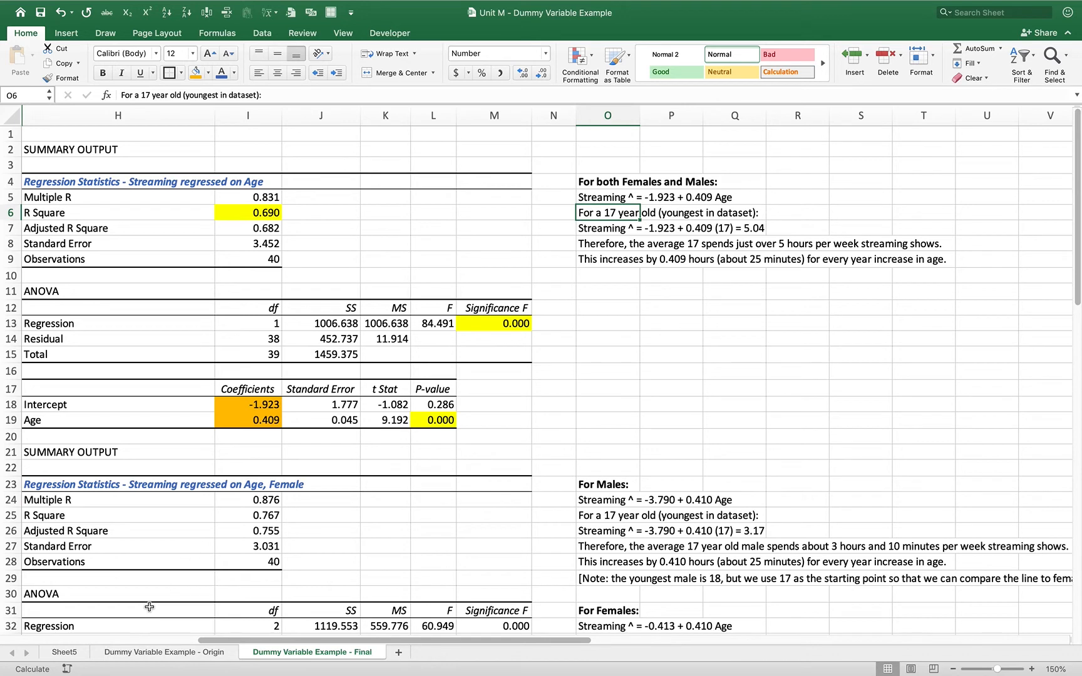
- On the Dummy Variable Example - Origin sheet, locate the 17-year-old in the Age column and check that row's Female value
{"action": "left_click", "coordinate": [76, 655]}
{"action": "left_click", "coordinate": [117, 657]}
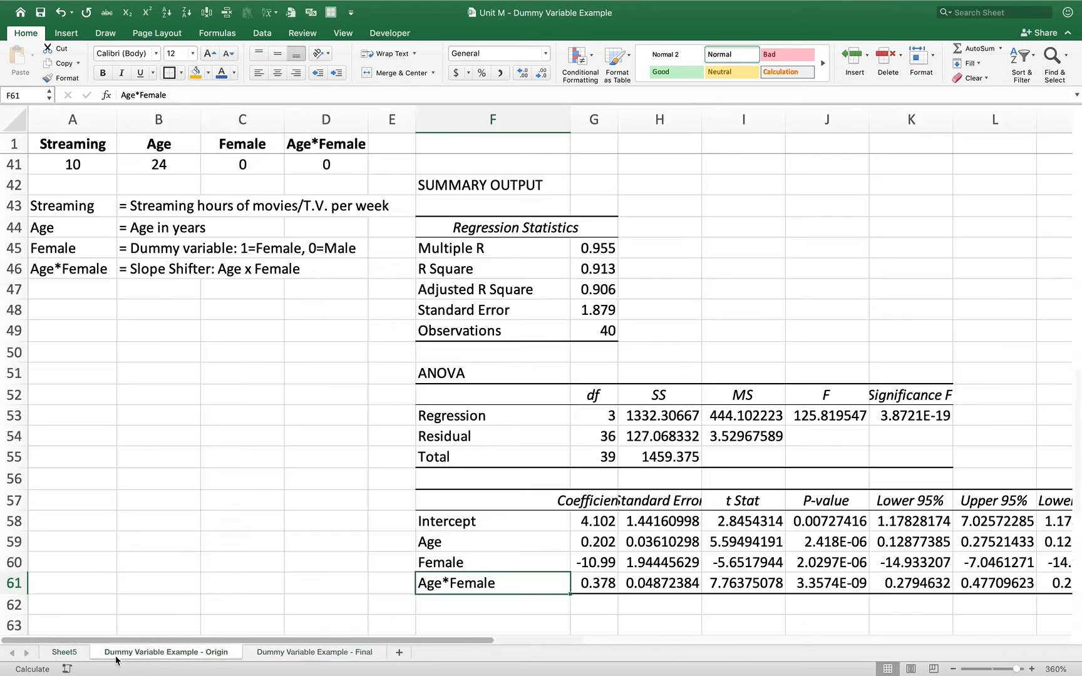
{"action": "left_click", "coordinate": [112, 501]}
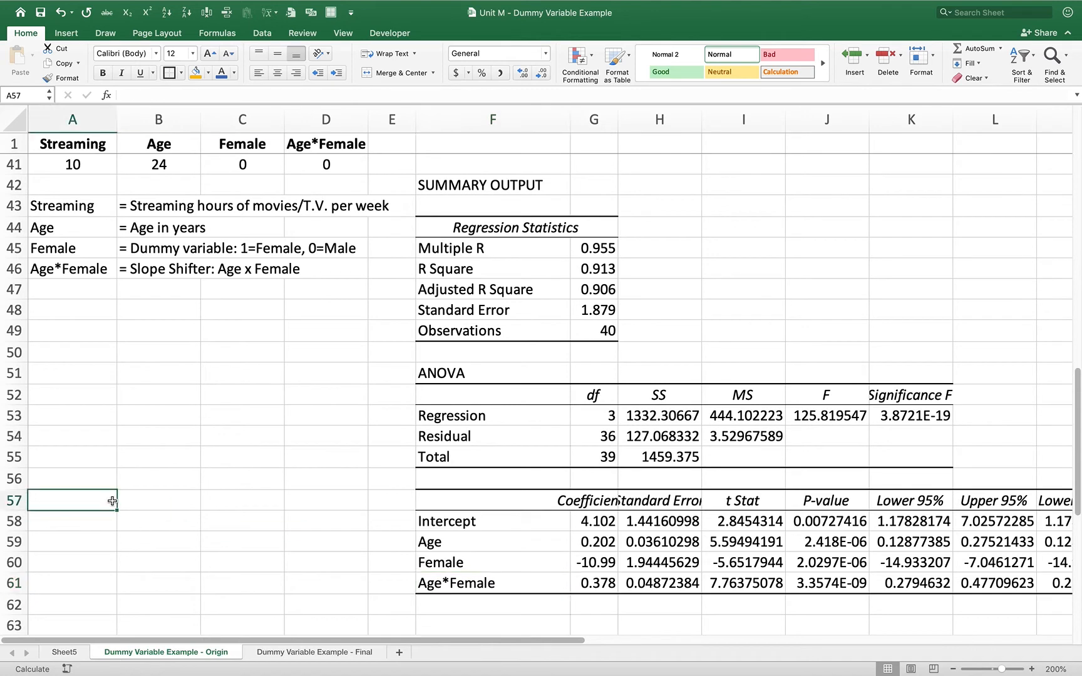
{"action": "key", "text": "Right"}
{"action": "key", "text": "Up"}
{"action": "key", "text": "Up"}
{"action": "key", "text": "Up"}
{"action": "key", "text": "Up"}
{"action": "key", "text": "Up"}
{"action": "key", "text": "Up"}
{"action": "key", "text": "Up"}
{"action": "key", "text": "Up"}
{"action": "key", "text": "Up"}
{"action": "key", "text": "Up"}
{"action": "key", "text": "Up"}
{"action": "key", "text": "Up"}
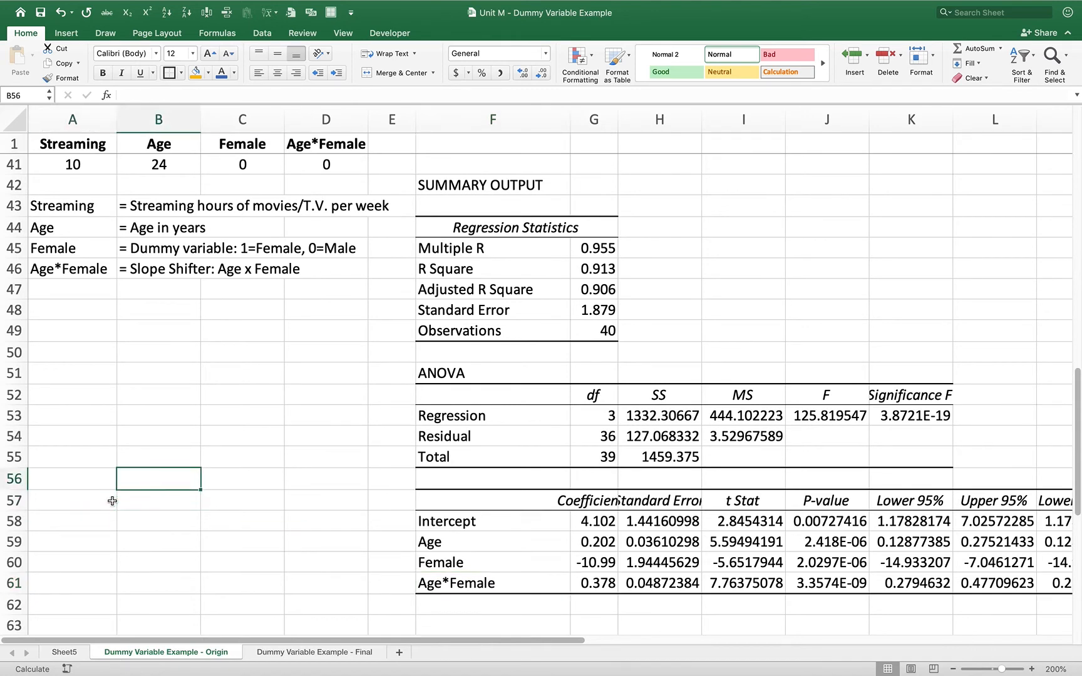
{"action": "key", "text": "Up"}
{"action": "key", "text": "Up"}
{"action": "key", "text": "Up"}
{"action": "key", "text": "Up"}
{"action": "key", "text": "Up"}
{"action": "key", "text": "Up"}
{"action": "key", "text": "Up"}
{"action": "key", "text": "Up"}
{"action": "key", "text": "Up"}
{"action": "key", "text": "Up"}
{"action": "key", "text": "Up"}
{"action": "key", "text": "Up"}
{"action": "key", "text": "Up"}
{"action": "key", "text": "Up"}
{"action": "key", "text": "Up"}
{"action": "key", "text": "Up"}
{"action": "key", "text": "Up"}
{"action": "key", "text": "Up"}
{"action": "key", "text": "Up"}
{"action": "key", "text": "Up"}
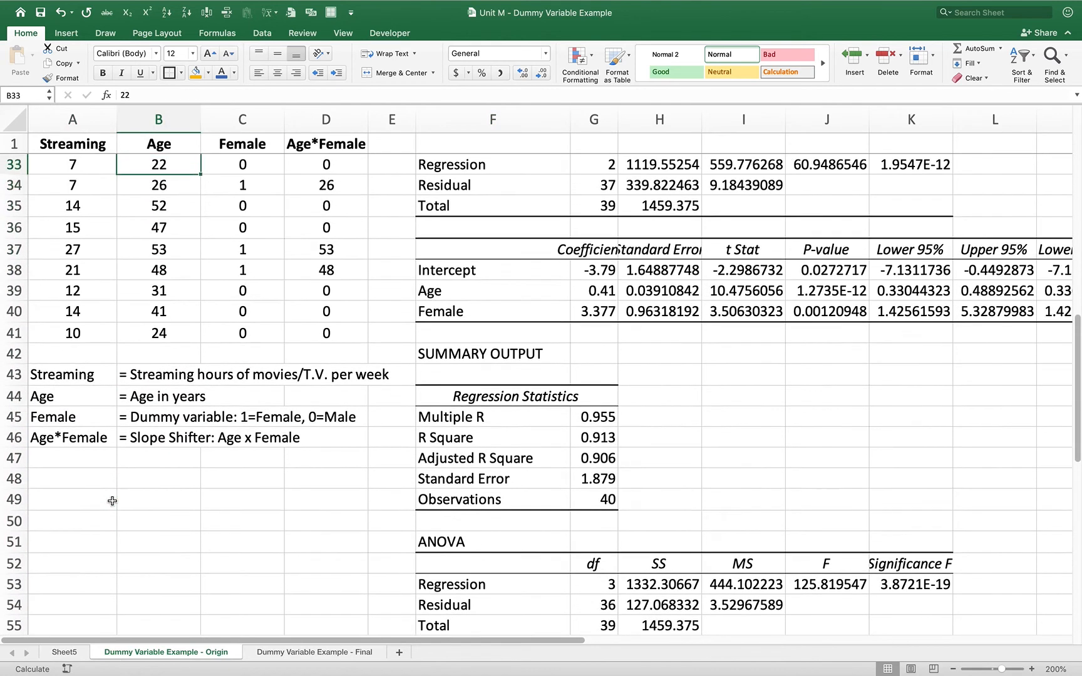
{"action": "key", "text": "Up"}
{"action": "key", "text": "Up"}
{"action": "key", "text": "Up"}
{"action": "key", "text": "Up"}
{"action": "key", "text": "Up"}
{"action": "key", "text": "Up"}
{"action": "key", "text": "Up"}
{"action": "key", "text": "Up"}
{"action": "key", "text": "Up"}
{"action": "key", "text": "Up"}
{"action": "key", "text": "Up"}
{"action": "key", "text": "Up"}
{"action": "key", "text": "Up"}
{"action": "key", "text": "Up"}
{"action": "key", "text": "Up"}
{"action": "key", "text": "Up"}
{"action": "key", "text": "Up"}
{"action": "key", "text": "Up"}
{"action": "key", "text": "Up"}
{"action": "key", "text": "Up"}
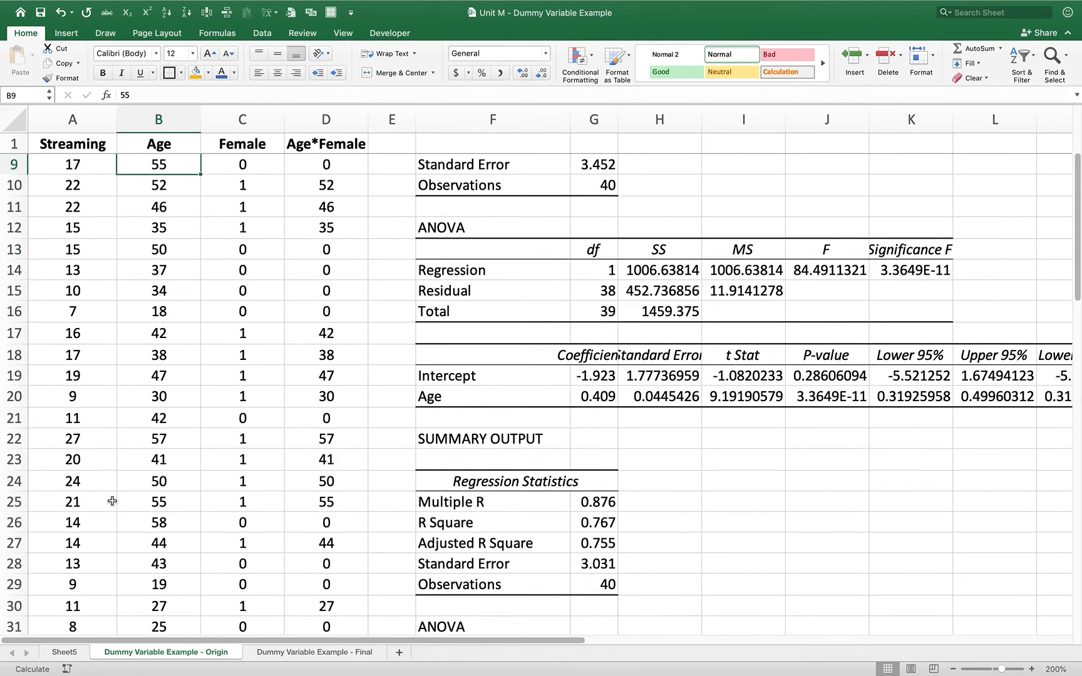
{"action": "key", "text": "Down"}
{"action": "key", "text": "Down"}
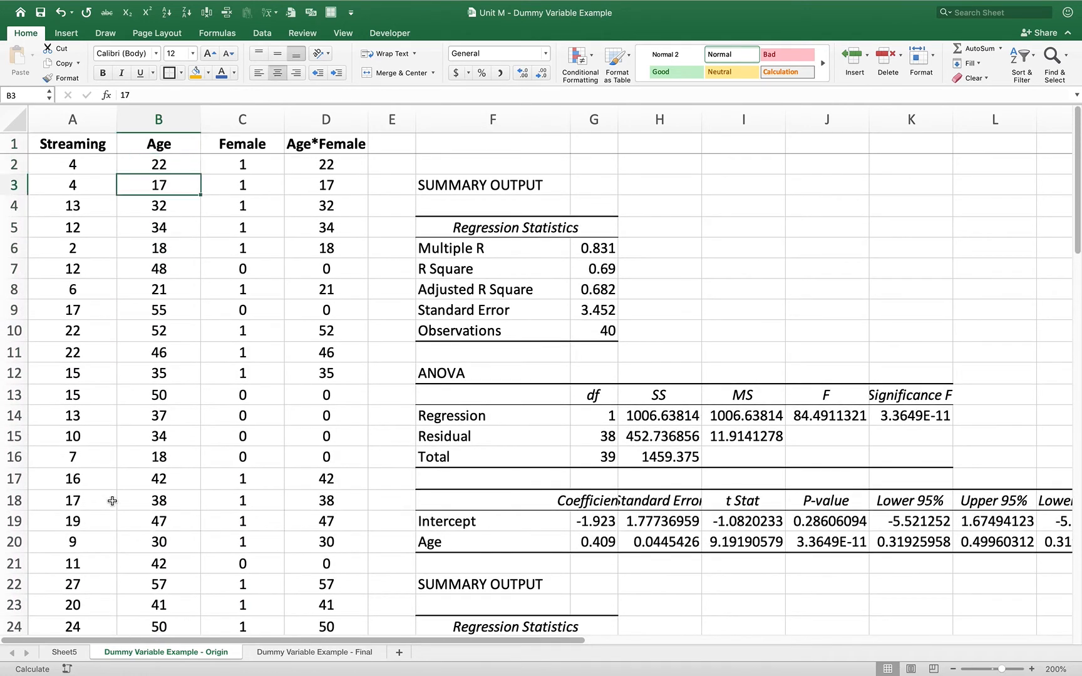
{"action": "key", "text": "Right"}
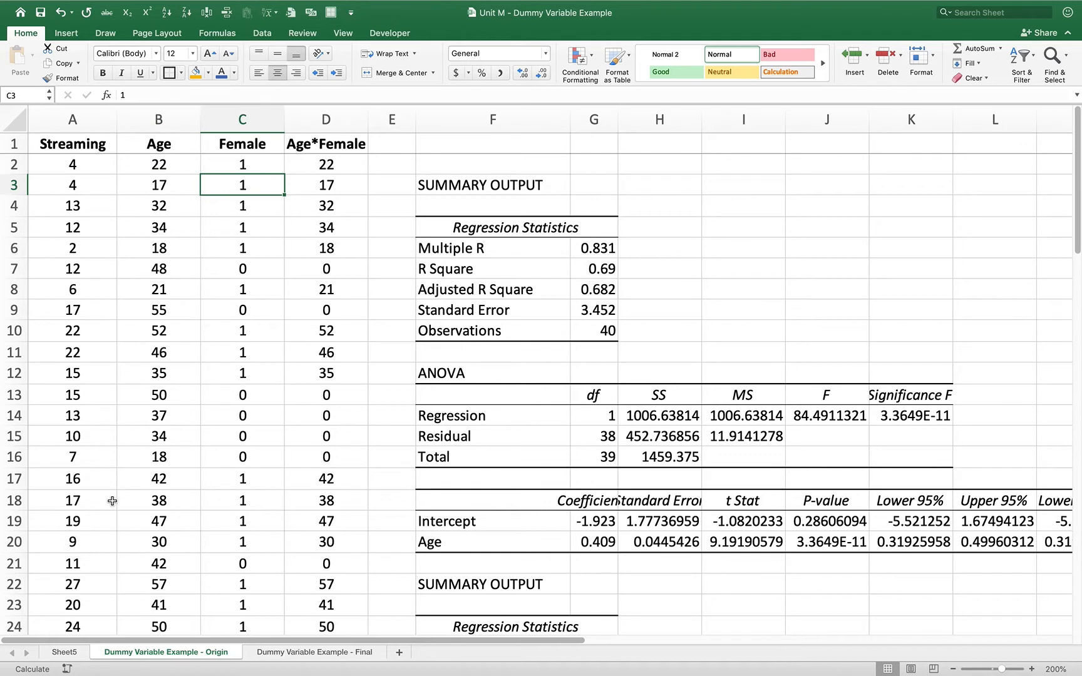
{"action": "key", "text": "Left"}
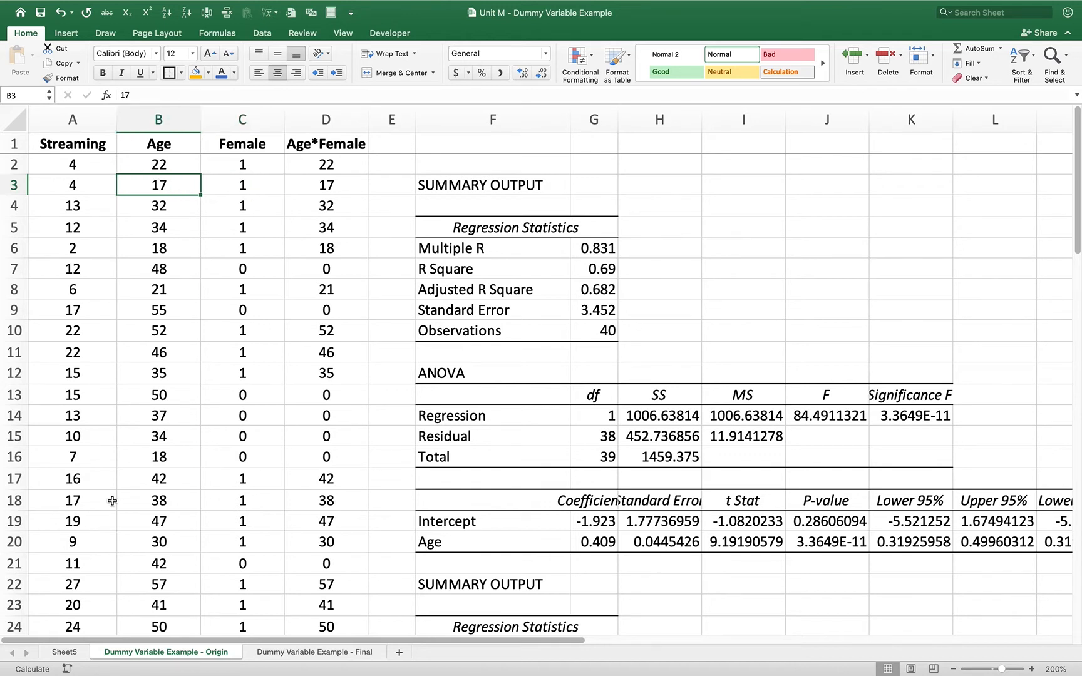
- Look down the Age column for the youngest male, the 18-year-old in row 16, checking the Female value
{"action": "key", "text": "Down"}
{"action": "key", "text": "Down"}
{"action": "key", "text": "Down"}
{"action": "key", "text": "Down"}
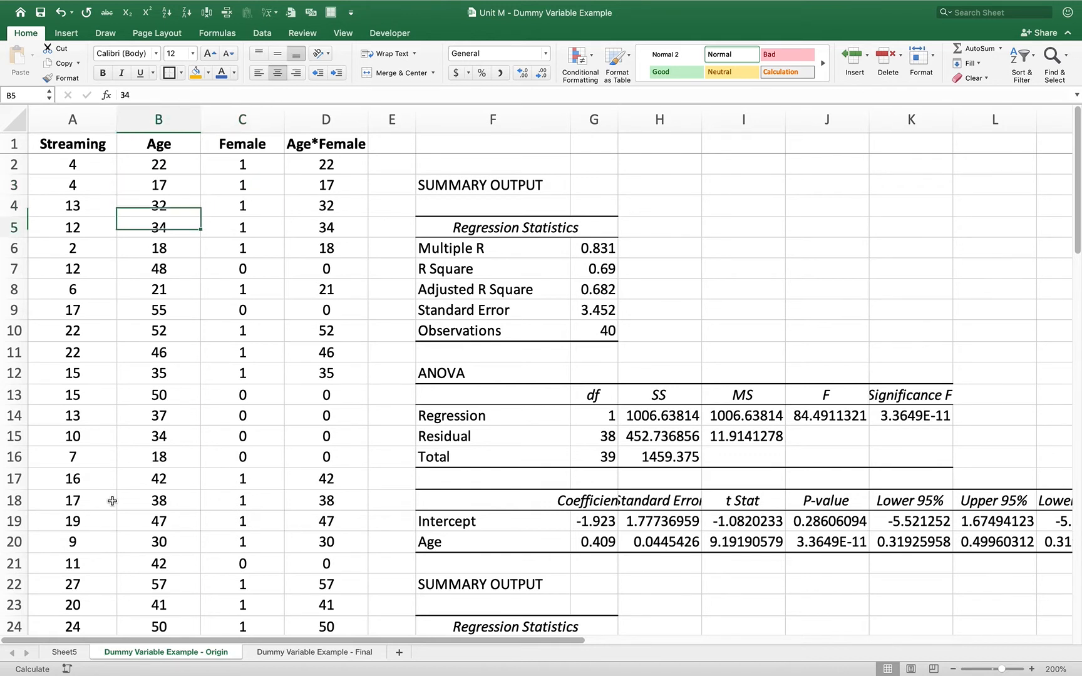
{"action": "key", "text": "Down"}
{"action": "key", "text": "Down"}
{"action": "key", "text": "Down"}
{"action": "key", "text": "Down"}
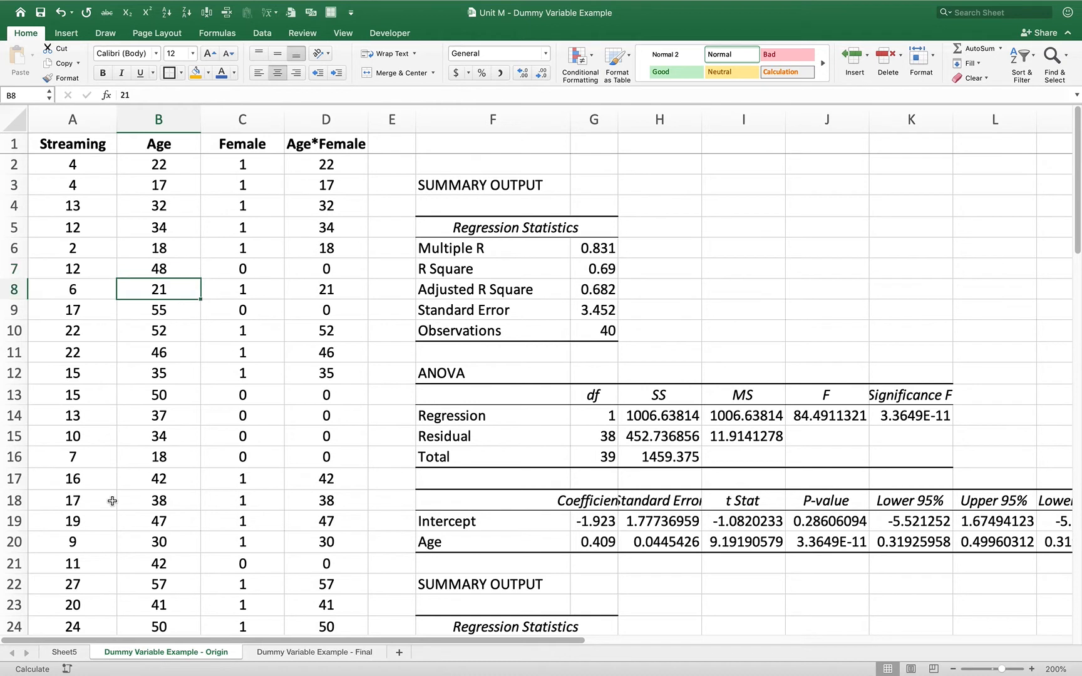
{"action": "key", "text": "Down"}
{"action": "key", "text": "Down"}
{"action": "key", "text": "Down"}
{"action": "key", "text": "Down"}
{"action": "key", "text": "Down"}
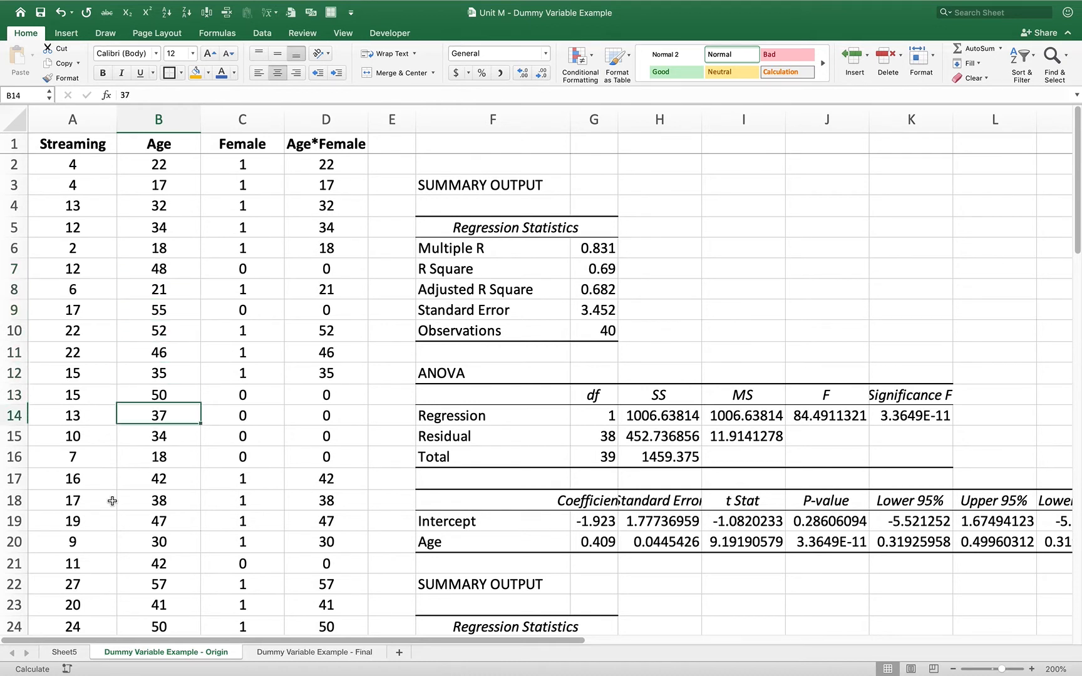
{"action": "key", "text": "Right"}
{"action": "key", "text": "Left"}
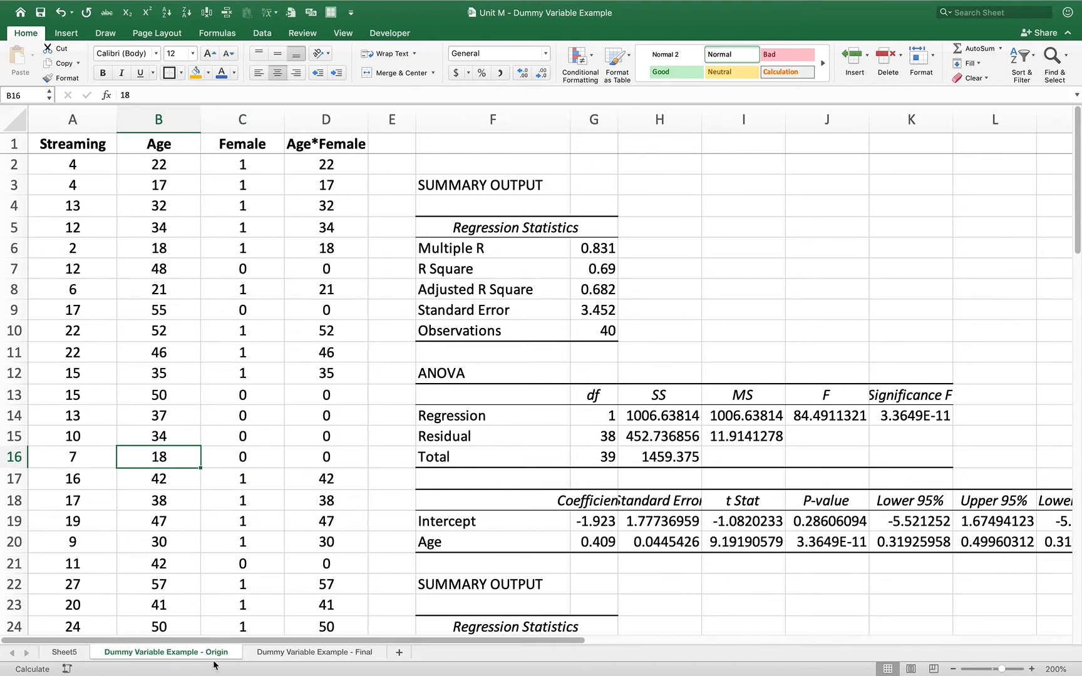
- Return to the Dummy Variable Example - Final sheet and read the 17-year-old prediction equation in cell O7
{"action": "left_click", "coordinate": [270, 655]}
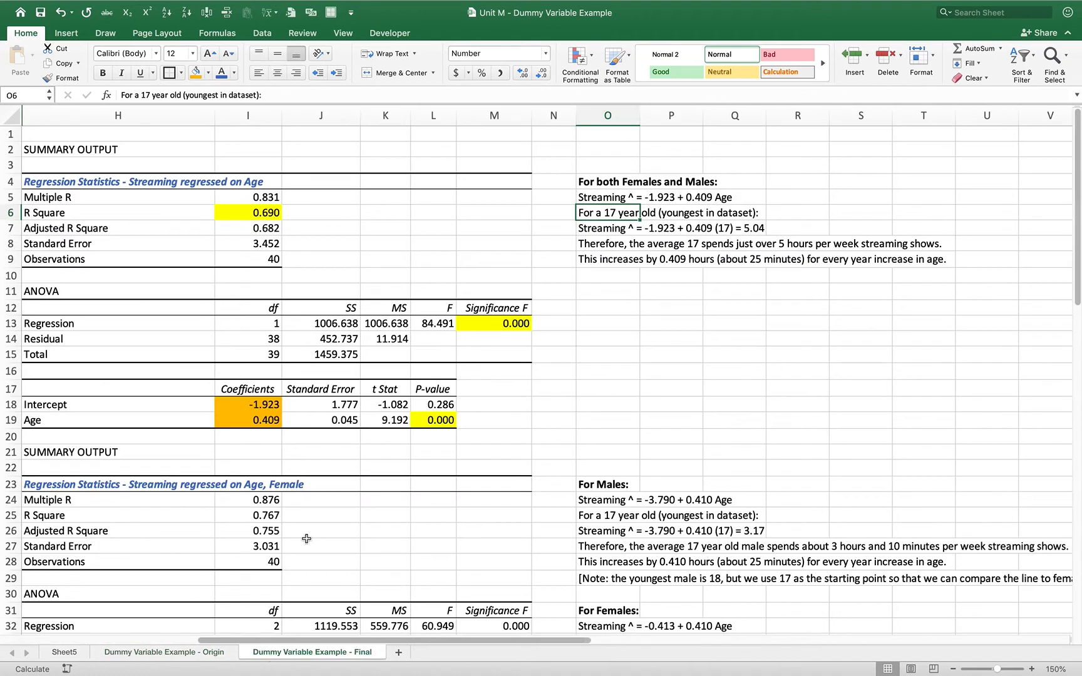
{"action": "left_click", "coordinate": [579, 279]}
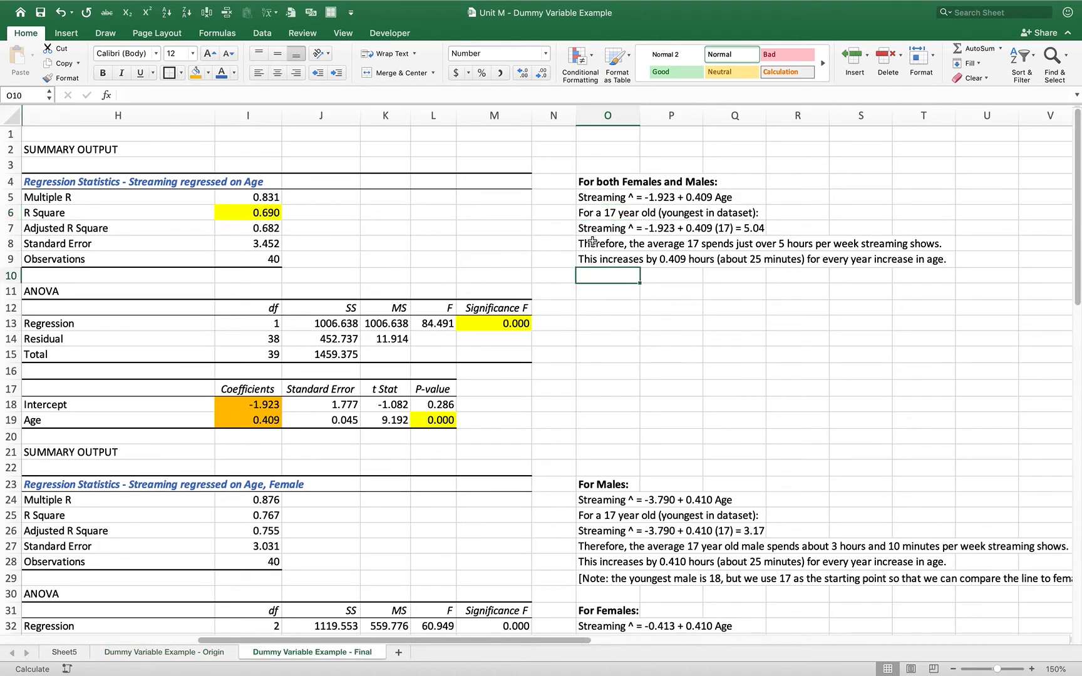
{"action": "left_click", "coordinate": [592, 215]}
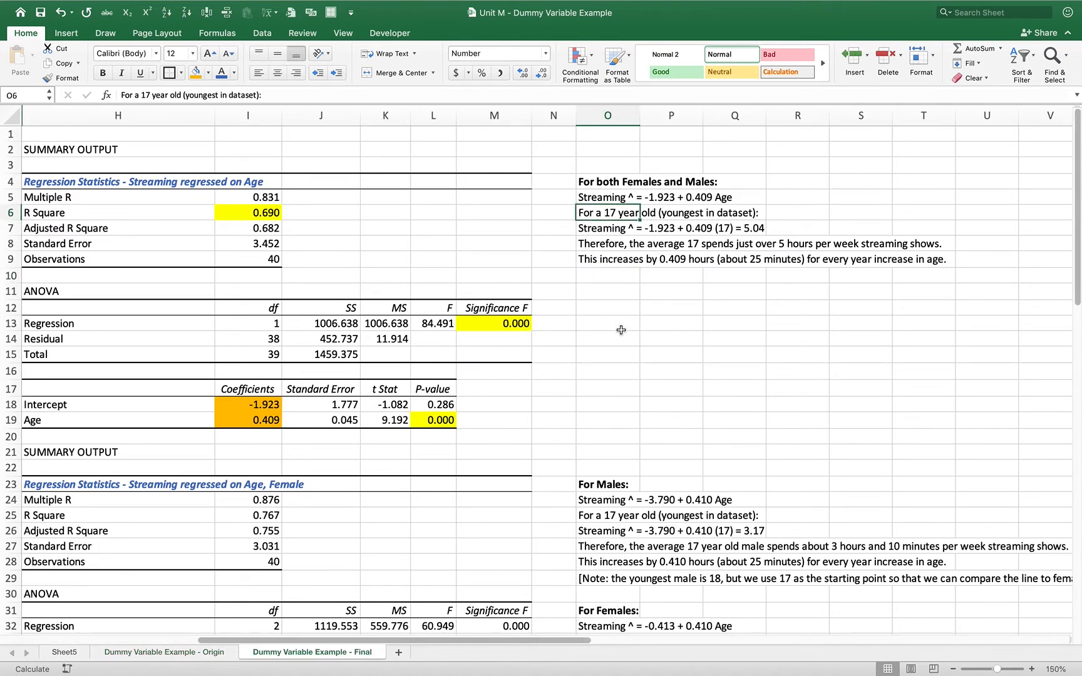
{"action": "key", "text": "Down"}
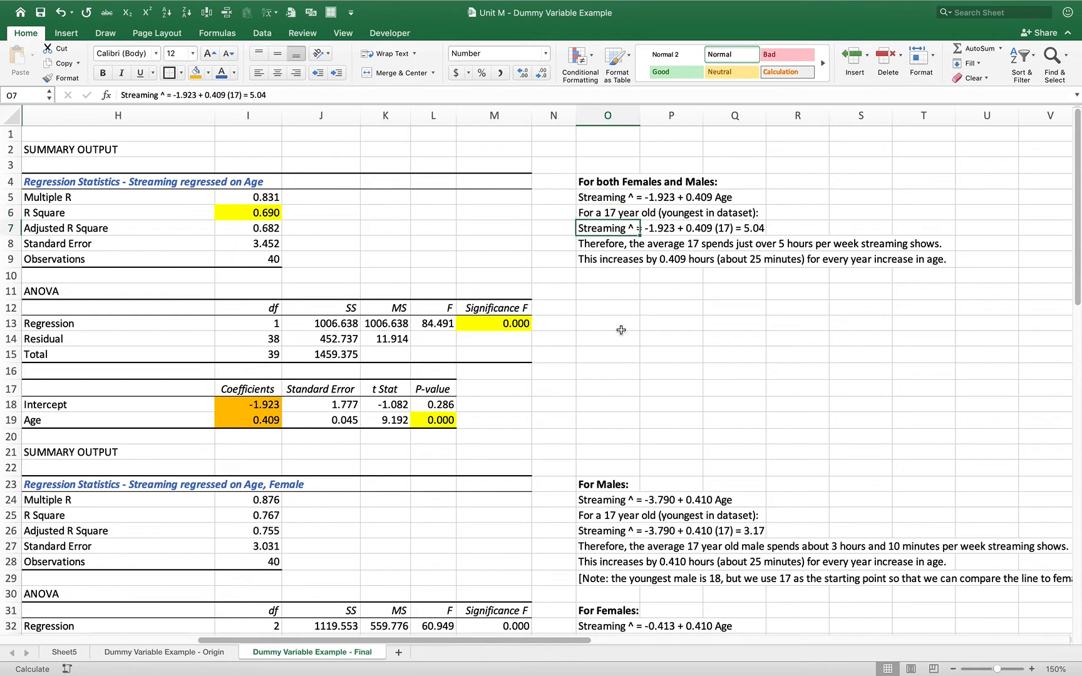
- Trace the 17-year-old prediction equation across cells O7:Q7, covering the intercept, slope and predicted streaming hours
{"action": "key", "text": "shift+Right"}
{"action": "key", "text": "shift+Right"}
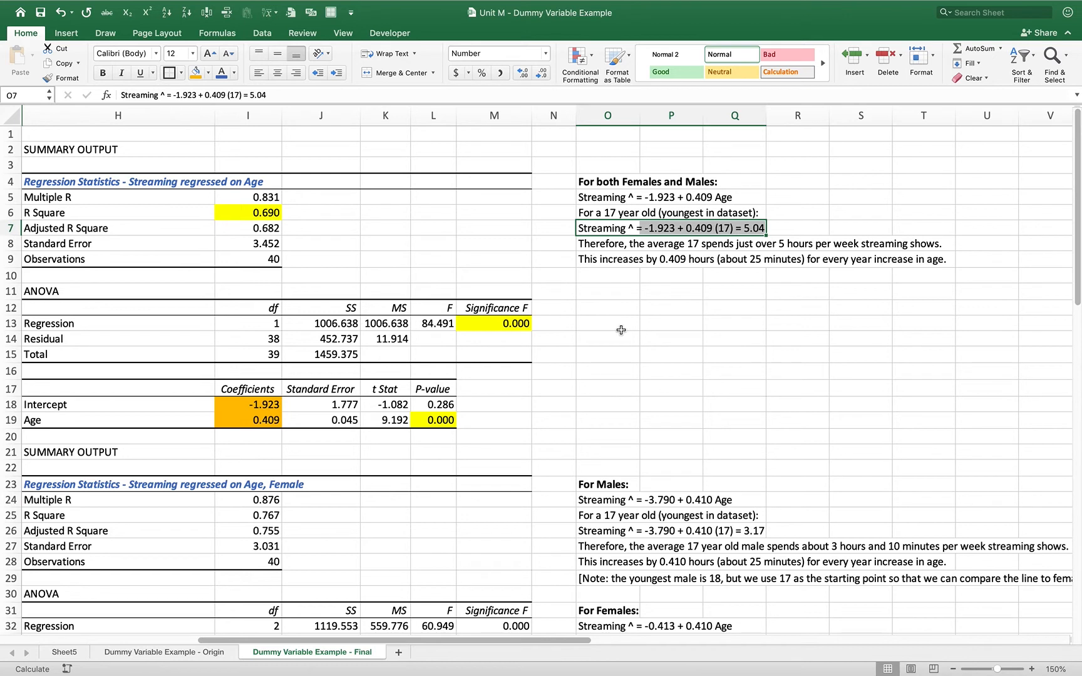
{"action": "key", "text": "Right"}
{"action": "key", "text": "Right"}
{"action": "key", "text": "Right"}
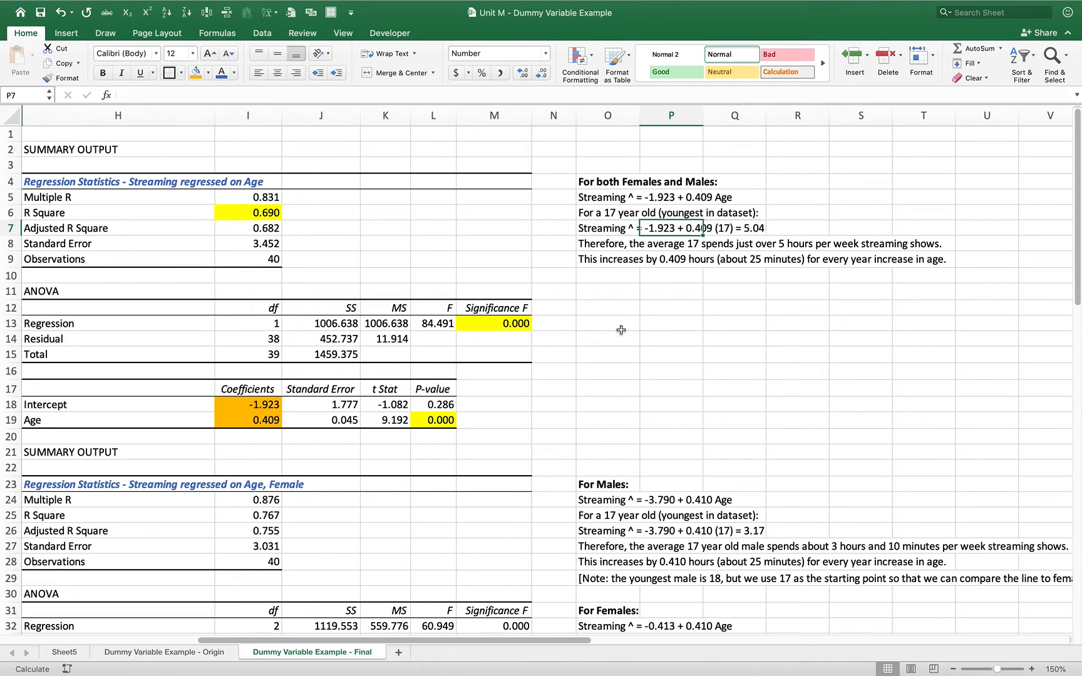
{"action": "key", "text": "Left"}
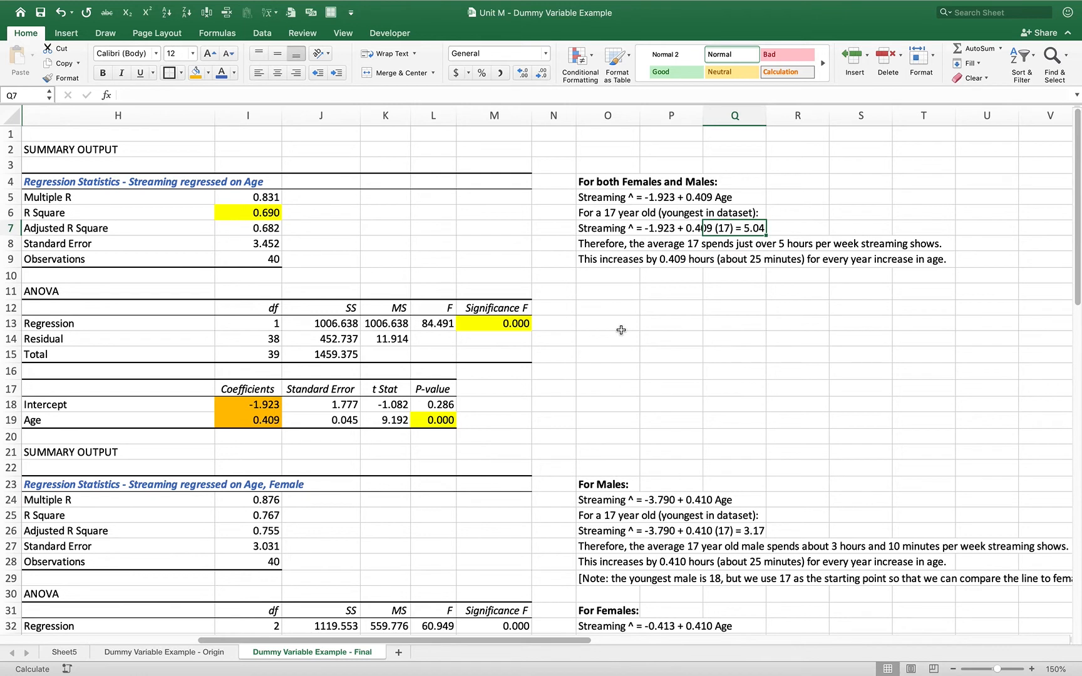
{"action": "key", "text": "Left"}
{"action": "key", "text": "Left"}
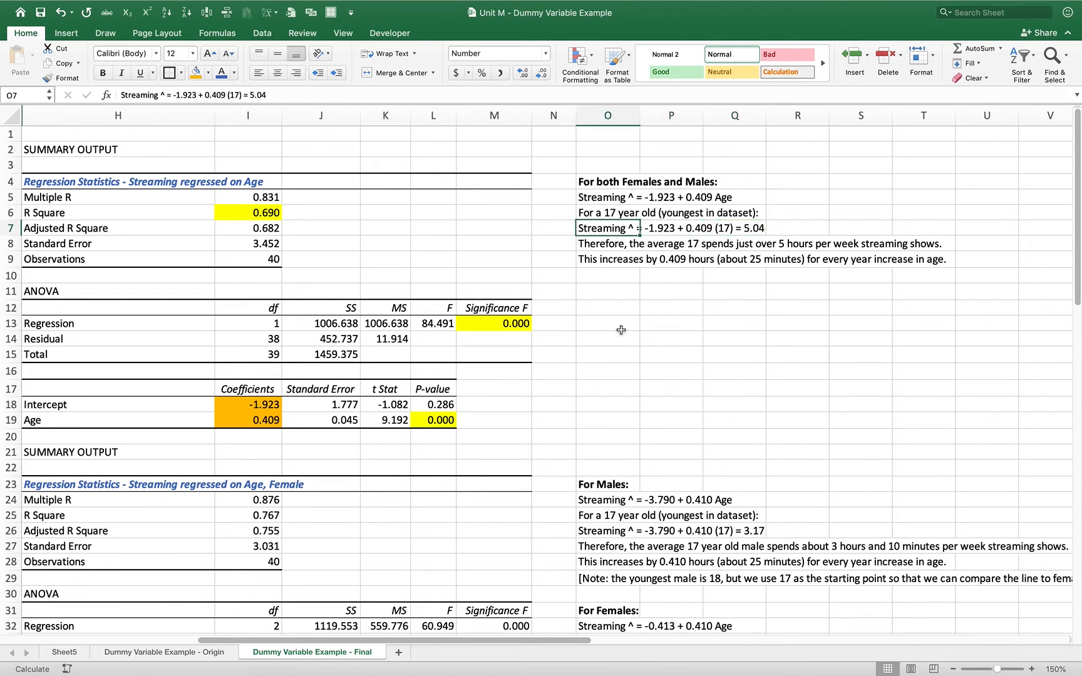
- View the Streaming versus Age line chart for All, located around columns X to AD beside the first regression's notes
{"action": "key", "text": "Right"}
{"action": "key", "text": "Right"}
{"action": "key", "text": "Right"}
{"action": "key", "text": "Right"}
{"action": "key", "text": "Right"}
{"action": "key", "text": "Right"}
{"action": "key", "text": "Right"}
{"action": "key", "text": "Right"}
{"action": "key", "text": "Right"}
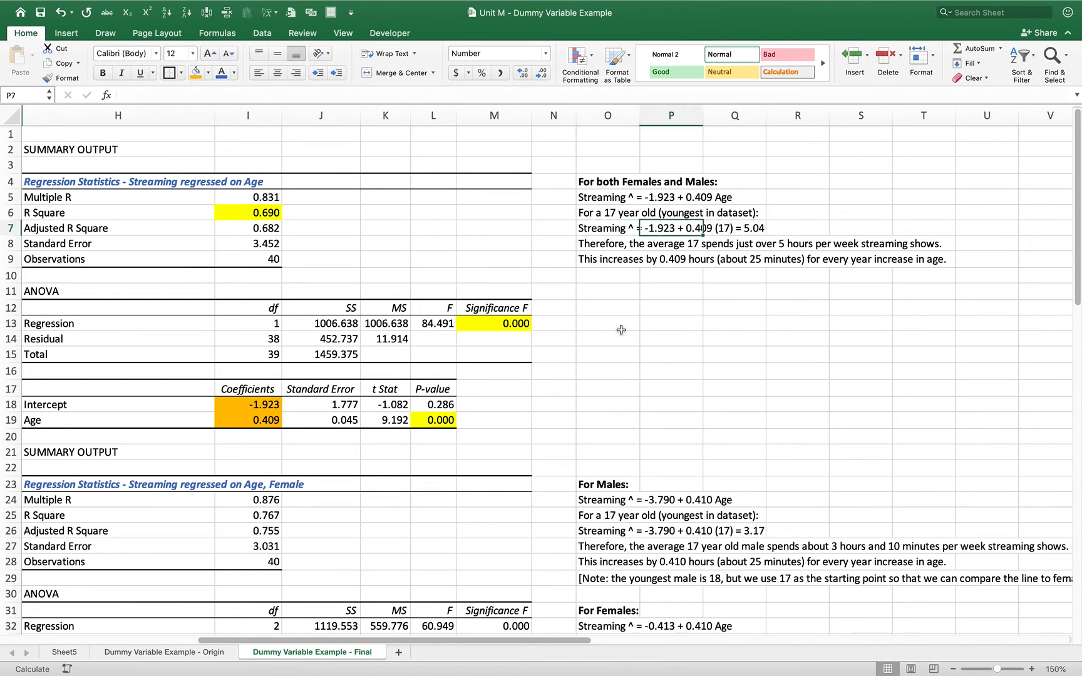
{"action": "key", "text": "Right"}
{"action": "key", "text": "Right"}
{"action": "key", "text": "Right"}
{"action": "key", "text": "Right"}
{"action": "key", "text": "Right"}
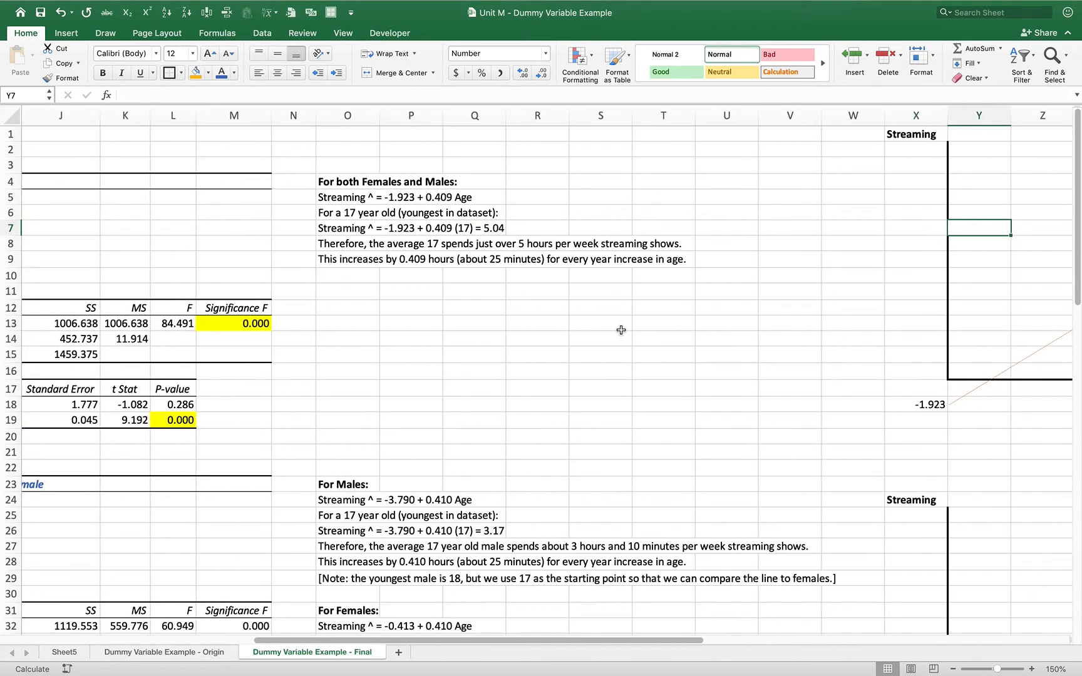
{"action": "key", "text": "Right"}
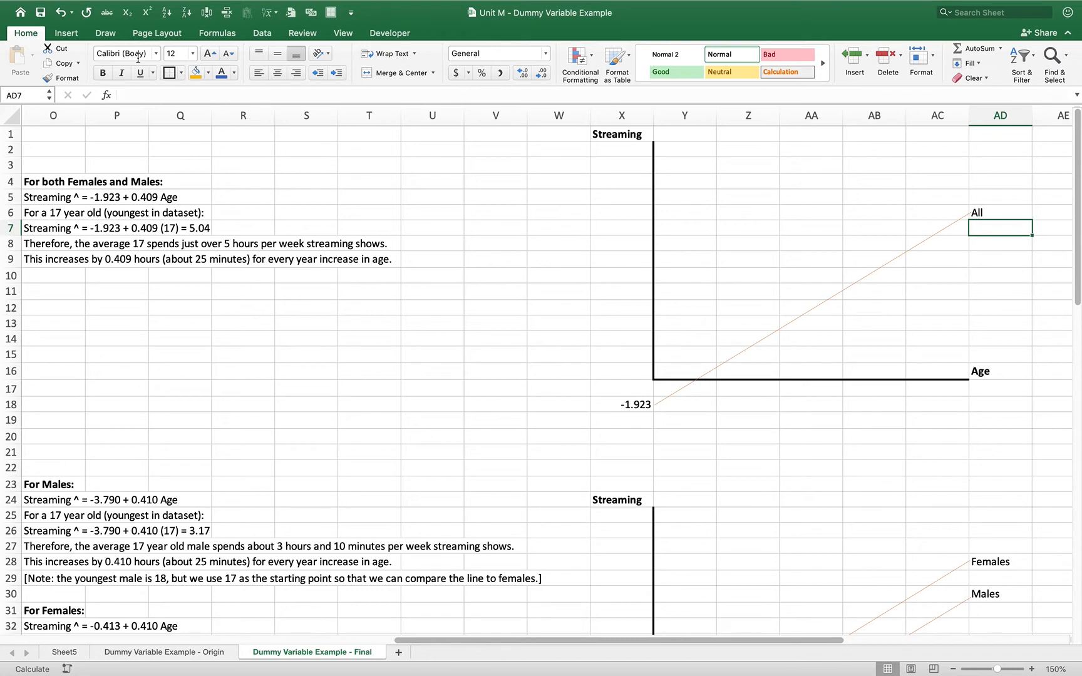
- Try a red pen stroke running vertically through column Z of the upper Streaming versus Age chart, and undo it
{"action": "left_click", "coordinate": [105, 32]}
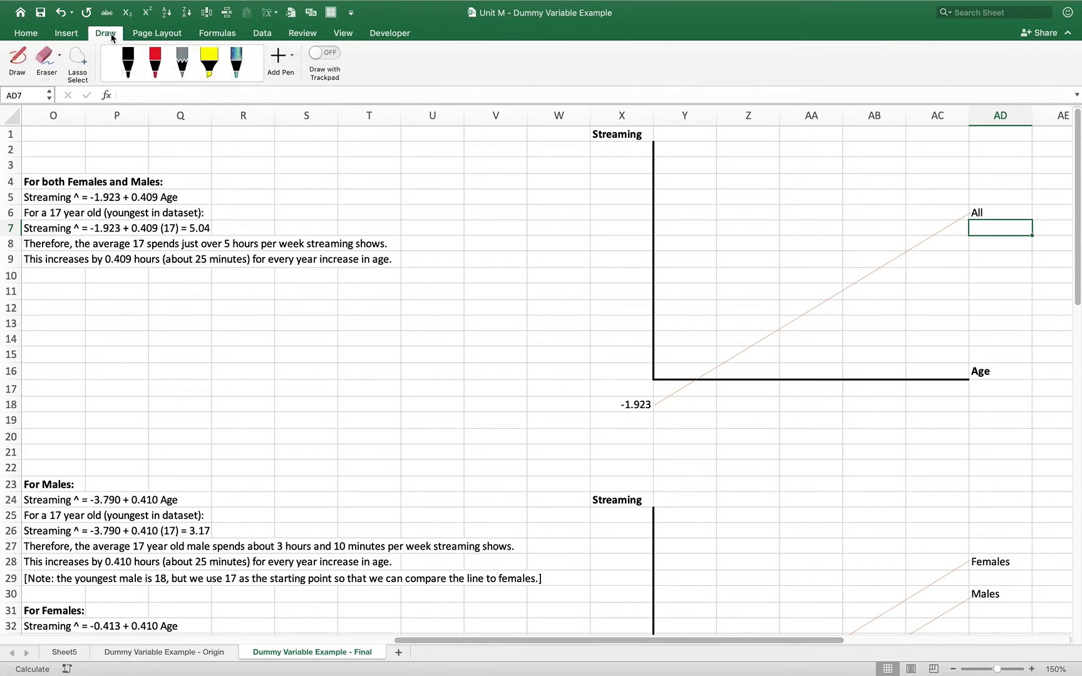
{"action": "left_click", "coordinate": [160, 65]}
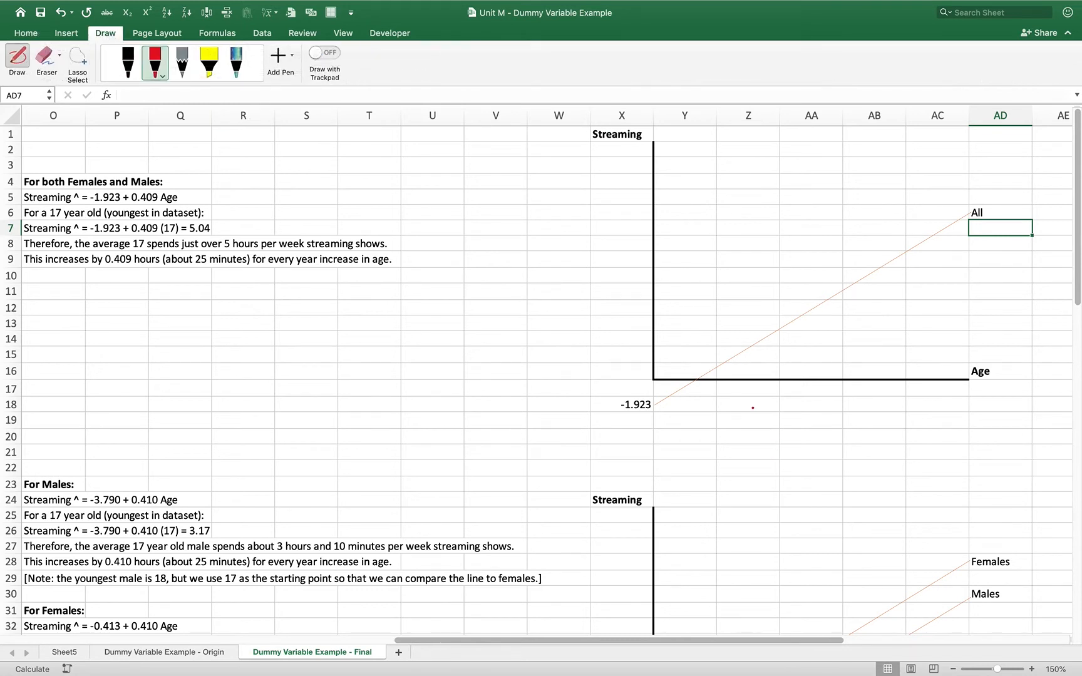
{"action": "mouse_move", "coordinate": [753, 407]}
{"action": "left_mouse_down"}
{"action": "mouse_move", "coordinate": [736, 302]}
{"action": "mouse_move", "coordinate": [745, 177]}
{"action": "left_mouse_up"}
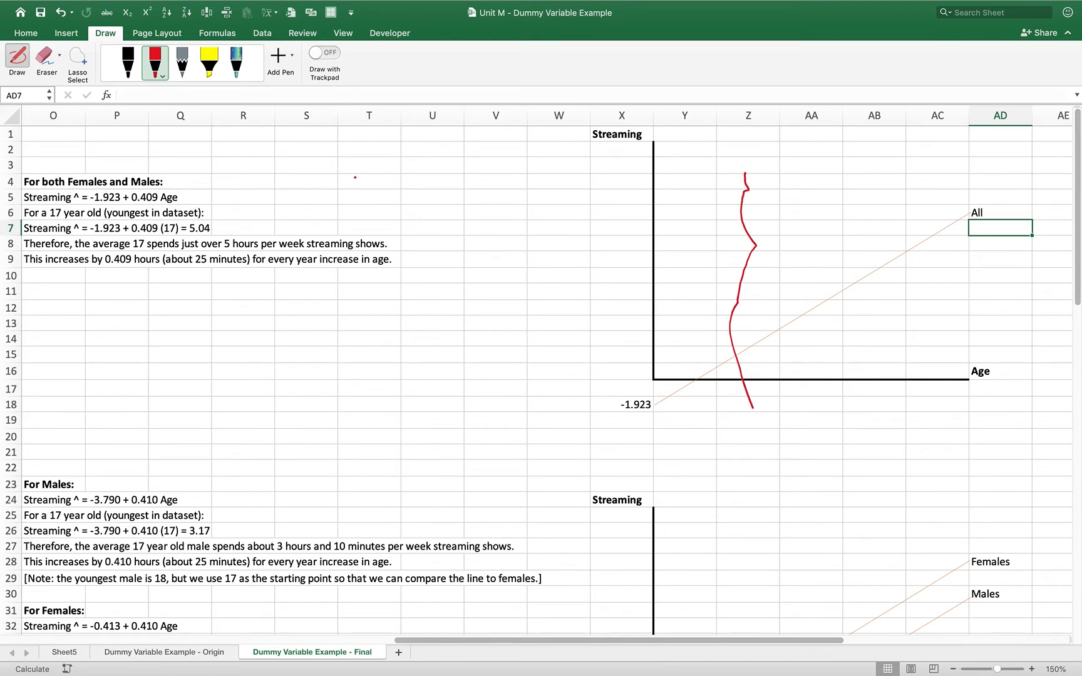
{"action": "key", "text": "super+z"}
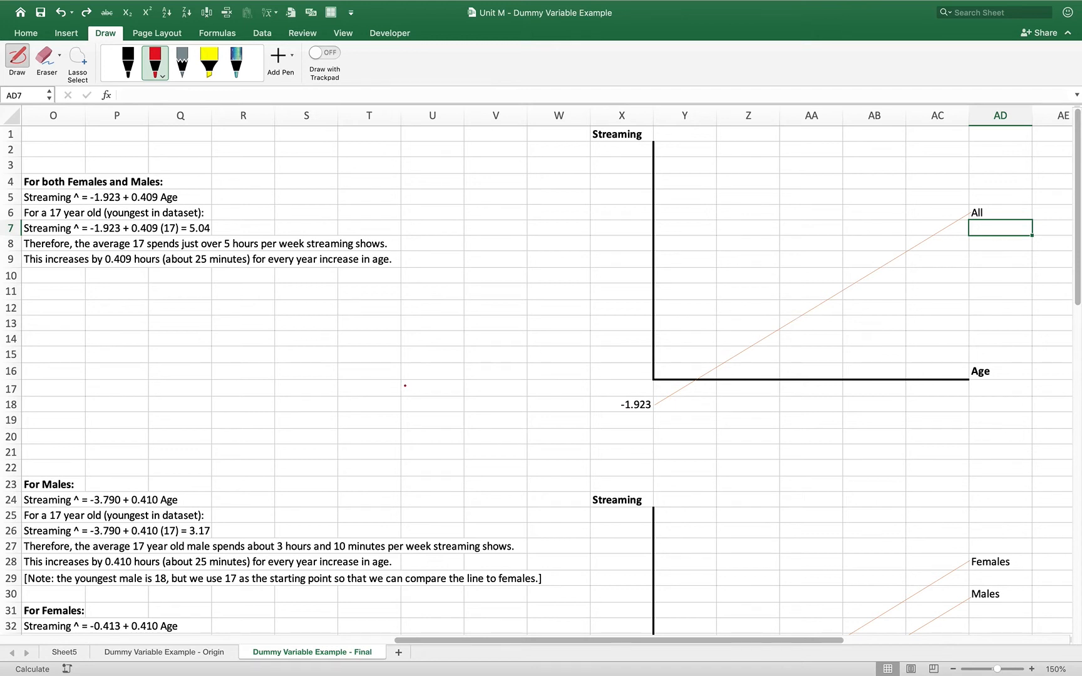
{"action": "key", "text": "Escape"}
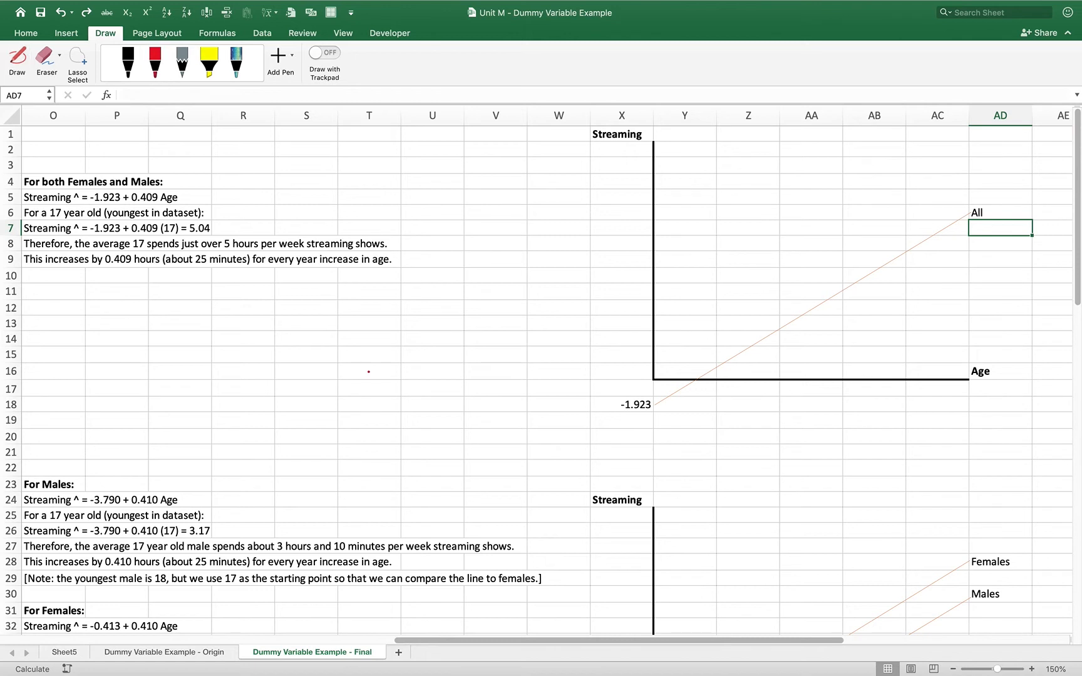
{"action": "left_click", "coordinate": [37, 34]}
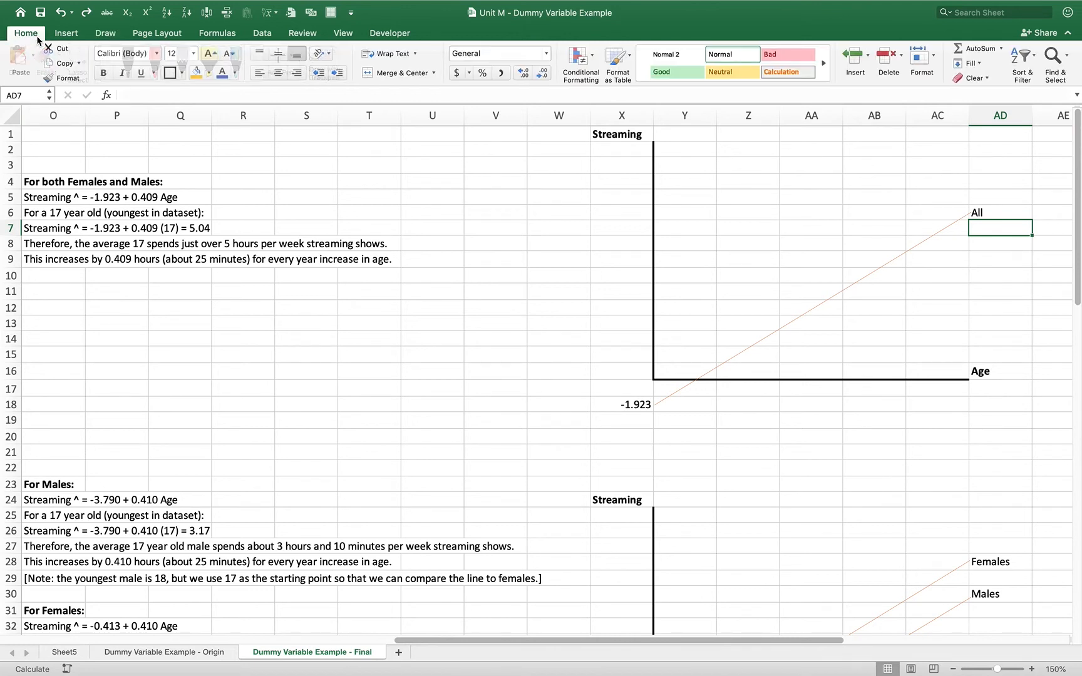
- Read the 17-year-old prediction in O7 together with its interpretation notes in O8 and O9
{"action": "left_click", "coordinate": [75, 230]}
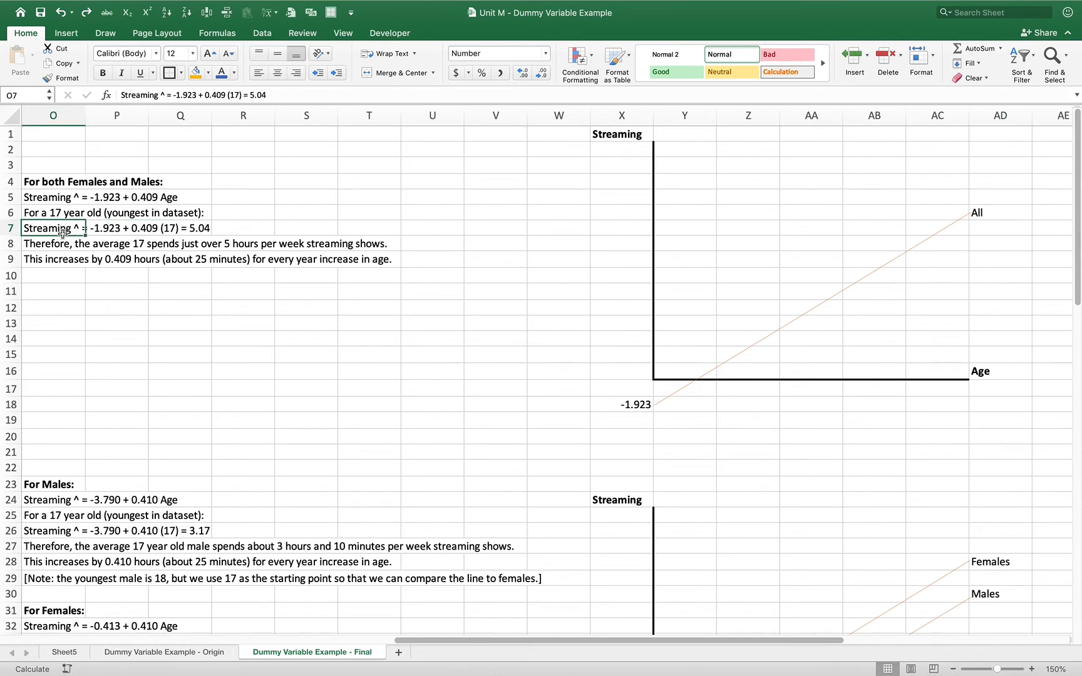
{"action": "key", "text": "Down"}
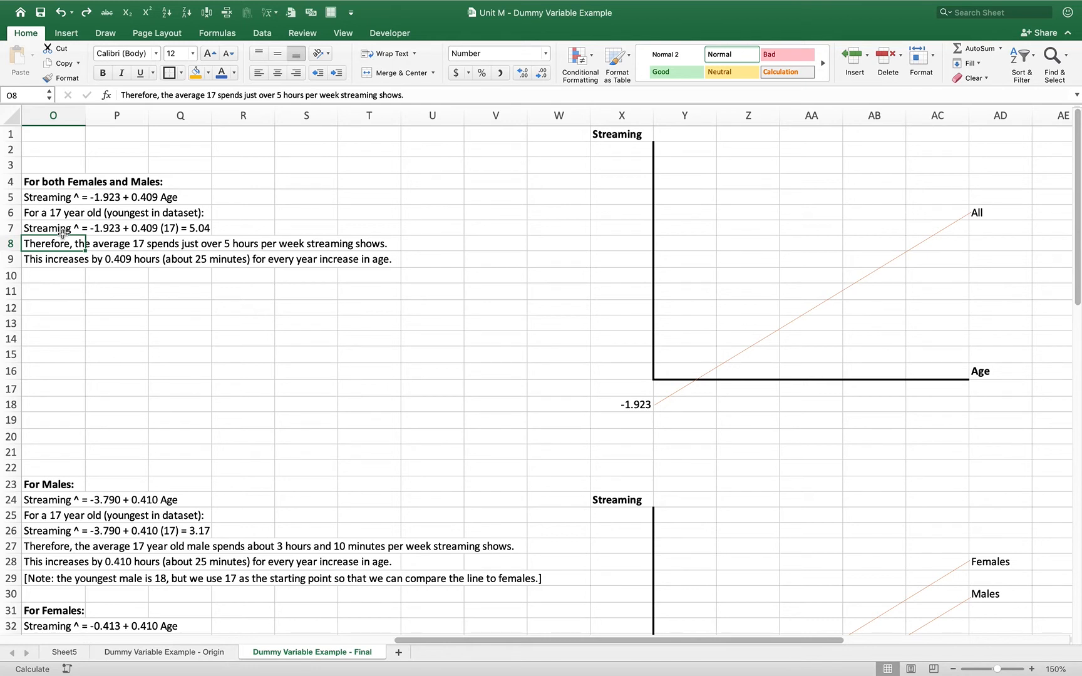
{"action": "key", "text": "Up"}
{"action": "key", "text": "Right"}
{"action": "key", "text": "Right"}
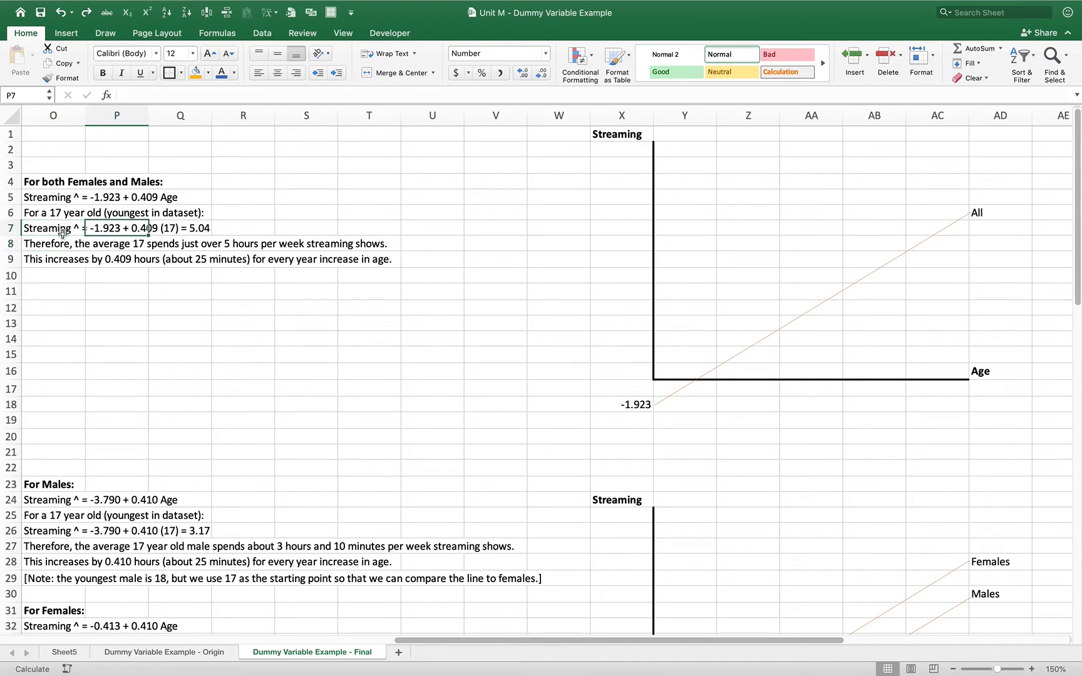
{"action": "key", "text": "Left"}
{"action": "key", "text": "Left"}
{"action": "key", "text": "Right"}
{"action": "key", "text": "Right"}
{"action": "key", "text": "Down"}
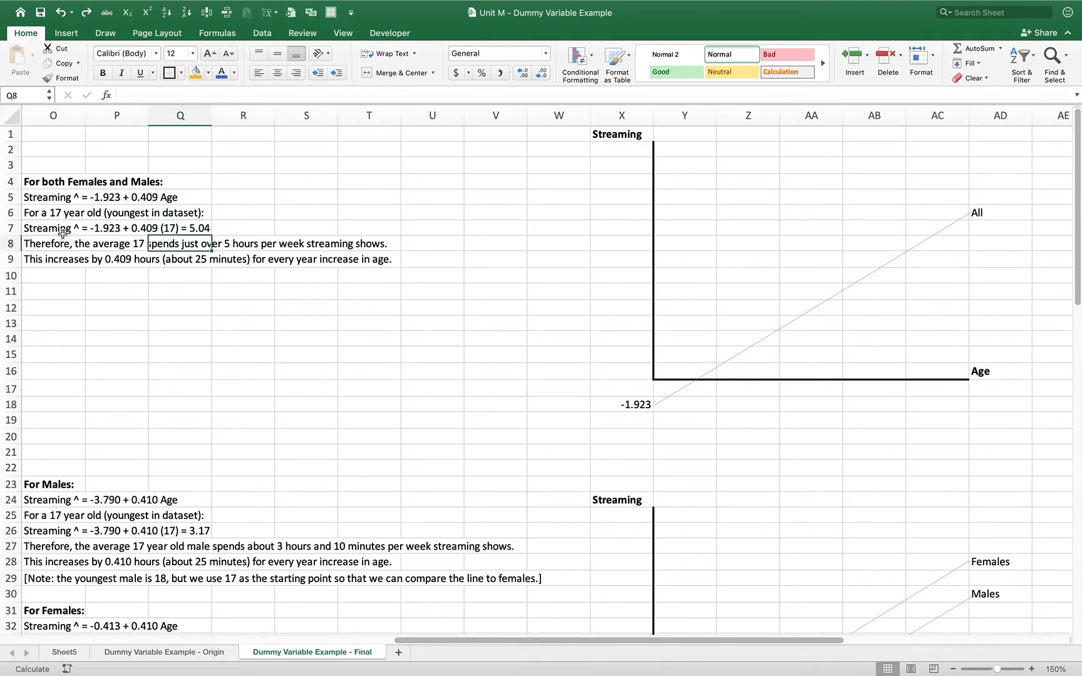
{"action": "key", "text": "Left"}
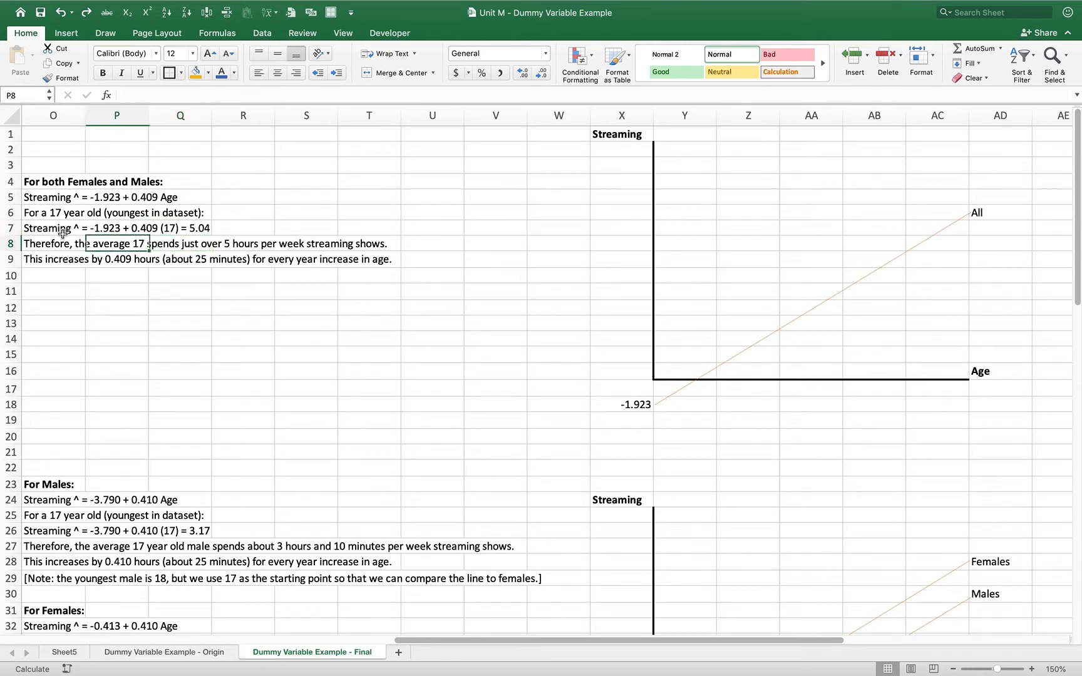
{"action": "key", "text": "Left"}
{"action": "key", "text": "Down"}
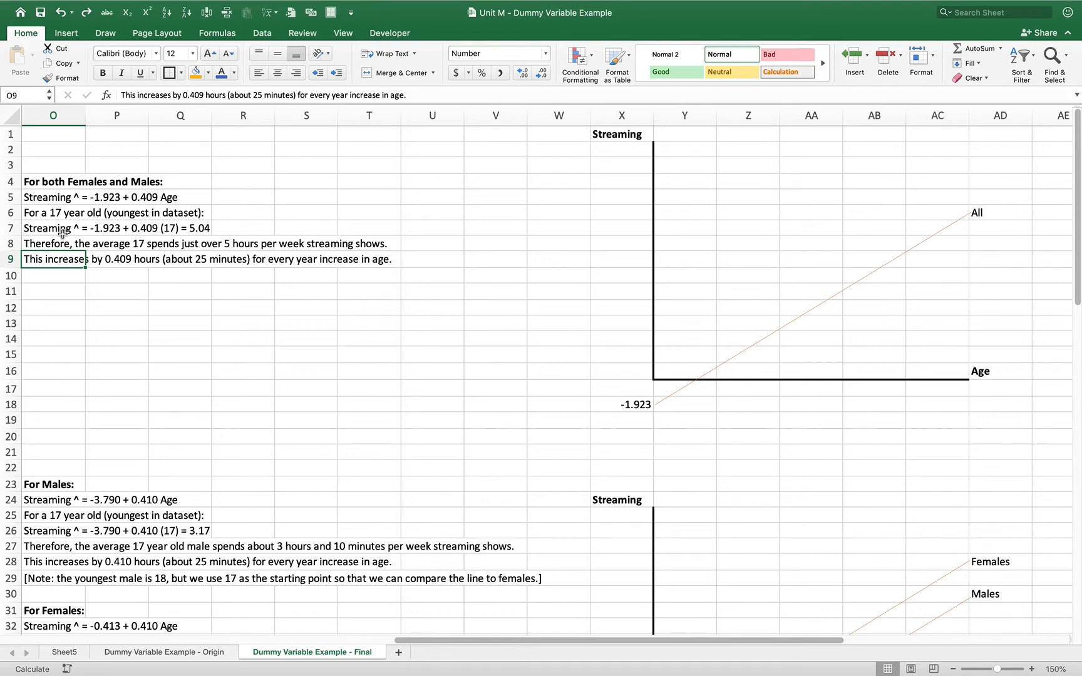
- Look down column H past the Age-only regression to examine the Age, Female and Age*Female regression outputs
{"action": "key", "text": "Left"}
{"action": "key", "text": "Left"}
{"action": "key", "text": "Left"}
{"action": "key", "text": "Left"}
{"action": "key", "text": "Left"}
{"action": "key", "text": "Left"}
{"action": "key", "text": "Left"}
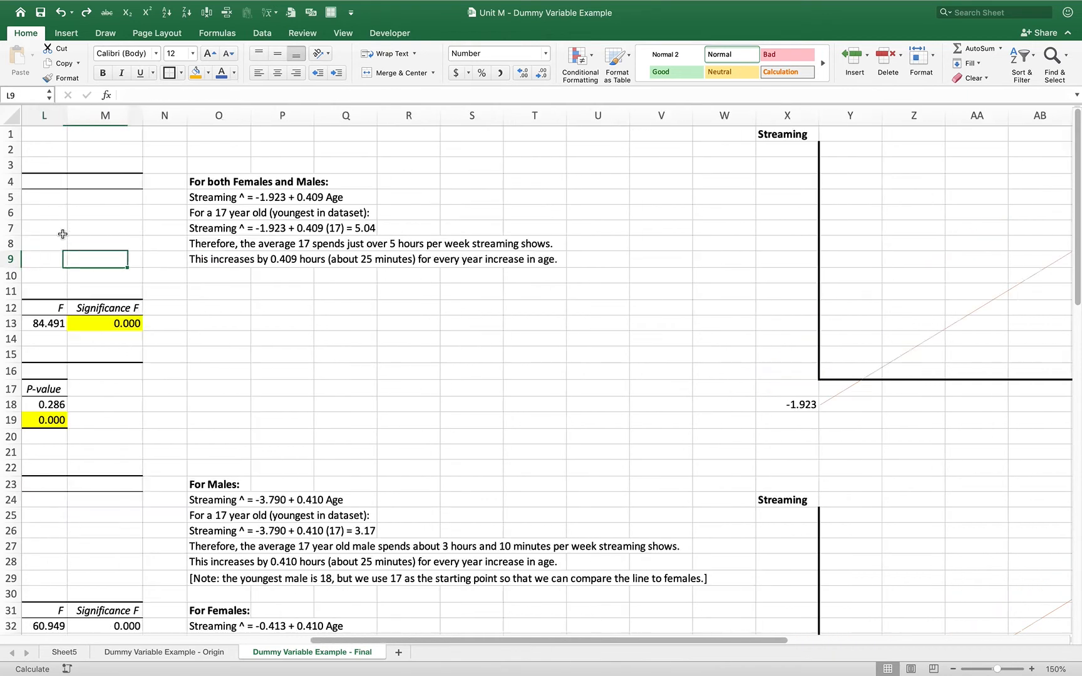
{"action": "key", "text": "Down"}
{"action": "key", "text": "Down"}
{"action": "key", "text": "Down"}
{"action": "key", "text": "Down"}
{"action": "key", "text": "Down"}
{"action": "key", "text": "Down"}
{"action": "key", "text": "Down"}
{"action": "key", "text": "Down"}
{"action": "key", "text": "Down"}
{"action": "key", "text": "Down"}
{"action": "key", "text": "Down"}
{"action": "key", "text": "Down"}
{"action": "key", "text": "Down"}
{"action": "key", "text": "Down"}
{"action": "key", "text": "Down"}
{"action": "key", "text": "Down"}
{"action": "key", "text": "Down"}
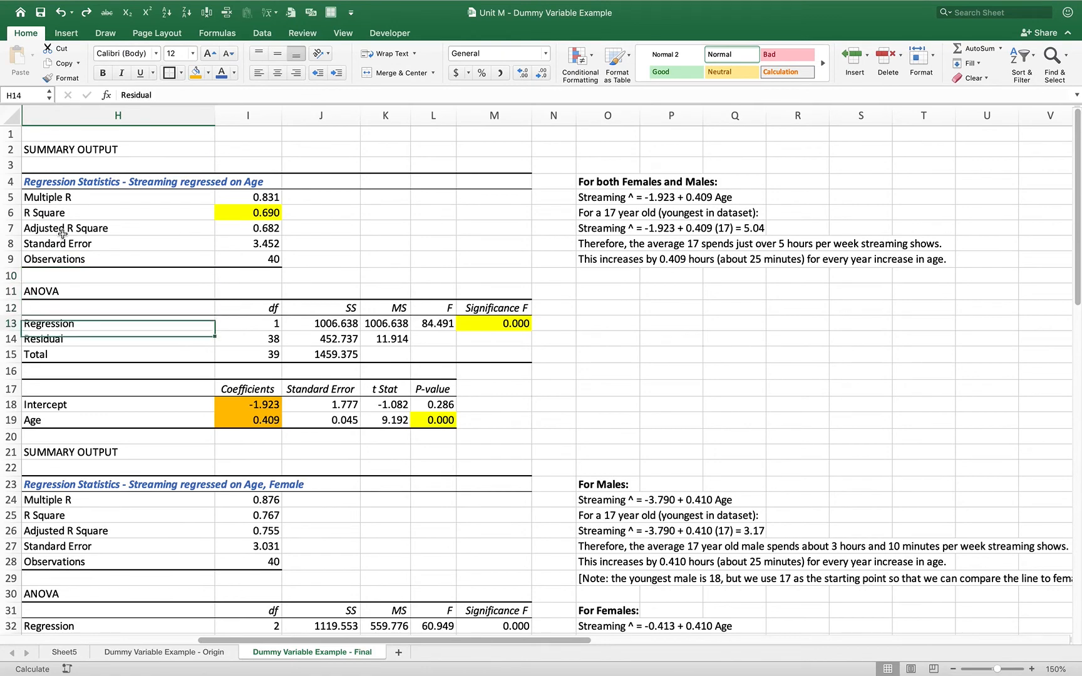
{"action": "key", "text": "Down"}
{"action": "key", "text": "Down"}
{"action": "key", "text": "Down"}
{"action": "key", "text": "Down"}
{"action": "key", "text": "Down"}
{"action": "key", "text": "Down"}
{"action": "key", "text": "Down"}
{"action": "key", "text": "Down"}
{"action": "key", "text": "Down"}
{"action": "key", "text": "Down"}
{"action": "key", "text": "Down"}
{"action": "key", "text": "Down"}
{"action": "key", "text": "Down"}
{"action": "key", "text": "Down"}
{"action": "key", "text": "Down"}
{"action": "key", "text": "Down"}
{"action": "key", "text": "Down"}
{"action": "key", "text": "Down"}
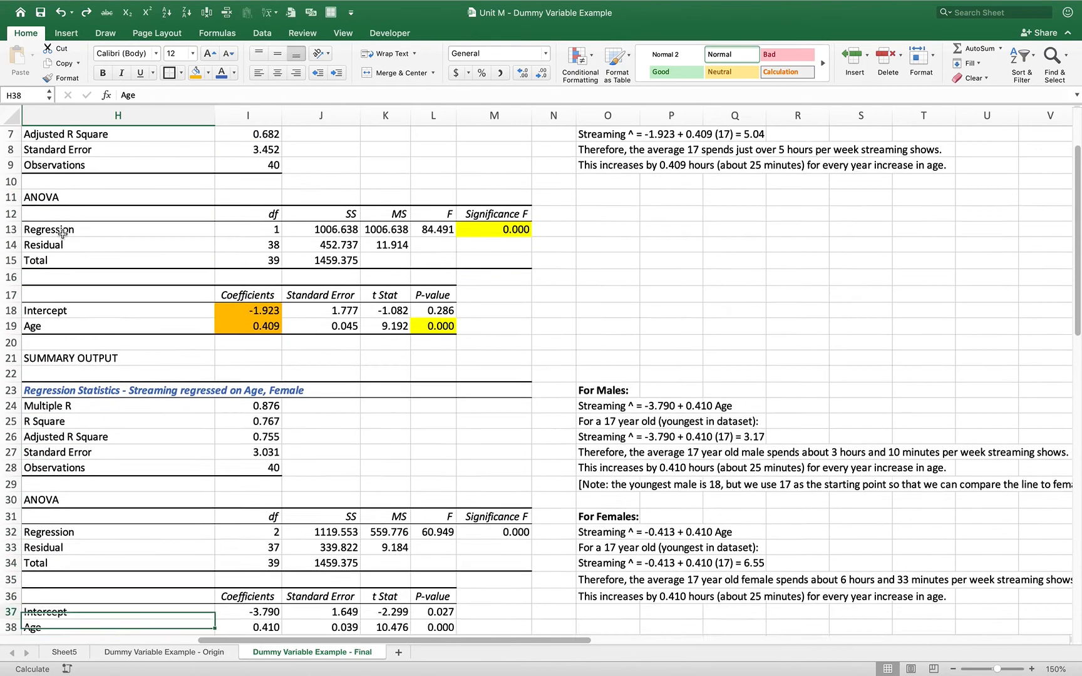
{"action": "key", "text": "Down"}
{"action": "key", "text": "Down"}
{"action": "key", "text": "Down"}
{"action": "key", "text": "Down"}
{"action": "key", "text": "Down"}
{"action": "key", "text": "Down"}
{"action": "key", "text": "Down"}
{"action": "key", "text": "Down"}
{"action": "key", "text": "Down"}
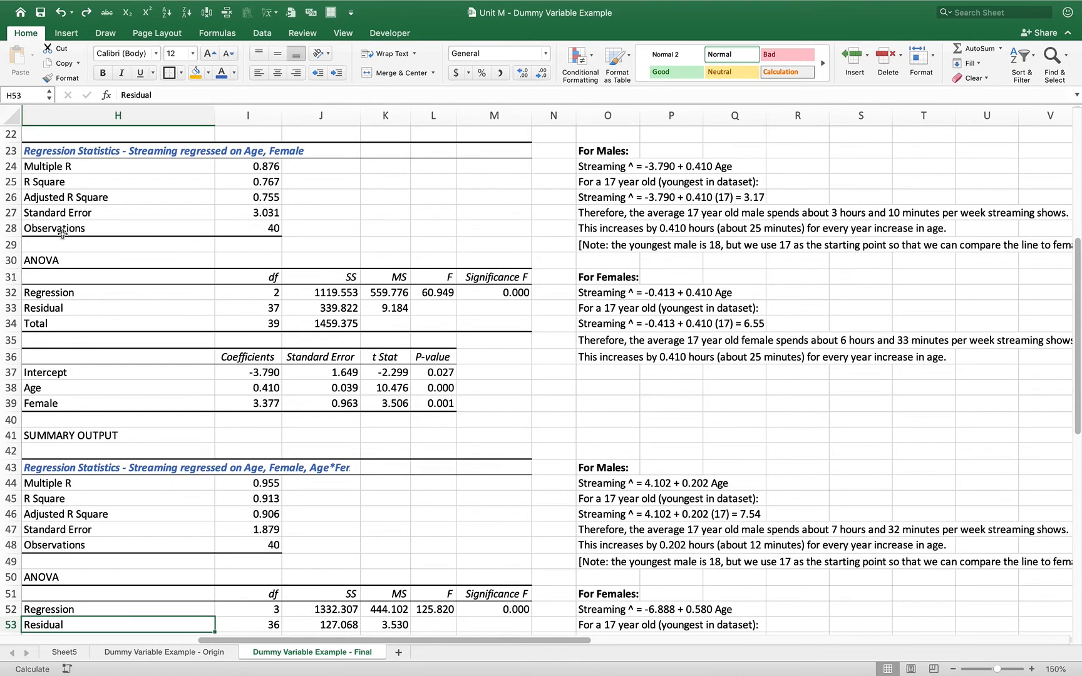
- Fill the R Square value in I25 and the Significance F value in M32 of the Age, Female regression with yellow
{"action": "key", "text": "Up"}
{"action": "key", "text": "Up"}
{"action": "key", "text": "Up"}
{"action": "key", "text": "Up"}
{"action": "key", "text": "Up"}
{"action": "key", "text": "Up"}
{"action": "key", "text": "Up"}
{"action": "key", "text": "Up"}
{"action": "key", "text": "Up"}
{"action": "key", "text": "Up"}
{"action": "key", "text": "Up"}
{"action": "key", "text": "Up"}
{"action": "key", "text": "Up"}
{"action": "key", "text": "Up"}
{"action": "key", "text": "Up"}
{"action": "key", "text": "Up"}
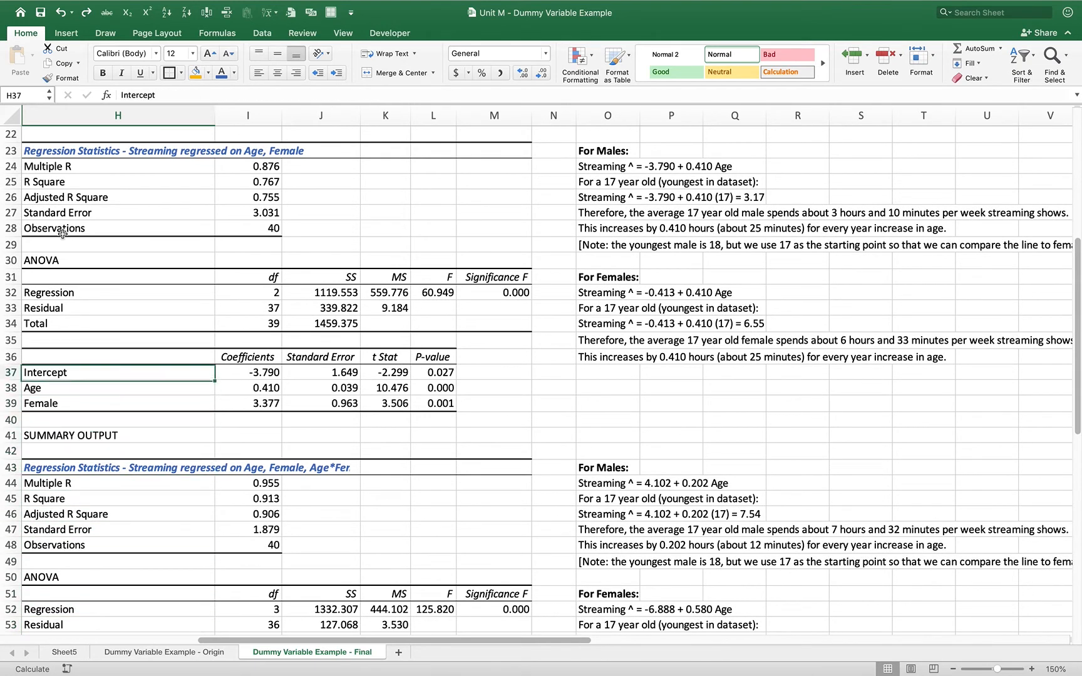
{"action": "key", "text": "Up"}
{"action": "key", "text": "Up"}
{"action": "key", "text": "Up"}
{"action": "key", "text": "Up"}
{"action": "key", "text": "Up"}
{"action": "key", "text": "Up"}
{"action": "key", "text": "Up"}
{"action": "key", "text": "Up"}
{"action": "key", "text": "Up"}
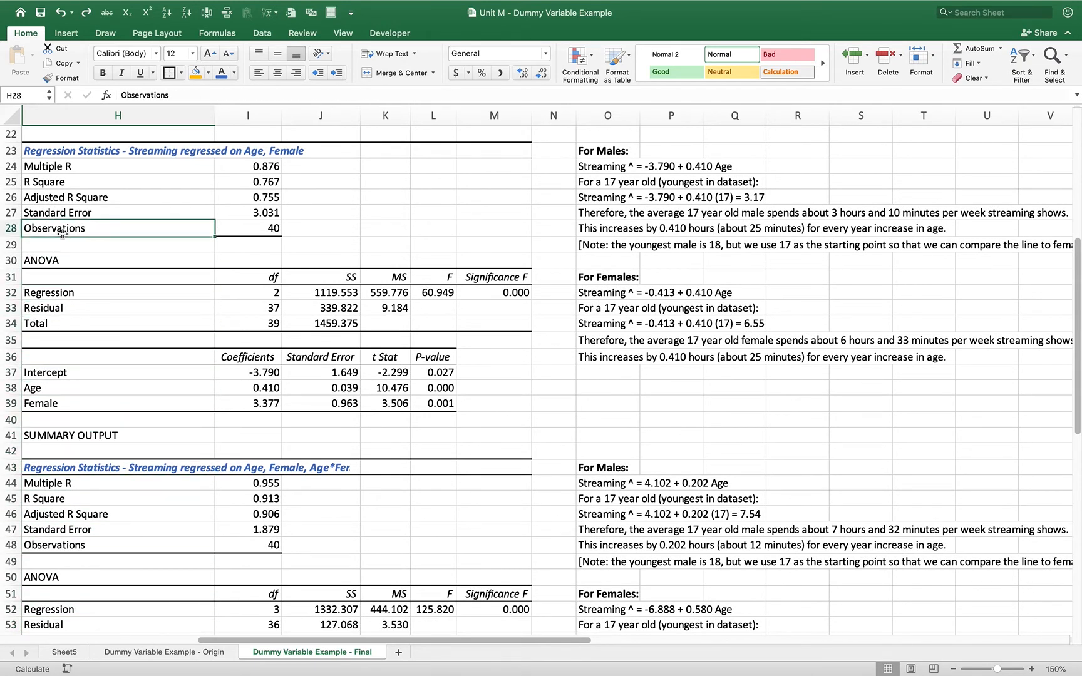
{"action": "key", "text": "Up"}
{"action": "key", "text": "Up"}
{"action": "key", "text": "Up"}
{"action": "key", "text": "Up"}
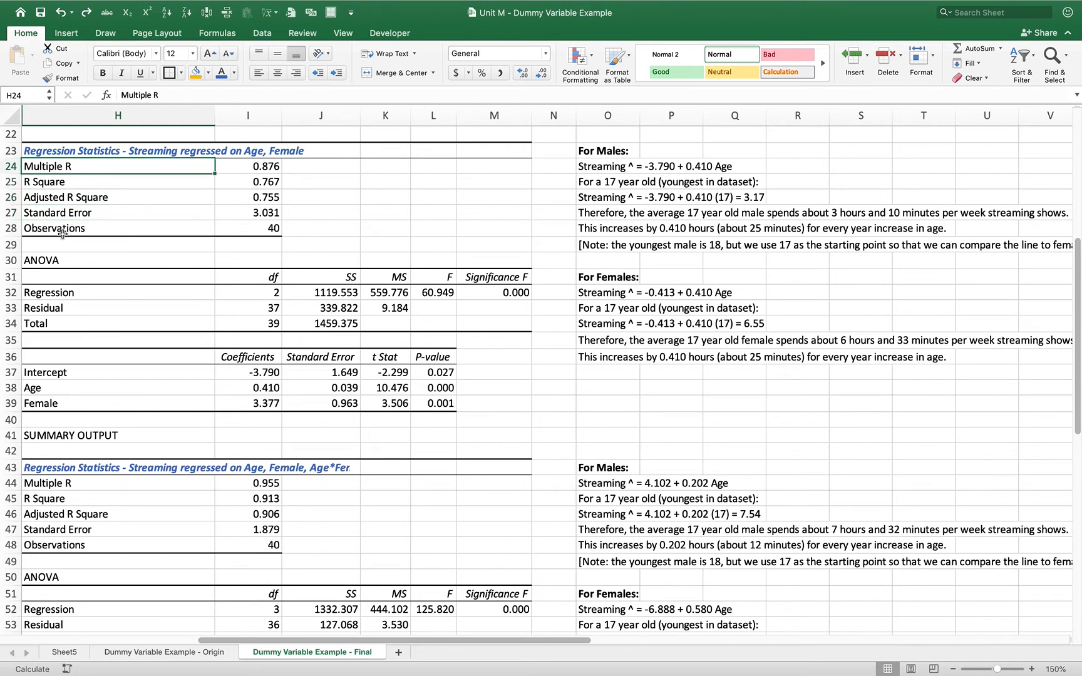
{"action": "key", "text": "Down"}
{"action": "key", "text": "Right"}
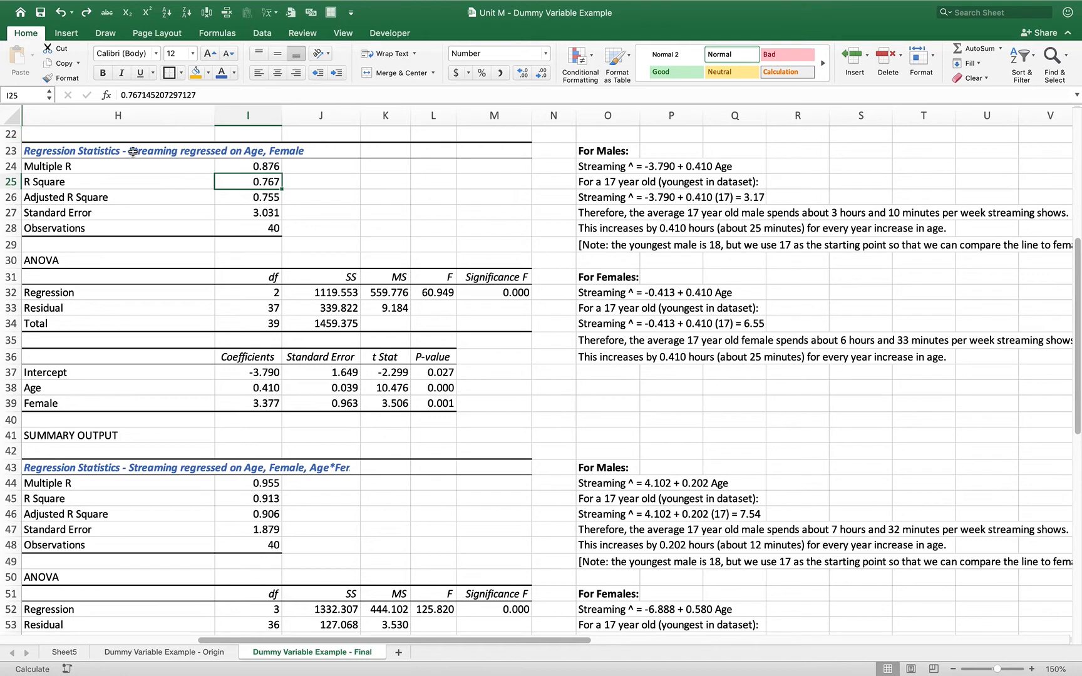
{"action": "left_click", "coordinate": [208, 73]}
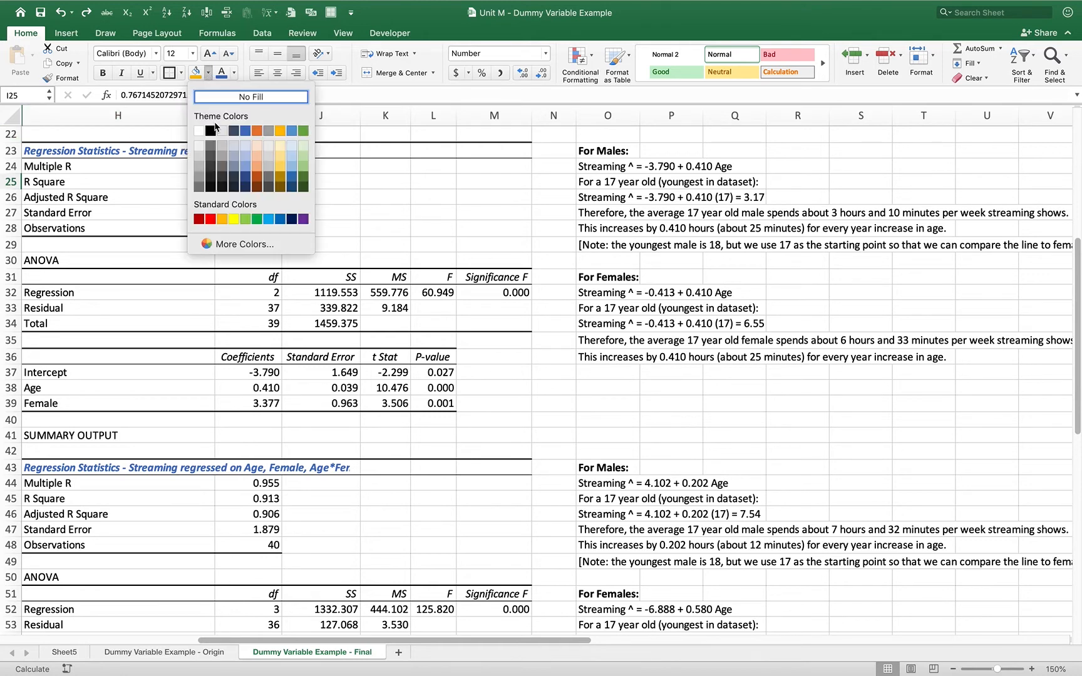
{"action": "left_click", "coordinate": [233, 219]}
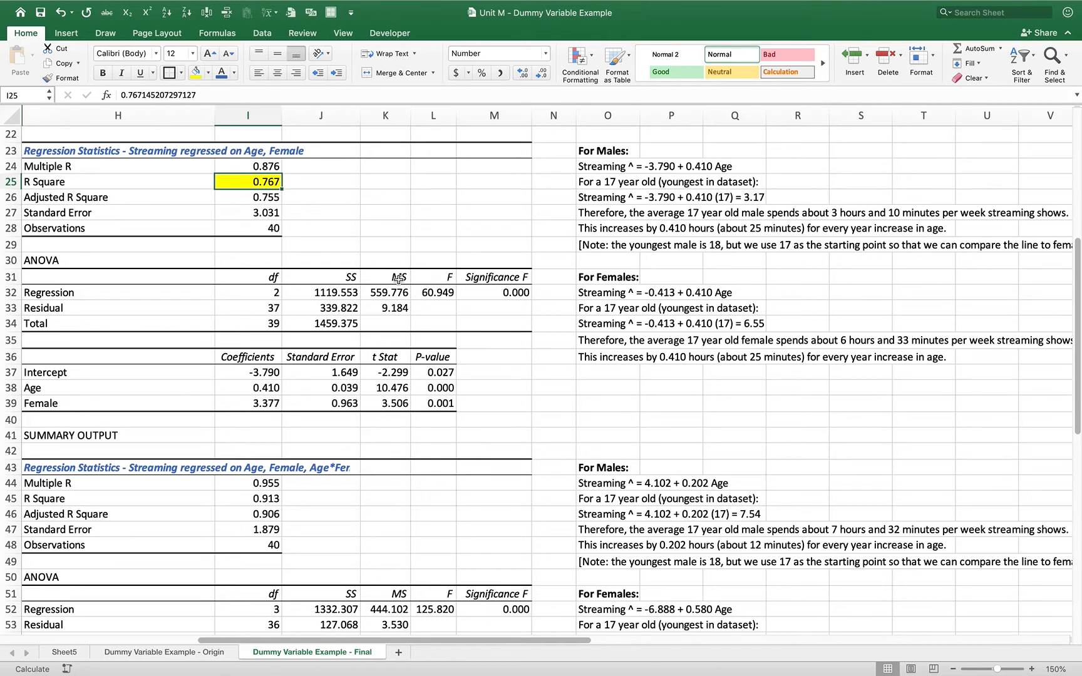
{"action": "left_click", "coordinate": [509, 294]}
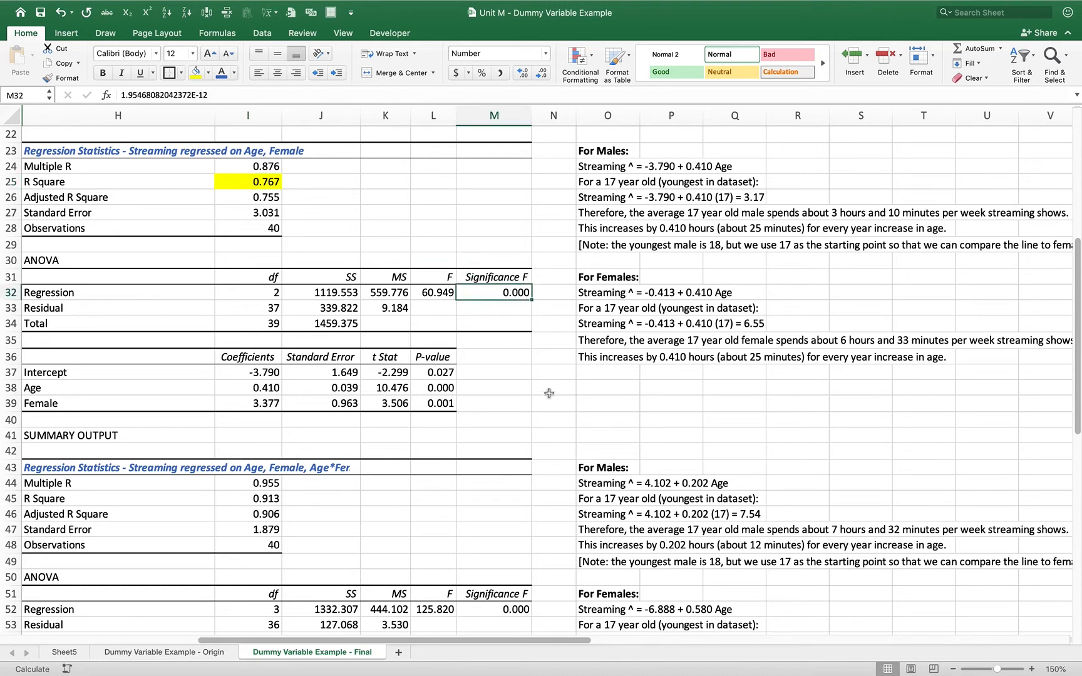
{"action": "left_click", "coordinate": [199, 78]}
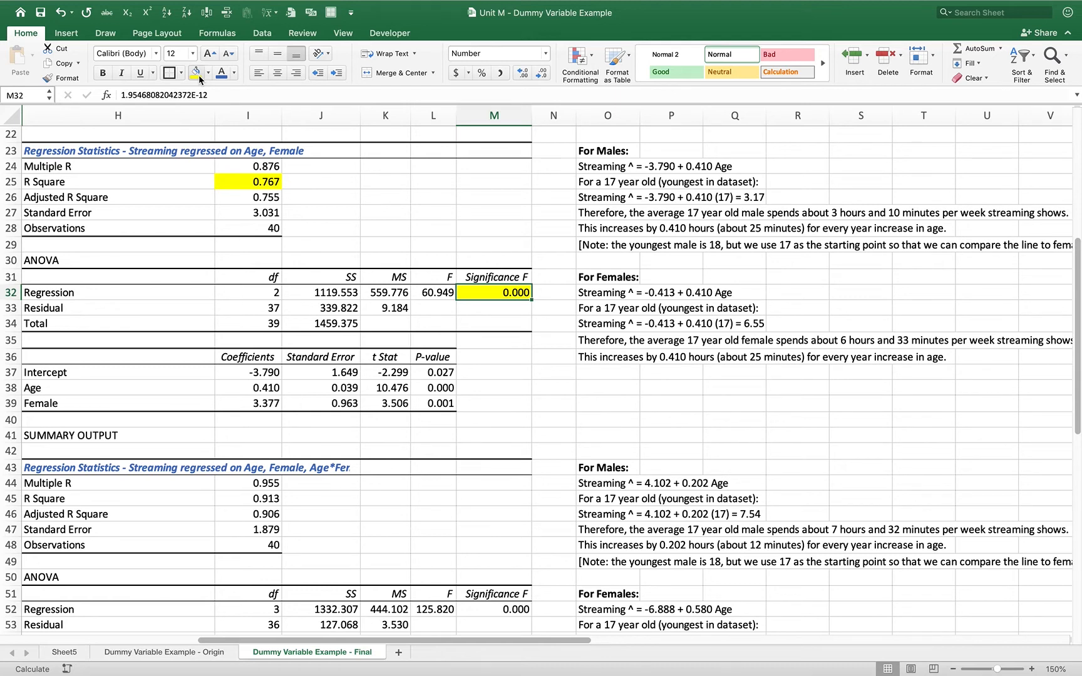
- Fill the Age and Female P-values in L38:L39 of the Age, Female regression with yellow
{"action": "key", "text": "Left"}
{"action": "key", "text": "Left"}
{"action": "key", "text": "Left"}
{"action": "key", "text": "Left"}
{"action": "key", "text": "Down"}
{"action": "key", "text": "Down"}
{"action": "key", "text": "Down"}
{"action": "key", "text": "Down"}
{"action": "key", "text": "Down"}
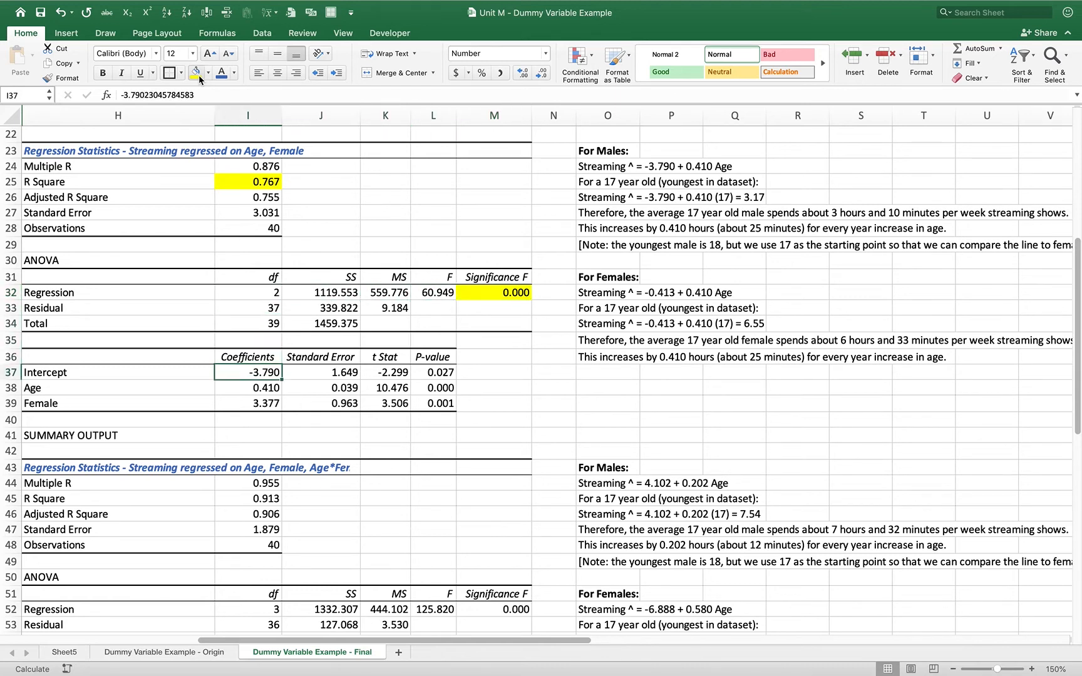
{"action": "key", "text": "Down"}
{"action": "key", "text": "Right"}
{"action": "key", "text": "Right"}
{"action": "key", "text": "Right"}
{"action": "key", "text": "shift+Down"}
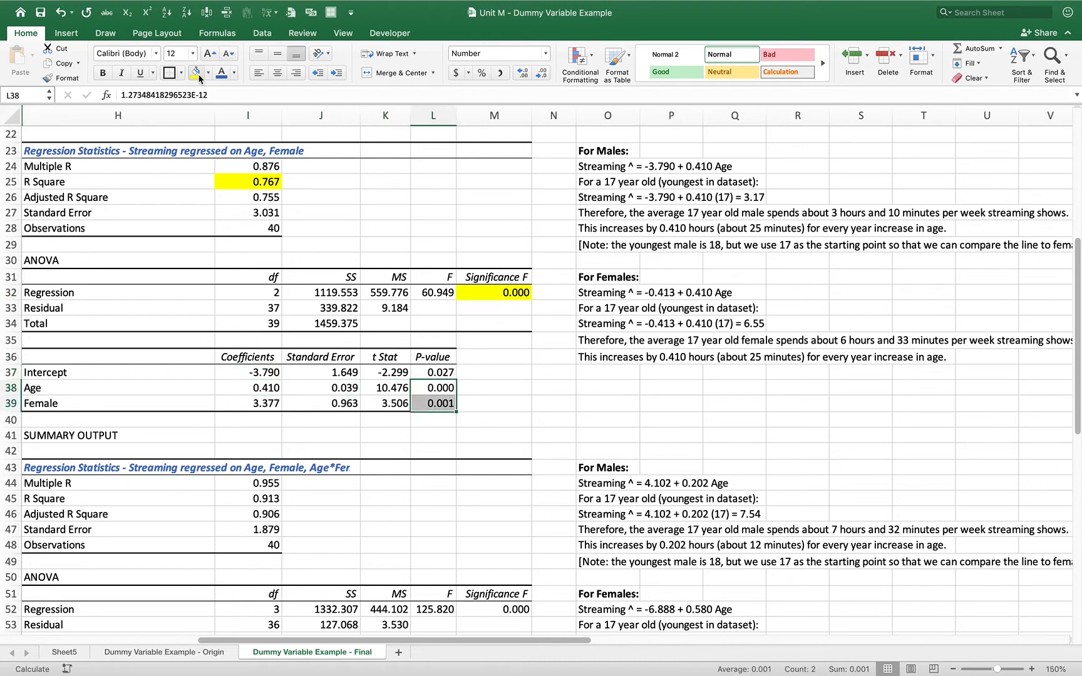
{"action": "left_click", "coordinate": [195, 73]}
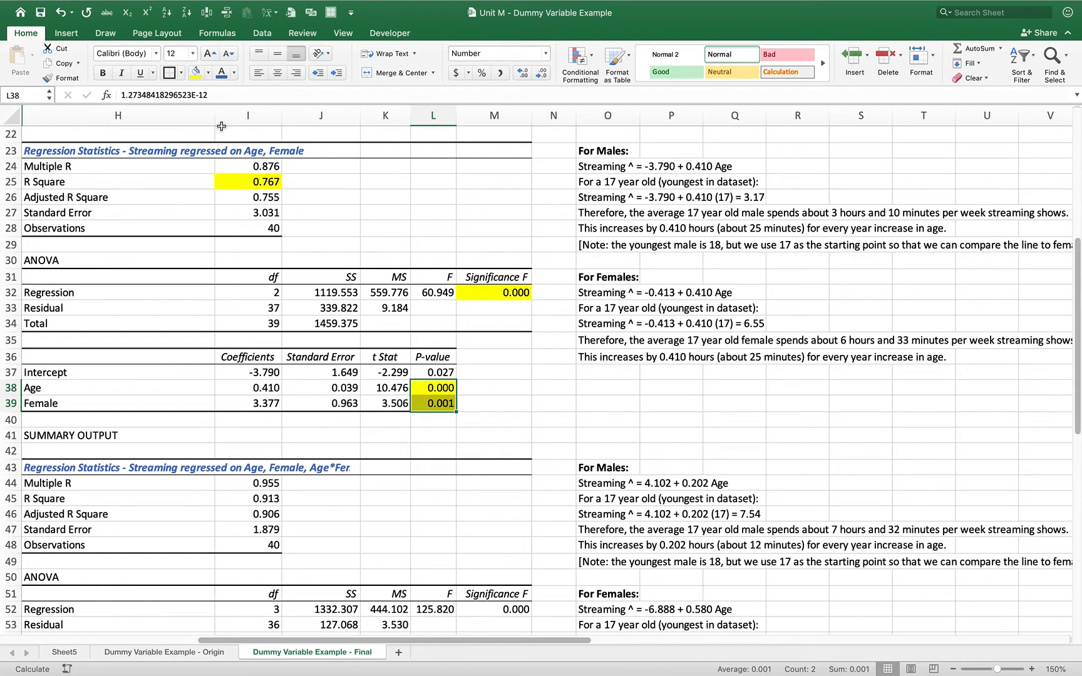
- Look at the males' prediction equation in O24 for the Age, Female regression
{"action": "key", "text": "Right"}
{"action": "key", "text": "Right"}
{"action": "key", "text": "Right"}
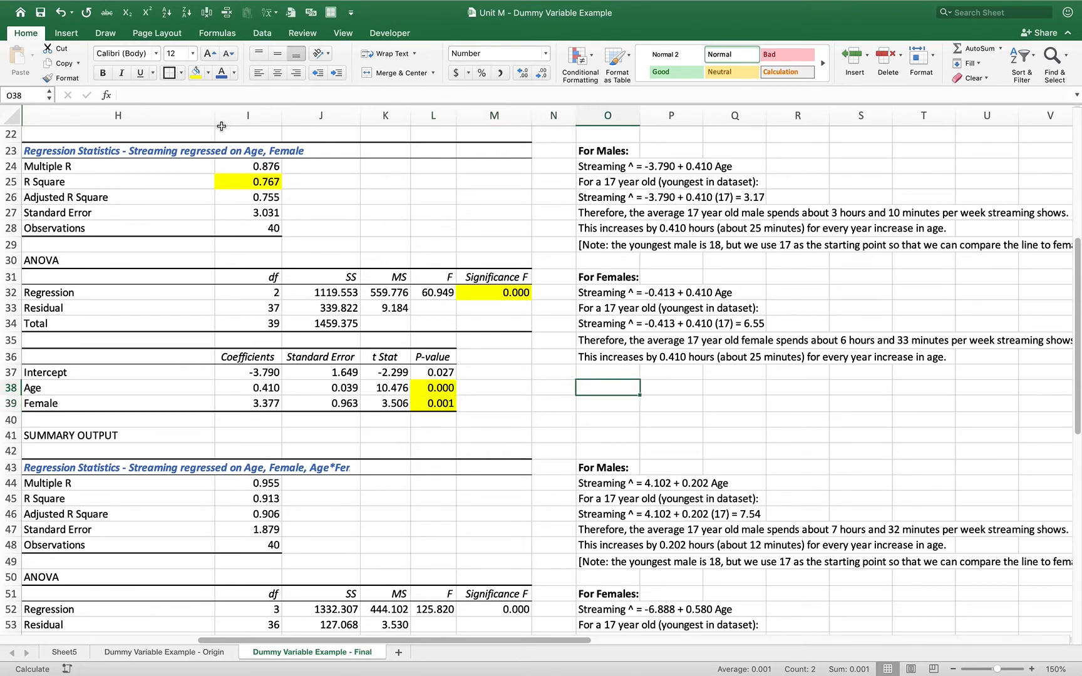
{"action": "key", "text": "Up"}
{"action": "key", "text": "Up"}
{"action": "key", "text": "Up"}
{"action": "key", "text": "Up"}
{"action": "key", "text": "Up"}
{"action": "key", "text": "Up"}
{"action": "key", "text": "Up"}
{"action": "key", "text": "Up"}
{"action": "key", "text": "Up"}
{"action": "key", "text": "Up"}
{"action": "key", "text": "Up"}
{"action": "key", "text": "Up"}
{"action": "key", "text": "Up"}
{"action": "key", "text": "Up"}
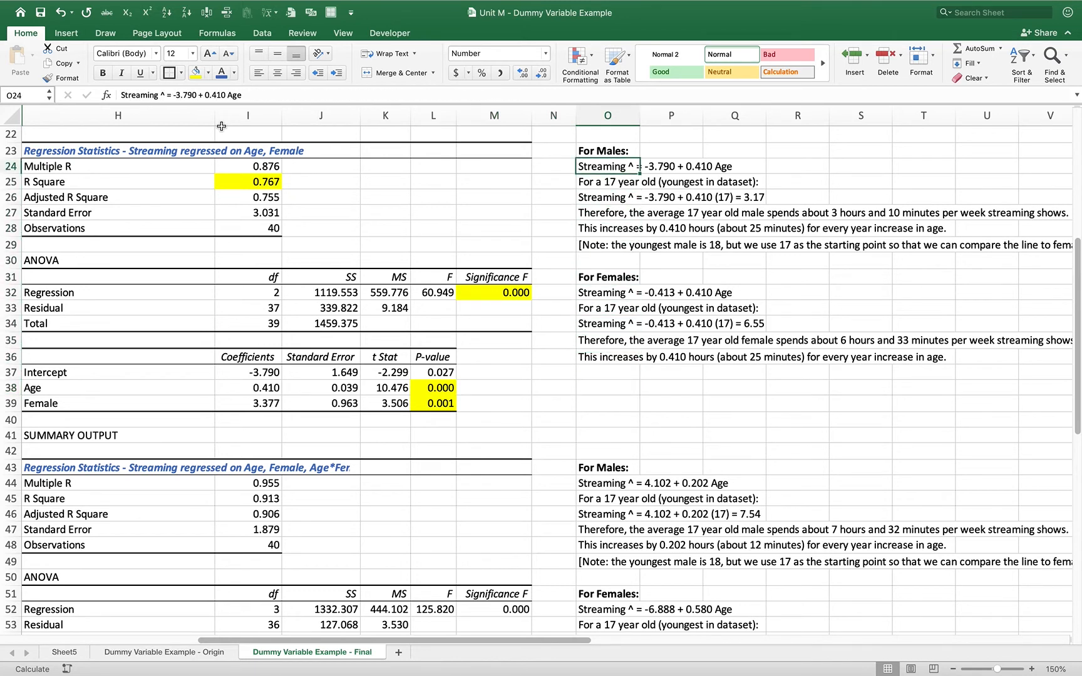
- Examine the Intercept, Age and Female coefficients in I37:I39 of the Age, Female regression
{"action": "key", "text": "Left"}
{"action": "key", "text": "Left"}
{"action": "key", "text": "Left"}
{"action": "key", "text": "Left"}
{"action": "key", "text": "Left"}
{"action": "key", "text": "Left"}
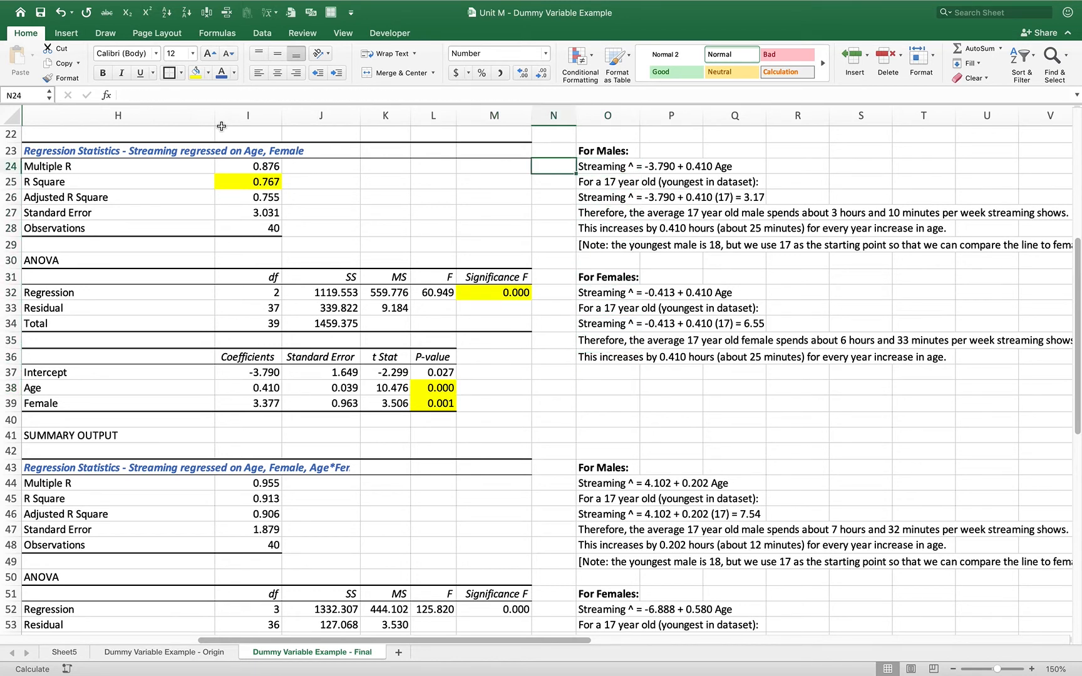
{"action": "key", "text": "Down"}
{"action": "key", "text": "Down"}
{"action": "key", "text": "Down"}
{"action": "key", "text": "Down"}
{"action": "key", "text": "Down"}
{"action": "key", "text": "Down"}
{"action": "key", "text": "Down"}
{"action": "key", "text": "Down"}
{"action": "key", "text": "Down"}
{"action": "key", "text": "Down"}
{"action": "key", "text": "Down"}
{"action": "key", "text": "Down"}
{"action": "key", "text": "Down"}
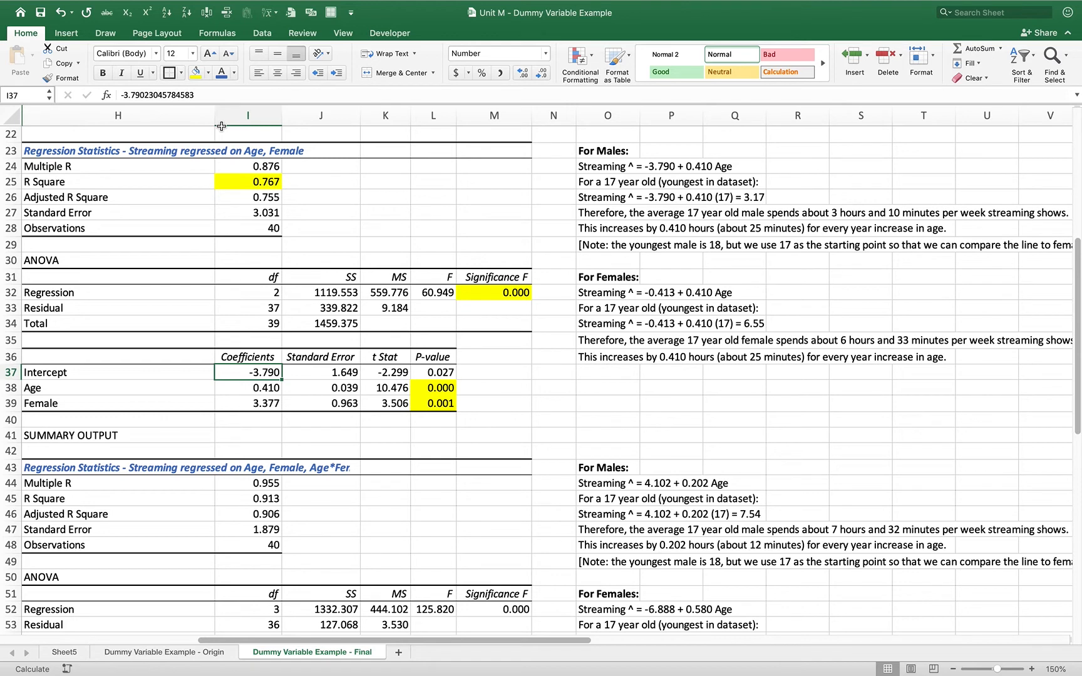
{"action": "key", "text": "Down"}
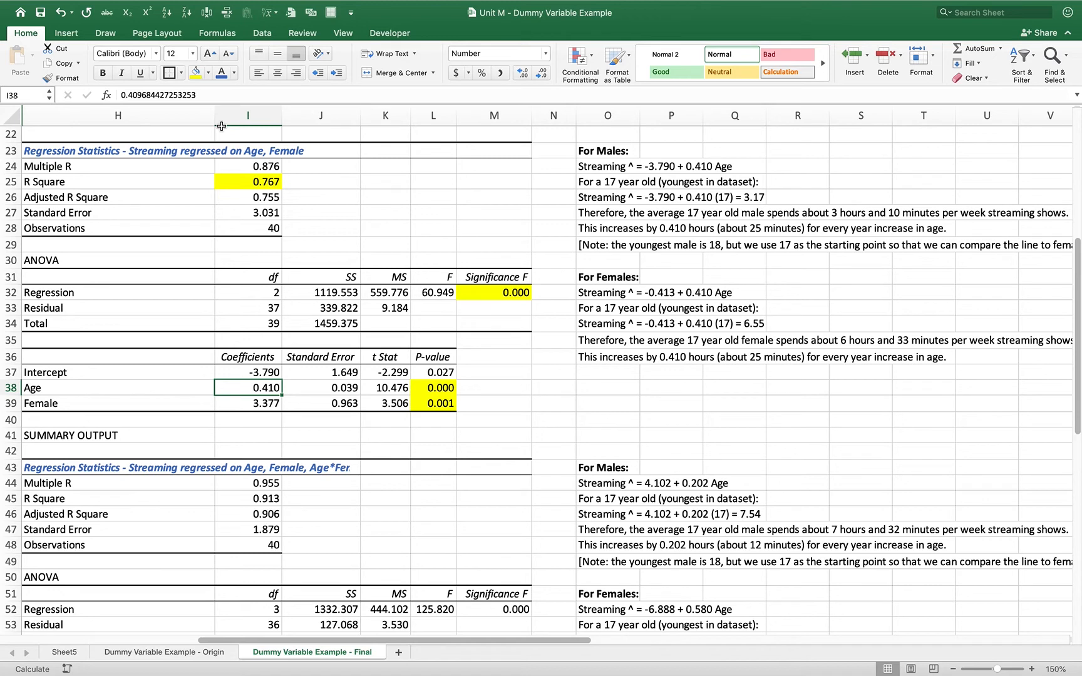
{"action": "key", "text": "Down"}
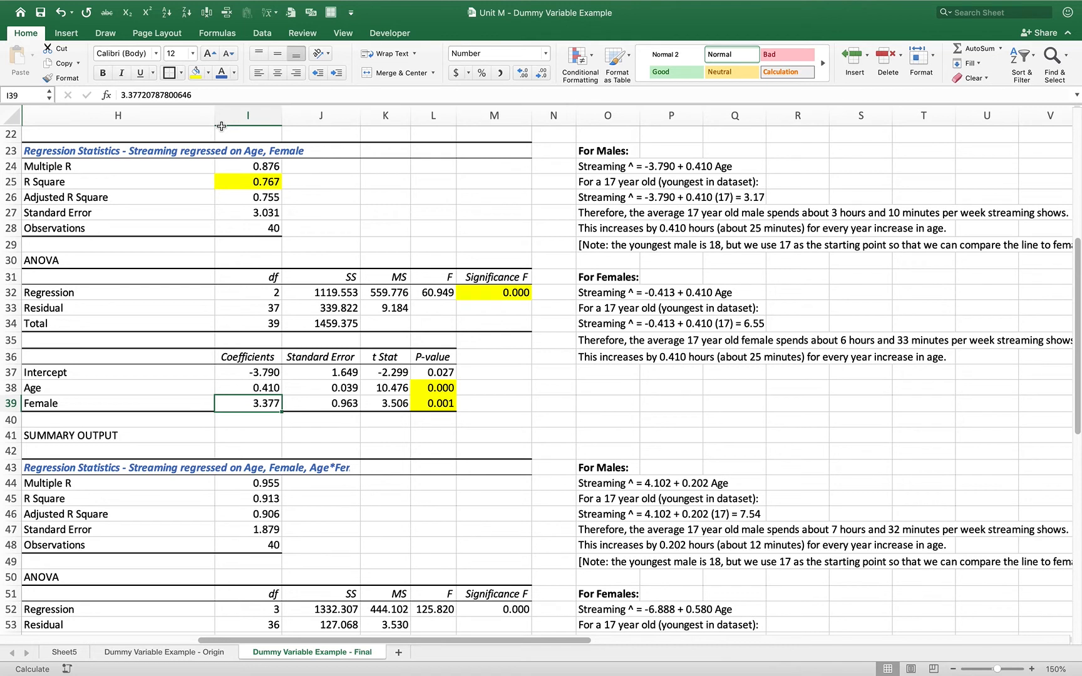
- Match the Intercept and Age coefficients in I37:I38 to the males' equation displayed across O24:Q24
{"action": "key", "text": "Up"}
{"action": "key", "text": "Up"}
{"action": "key", "text": "shift+Down"}
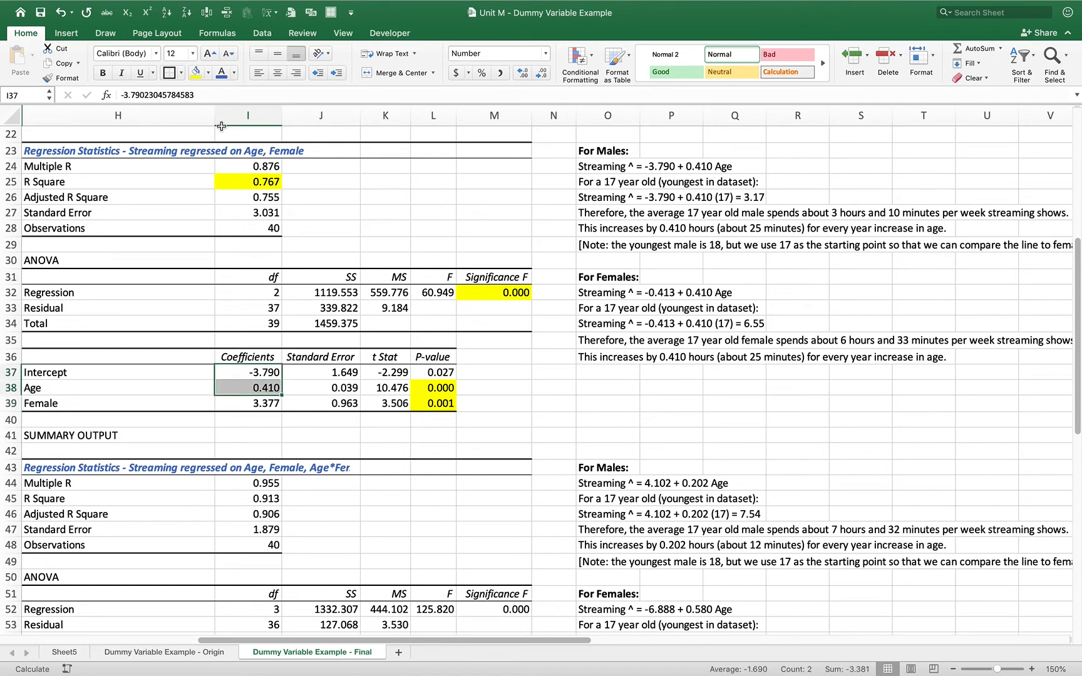
{"action": "key", "text": "Right"}
{"action": "key", "text": "Right"}
{"action": "key", "text": "Right"}
{"action": "key", "text": "Right"}
{"action": "key", "text": "Right"}
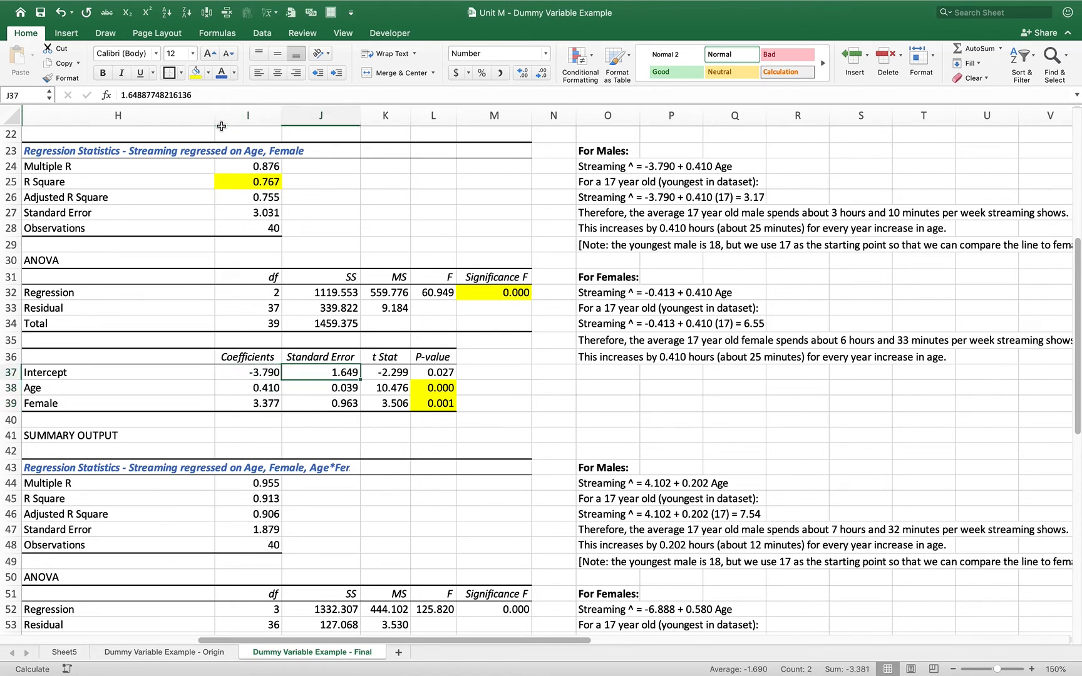
{"action": "key", "text": "Up"}
{"action": "key", "text": "Up"}
{"action": "key", "text": "Up"}
{"action": "key", "text": "Up"}
{"action": "key", "text": "Up"}
{"action": "key", "text": "Up"}
{"action": "key", "text": "Up"}
{"action": "key", "text": "Up"}
{"action": "key", "text": "Up"}
{"action": "key", "text": "Up"}
{"action": "key", "text": "Up"}
{"action": "key", "text": "Up"}
{"action": "key", "text": "Up"}
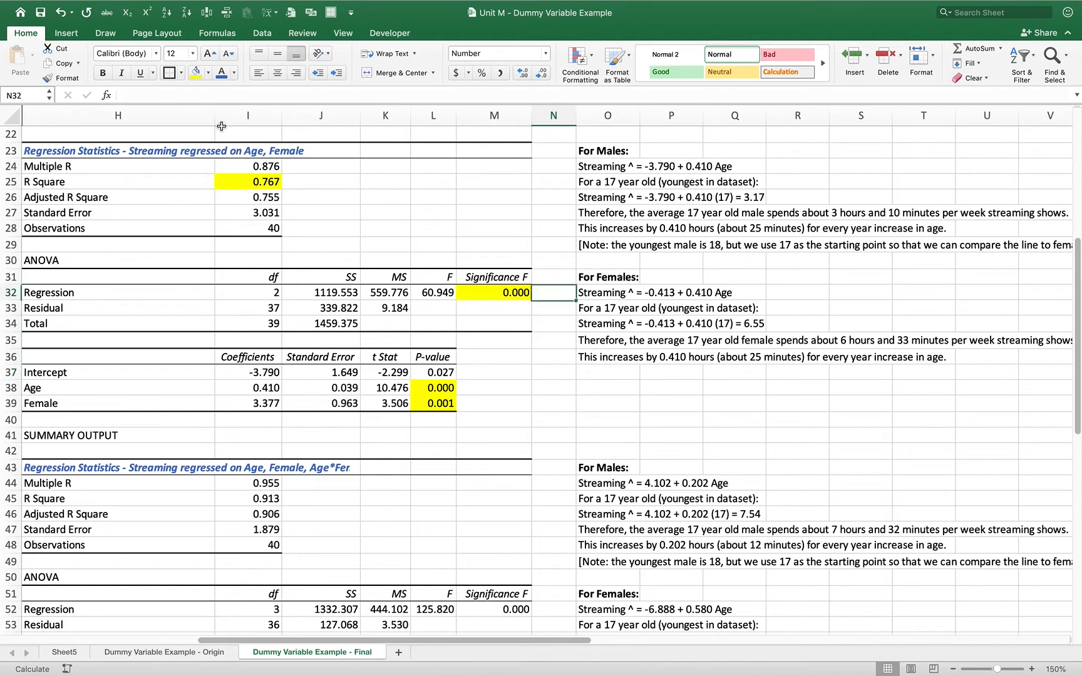
{"action": "key", "text": "Right"}
{"action": "key", "text": "Right"}
{"action": "key", "text": "Right"}
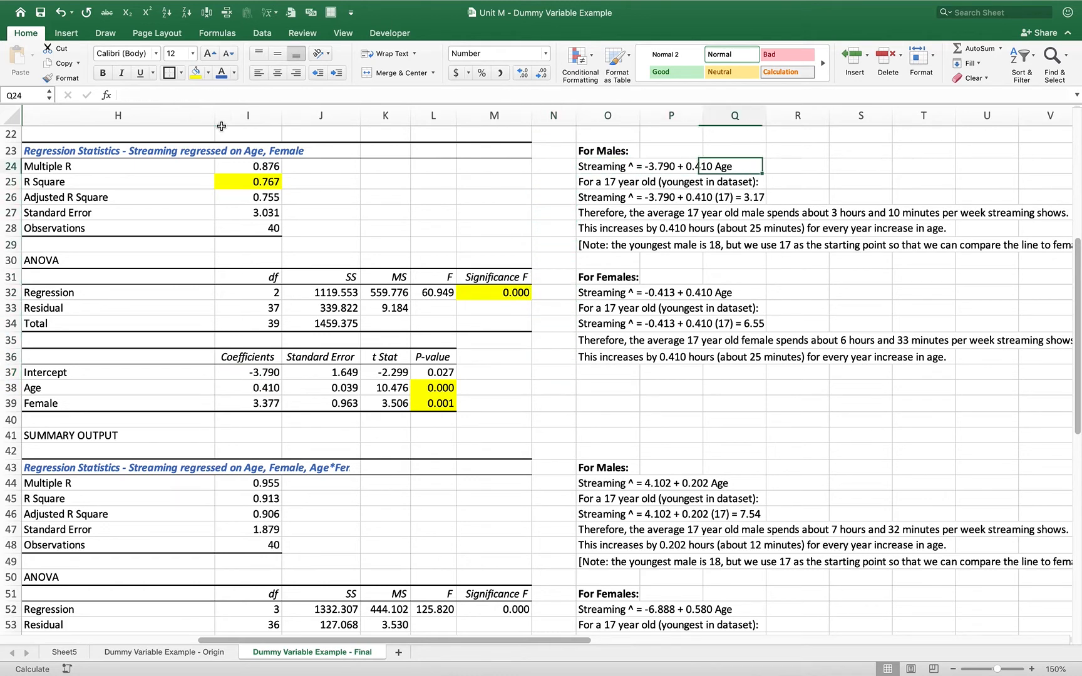
{"action": "key", "text": "Left"}
{"action": "key", "text": "Left"}
{"action": "key", "text": "shift+Right"}
{"action": "key", "text": "shift+Right"}
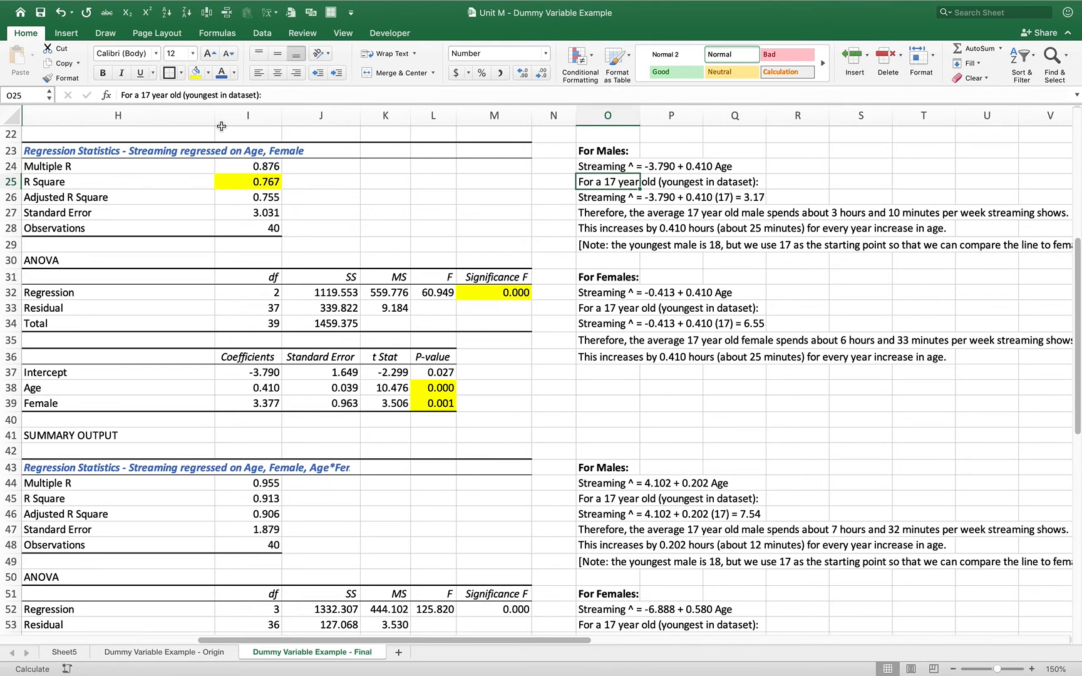
- Read the 17-year-old male prediction in O25:O26, its interpretation in O27:O28 and the starting-age note in O29
{"action": "key", "text": "Down"}
{"action": "key", "text": "Down"}
{"action": "key", "text": "Down"}
{"action": "key", "text": "Down"}
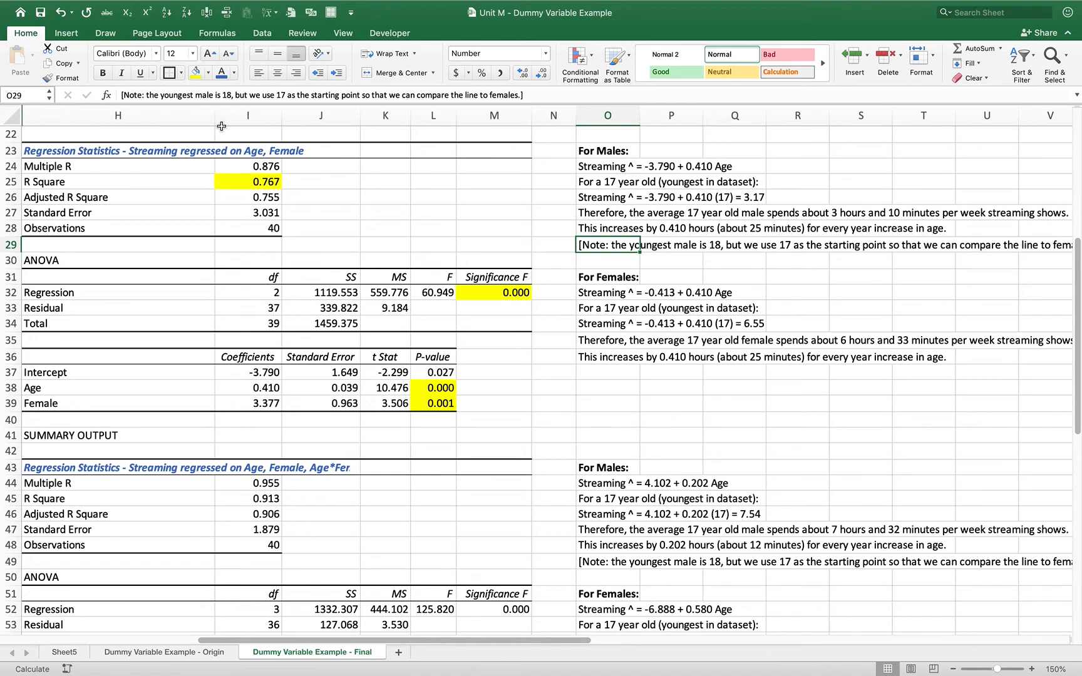
{"action": "key", "text": "Up"}
{"action": "key", "text": "Up"}
{"action": "key", "text": "Up"}
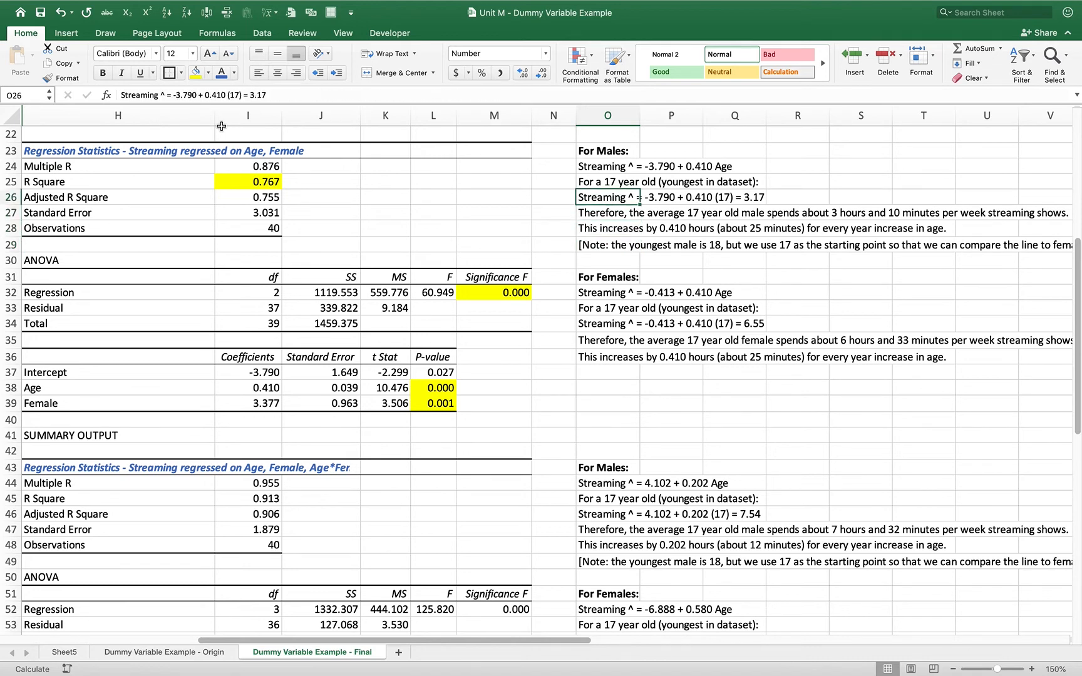
{"action": "left_click_drag", "start_coordinate": [639, 198], "coordinate": [765, 197]}
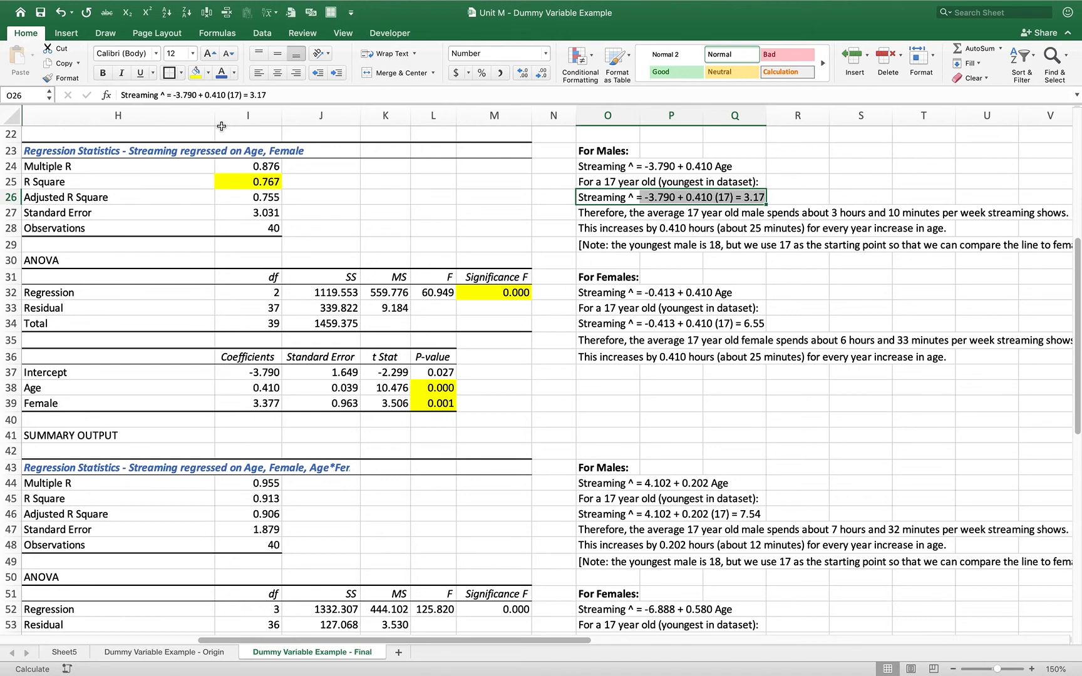
{"action": "key", "text": "Down"}
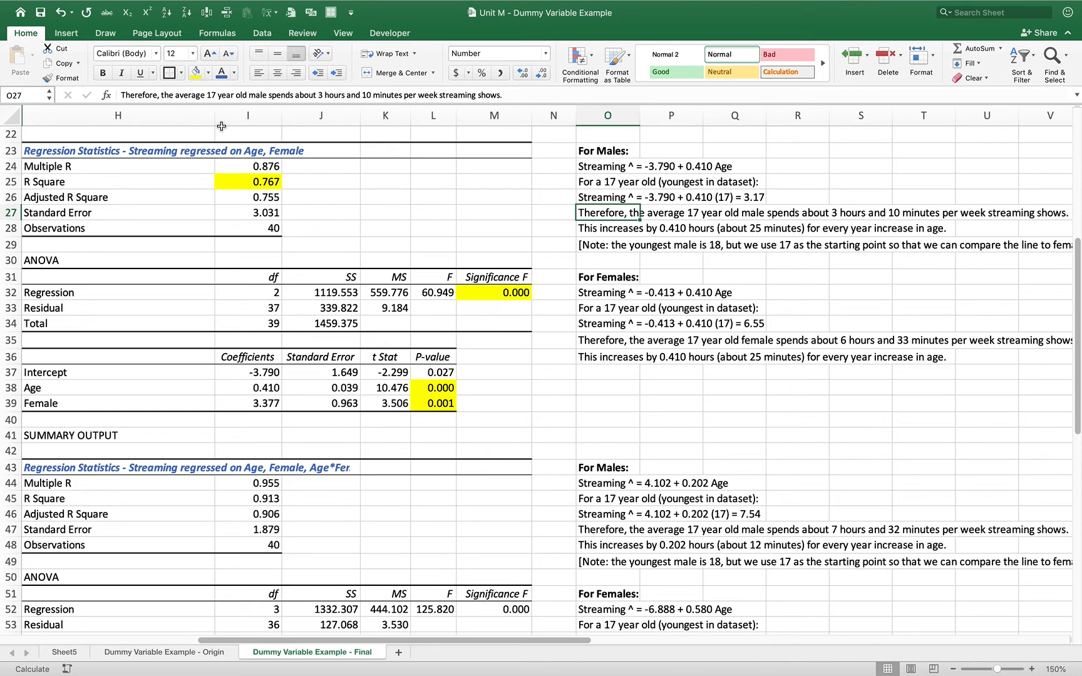
{"action": "key", "text": "Down"}
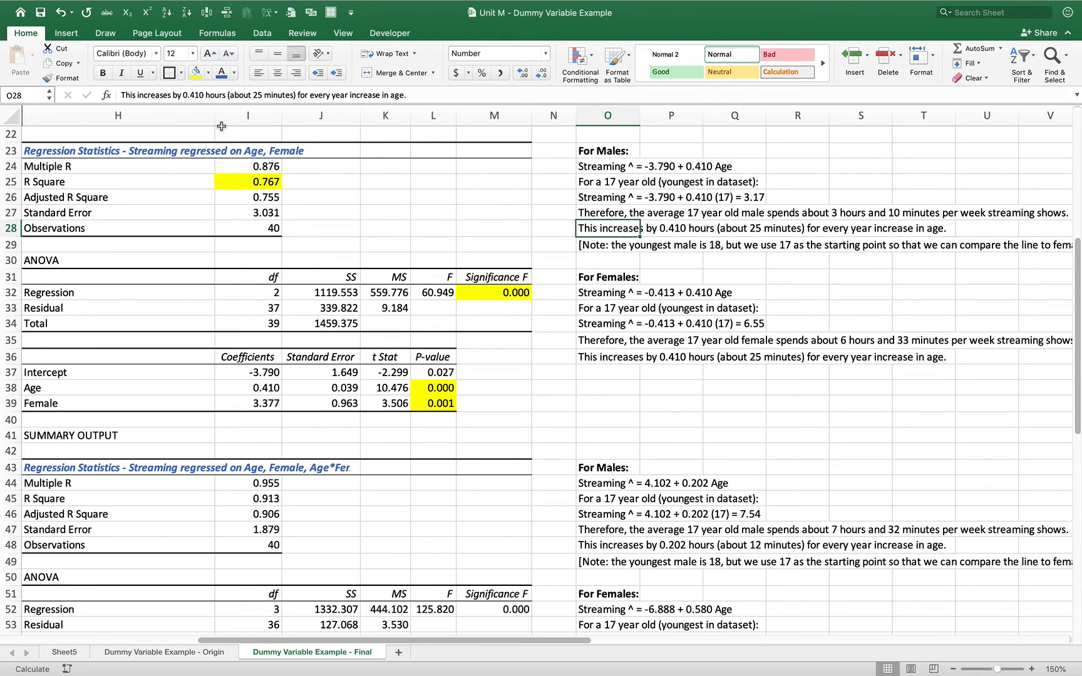
- Trace the females' equation in O32 back to the Intercept, Age and Female coefficients in I37:I39
{"action": "key", "text": "Down"}
{"action": "key", "text": "Down"}
{"action": "key", "text": "Down"}
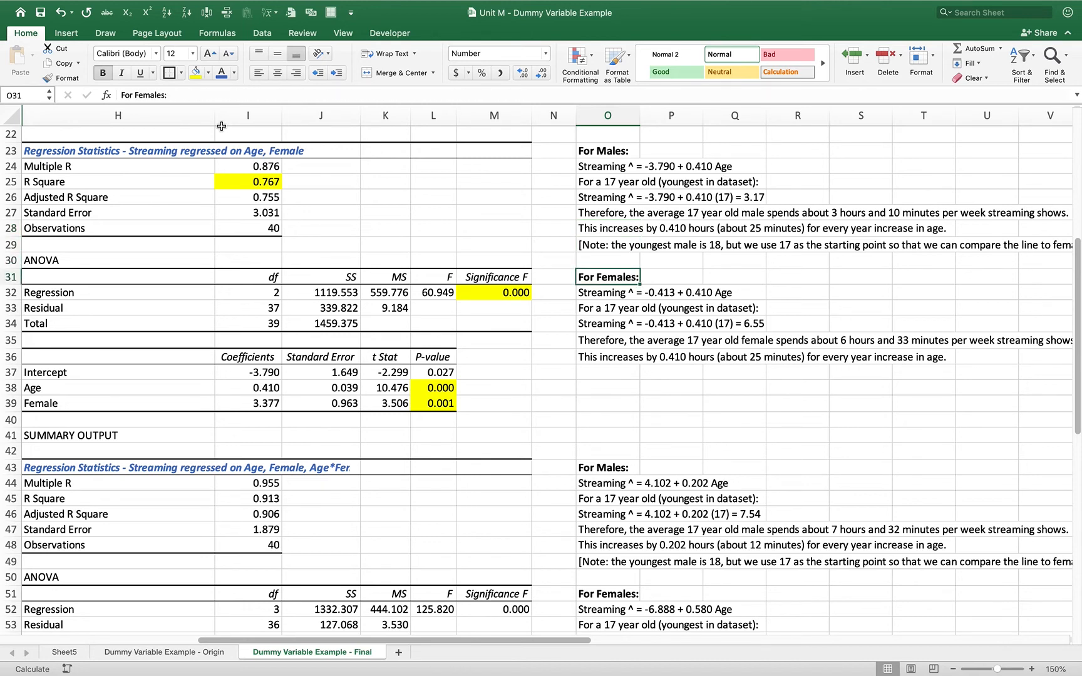
{"action": "key", "text": "Down"}
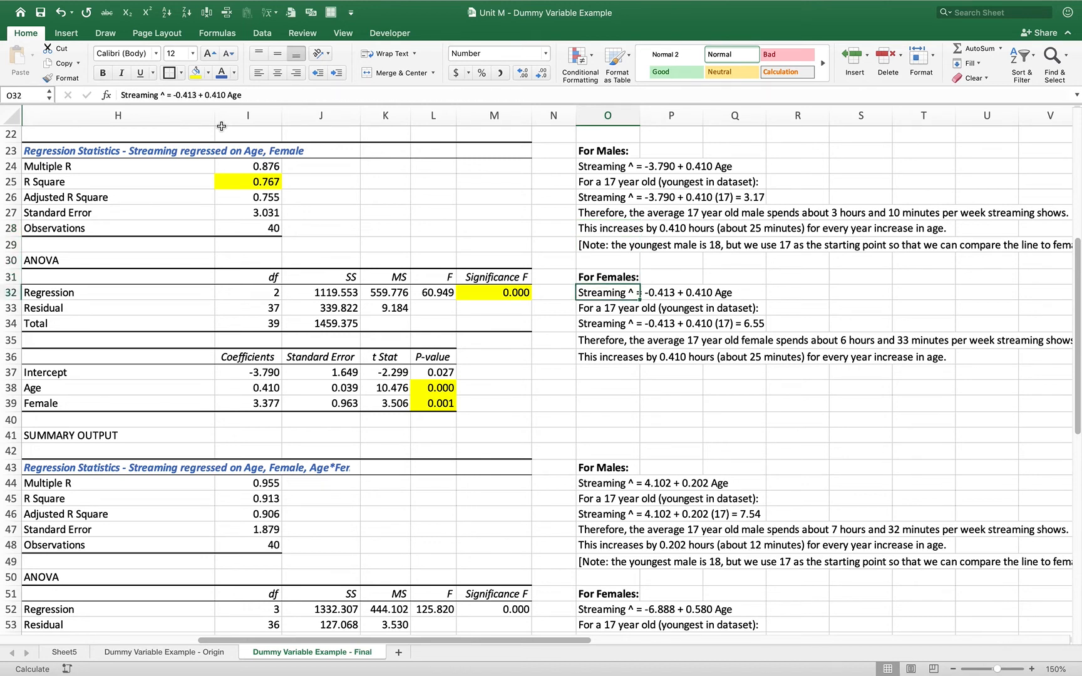
{"action": "key", "text": "Left"}
{"action": "key", "text": "Left"}
{"action": "key", "text": "Left"}
{"action": "key", "text": "Left"}
{"action": "key", "text": "Left"}
{"action": "key", "text": "Left"}
{"action": "key", "text": "Down"}
{"action": "key", "text": "Down"}
{"action": "key", "text": "Down"}
{"action": "key", "text": "Down"}
{"action": "key", "text": "Down"}
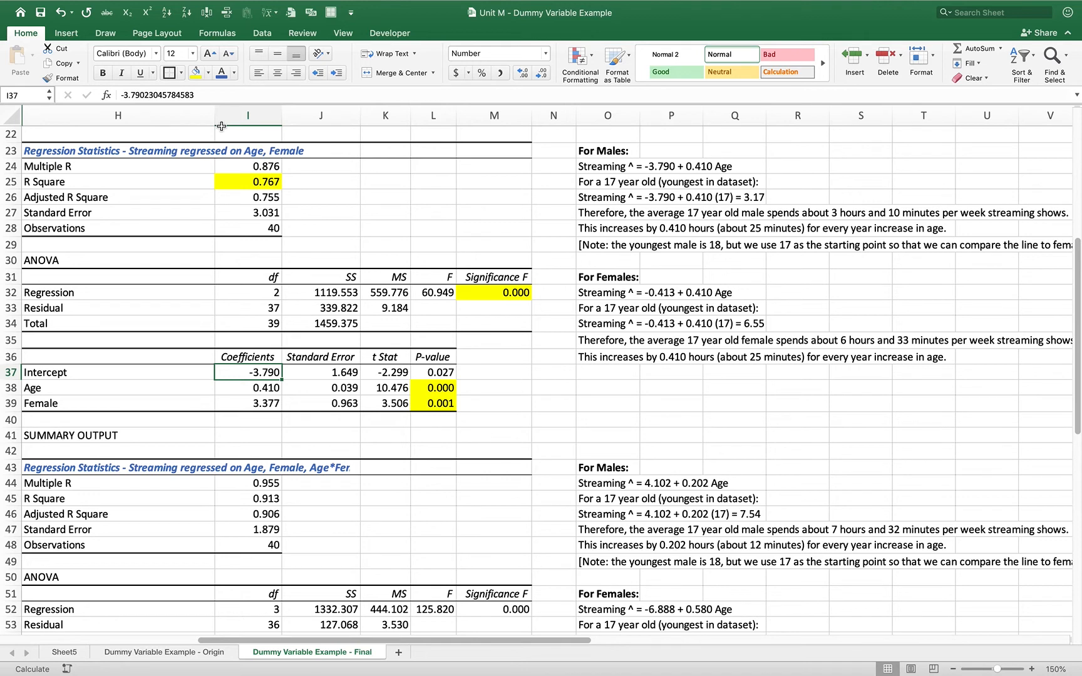
{"action": "key", "text": "Down"}
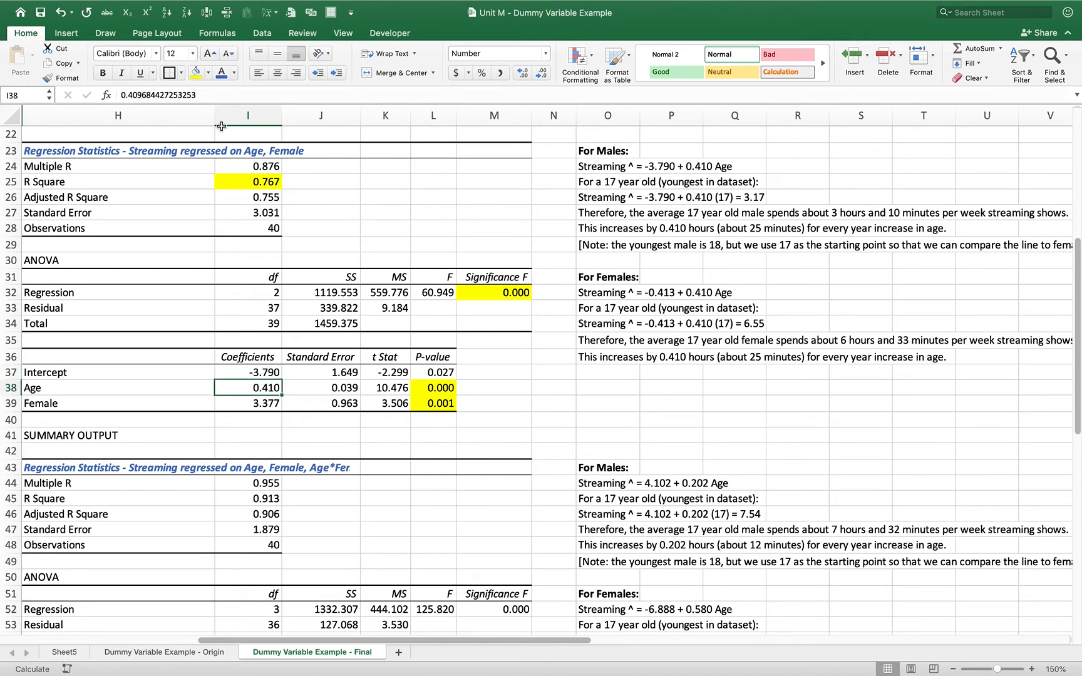
{"action": "key", "text": "Down"}
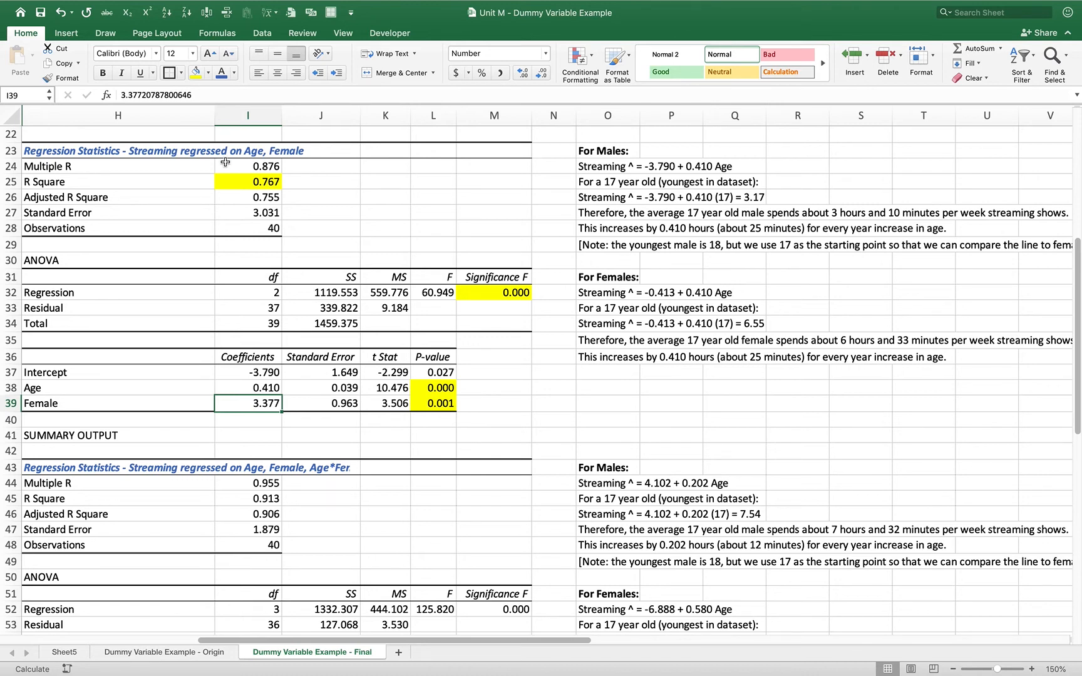
- Select the Intercept and Female coefficients in I37 and I39 together to check their sum
{"action": "left_click", "coordinate": [259, 373], "text": "shift"}
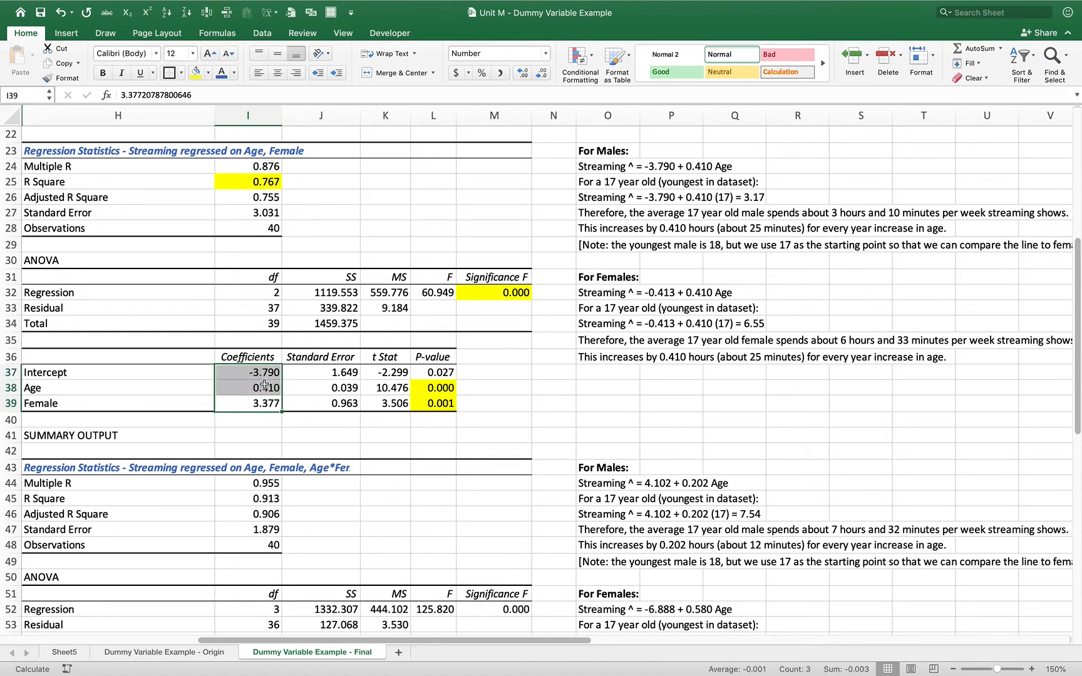
{"action": "left_click", "coordinate": [263, 376]}
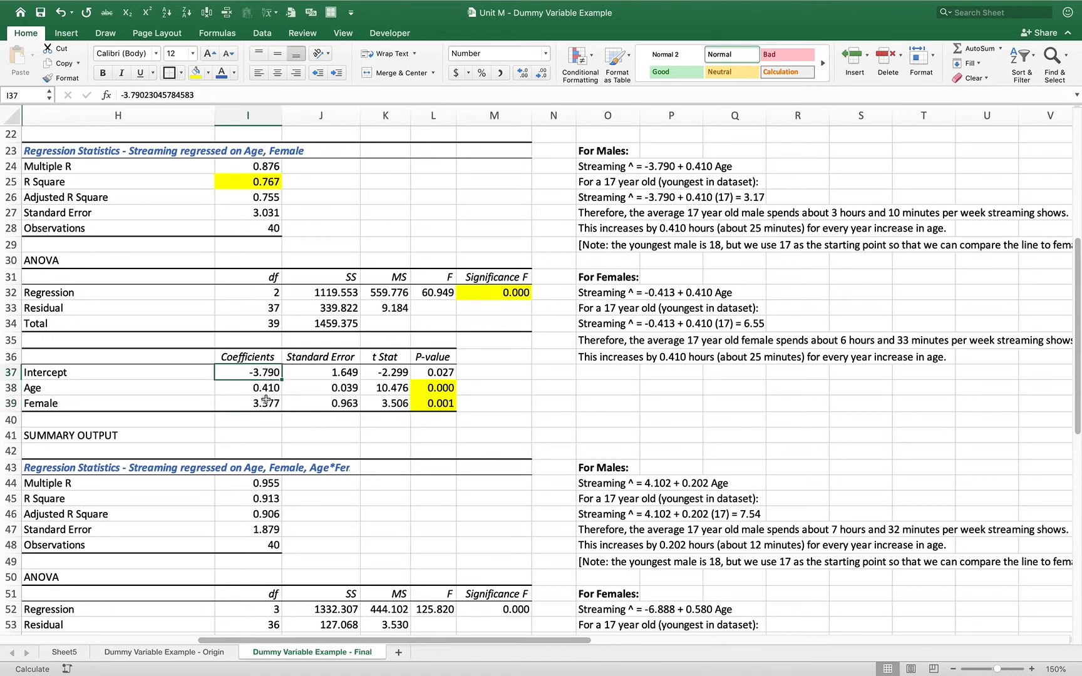
{"action": "left_click", "coordinate": [265, 403], "text": "super"}
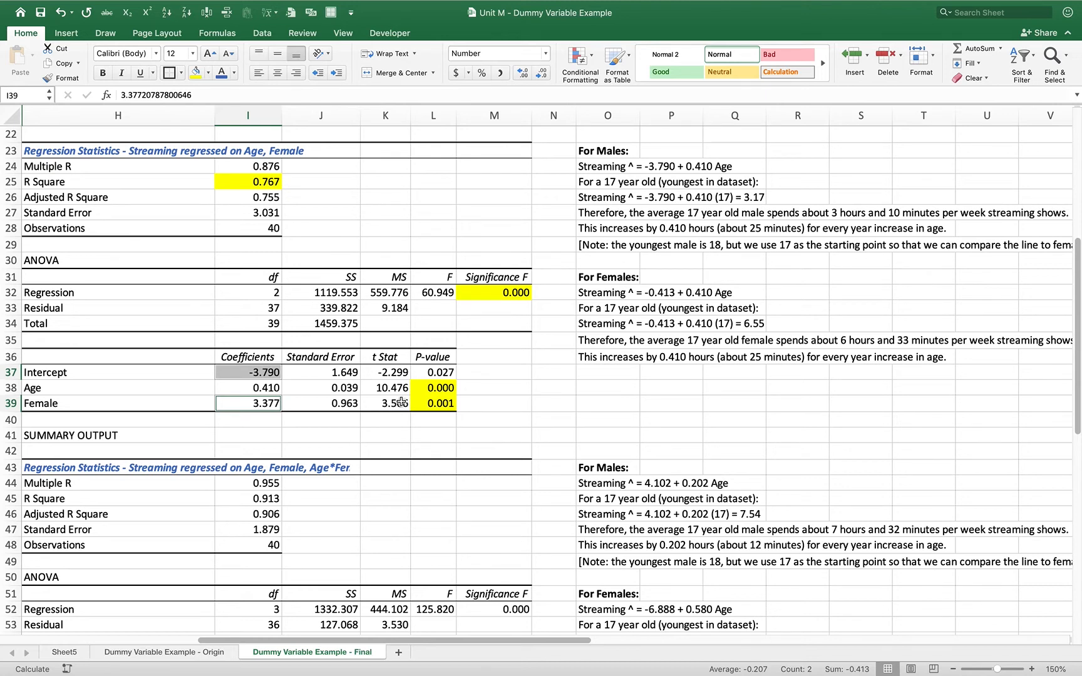
- Read the females' equation across O32:Q32, checking its intercept and Age slope
{"action": "left_click", "coordinate": [612, 295]}
{"action": "left_click", "coordinate": [666, 293]}
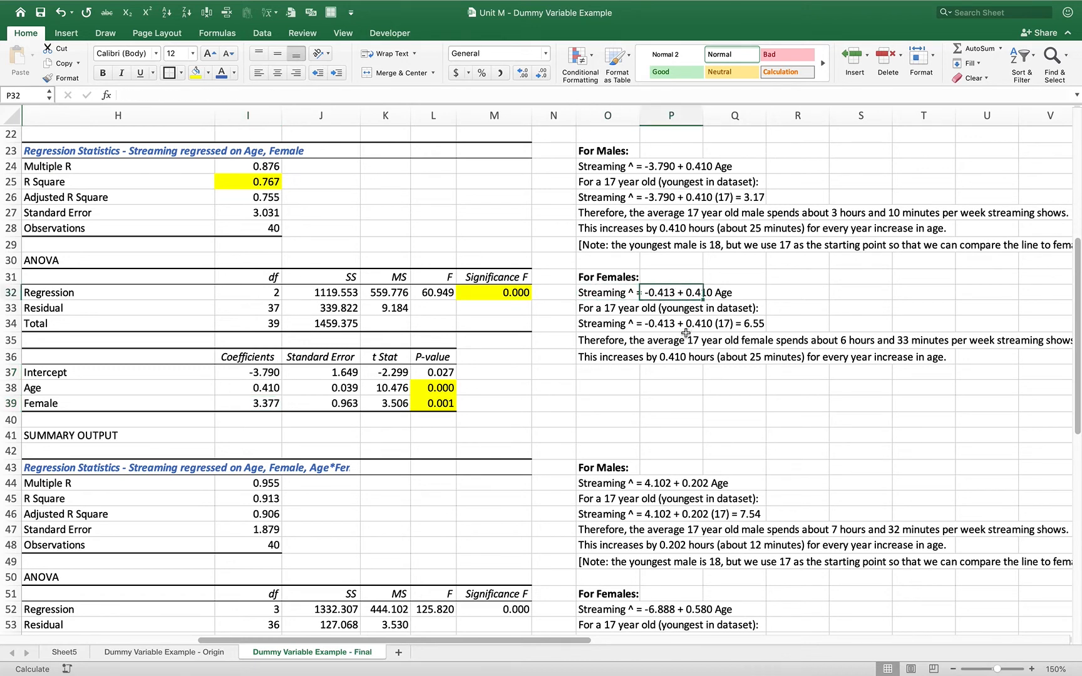
{"action": "left_click", "coordinate": [714, 291]}
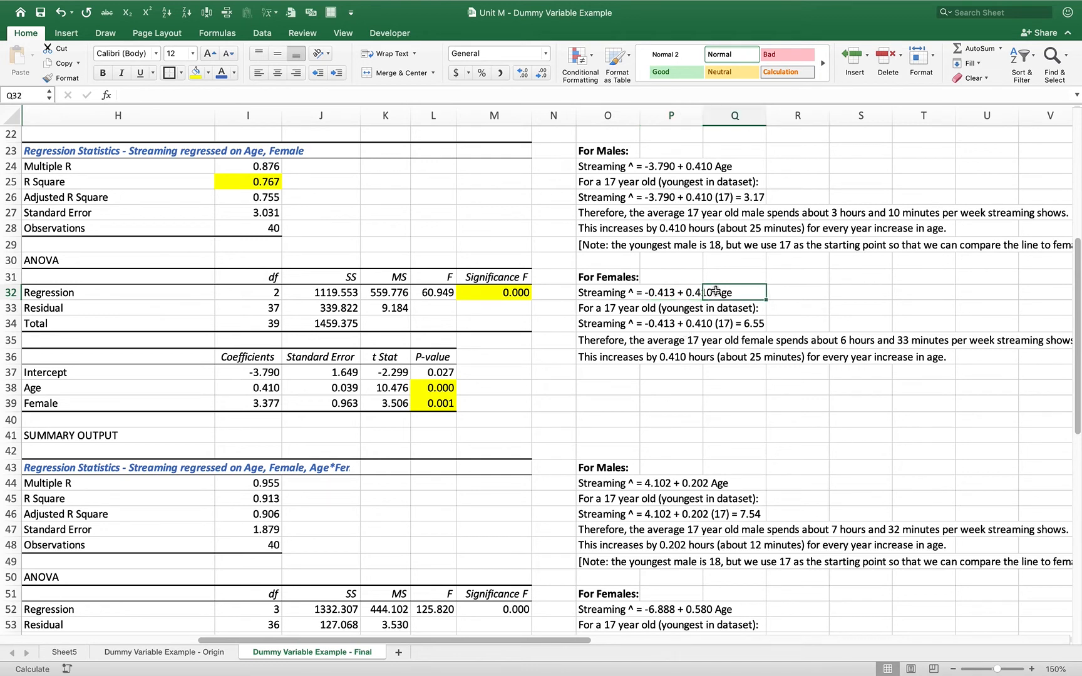
{"action": "left_click", "coordinate": [780, 295]}
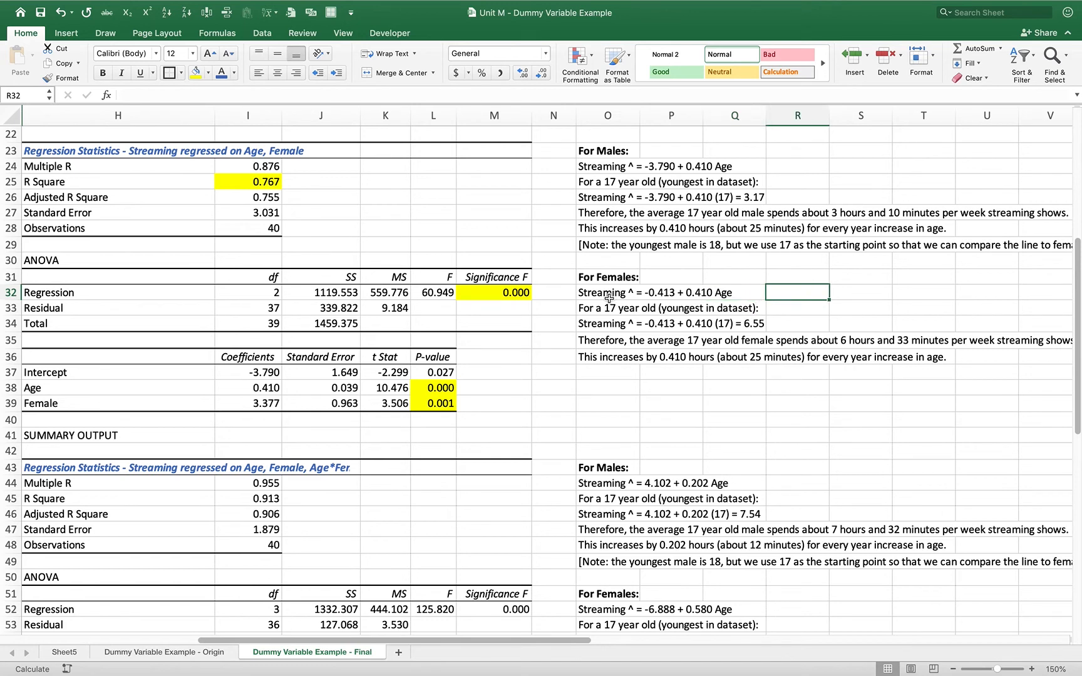
{"action": "left_click_drag", "start_coordinate": [620, 296], "coordinate": [722, 294]}
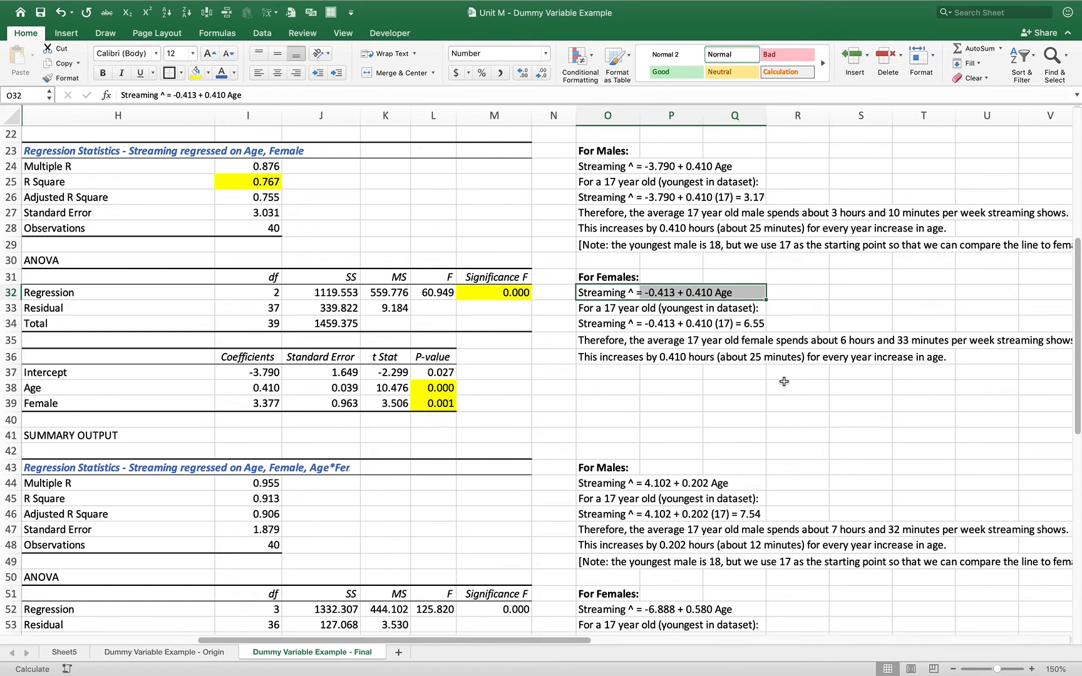
- Read the 17-year-old female prediction in O33:O34 and its interpretation in O35
{"action": "left_click", "coordinate": [601, 311]}
{"action": "left_click_drag", "start_coordinate": [599, 323], "coordinate": [747, 323]}
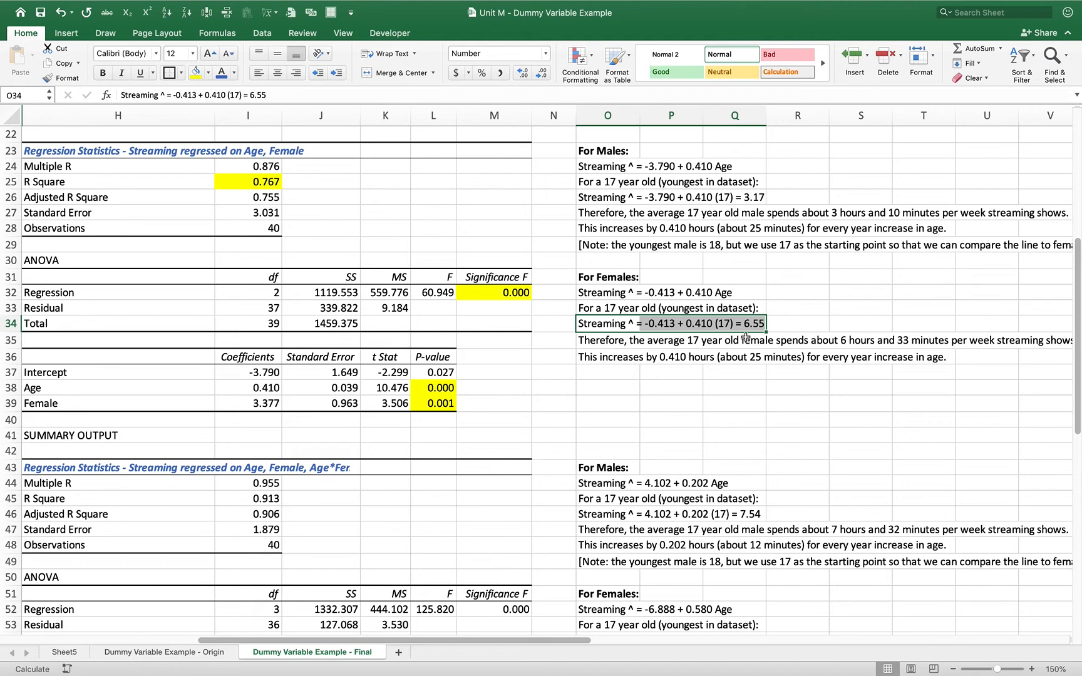
{"action": "left_click", "coordinate": [610, 342]}
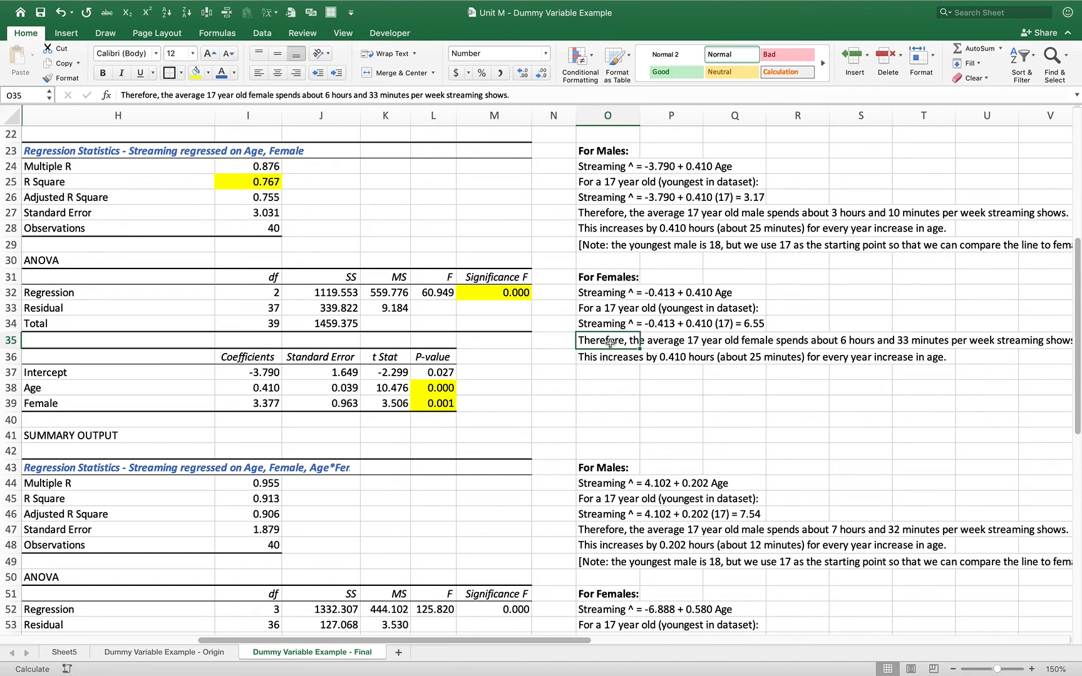
- Examine the Females and Males lines on the Age, Female streaming chart and their intercept labels in X40 and X42
{"action": "key", "text": "Right"}
{"action": "key", "text": "Right"}
{"action": "key", "text": "Right"}
{"action": "key", "text": "Right"}
{"action": "key", "text": "Right"}
{"action": "key", "text": "Right"}
{"action": "key", "text": "Right"}
{"action": "key", "text": "Right"}
{"action": "key", "text": "Right"}
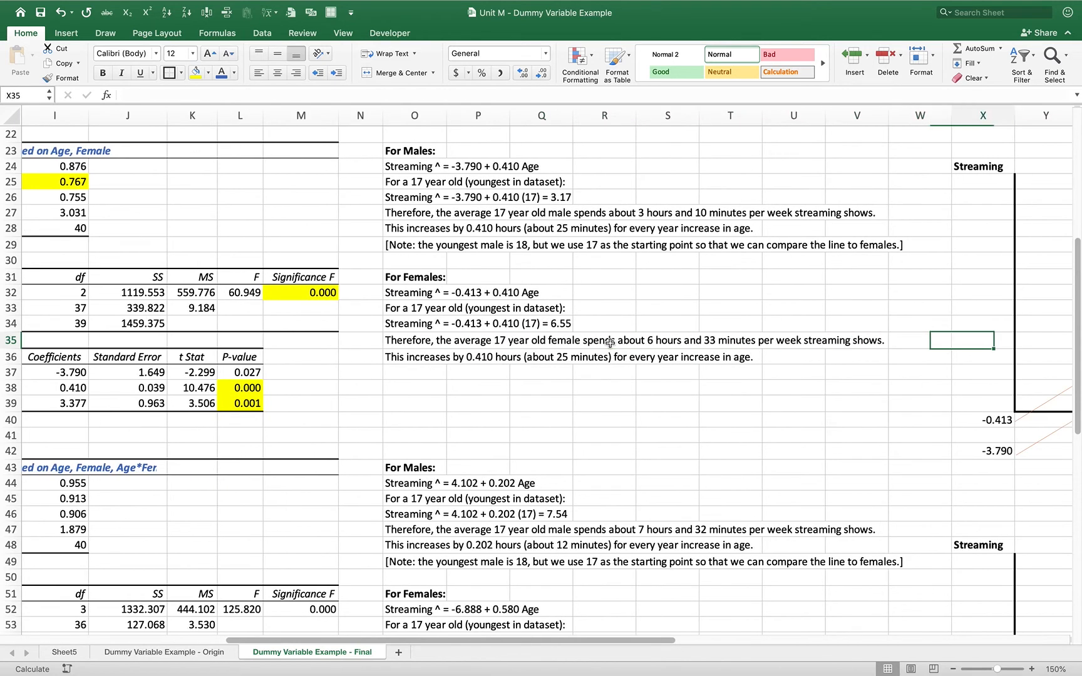
{"action": "key", "text": "Right"}
{"action": "key", "text": "Right"}
{"action": "key", "text": "Right"}
{"action": "key", "text": "Right"}
{"action": "key", "text": "Right"}
{"action": "key", "text": "Right"}
{"action": "key", "text": "Right"}
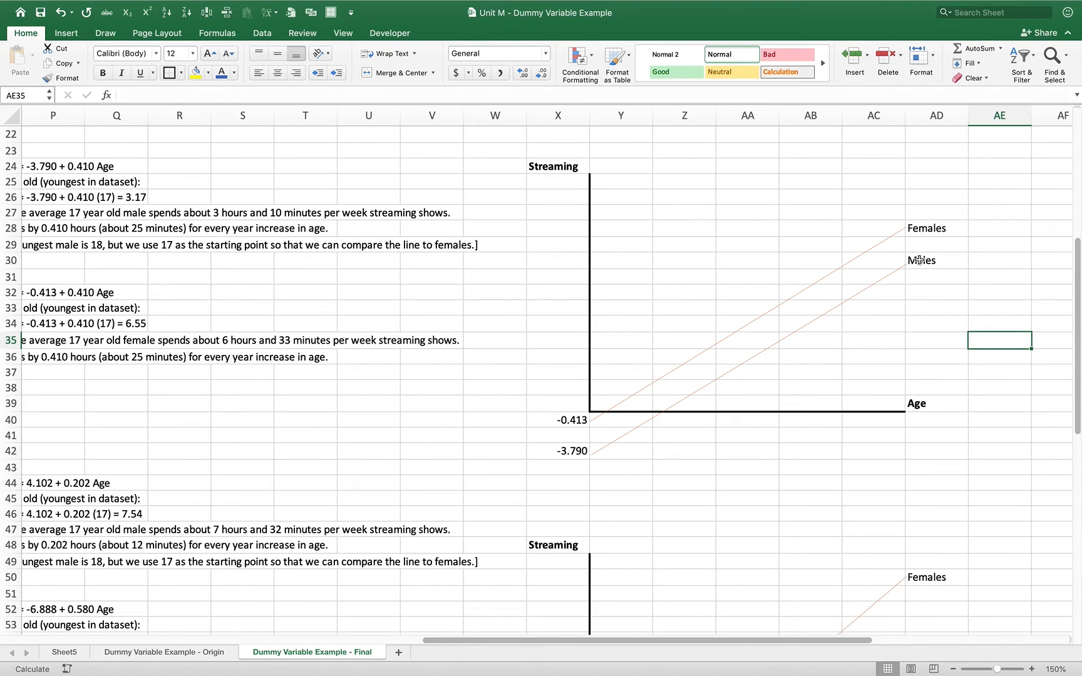
{"action": "left_click", "coordinate": [543, 420]}
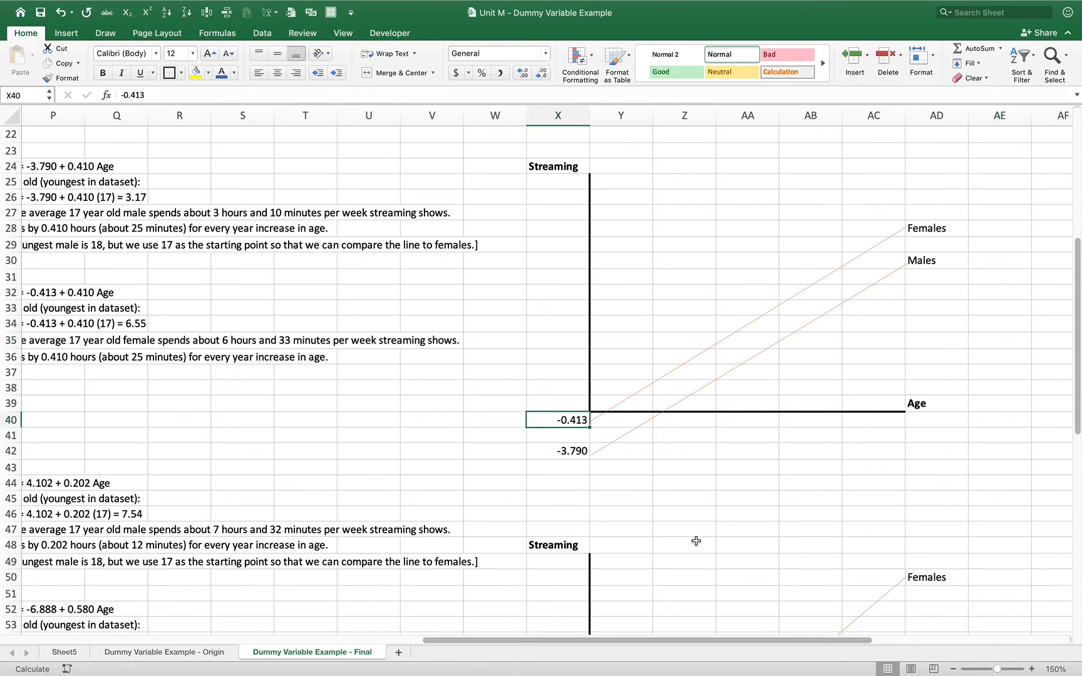
{"action": "key", "text": "Down"}
{"action": "key", "text": "Down"}
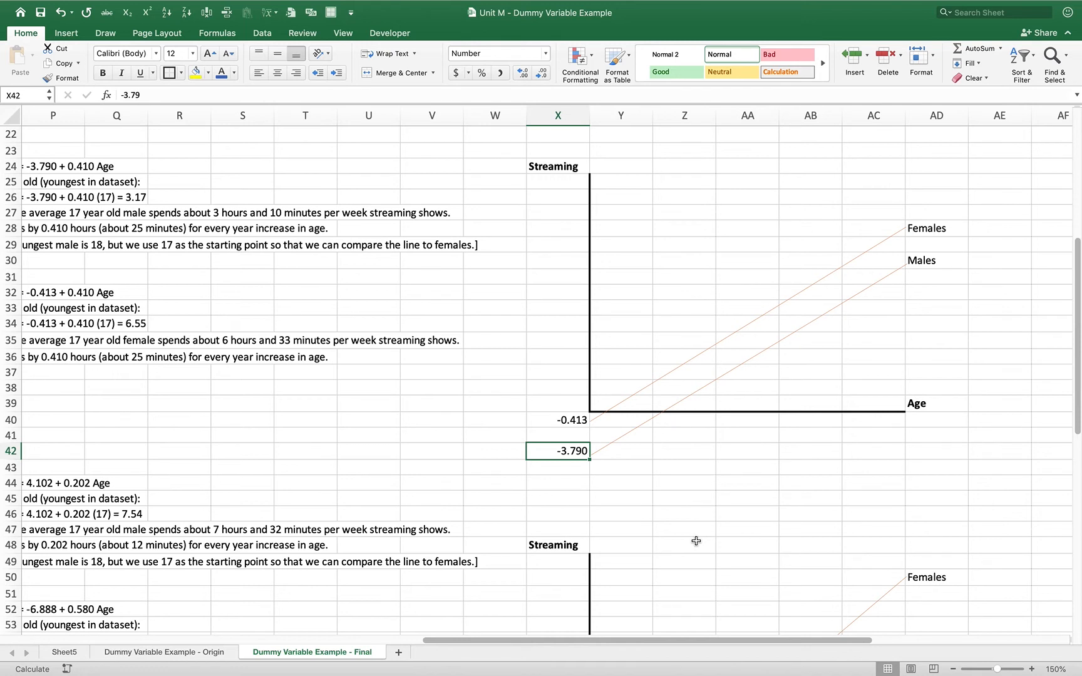
- Check the Female variable's p-value in L39 and its coefficient in I39 of the Age, Female regression
{"action": "key", "text": "Left"}
{"action": "key", "text": "Left"}
{"action": "key", "text": "Left"}
{"action": "key", "text": "Left"}
{"action": "key", "text": "Left"}
{"action": "key", "text": "Left"}
{"action": "key", "text": "Left"}
{"action": "key", "text": "Left"}
{"action": "key", "text": "Left"}
{"action": "key", "text": "Left"}
{"action": "key", "text": "Left"}
{"action": "key", "text": "Left"}
{"action": "key", "text": "Left"}
{"action": "key", "text": "Left"}
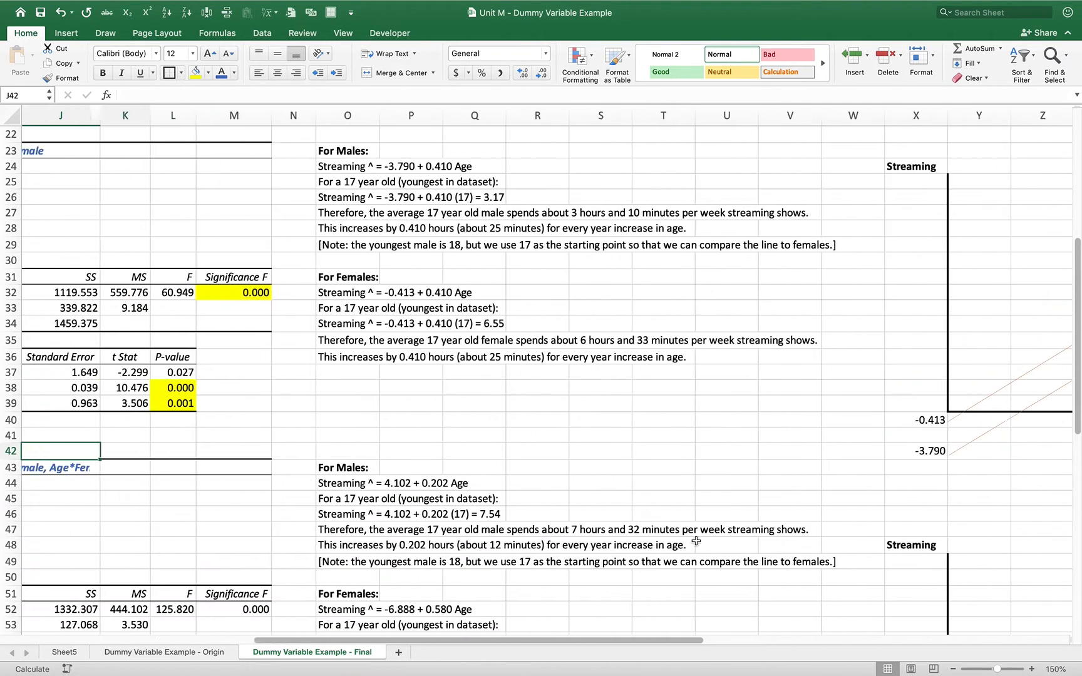
{"action": "key", "text": "Left"}
{"action": "key", "text": "Left"}
{"action": "key", "text": "Up"}
{"action": "key", "text": "Up"}
{"action": "key", "text": "Up"}
{"action": "key", "text": "Up"}
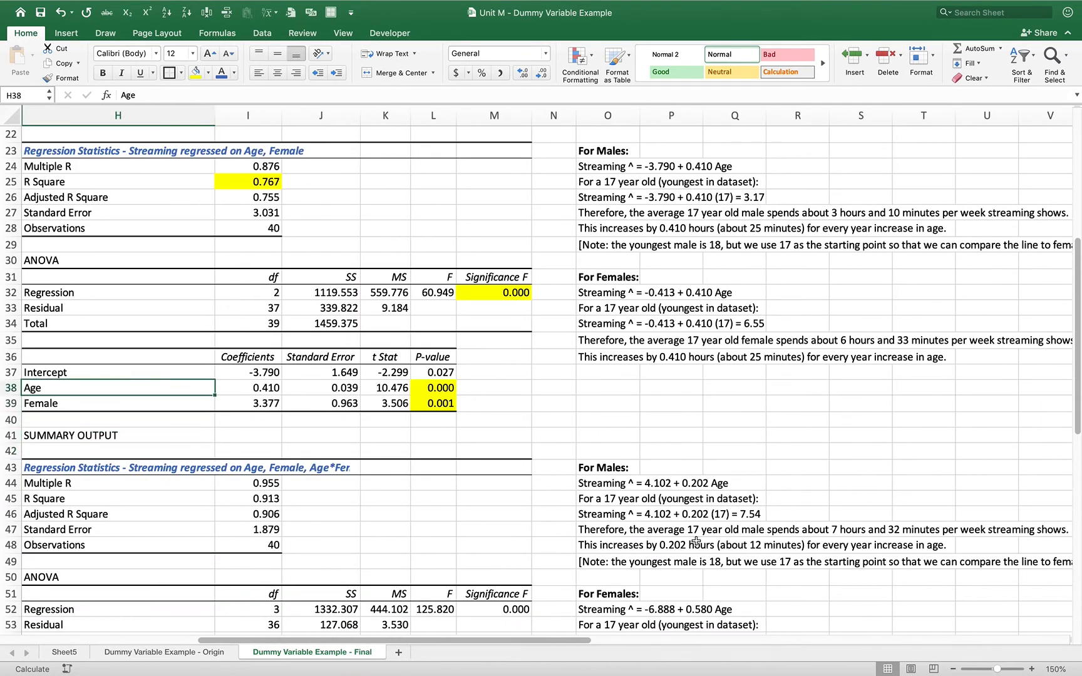
{"action": "key", "text": "Down"}
{"action": "key", "text": "Right"}
{"action": "key", "text": "Right"}
{"action": "key", "text": "Right"}
{"action": "key", "text": "Right"}
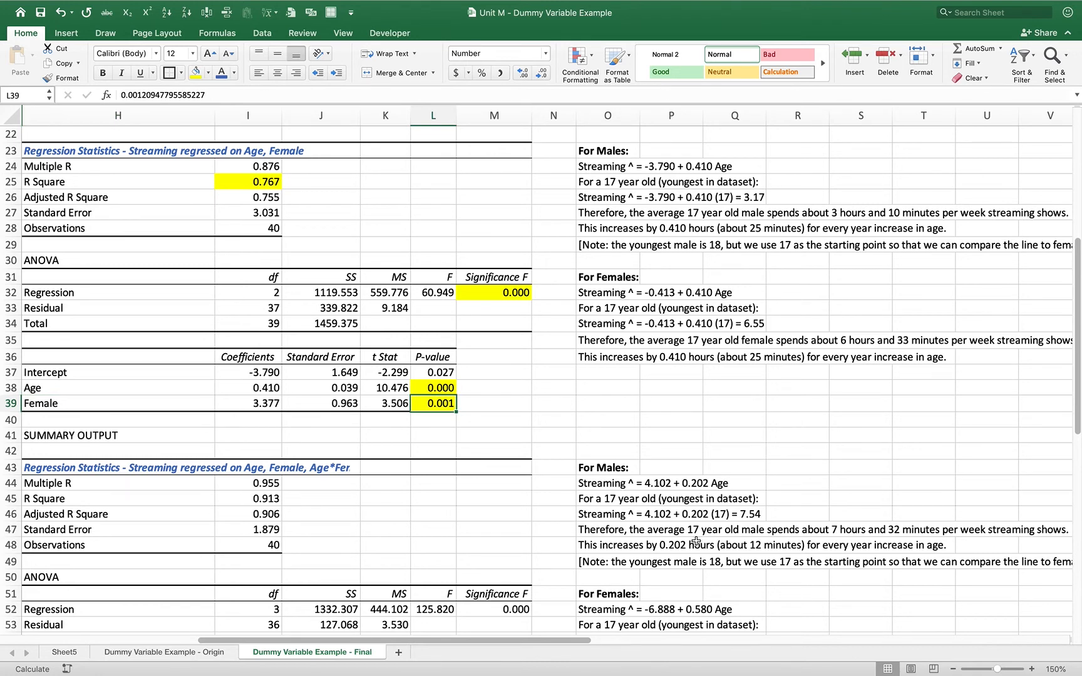
{"action": "key", "text": "Left"}
{"action": "key", "text": "Left"}
{"action": "key", "text": "Left"}
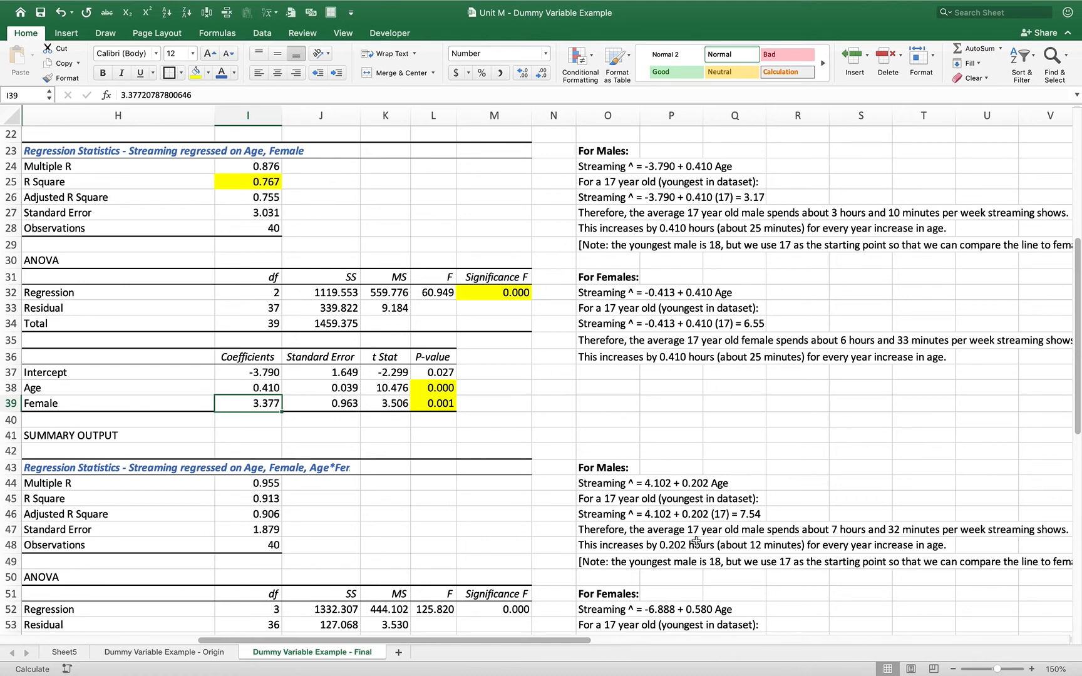
- Read the R Square value in I25 for the regression of streaming on Age and Female
{"action": "key", "text": "Up"}
{"action": "key", "text": "Up"}
{"action": "key", "text": "Up"}
{"action": "key", "text": "Up"}
{"action": "key", "text": "Up"}
{"action": "key", "text": "Up"}
{"action": "key", "text": "Up"}
{"action": "key", "text": "Up"}
{"action": "key", "text": "Up"}
{"action": "key", "text": "Up"}
{"action": "key", "text": "Up"}
{"action": "key", "text": "Up"}
{"action": "key", "text": "Up"}
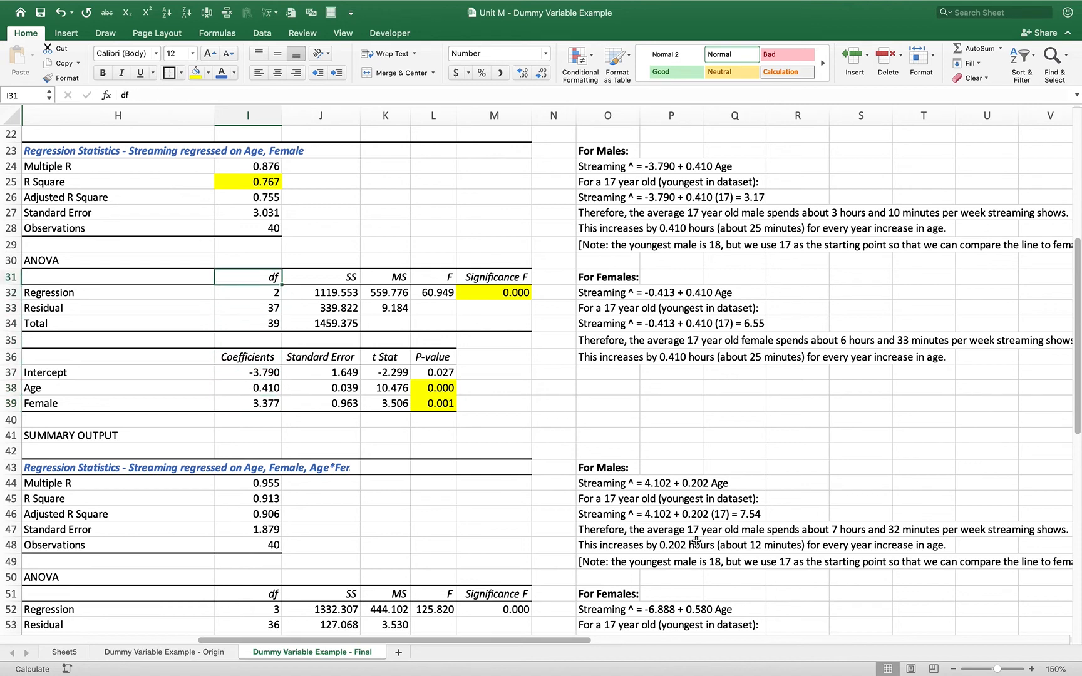
{"action": "key", "text": "Up"}
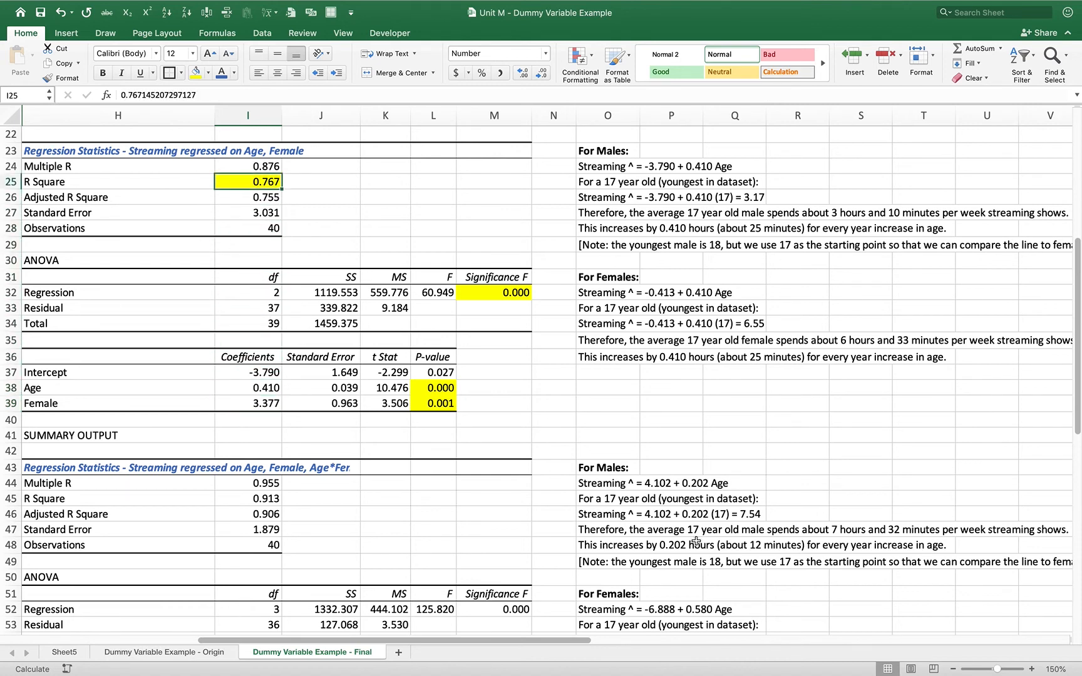
- Read the title of the Age, Female, Age*Female regression in H43, including its interaction term
{"action": "key", "text": "Down"}
{"action": "key", "text": "Down"}
{"action": "key", "text": "Down"}
{"action": "key", "text": "Down"}
{"action": "key", "text": "Down"}
{"action": "key", "text": "Down"}
{"action": "key", "text": "Down"}
{"action": "key", "text": "Down"}
{"action": "key", "text": "Down"}
{"action": "key", "text": "Down"}
{"action": "key", "text": "Down"}
{"action": "key", "text": "Down"}
{"action": "key", "text": "Down"}
{"action": "key", "text": "Down"}
{"action": "key", "text": "Down"}
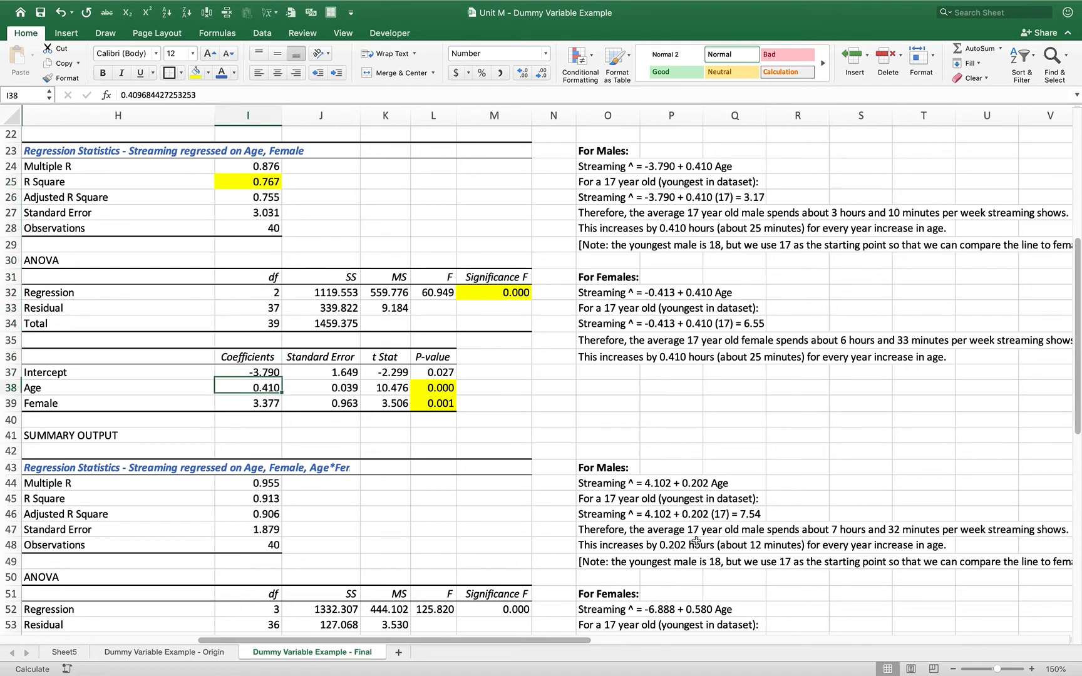
{"action": "key", "text": "Down"}
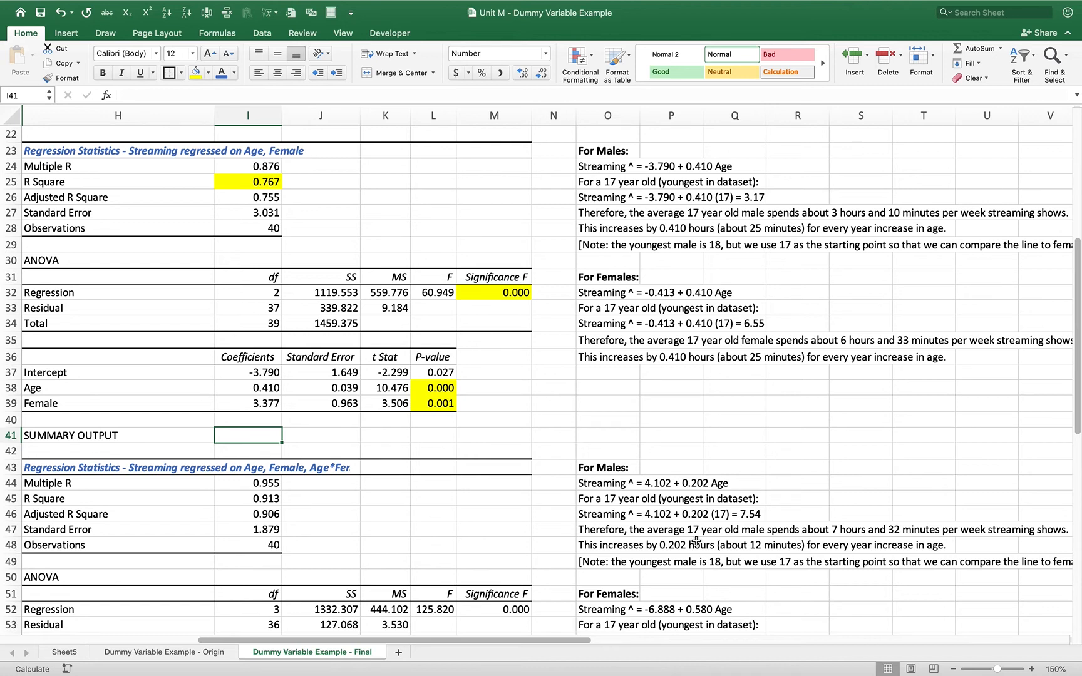
{"action": "key", "text": "Down"}
{"action": "key", "text": "Down"}
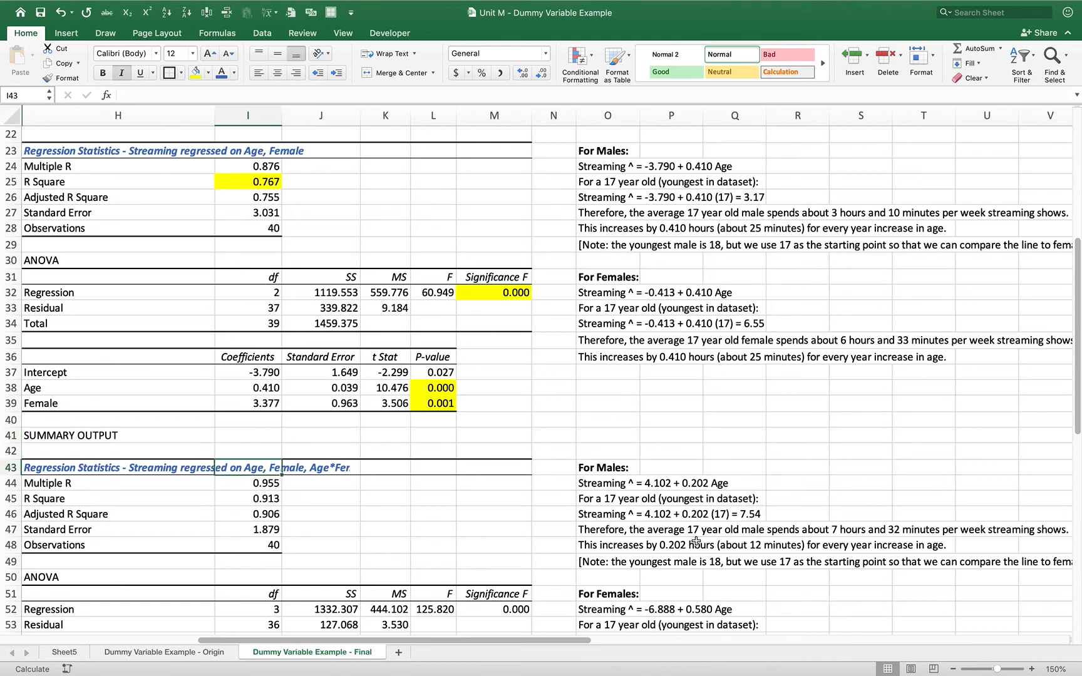
{"action": "key", "text": "Down"}
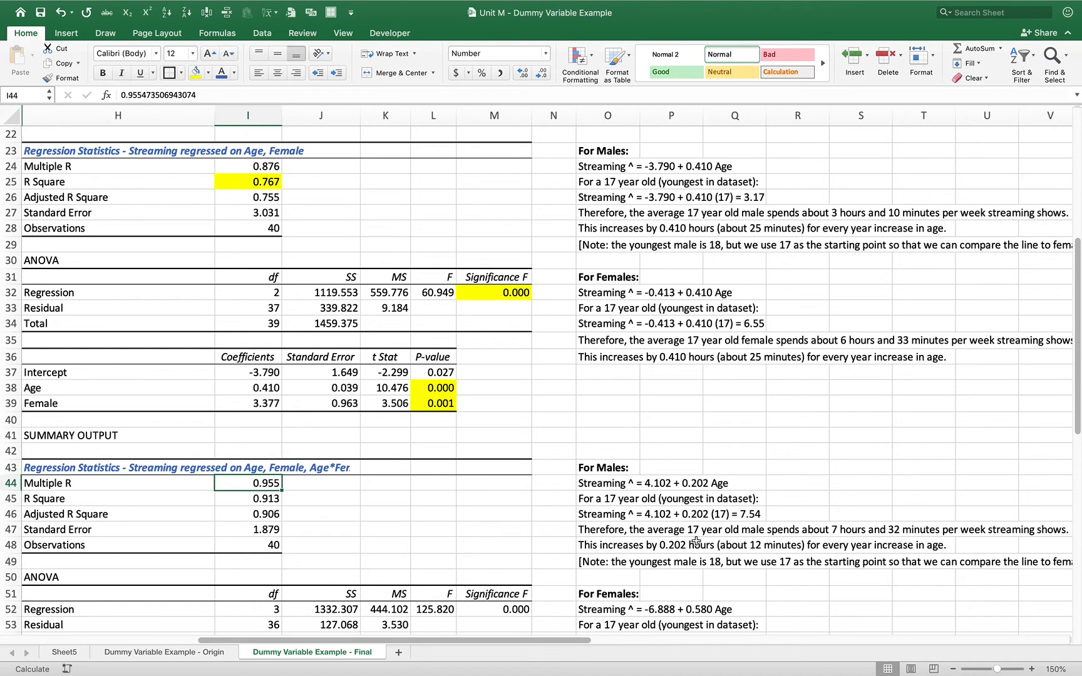
{"action": "key", "text": "Left"}
{"action": "key", "text": "Up"}
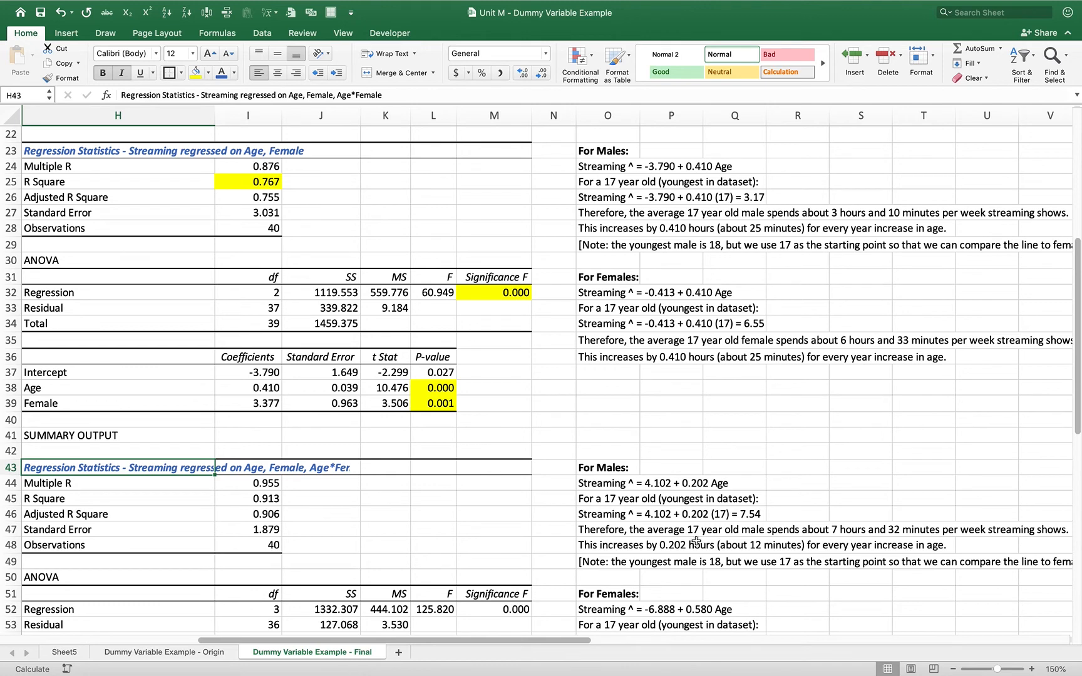
{"action": "key", "text": "Right"}
{"action": "key", "text": "Right"}
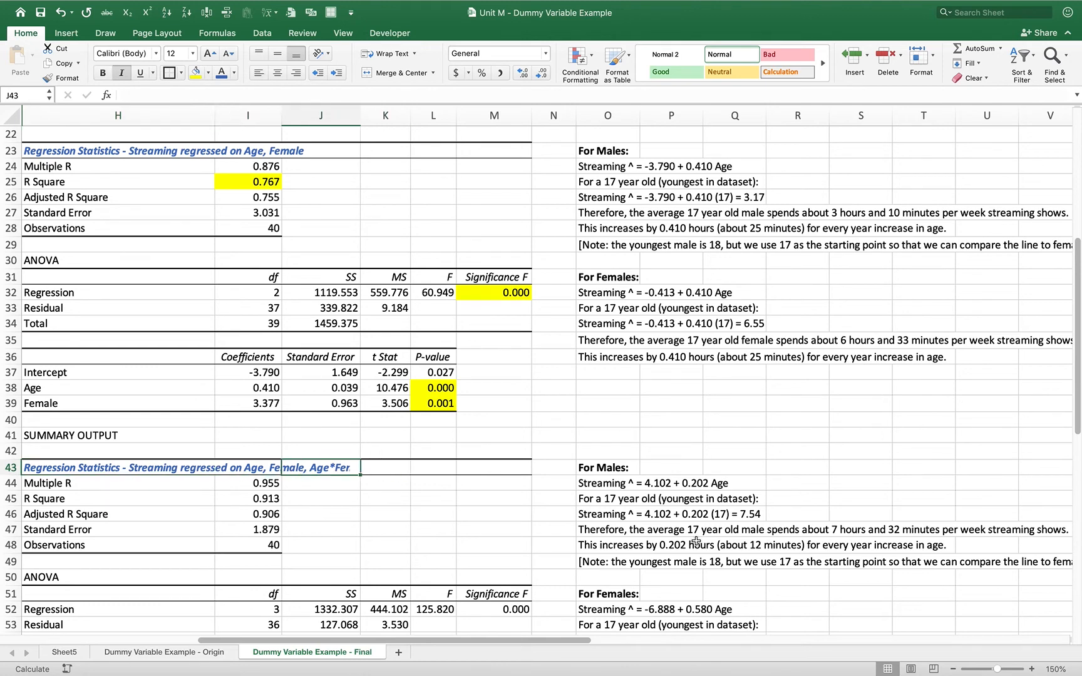
{"action": "key", "text": "Left"}
{"action": "key", "text": "Left"}
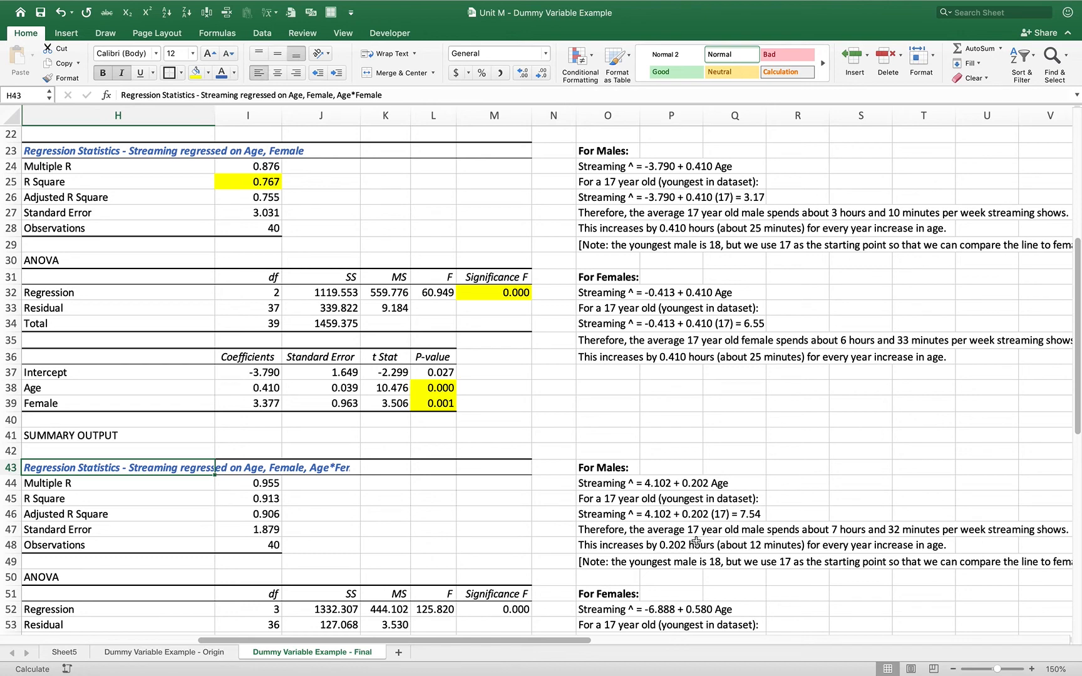
- Highlight the R Square in I45 and the Significance F in M52 of the Age*Female regression in yellow
{"action": "key", "text": "Down"}
{"action": "key", "text": "Down"}
{"action": "key", "text": "Down"}
{"action": "key", "text": "Down"}
{"action": "key", "text": "Down"}
{"action": "key", "text": "Down"}
{"action": "key", "text": "Down"}
{"action": "key", "text": "Down"}
{"action": "key", "text": "Down"}
{"action": "key", "text": "Down"}
{"action": "key", "text": "Down"}
{"action": "key", "text": "Down"}
{"action": "key", "text": "Down"}
{"action": "key", "text": "Down"}
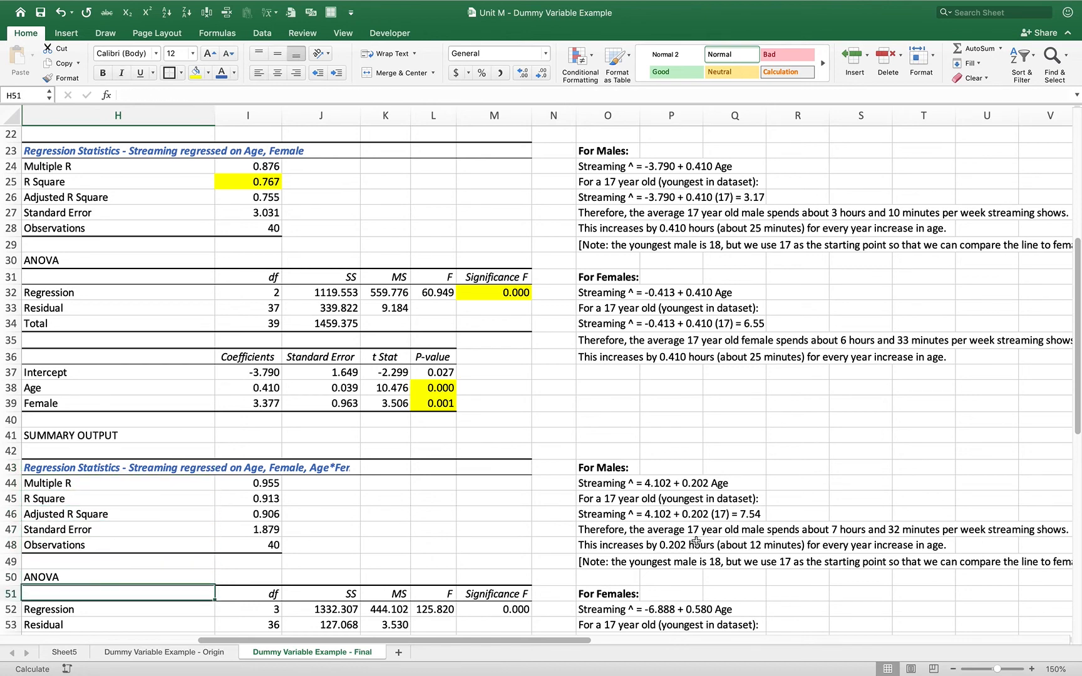
{"action": "key", "text": "Down"}
{"action": "key", "text": "Down"}
{"action": "key", "text": "Down"}
{"action": "key", "text": "Down"}
{"action": "key", "text": "Down"}
{"action": "key", "text": "Down"}
{"action": "key", "text": "Down"}
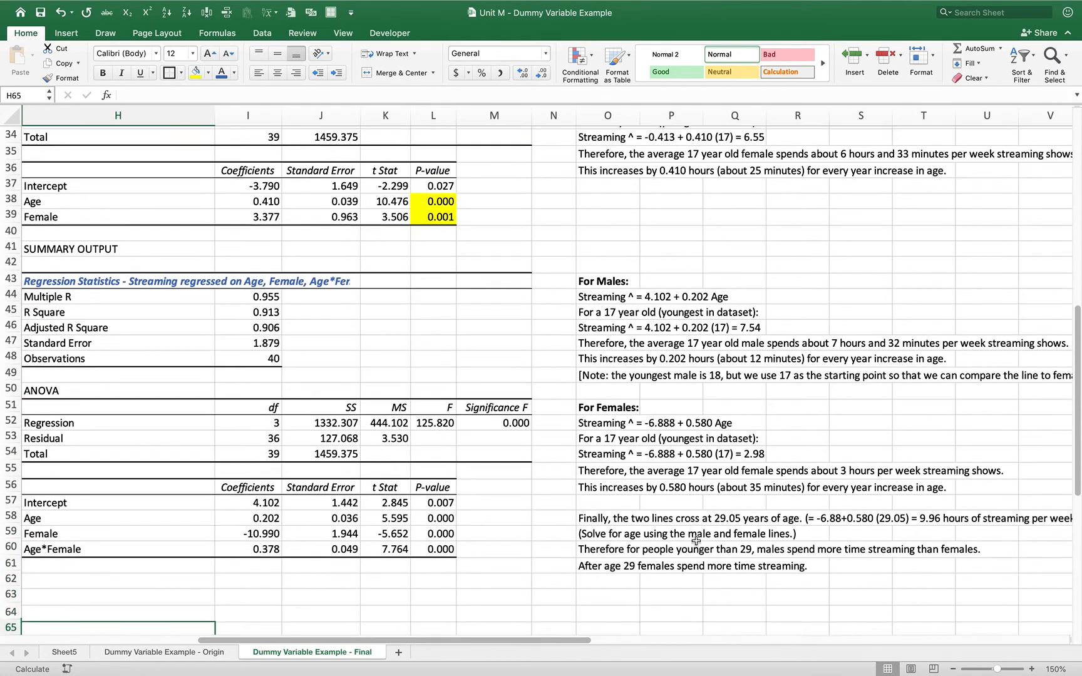
{"action": "key", "text": "Up"}
{"action": "key", "text": "Up"}
{"action": "key", "text": "Up"}
{"action": "key", "text": "Up"}
{"action": "key", "text": "Up"}
{"action": "key", "text": "Up"}
{"action": "key", "text": "Up"}
{"action": "key", "text": "Up"}
{"action": "key", "text": "Up"}
{"action": "key", "text": "Up"}
{"action": "key", "text": "Up"}
{"action": "key", "text": "Up"}
{"action": "key", "text": "Up"}
{"action": "key", "text": "Up"}
{"action": "key", "text": "Up"}
{"action": "key", "text": "Up"}
{"action": "key", "text": "Up"}
{"action": "key", "text": "Up"}
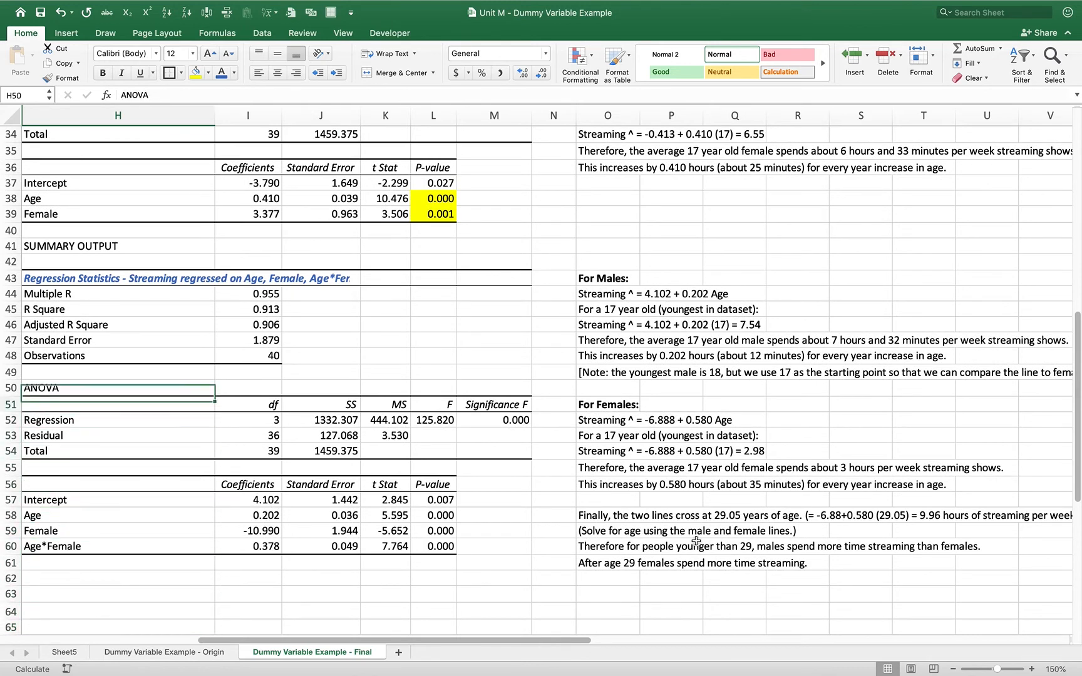
{"action": "key", "text": "Up"}
{"action": "key", "text": "Right"}
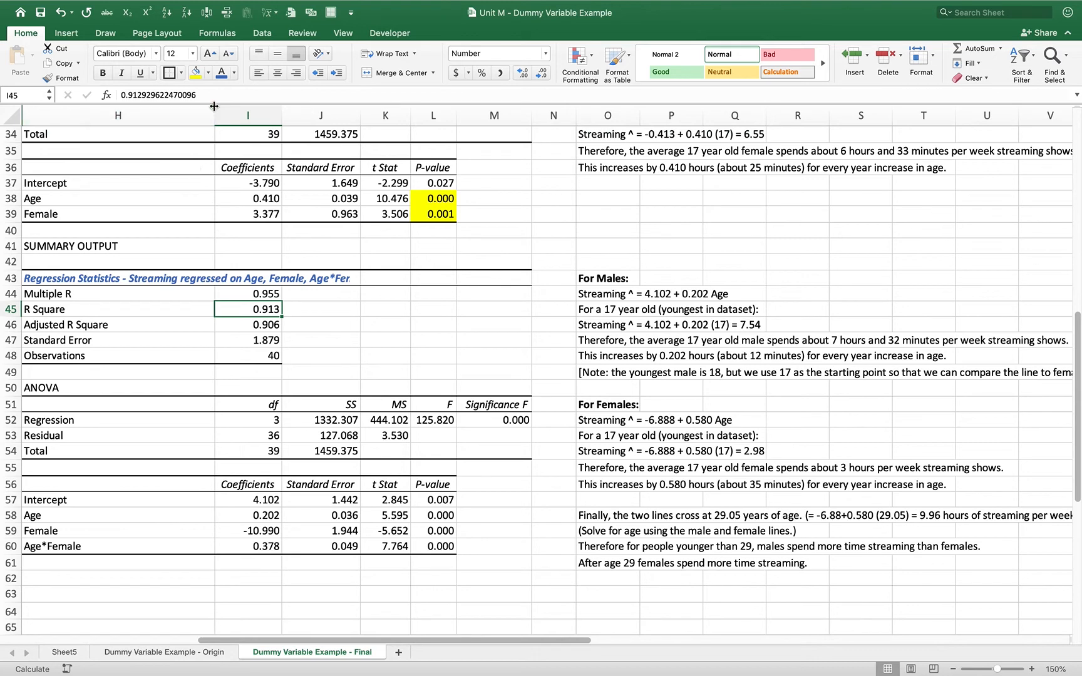
{"action": "left_click", "coordinate": [197, 73]}
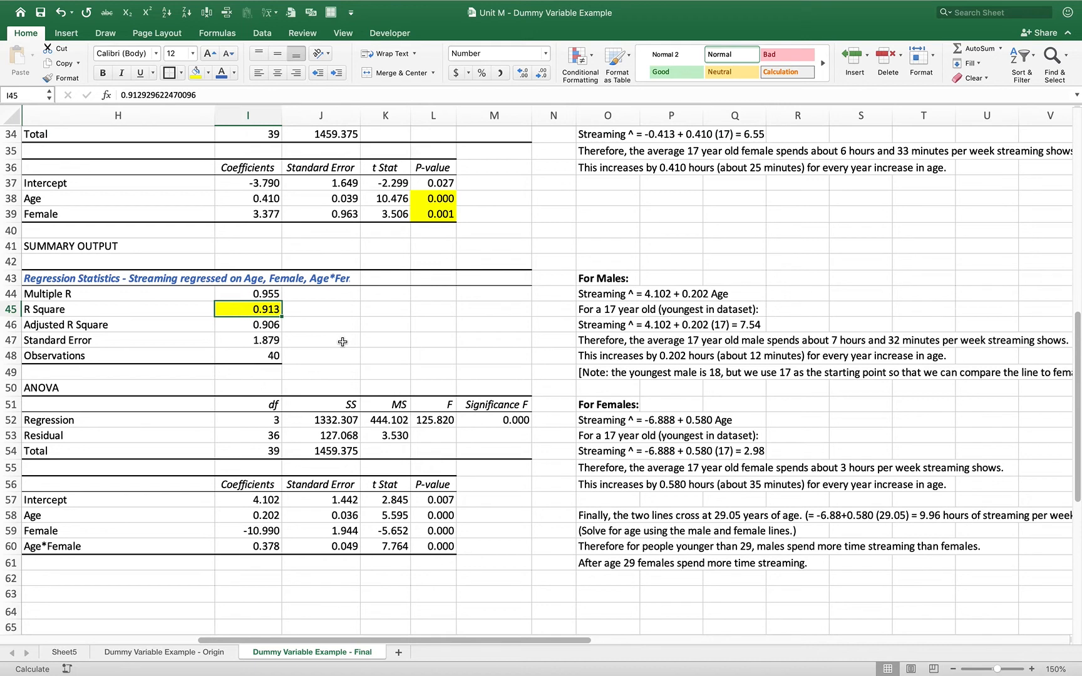
{"action": "left_click", "coordinate": [496, 421]}
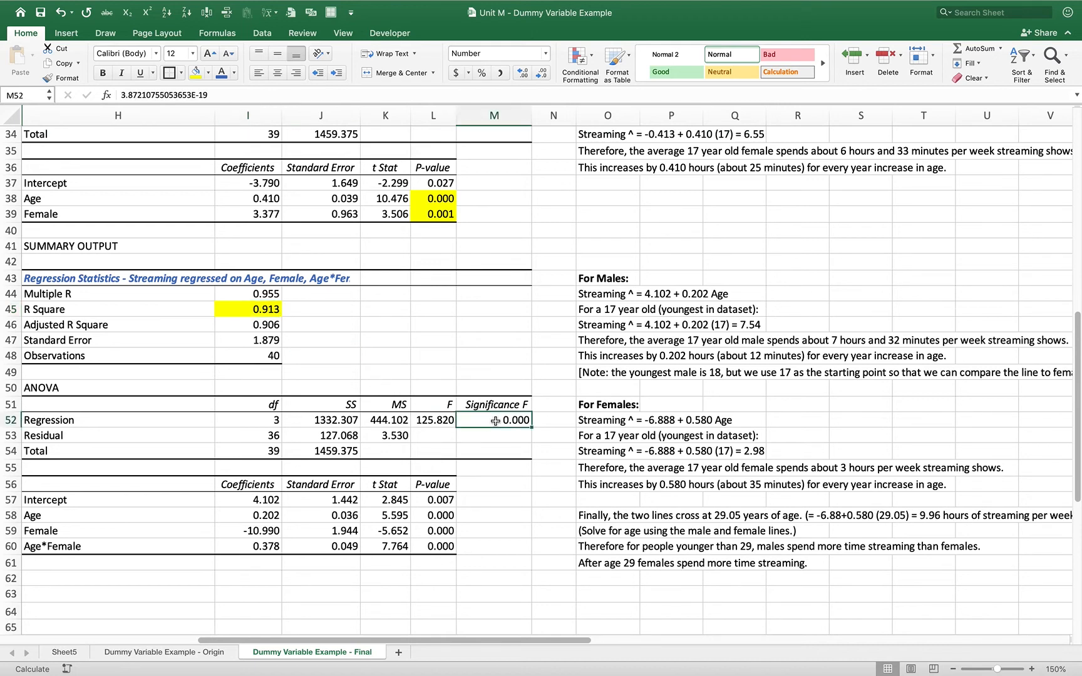
{"action": "left_click", "coordinate": [197, 74]}
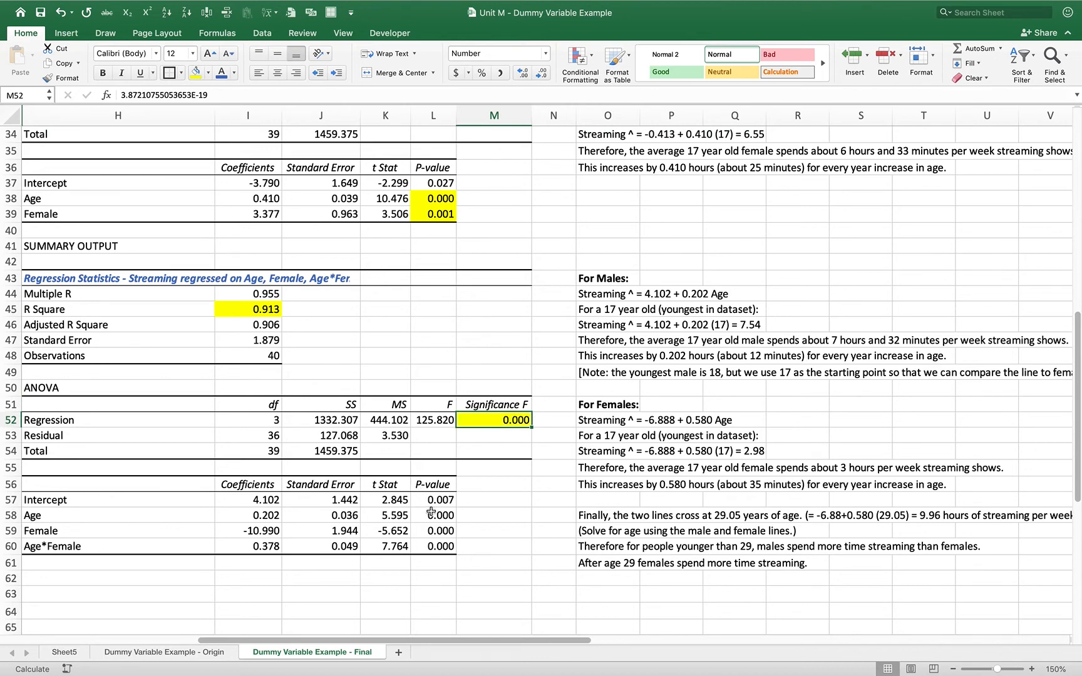
- Highlight the Age, Female and Age*Female p-values in L58:L60 in yellow
{"action": "left_click_drag", "start_coordinate": [431, 514], "coordinate": [436, 546]}
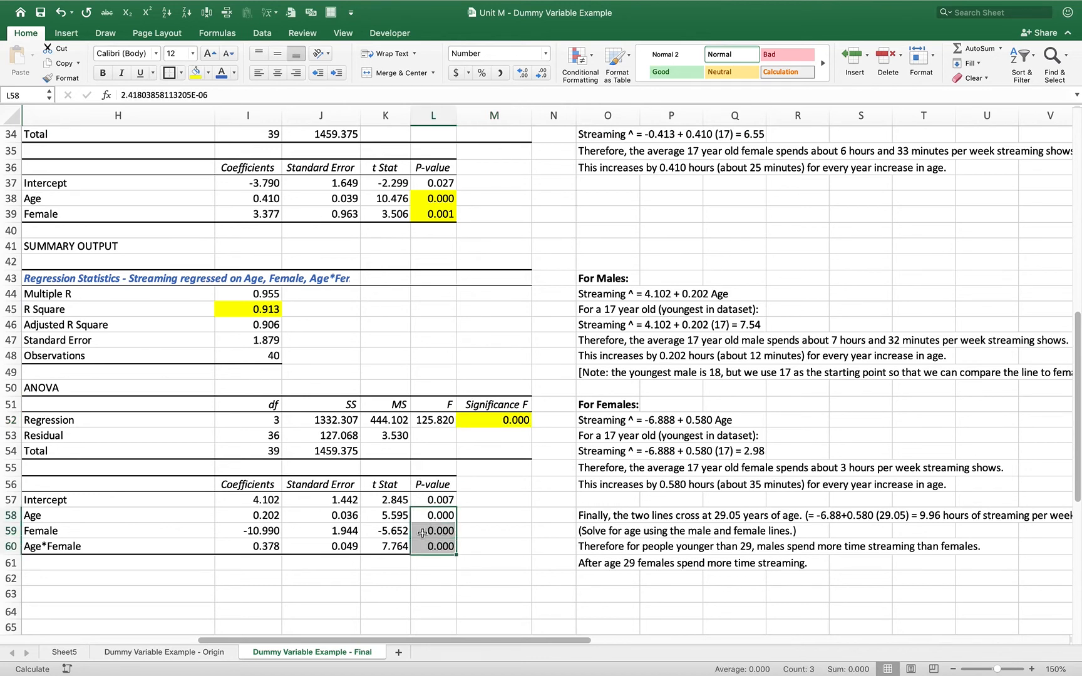
{"action": "left_click", "coordinate": [196, 73]}
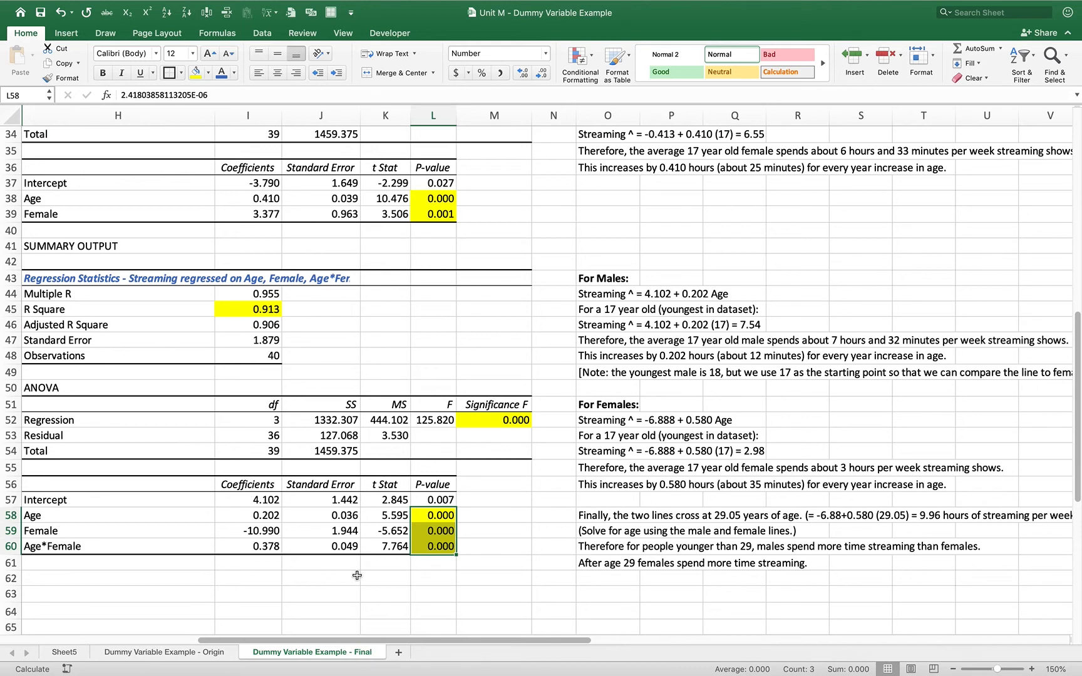
{"action": "left_click", "coordinate": [398, 579]}
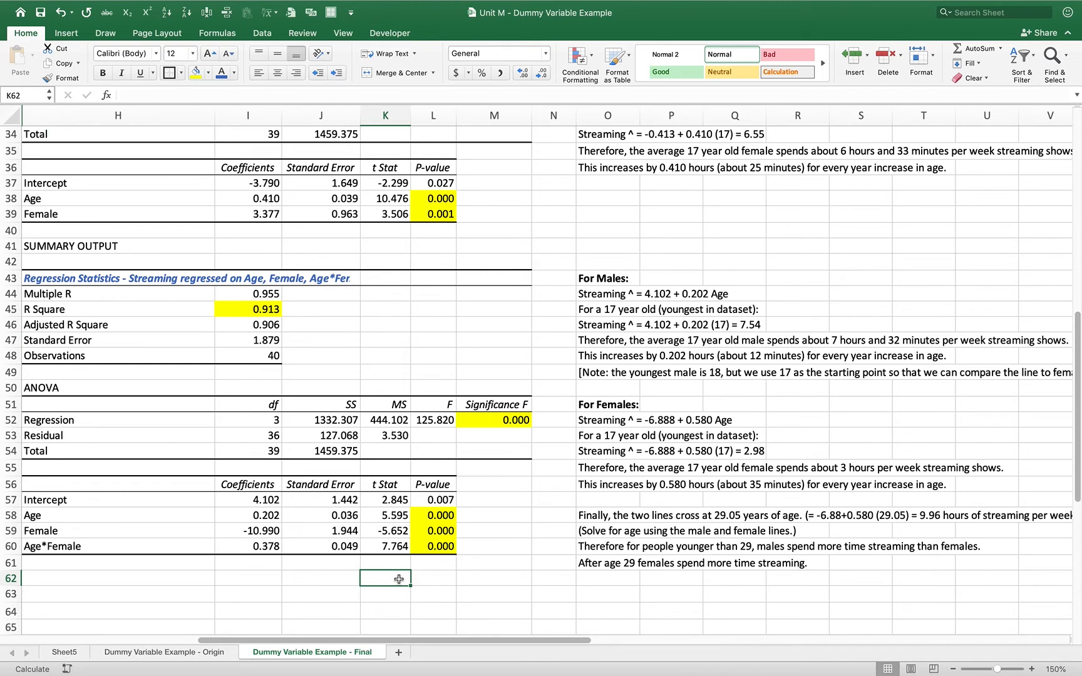
- Change the fill of the Age*Female p-value in L60 to orange
{"action": "key", "text": "Up"}
{"action": "key", "text": "Up"}
{"action": "key", "text": "Right"}
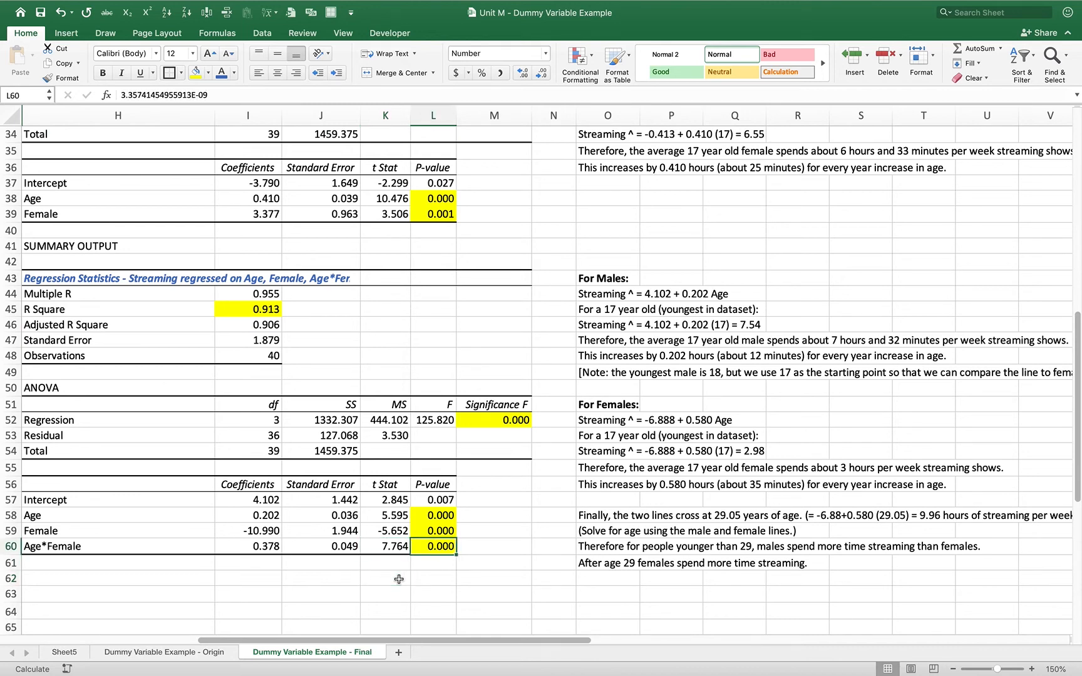
{"action": "left_click", "coordinate": [209, 74]}
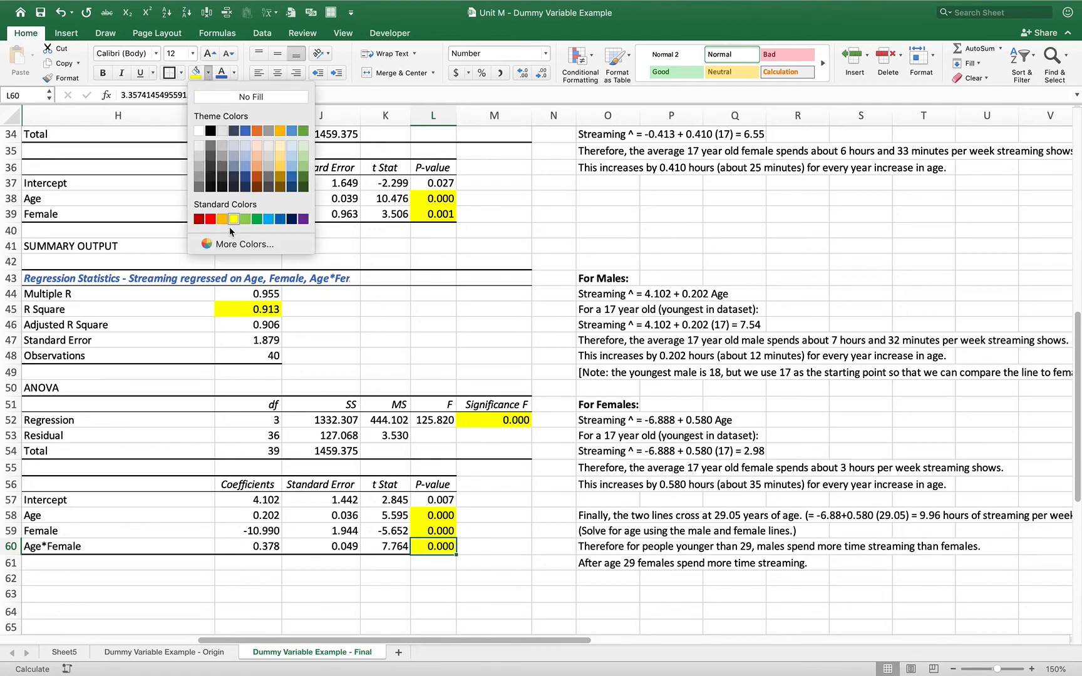
{"action": "left_click", "coordinate": [225, 219]}
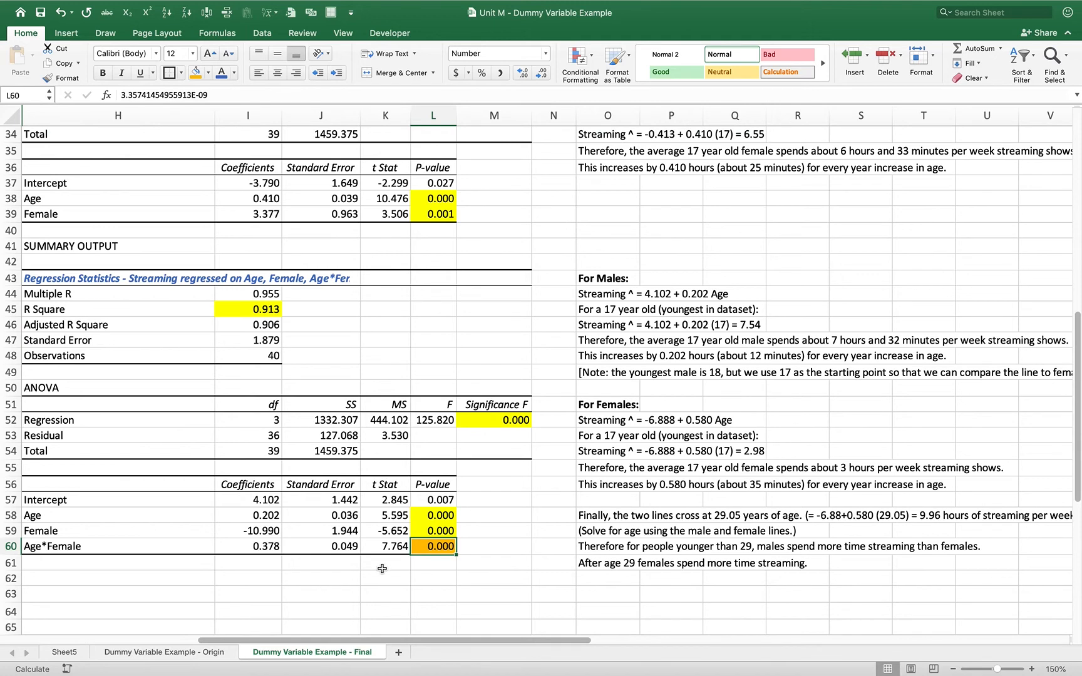
- Check the Age p-value in L19 of the first regression, above the Age, Female output
{"action": "left_click", "coordinate": [432, 231]}
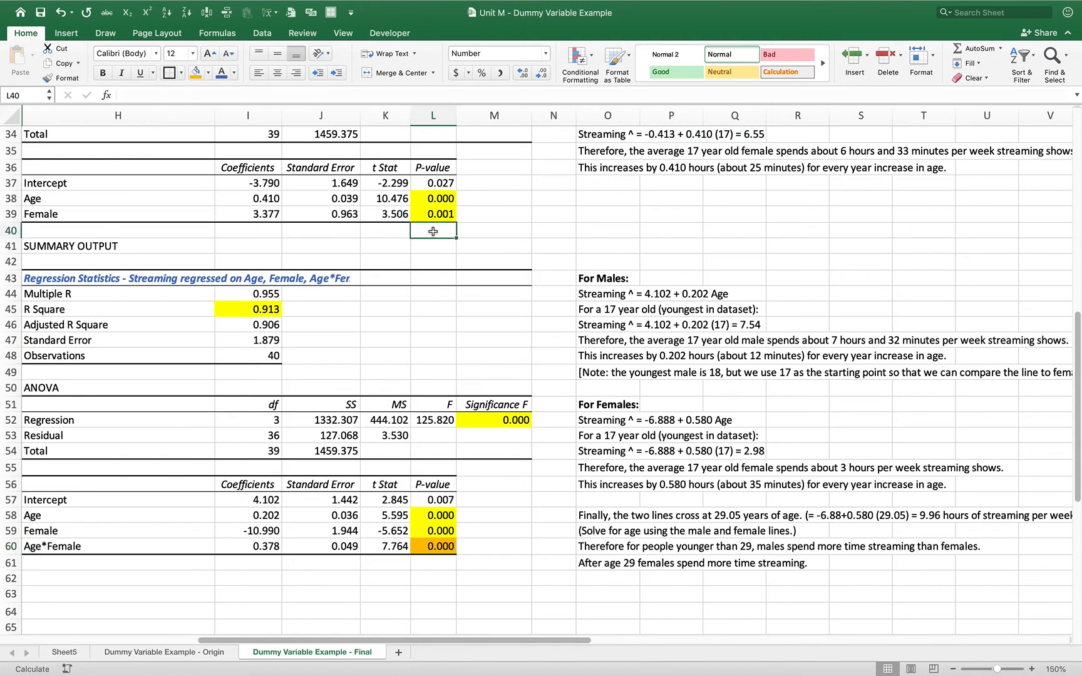
{"action": "key", "text": "Up"}
{"action": "key", "text": "Up"}
{"action": "key", "text": "Up"}
{"action": "key", "text": "Up"}
{"action": "key", "text": "Up"}
{"action": "key", "text": "Up"}
{"action": "key", "text": "Up"}
{"action": "key", "text": "Up"}
{"action": "key", "text": "Up"}
{"action": "key", "text": "Up"}
{"action": "key", "text": "Up"}
{"action": "key", "text": "Up"}
{"action": "key", "text": "Up"}
{"action": "key", "text": "Up"}
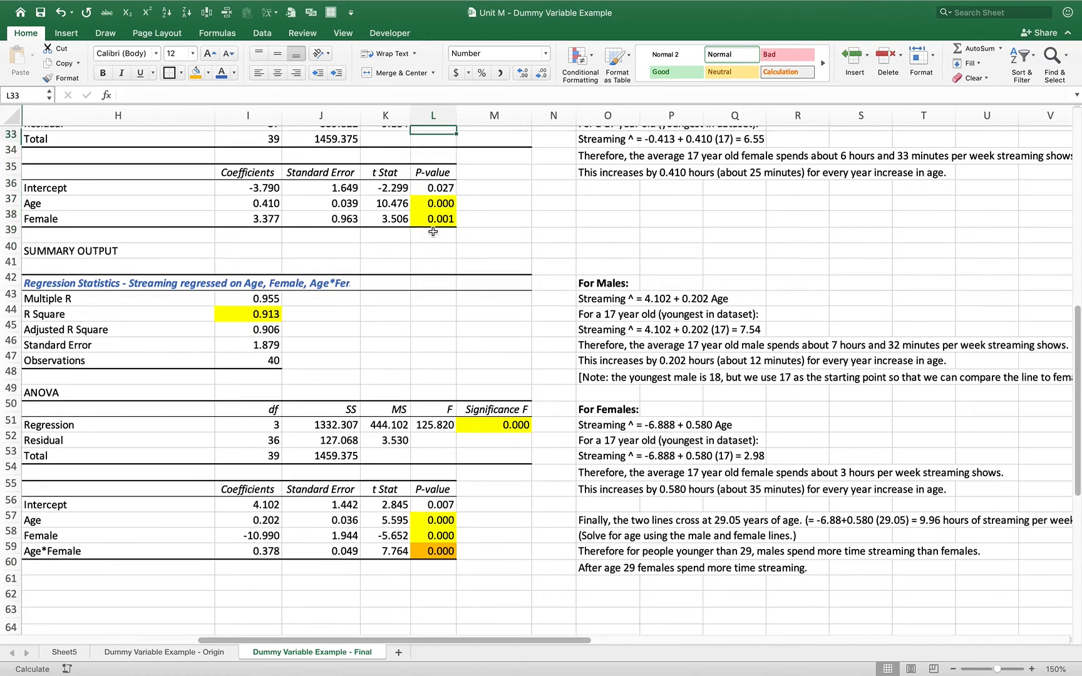
{"action": "key", "text": "Up"}
{"action": "key", "text": "Up"}
{"action": "key", "text": "Up"}
{"action": "key", "text": "Up"}
{"action": "key", "text": "Up"}
{"action": "key", "text": "Up"}
{"action": "key", "text": "Up"}
{"action": "key", "text": "Up"}
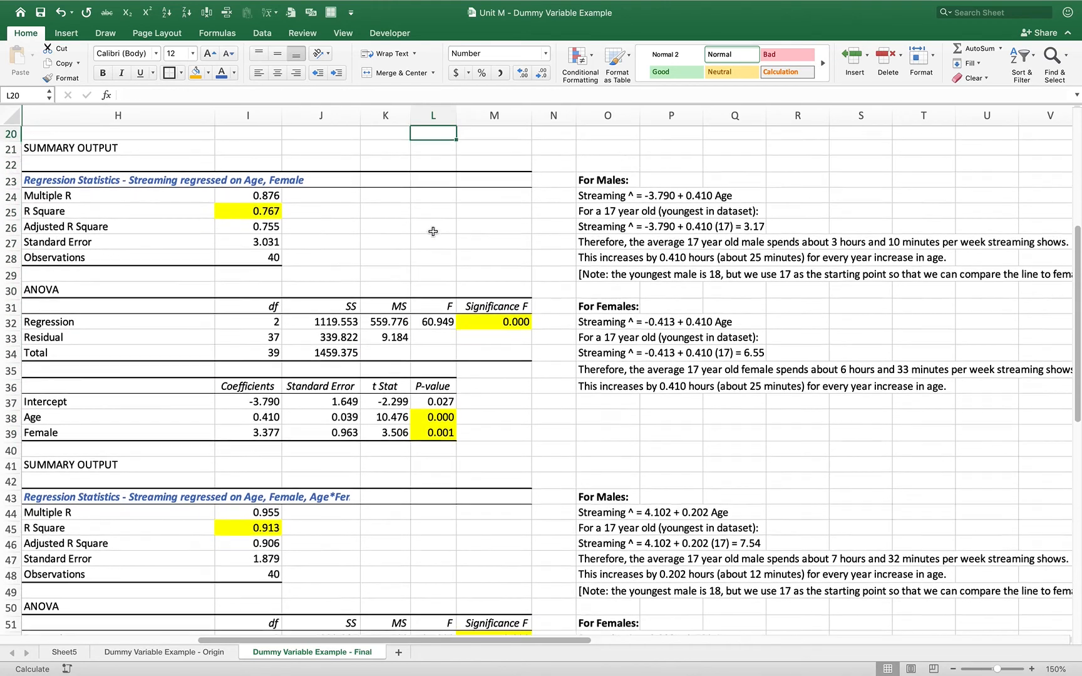
- Check the Age and Female p-values in L38:L39 of the Age, Female regression
{"action": "key", "text": "Down"}
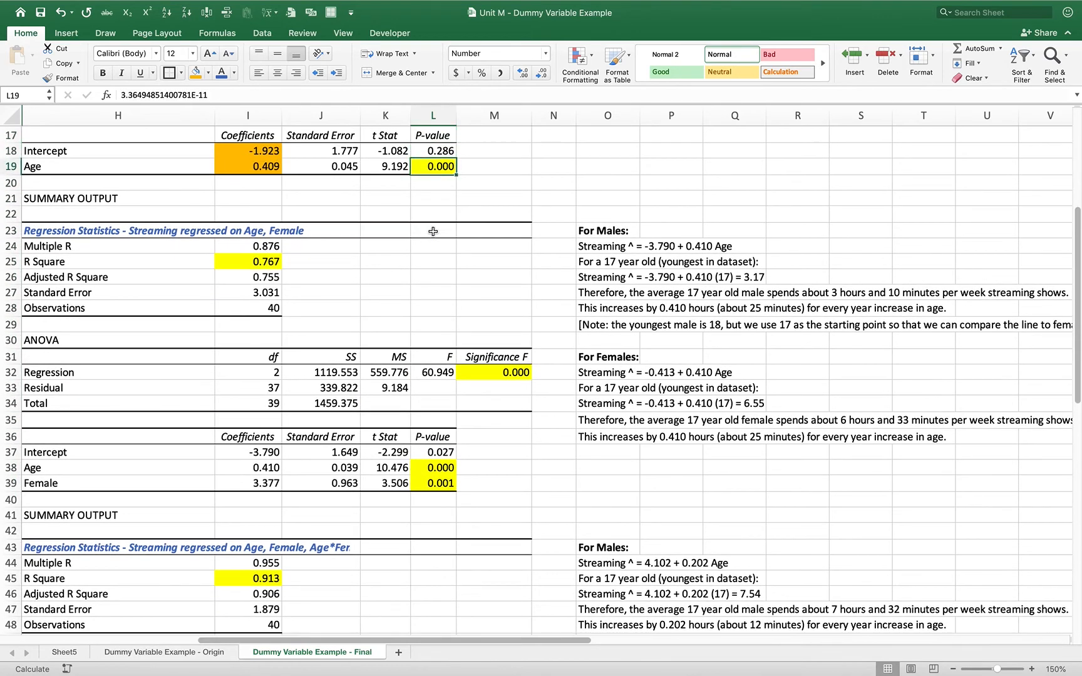
{"action": "key", "text": "Down"}
{"action": "key", "text": "Down"}
{"action": "key", "text": "Down"}
{"action": "key", "text": "Down"}
{"action": "key", "text": "Down"}
{"action": "key", "text": "Down"}
{"action": "key", "text": "Down"}
{"action": "key", "text": "Down"}
{"action": "key", "text": "Down"}
{"action": "key", "text": "Down"}
{"action": "key", "text": "Down"}
{"action": "key", "text": "Down"}
{"action": "key", "text": "Down"}
{"action": "key", "text": "Down"}
{"action": "key", "text": "Down"}
{"action": "key", "text": "Down"}
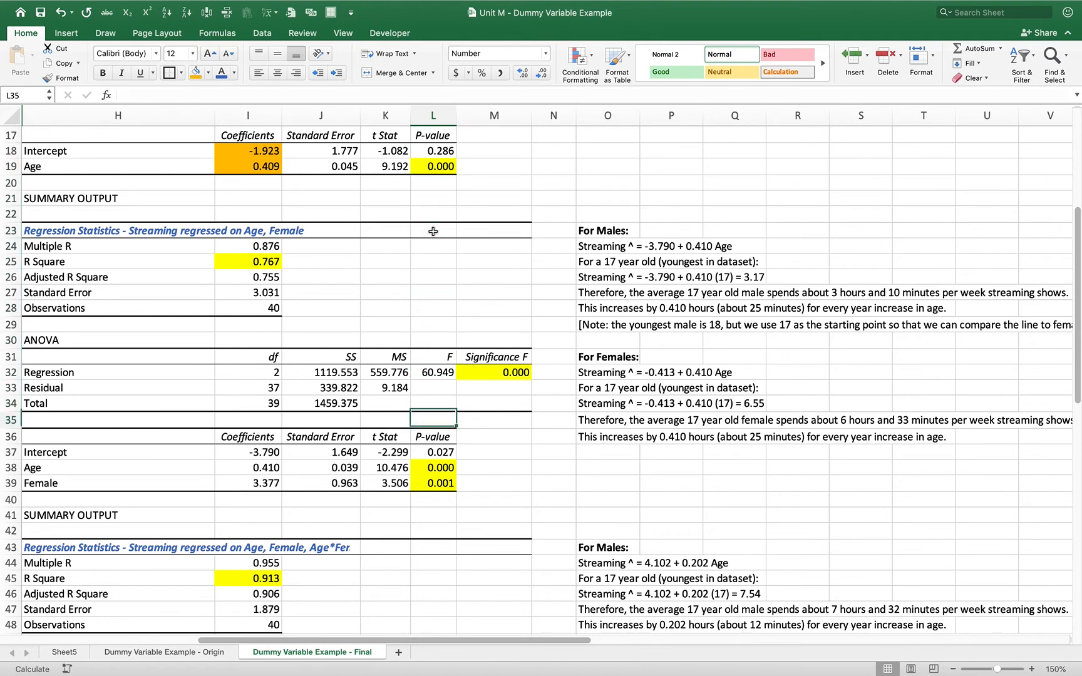
{"action": "key", "text": "Down"}
{"action": "key", "text": "Down"}
{"action": "key", "text": "Down"}
{"action": "key", "text": "Down"}
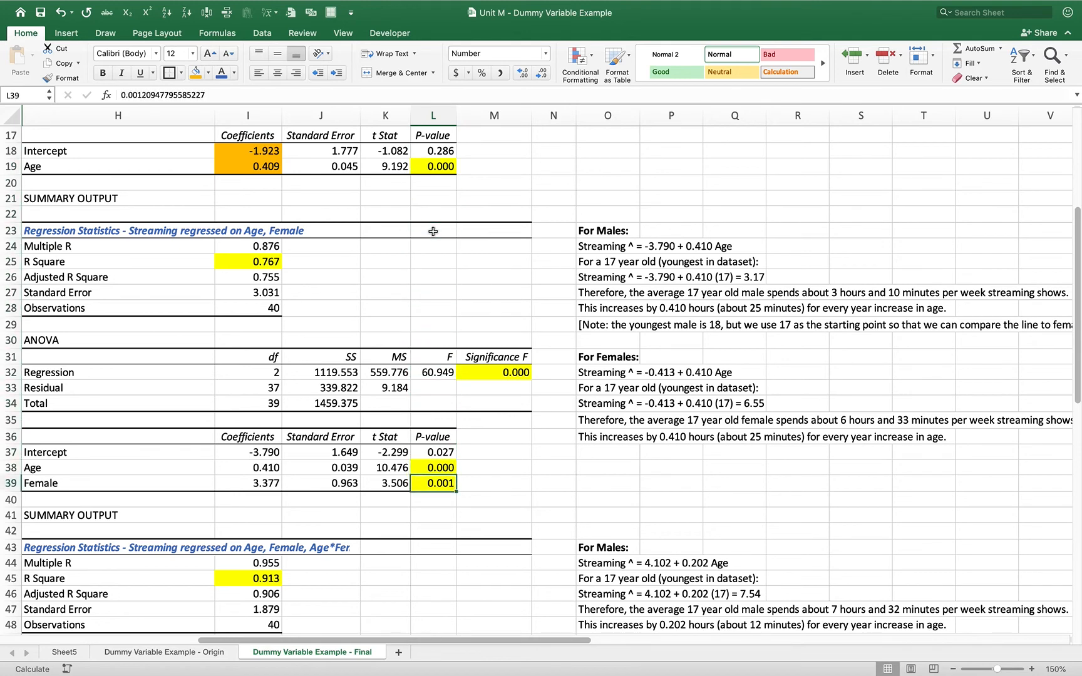
- Check the Age*Female p-value in L60 of the third regression
{"action": "key", "text": "Down"}
{"action": "key", "text": "Down"}
{"action": "key", "text": "Down"}
{"action": "key", "text": "Down"}
{"action": "key", "text": "Down"}
{"action": "key", "text": "Down"}
{"action": "key", "text": "Down"}
{"action": "key", "text": "Down"}
{"action": "key", "text": "Down"}
{"action": "key", "text": "Down"}
{"action": "key", "text": "Down"}
{"action": "key", "text": "Down"}
{"action": "key", "text": "Down"}
{"action": "key", "text": "Down"}
{"action": "key", "text": "Down"}
{"action": "key", "text": "Down"}
{"action": "key", "text": "Down"}
{"action": "key", "text": "Down"}
{"action": "key", "text": "Down"}
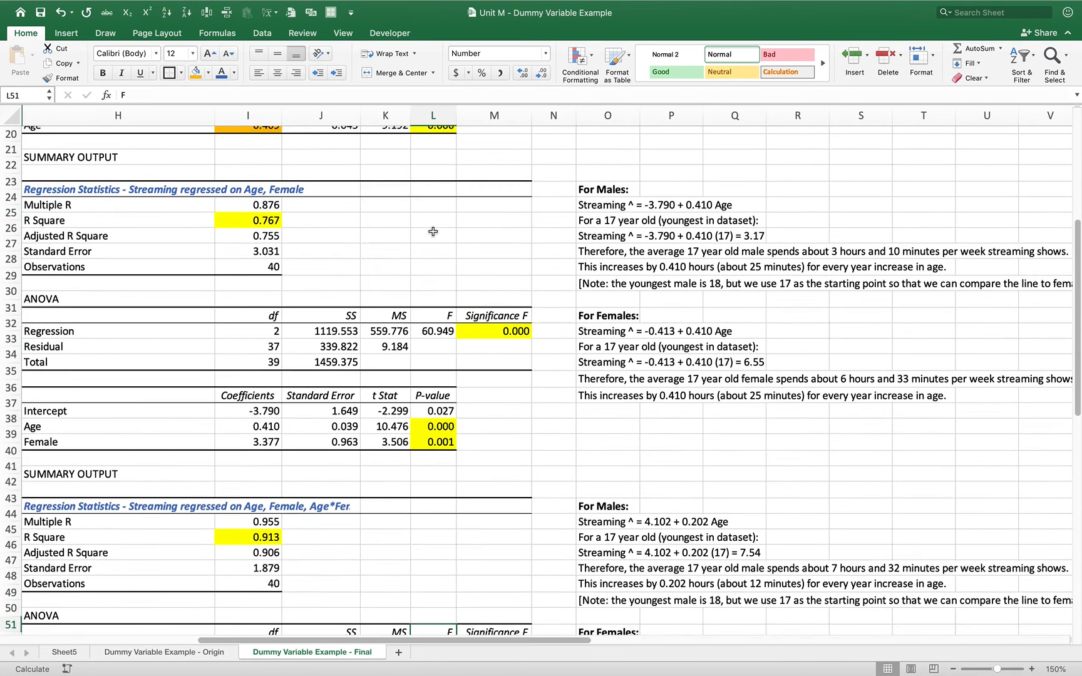
{"action": "key", "text": "Down"}
{"action": "key", "text": "Down"}
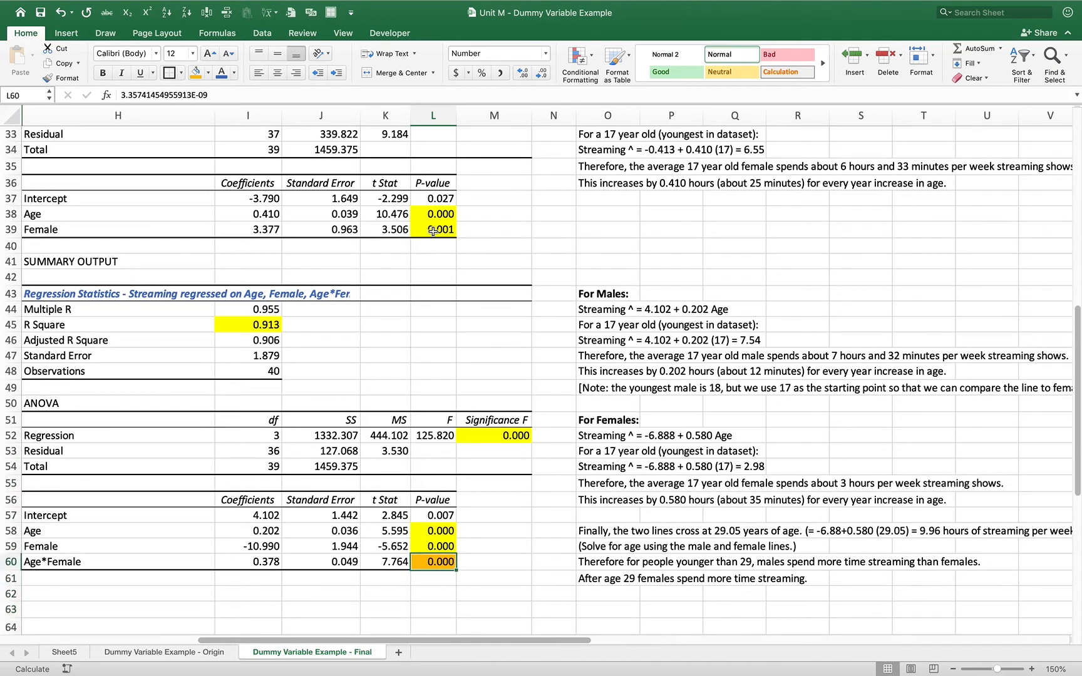
- Compare the Age and Female p-values in L58:L59 with the Age*Female p-value in L60
{"action": "key", "text": "Up"}
{"action": "key", "text": "shift+Up"}
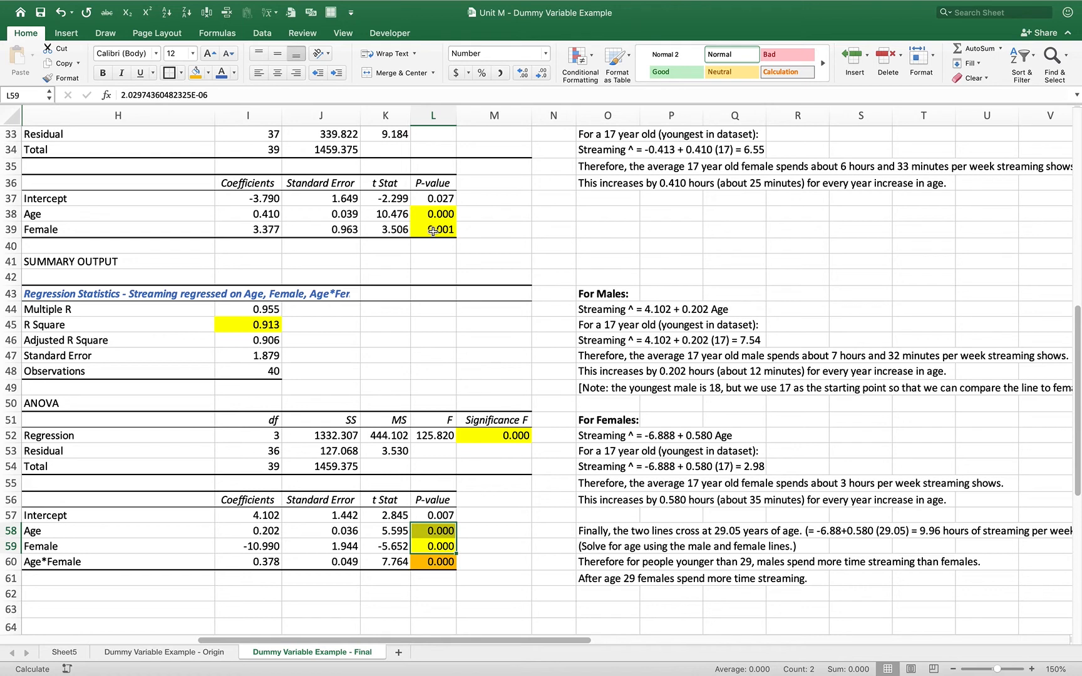
{"action": "key", "text": "Down"}
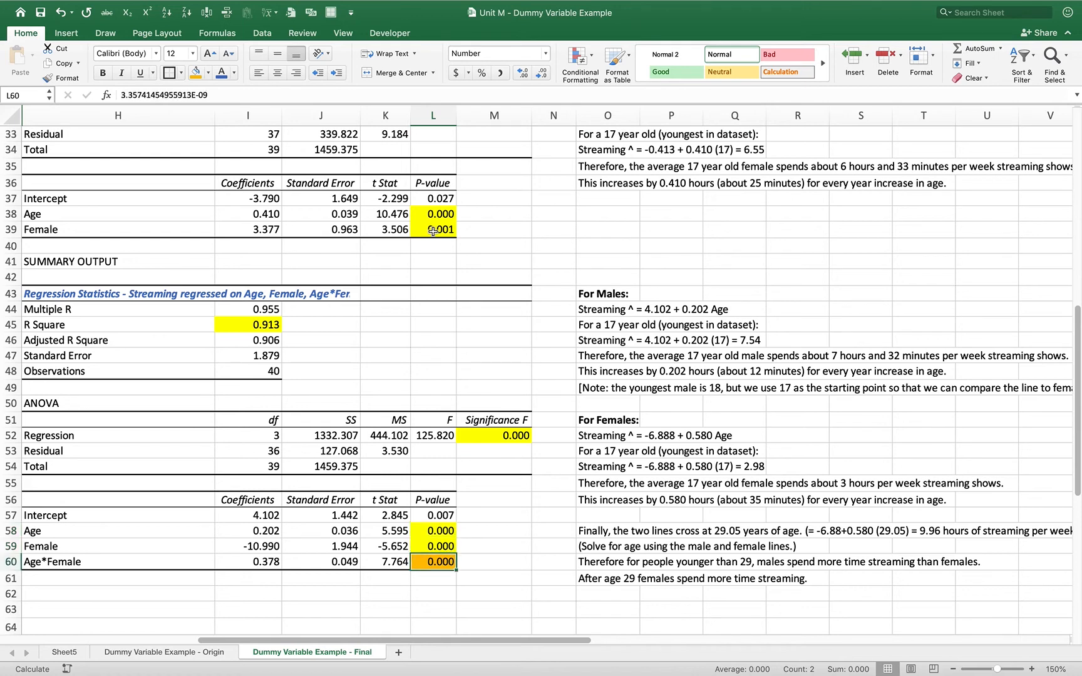
{"action": "key", "text": "Up"}
{"action": "key", "text": "Up"}
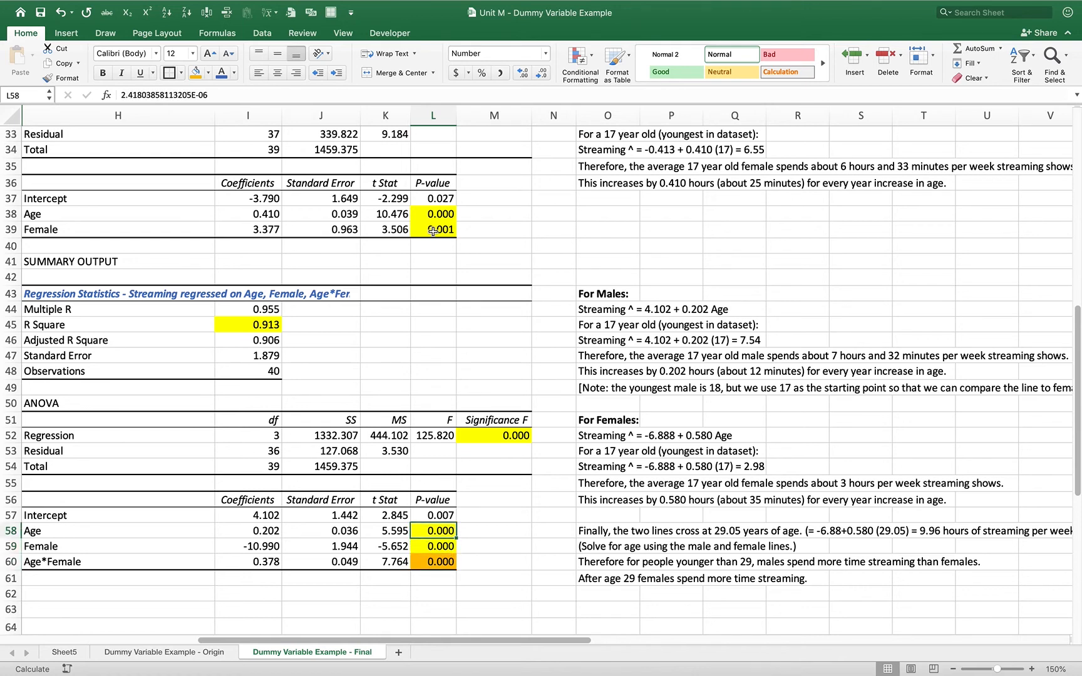
{"action": "key", "text": "Down"}
{"action": "key", "text": "Up"}
{"action": "key", "text": "Down"}
{"action": "key", "text": "Down"}
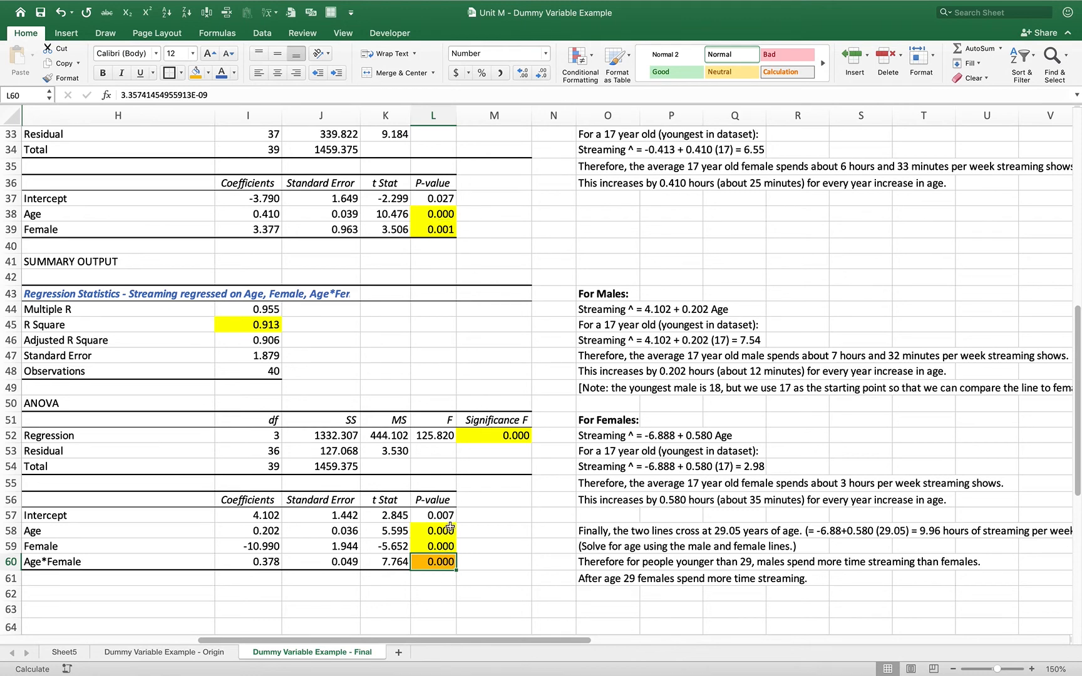
- Compare the p-values in L58:L60 of the interaction regression with those in L38:L39 of the Age, Female regression
{"action": "left_click_drag", "start_coordinate": [443, 531], "coordinate": [442, 545]}
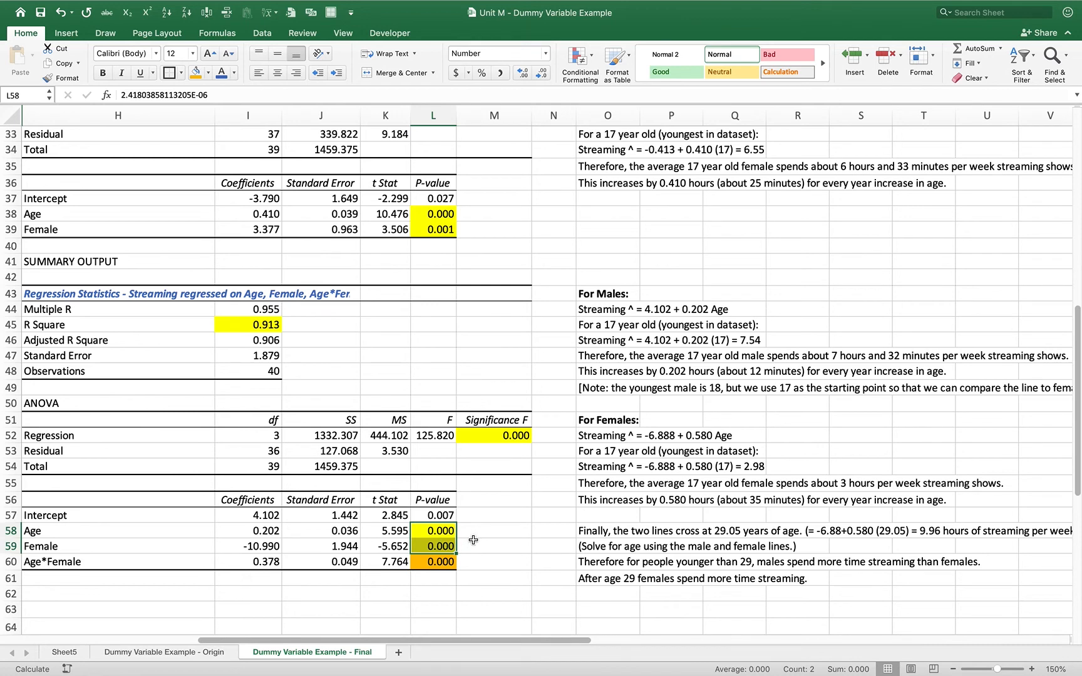
{"action": "left_click", "coordinate": [439, 560]}
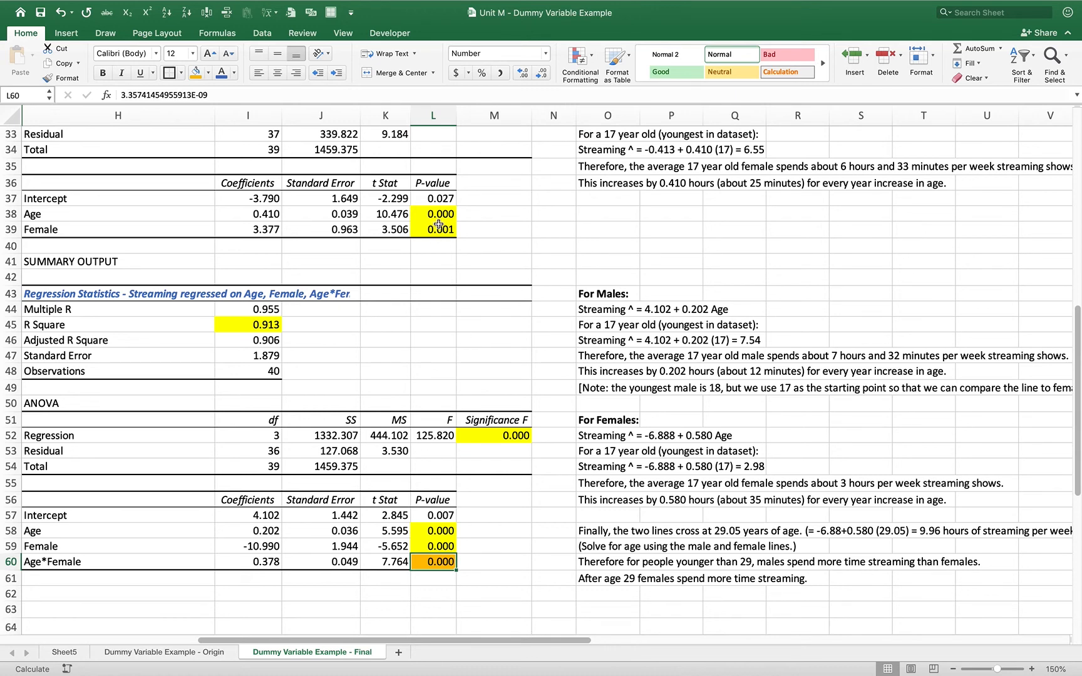
{"action": "left_click_drag", "start_coordinate": [438, 217], "coordinate": [442, 233]}
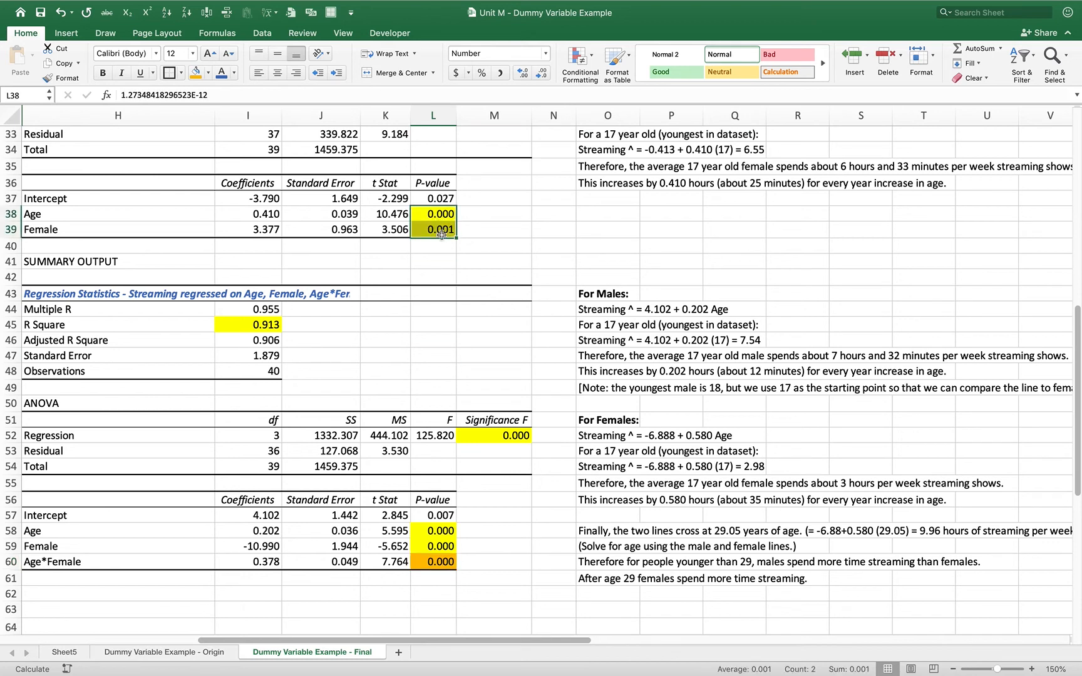
{"action": "left_click", "coordinate": [441, 334]}
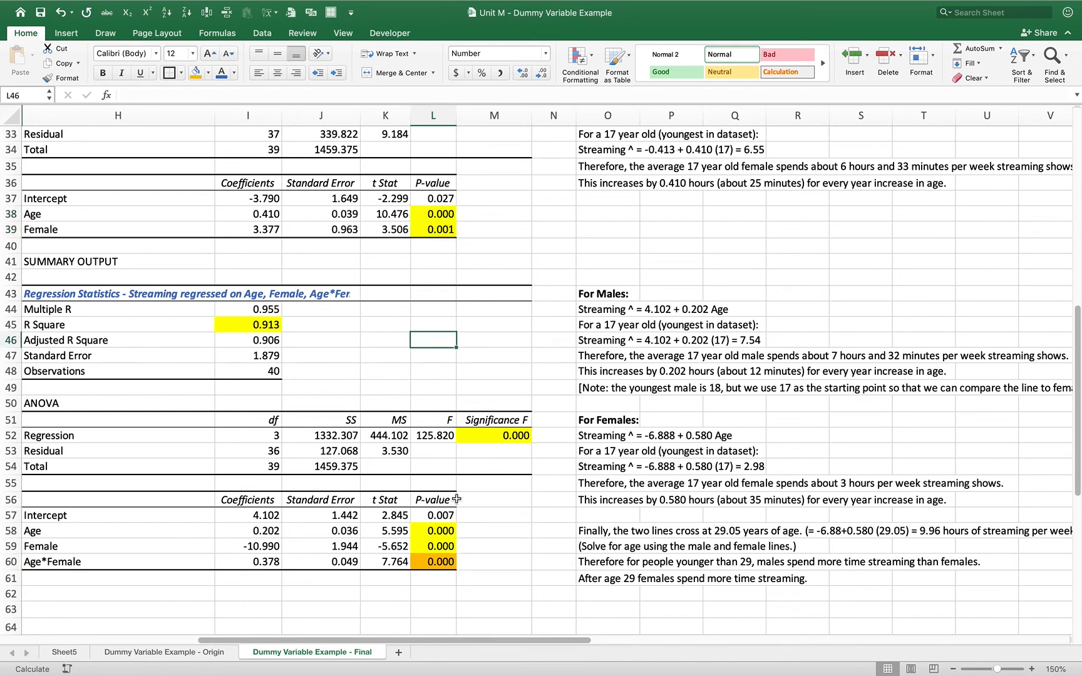
{"action": "left_click", "coordinate": [492, 550]}
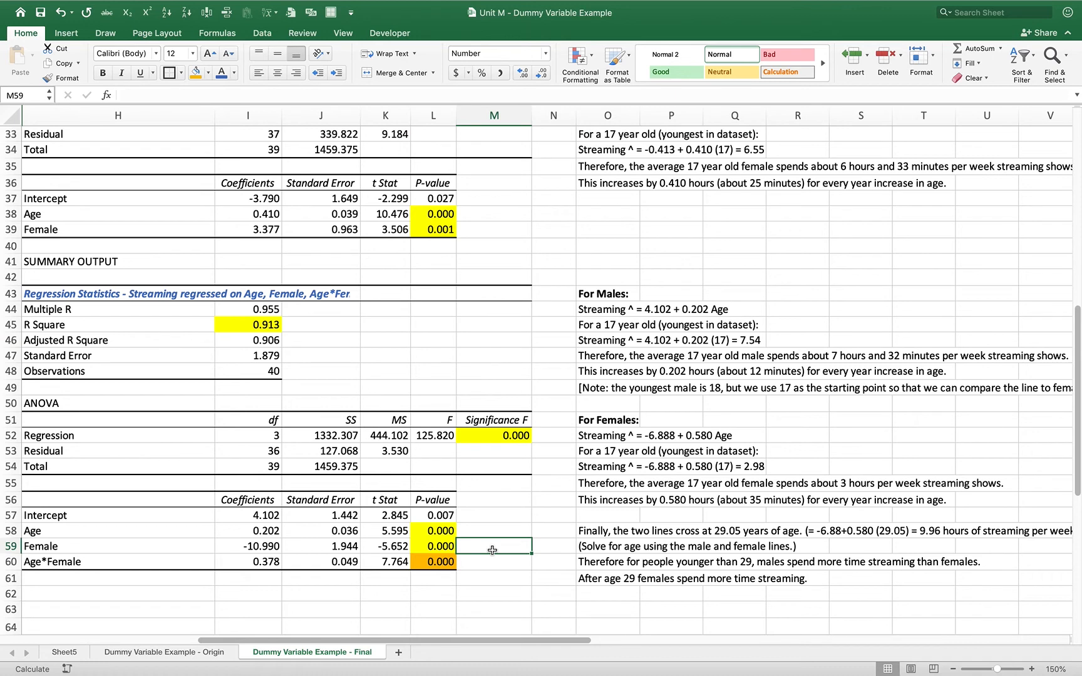
- Go to the male streaming equation in O44, beside the Age*Female regression
{"action": "key", "text": "Right"}
{"action": "key", "text": "Right"}
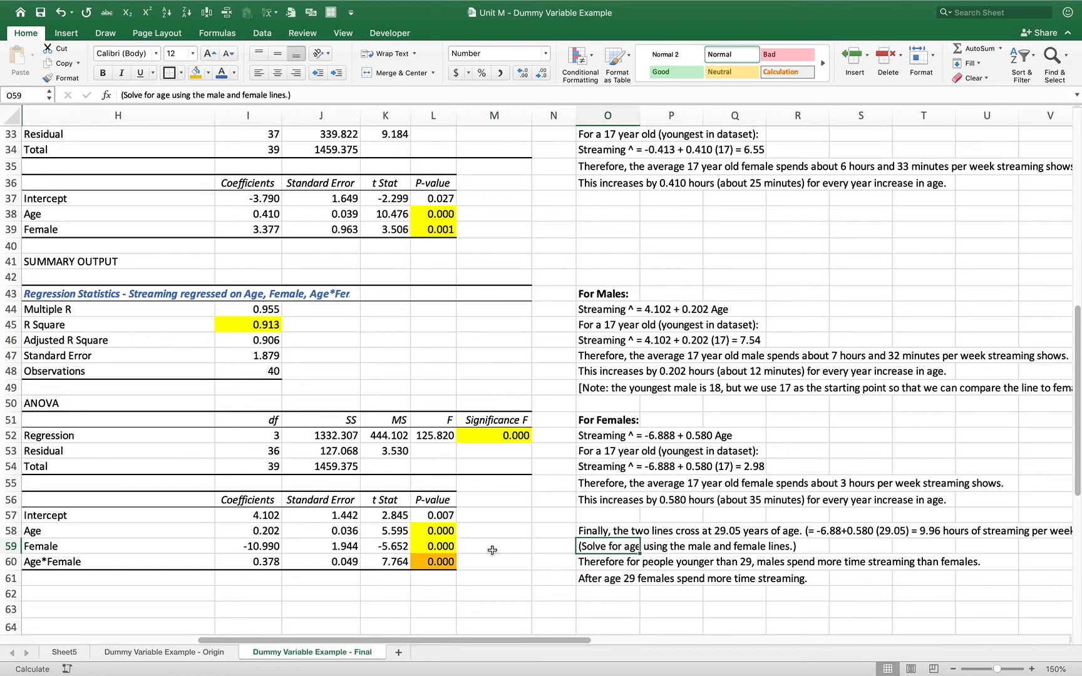
{"action": "key", "text": "Up"}
{"action": "key", "text": "Up"}
{"action": "key", "text": "Up"}
{"action": "key", "text": "Up"}
{"action": "key", "text": "Up"}
{"action": "key", "text": "Up"}
{"action": "key", "text": "Up"}
{"action": "key", "text": "Up"}
{"action": "key", "text": "Up"}
{"action": "key", "text": "Up"}
{"action": "key", "text": "Up"}
{"action": "key", "text": "Up"}
{"action": "key", "text": "Up"}
{"action": "key", "text": "Up"}
{"action": "key", "text": "Up"}
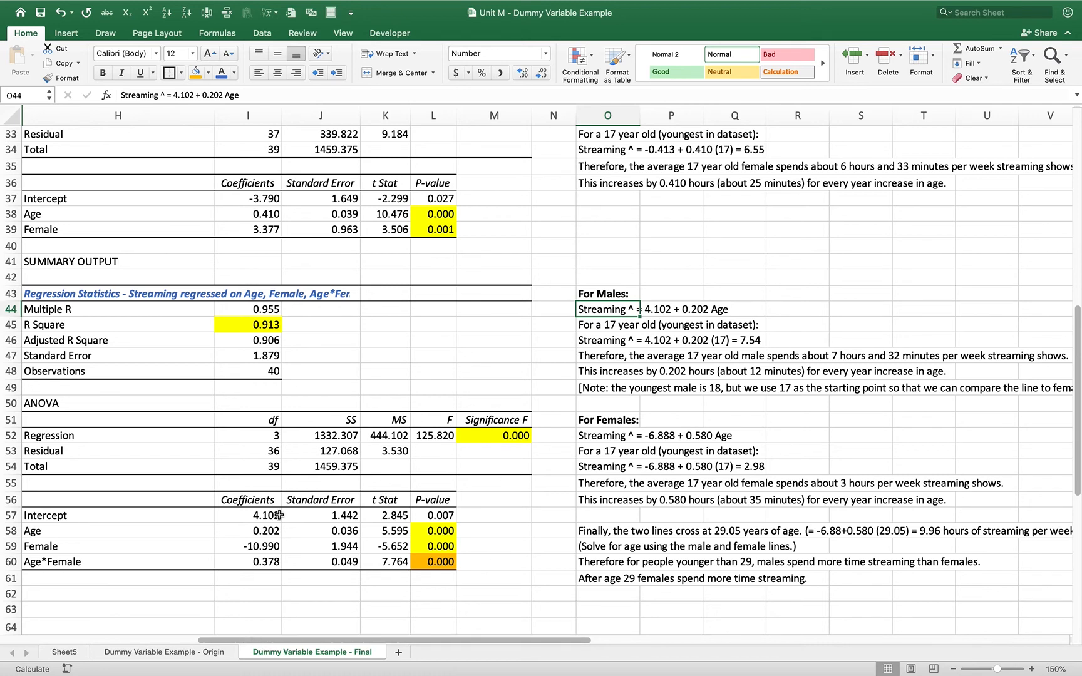
- Examine which coefficients in I57:I60 form the male equation, ending with the Intercept and Age coefficients selected
{"action": "left_click_drag", "start_coordinate": [269, 515], "coordinate": [268, 529]}
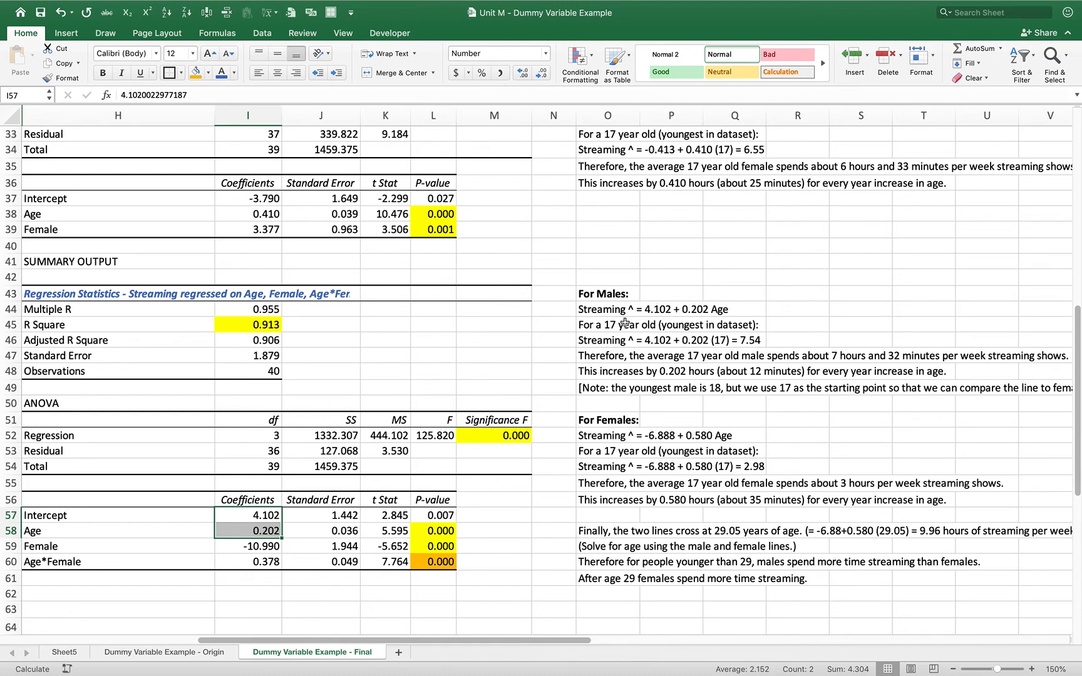
{"action": "left_click", "coordinate": [251, 545]}
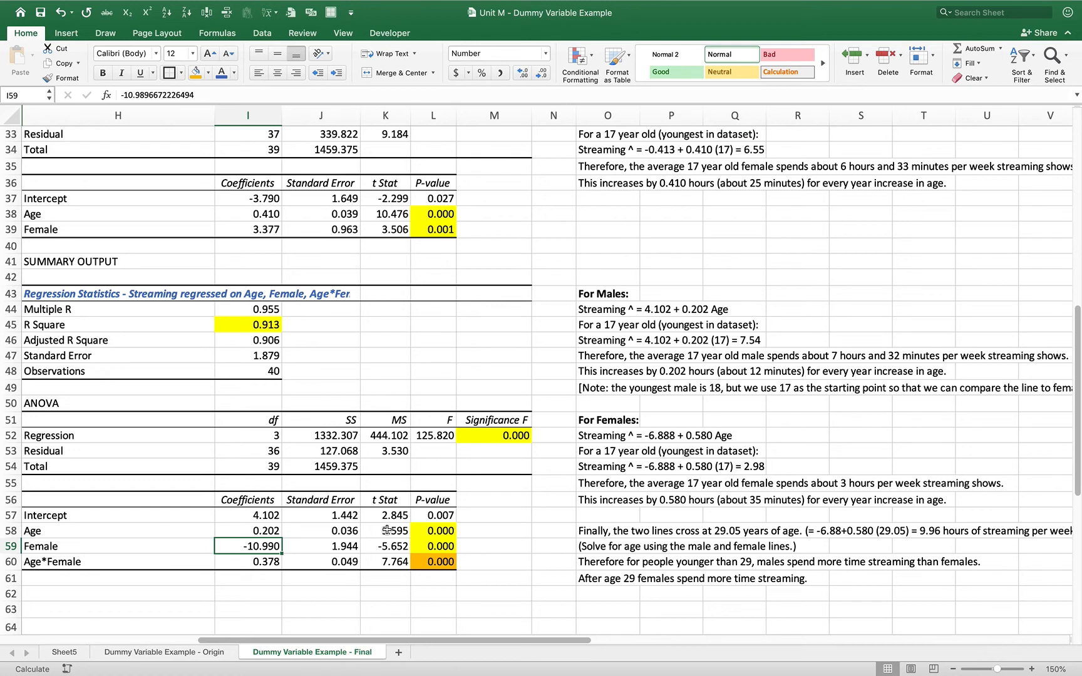
{"action": "key", "text": "Down"}
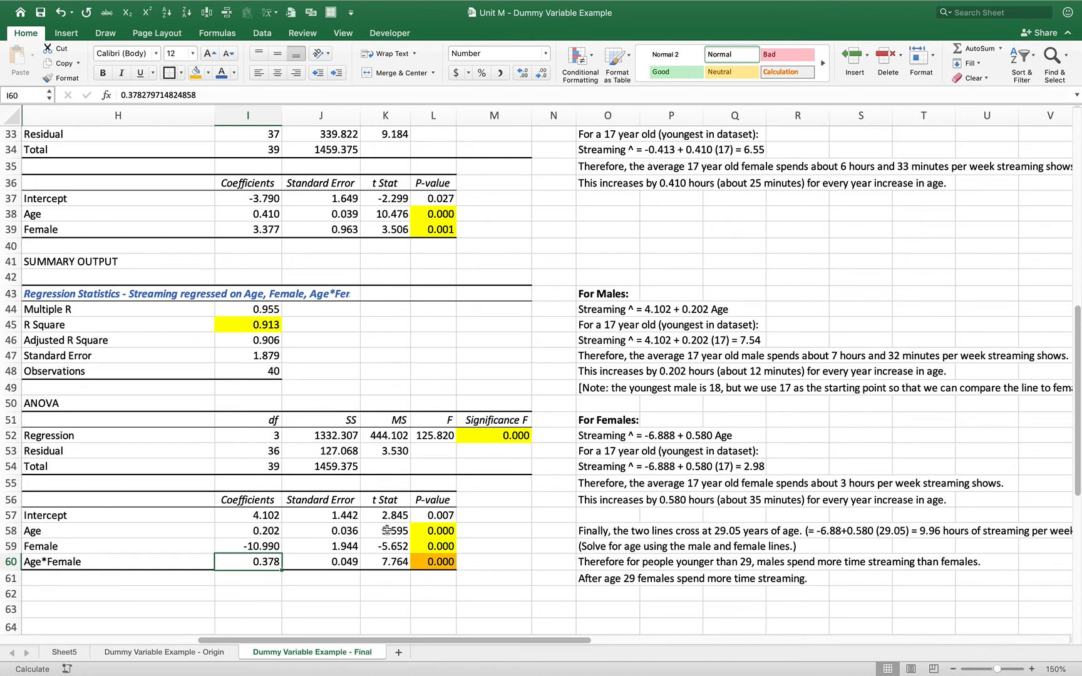
{"action": "key", "text": "Up"}
{"action": "key", "text": "Up"}
{"action": "key", "text": "Up"}
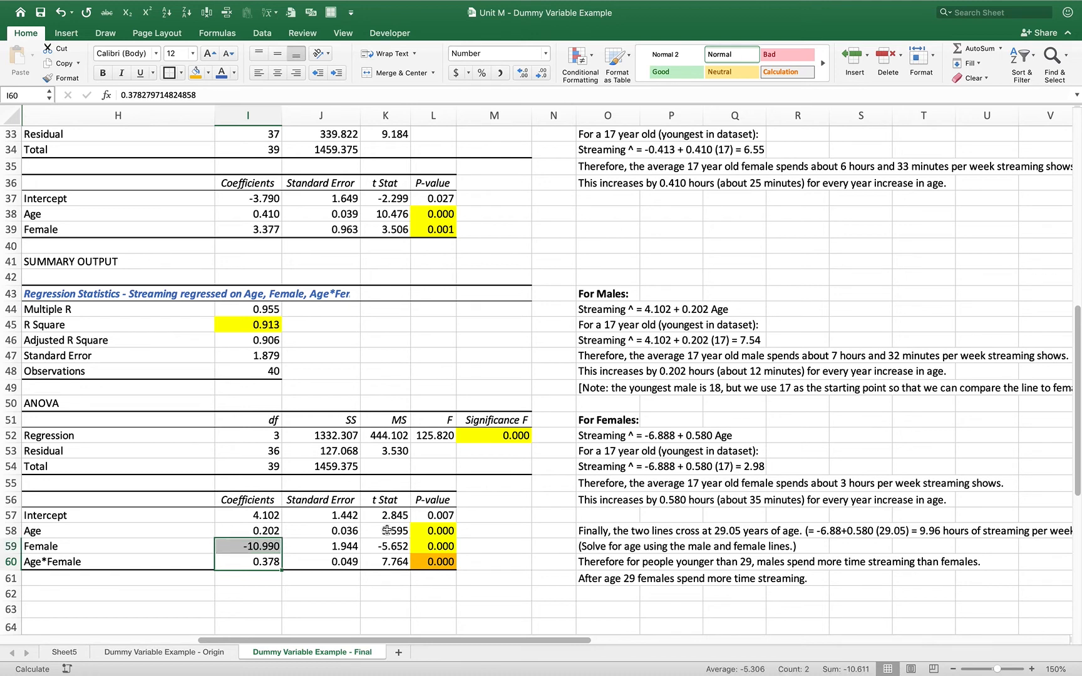
{"action": "key", "text": "shift+Down"}
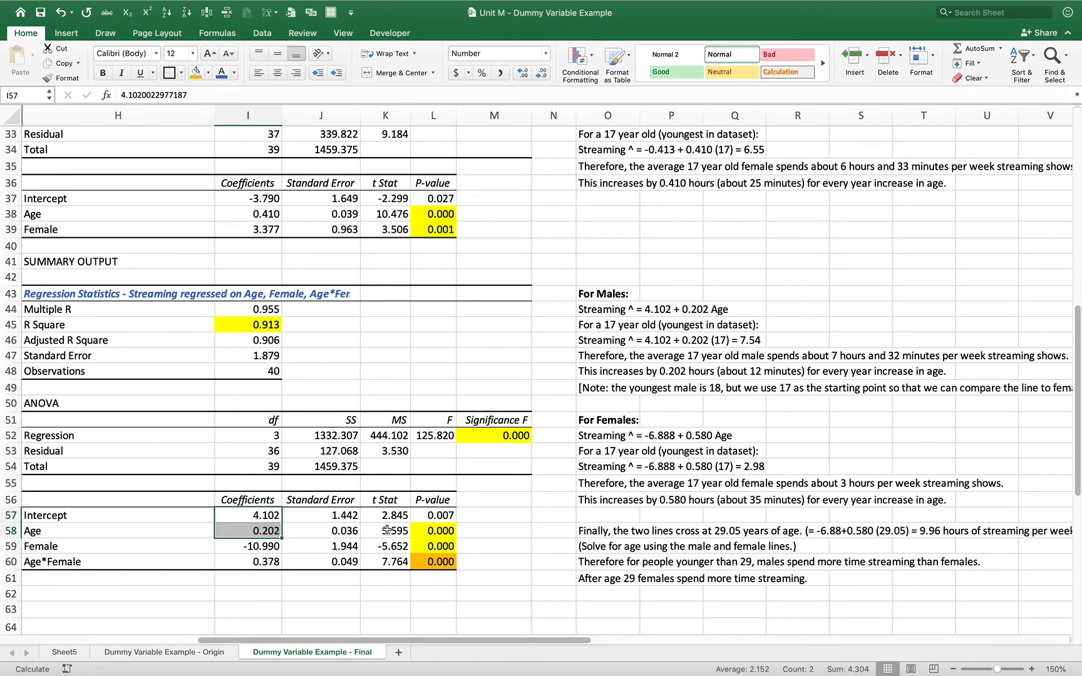
- Select the male streaming equation across O44:Q44 to review it
{"action": "key", "text": "Up"}
{"action": "key", "text": "Up"}
{"action": "key", "text": "Up"}
{"action": "key", "text": "Up"}
{"action": "key", "text": "Up"}
{"action": "key", "text": "Up"}
{"action": "key", "text": "Up"}
{"action": "key", "text": "Up"}
{"action": "key", "text": "Up"}
{"action": "key", "text": "Up"}
{"action": "key", "text": "Up"}
{"action": "key", "text": "Up"}
{"action": "key", "text": "Up"}
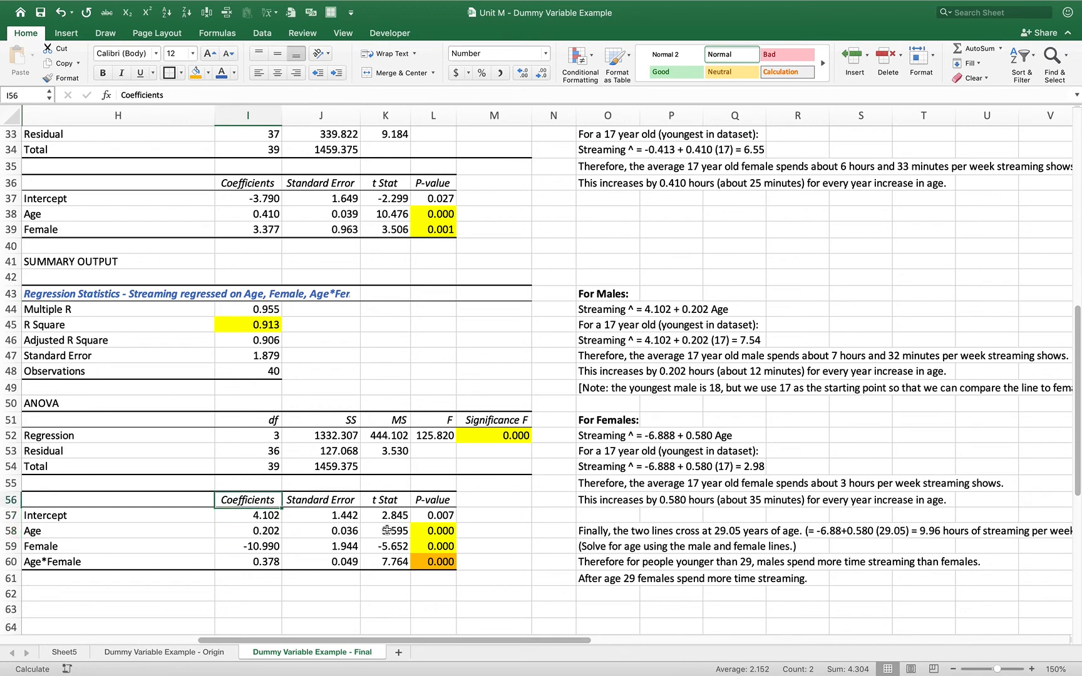
{"action": "key", "text": "Right"}
{"action": "key", "text": "Right"}
{"action": "key", "text": "Right"}
{"action": "key", "text": "Right"}
{"action": "key", "text": "Right"}
{"action": "key", "text": "Right"}
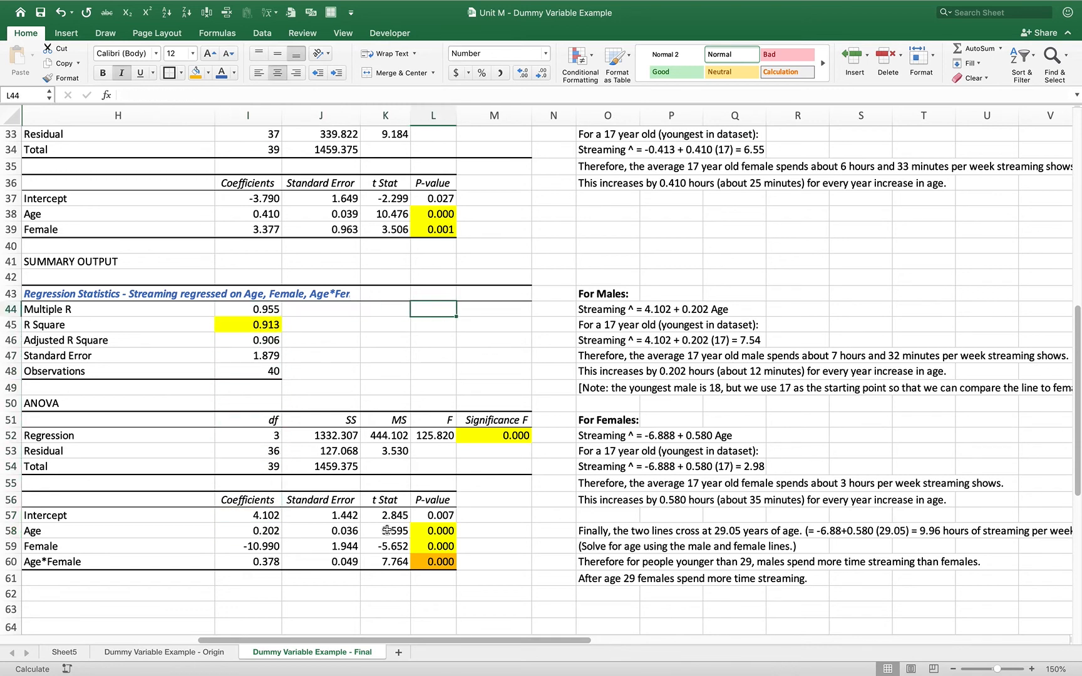
{"action": "key", "text": "shift+Right"}
{"action": "key", "text": "shift+Right"}
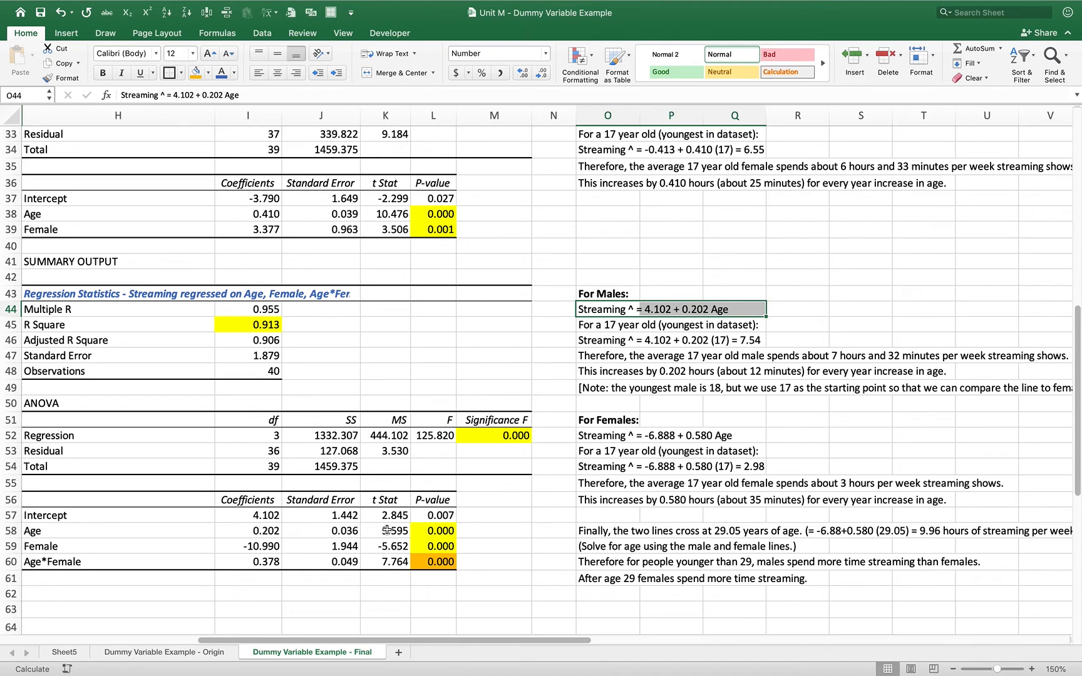
- Read the 17-year-old male prediction in O46 and its interpretation in O47:O48
{"action": "key", "text": "Down"}
{"action": "key", "text": "Down"}
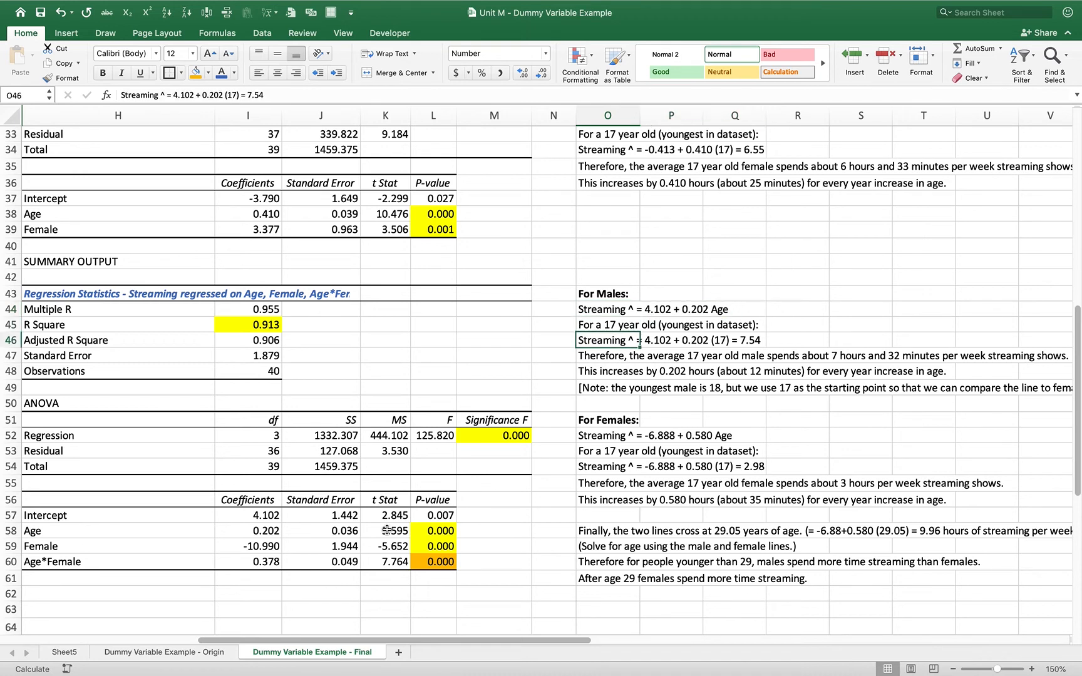
{"action": "key", "text": "shift+Right"}
{"action": "key", "text": "shift+Right"}
{"action": "key", "text": "shift+Right"}
{"action": "key", "text": "shift+Left"}
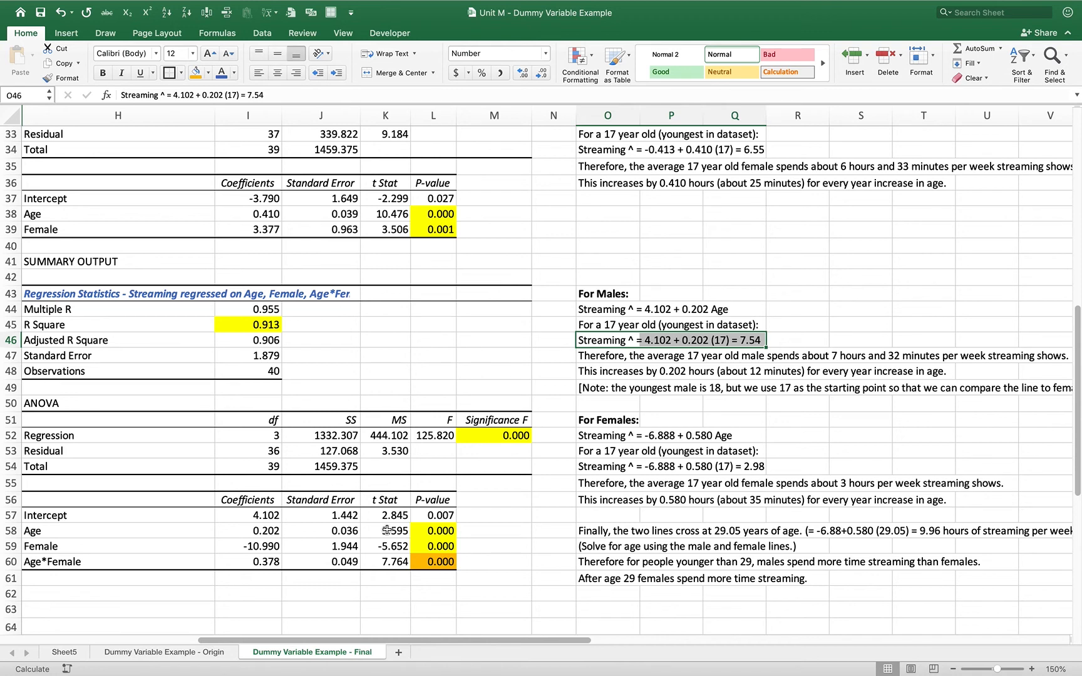
{"action": "key", "text": "Down"}
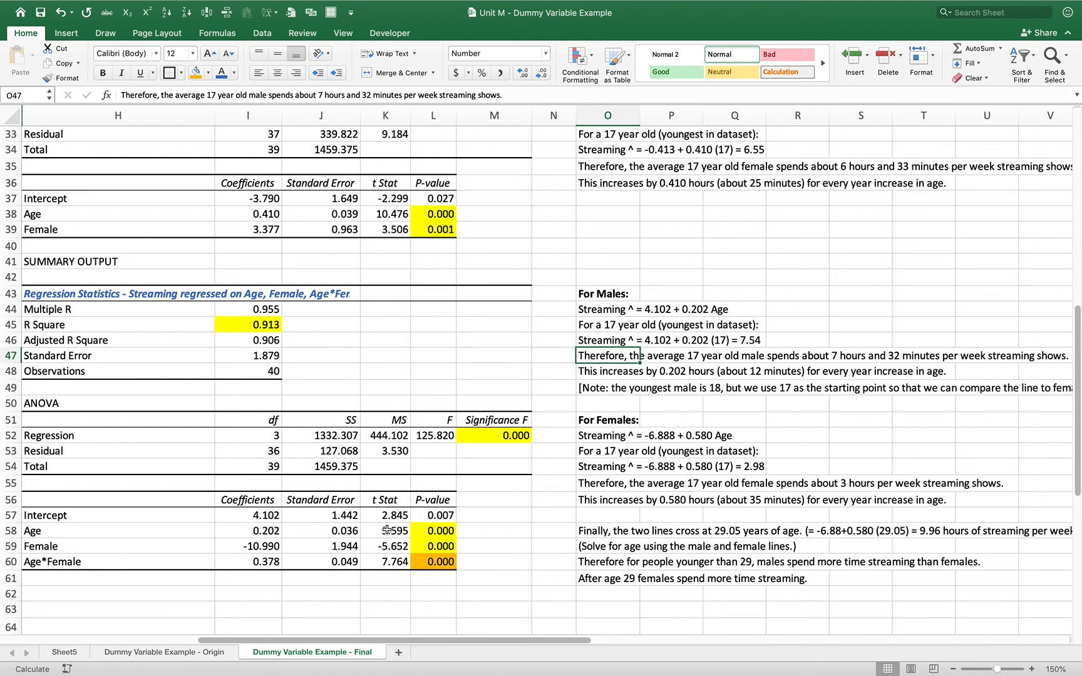
{"action": "key", "text": "Down"}
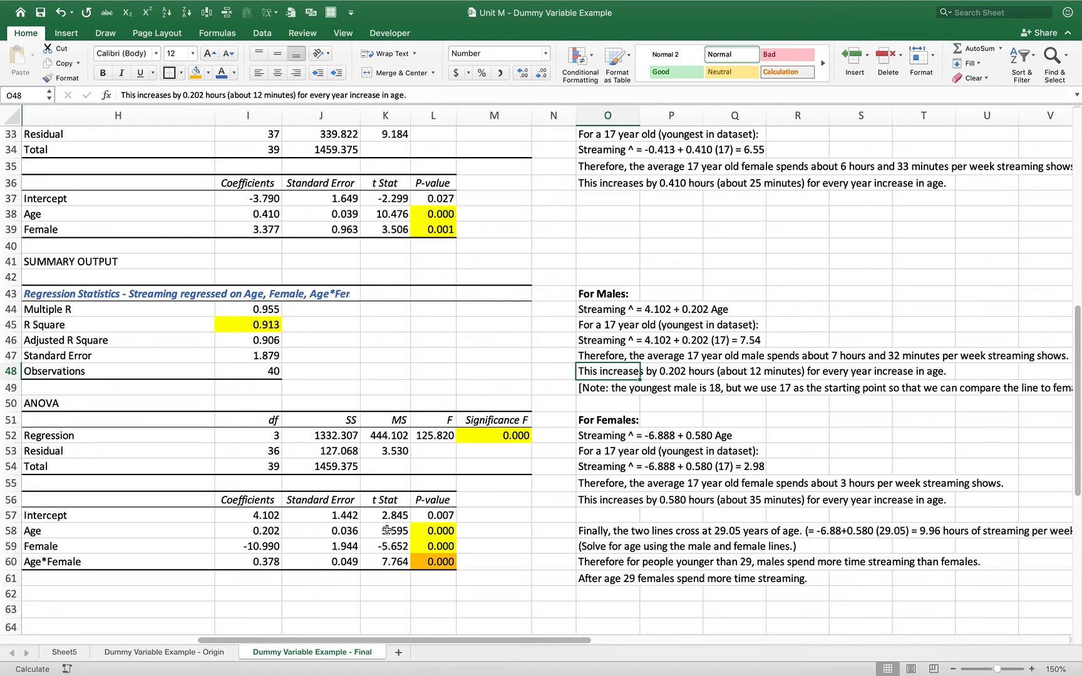
- Review the For Females heading in O51, and examine each coefficient in I57:I60 that builds the female equation
{"action": "key", "text": "Down"}
{"action": "key", "text": "Down"}
{"action": "key", "text": "Down"}
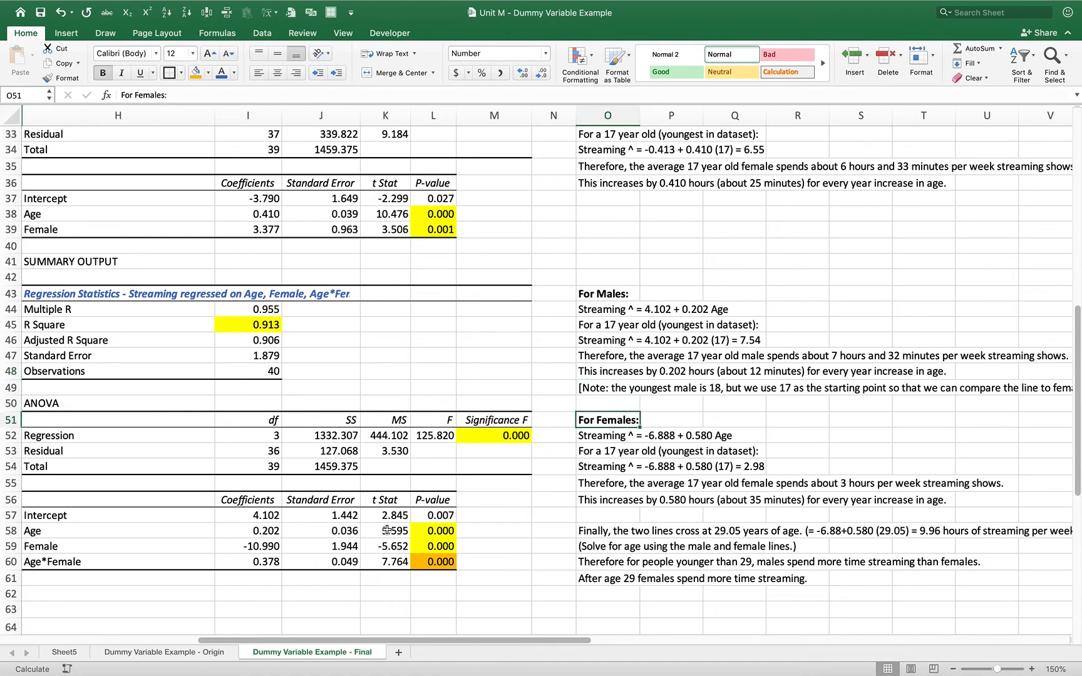
{"action": "key", "text": "Left"}
{"action": "key", "text": "Left"}
{"action": "key", "text": "Left"}
{"action": "key", "text": "Left"}
{"action": "key", "text": "Left"}
{"action": "key", "text": "Left"}
{"action": "key", "text": "Down"}
{"action": "key", "text": "Down"}
{"action": "key", "text": "Down"}
{"action": "key", "text": "Down"}
{"action": "key", "text": "Down"}
{"action": "key", "text": "Down"}
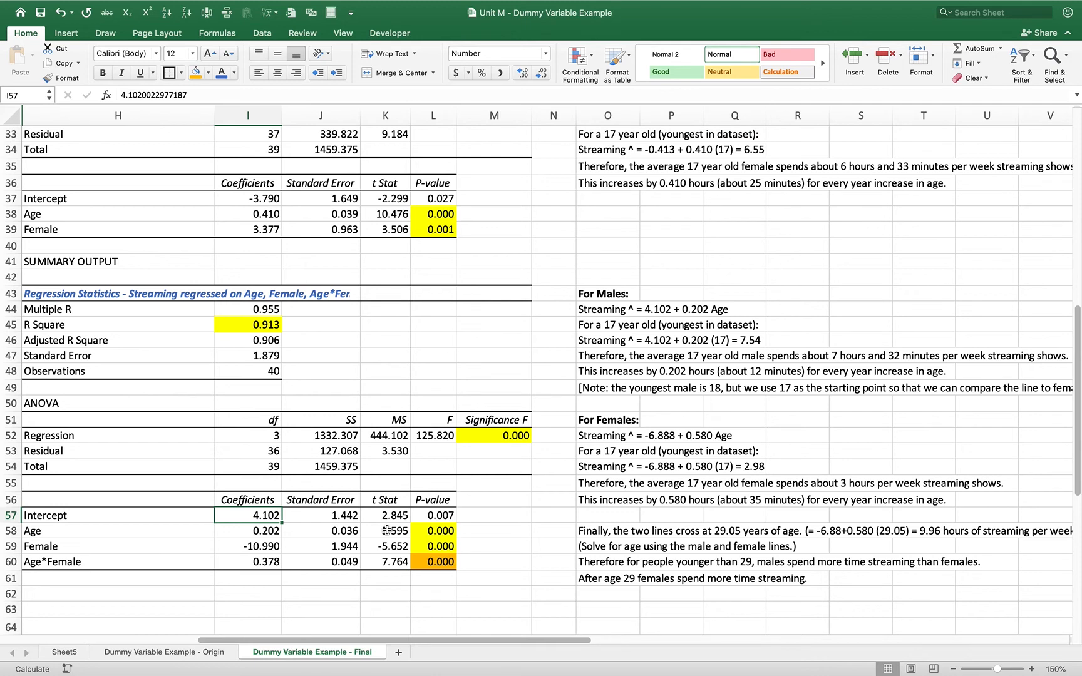
{"action": "key", "text": "Down"}
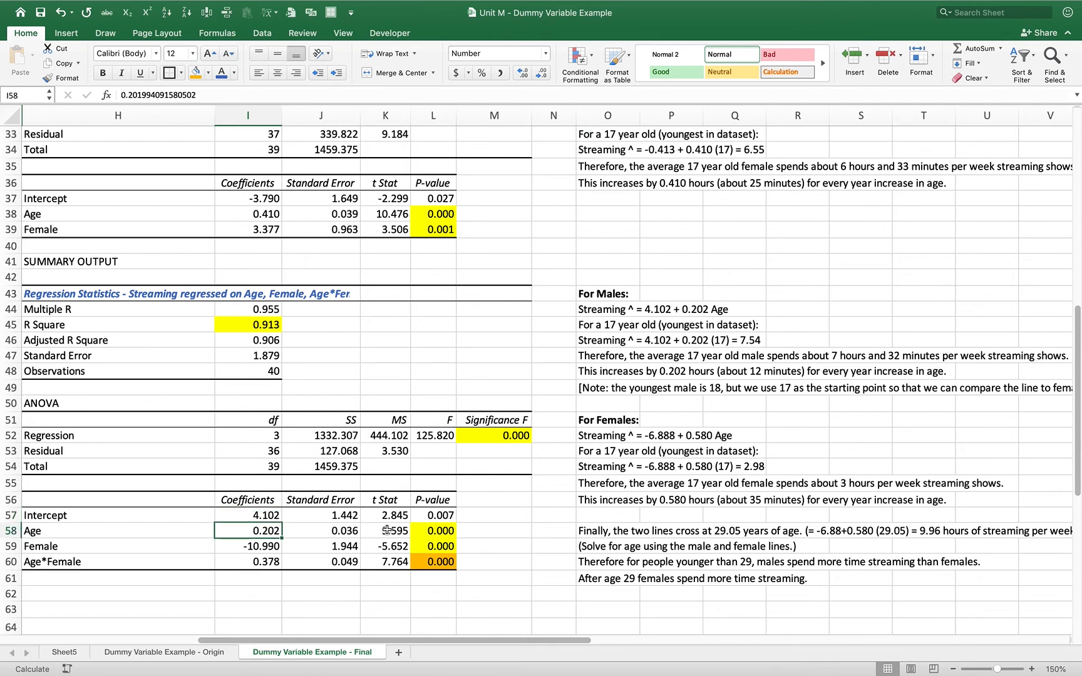
{"action": "key", "text": "Down"}
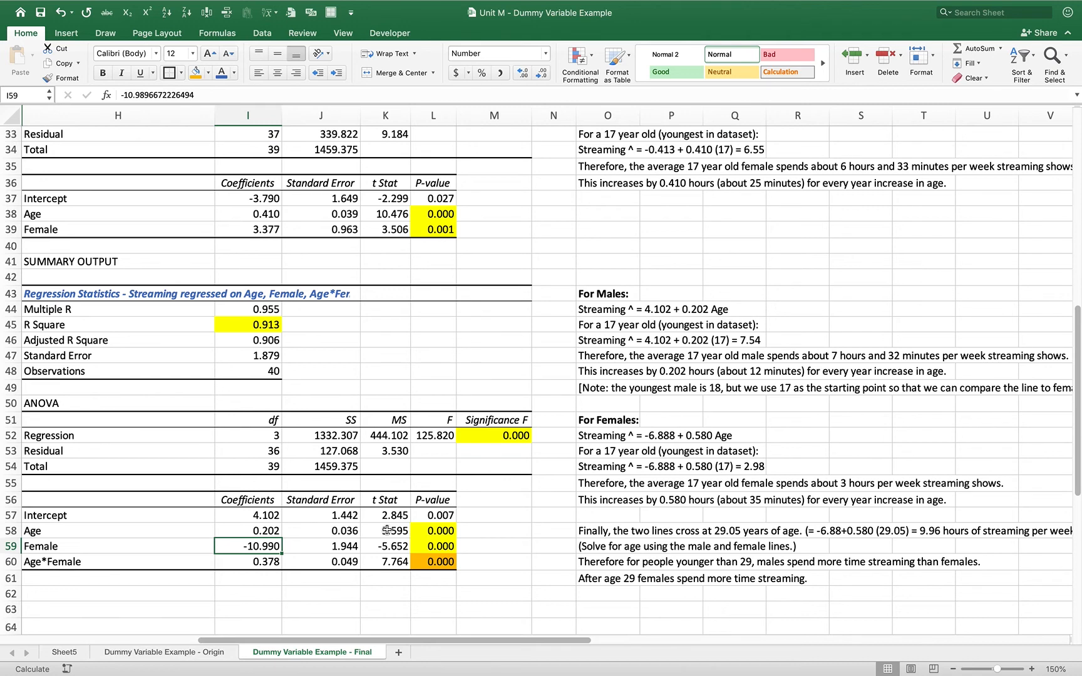
{"action": "key", "text": "Down"}
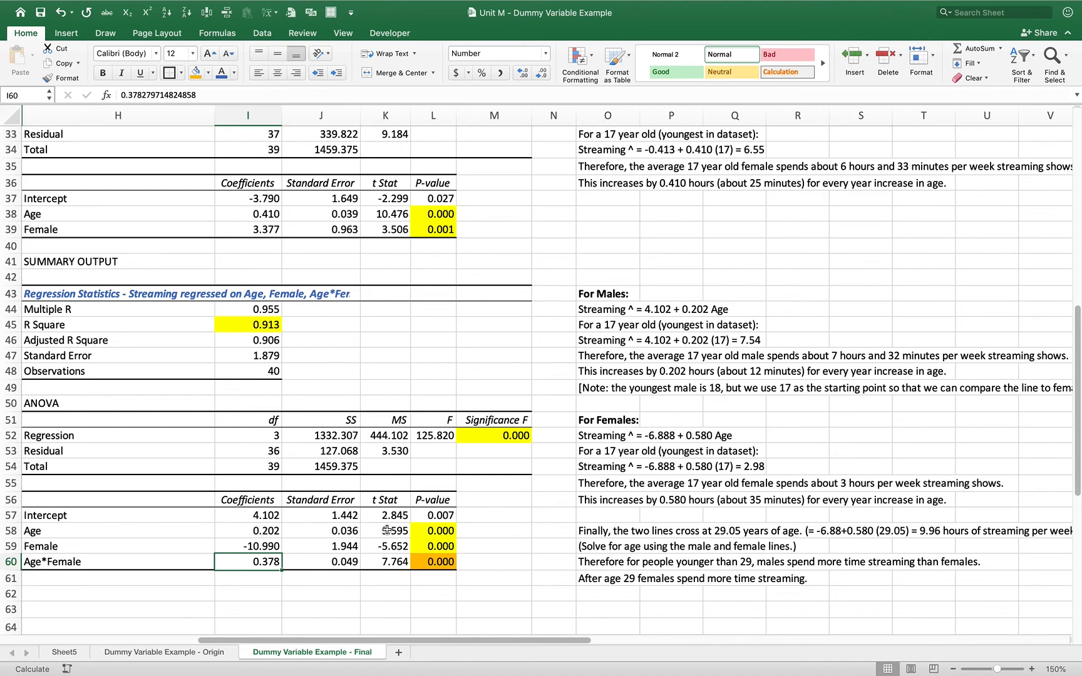
- Examine the coefficient pairs behind the female equation, first Intercept with Female (I57, I59), then Age with Age*Female (I58, I60)
{"action": "left_click", "coordinate": [256, 517]}
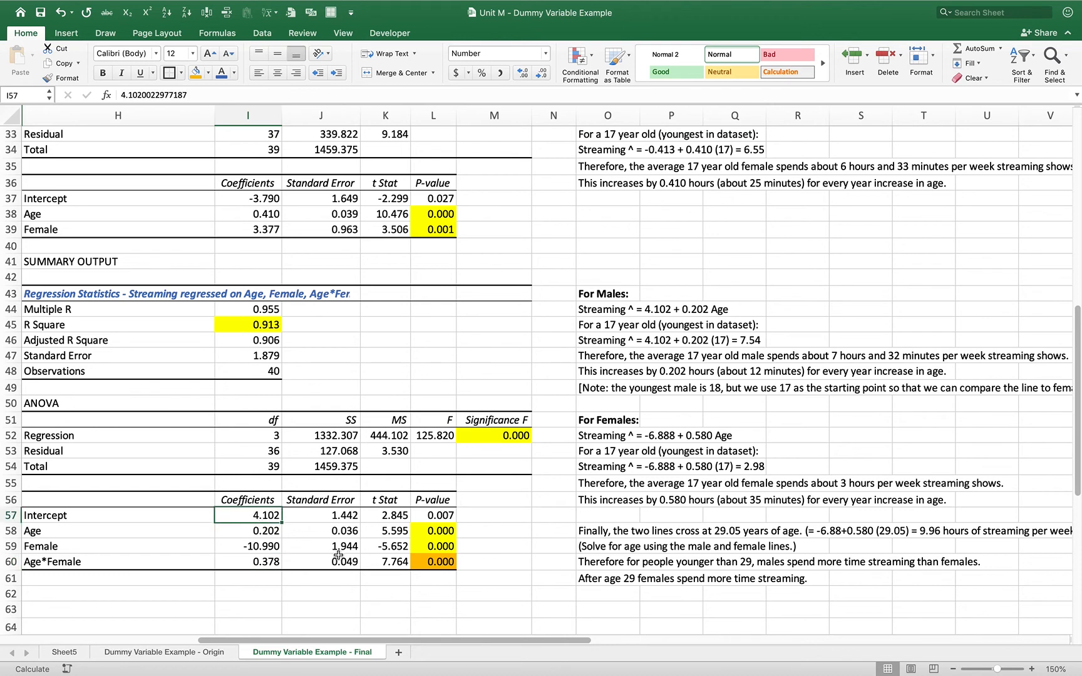
{"action": "left_click", "coordinate": [267, 533], "text": "super"}
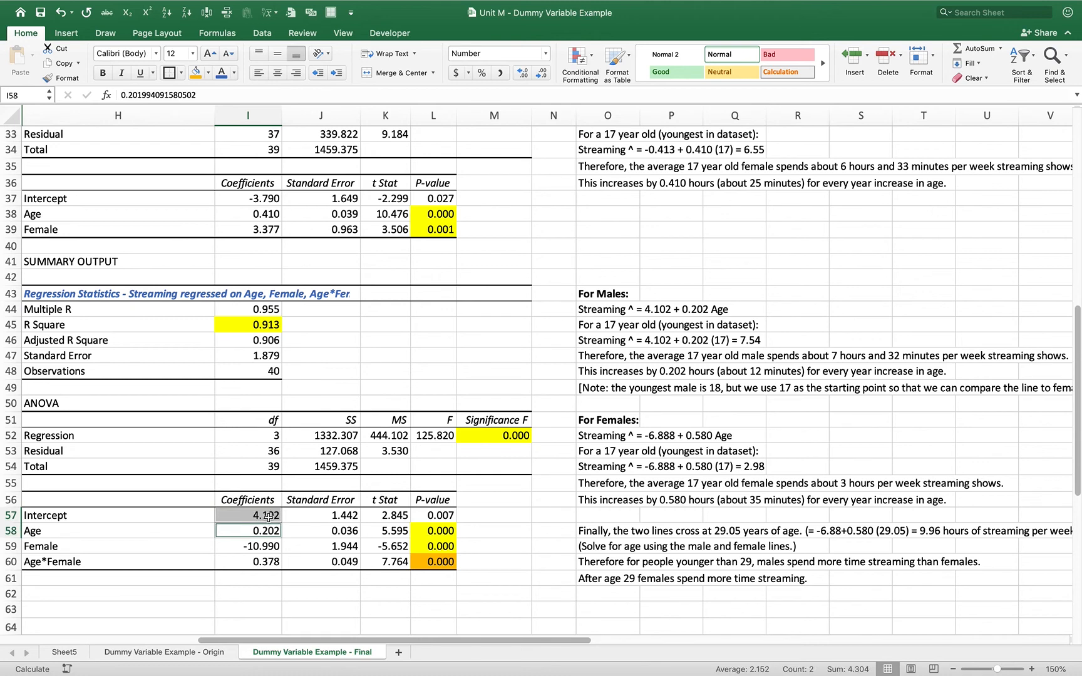
{"action": "left_click", "coordinate": [268, 518]}
{"action": "left_click", "coordinate": [257, 546], "text": "super"}
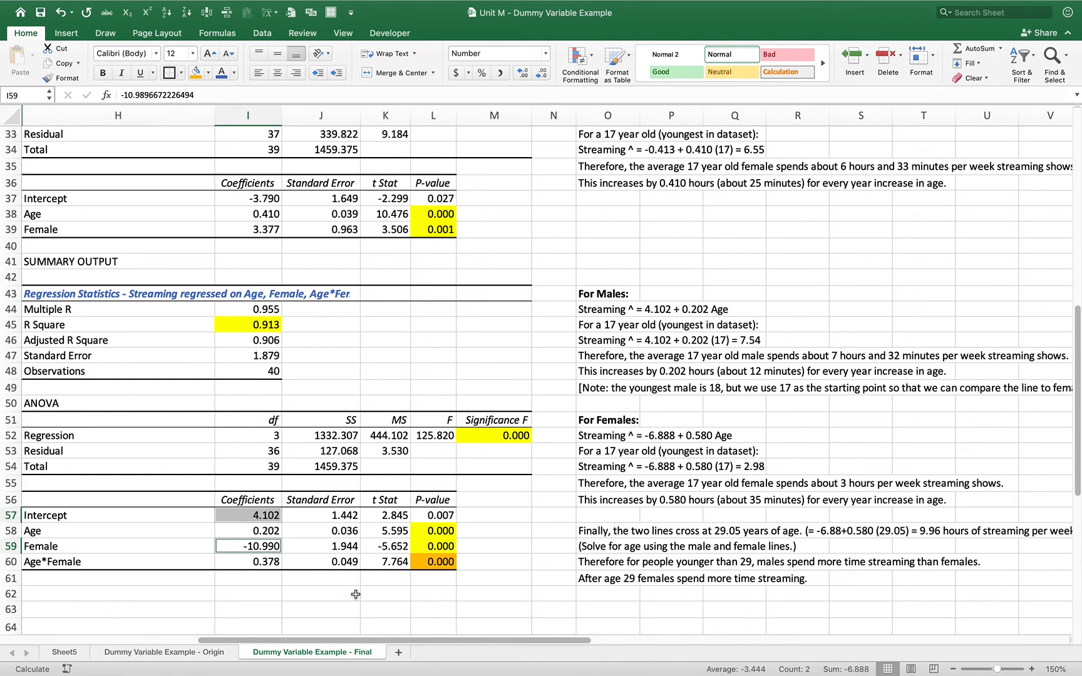
{"action": "left_click", "coordinate": [267, 531]}
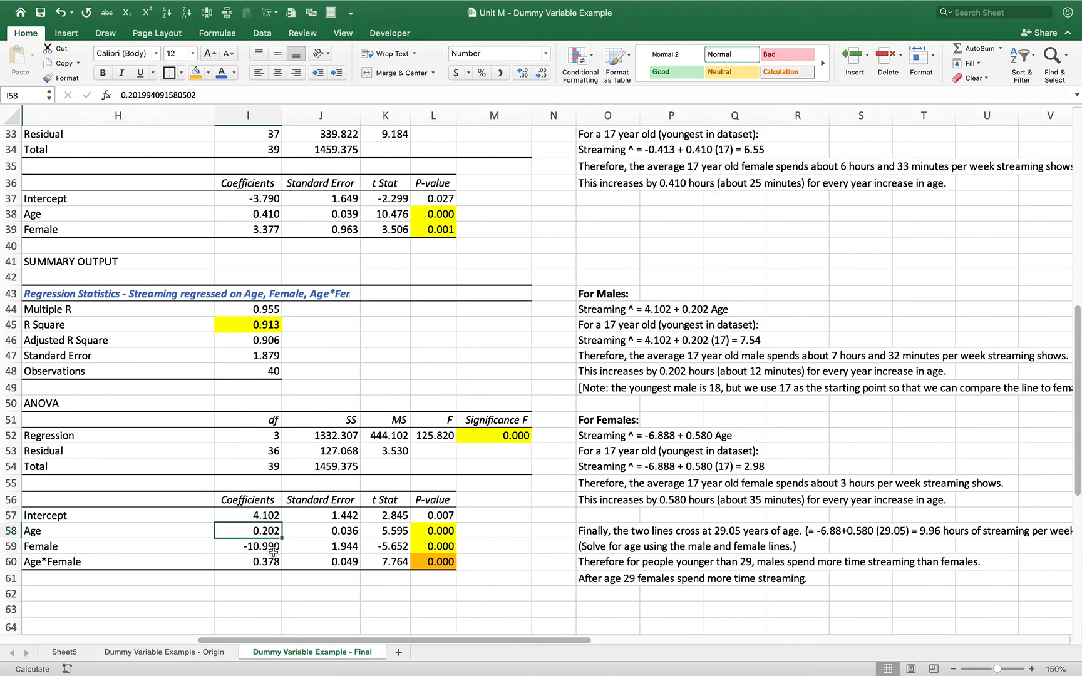
{"action": "left_click", "coordinate": [269, 561], "text": "super"}
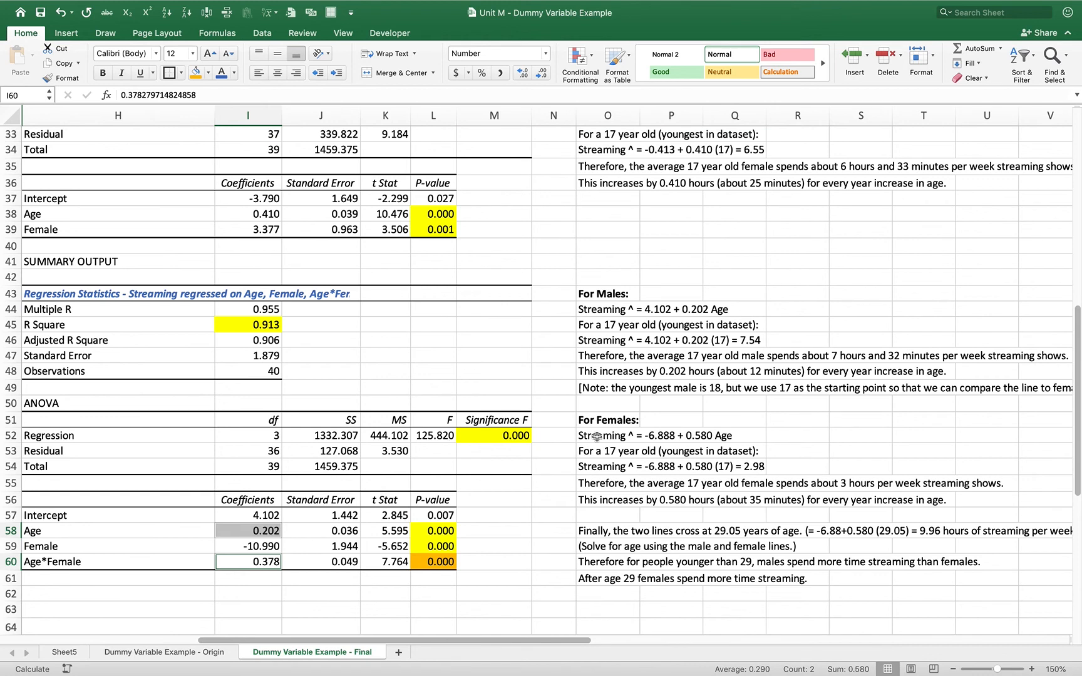
- Review the female streaming equation across O52:Q52, and read the 17-year-old female prediction and its interpretation in O54:O56
{"action": "left_click_drag", "start_coordinate": [596, 436], "coordinate": [738, 438]}
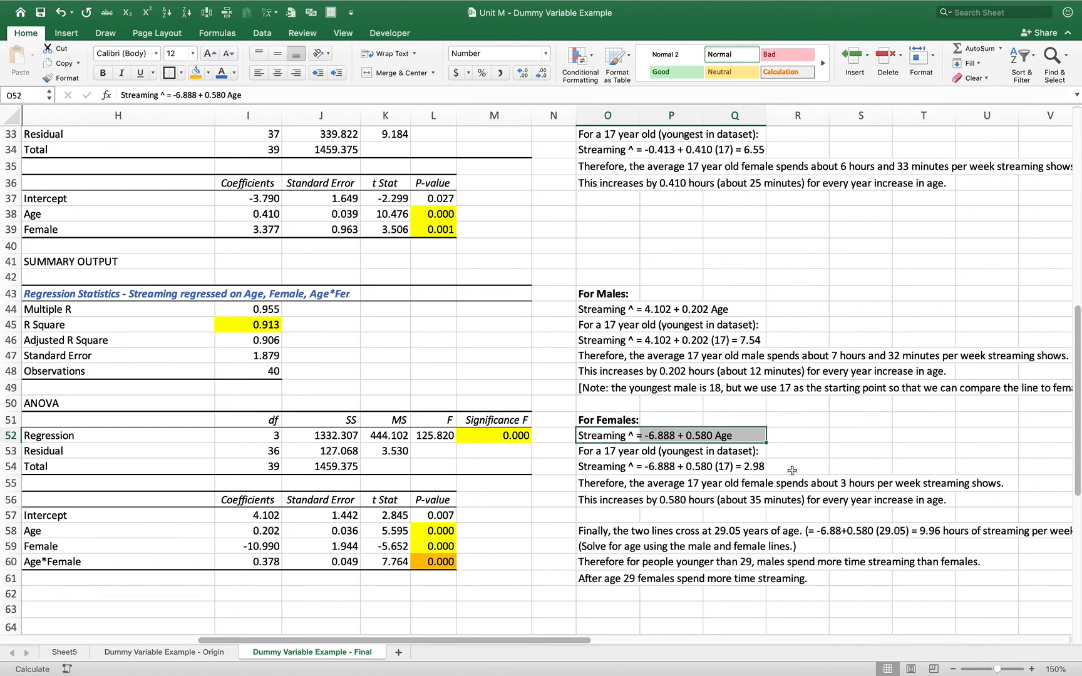
{"action": "key", "text": "Down"}
{"action": "key", "text": "Down"}
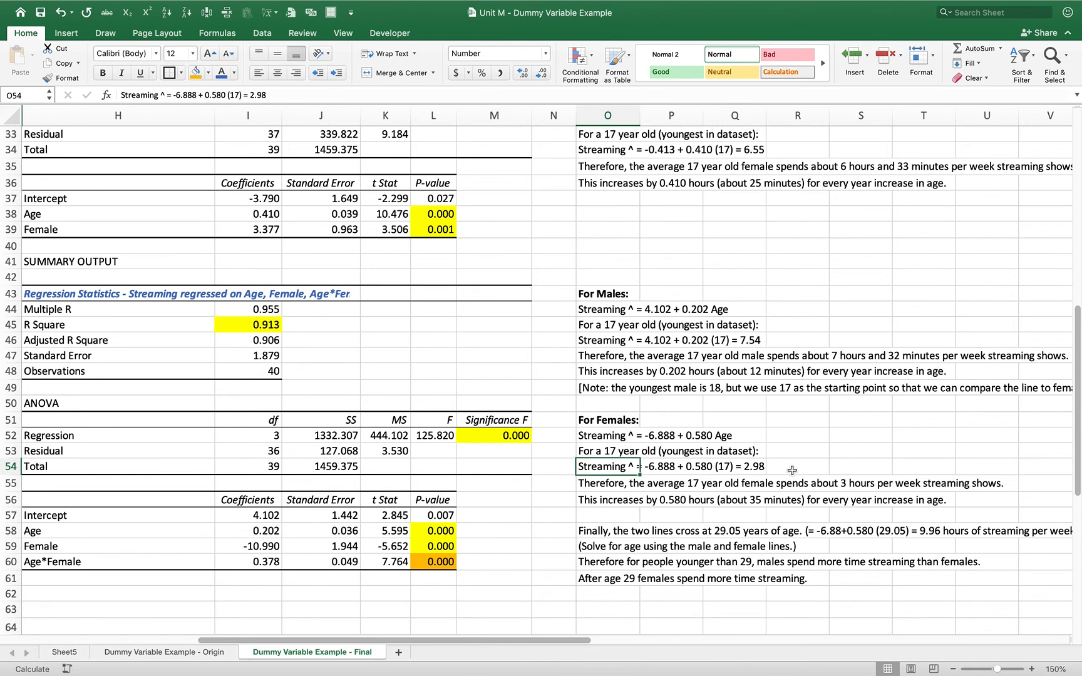
{"action": "key", "text": "shift+Right"}
{"action": "key", "text": "shift+Right"}
{"action": "key", "text": "shift+Right"}
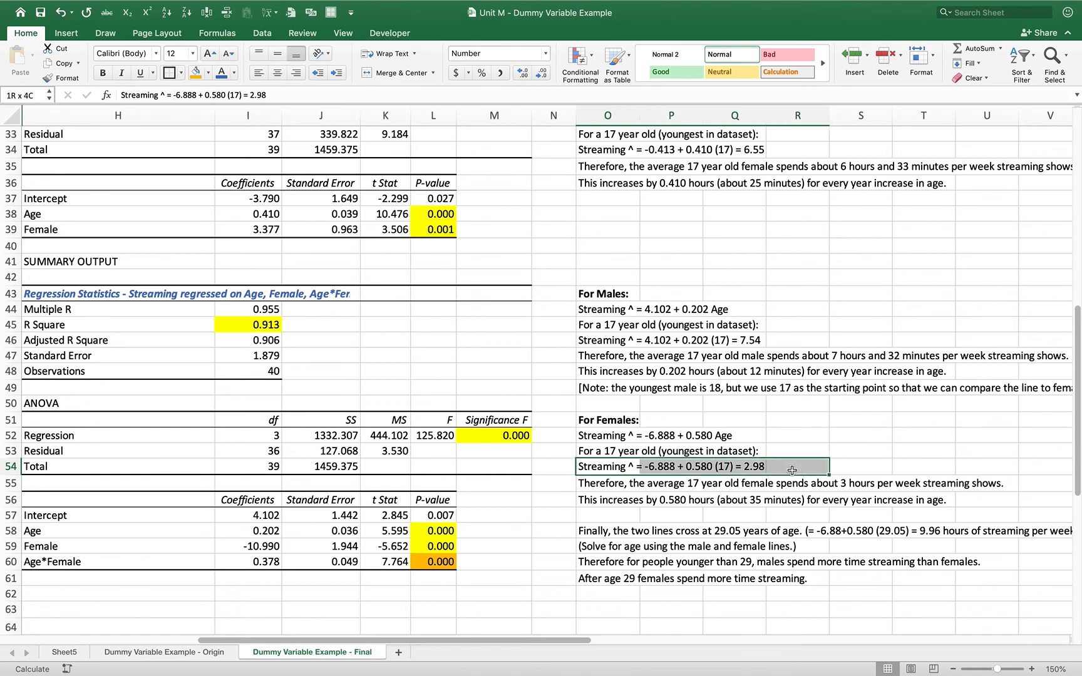
{"action": "key", "text": "shift+Left"}
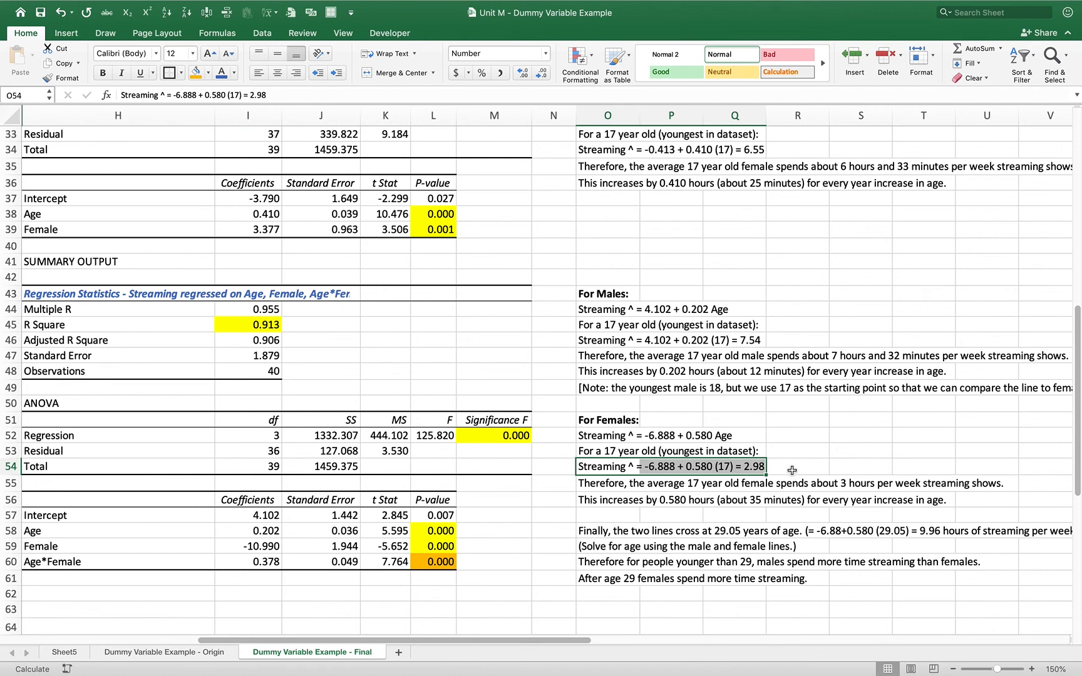
{"action": "key", "text": "Down"}
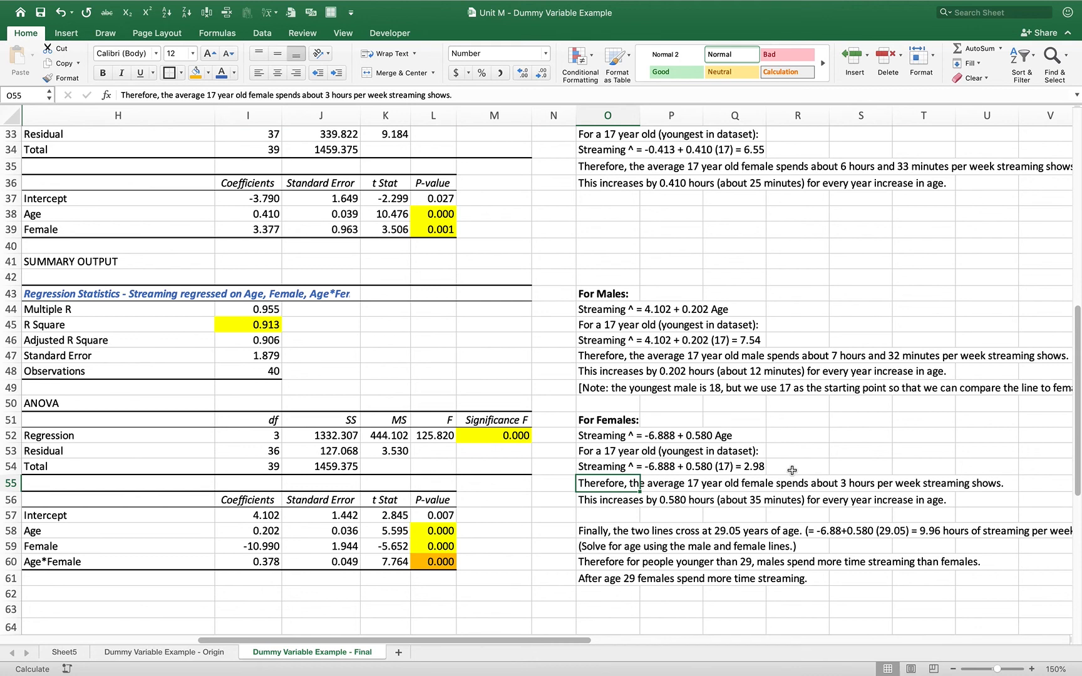
{"action": "key", "text": "Down"}
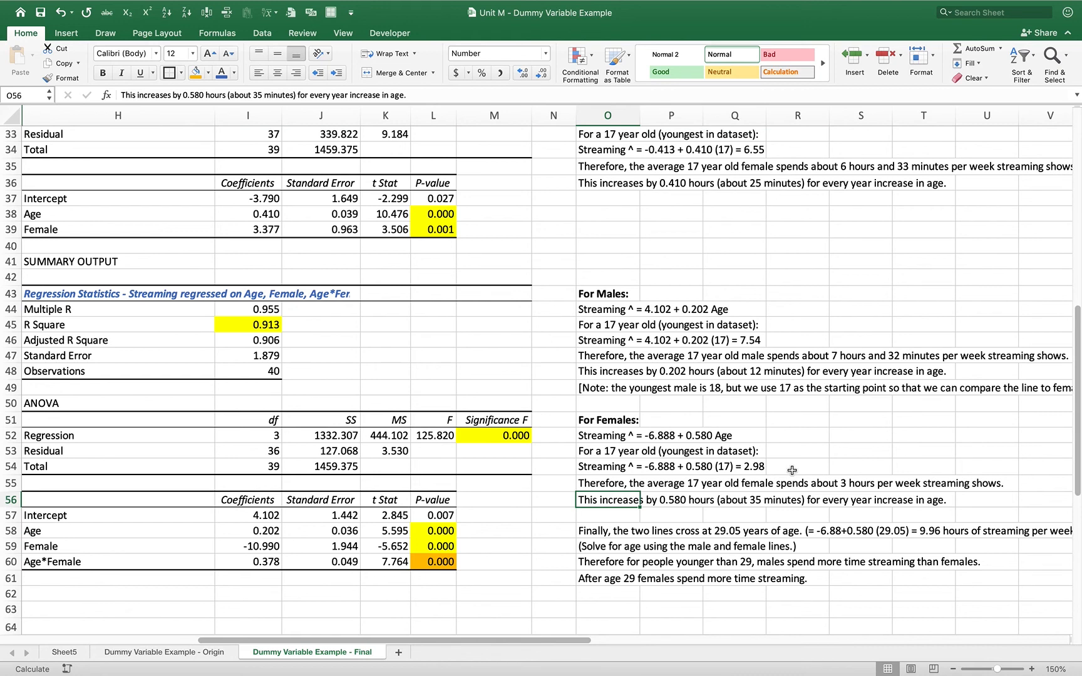
- Bring the whole lower Streaming-versus-Age graph, with its crossing Females and Males lines, into view beside the interpretation notes
{"action": "key", "text": "Right"}
{"action": "key", "text": "Right"}
{"action": "key", "text": "Right"}
{"action": "key", "text": "Right"}
{"action": "key", "text": "Right"}
{"action": "key", "text": "Right"}
{"action": "key", "text": "Right"}
{"action": "key", "text": "Right"}
{"action": "key", "text": "Right"}
{"action": "key", "text": "Right"}
{"action": "key", "text": "Right"}
{"action": "key", "text": "Right"}
{"action": "key", "text": "Right"}
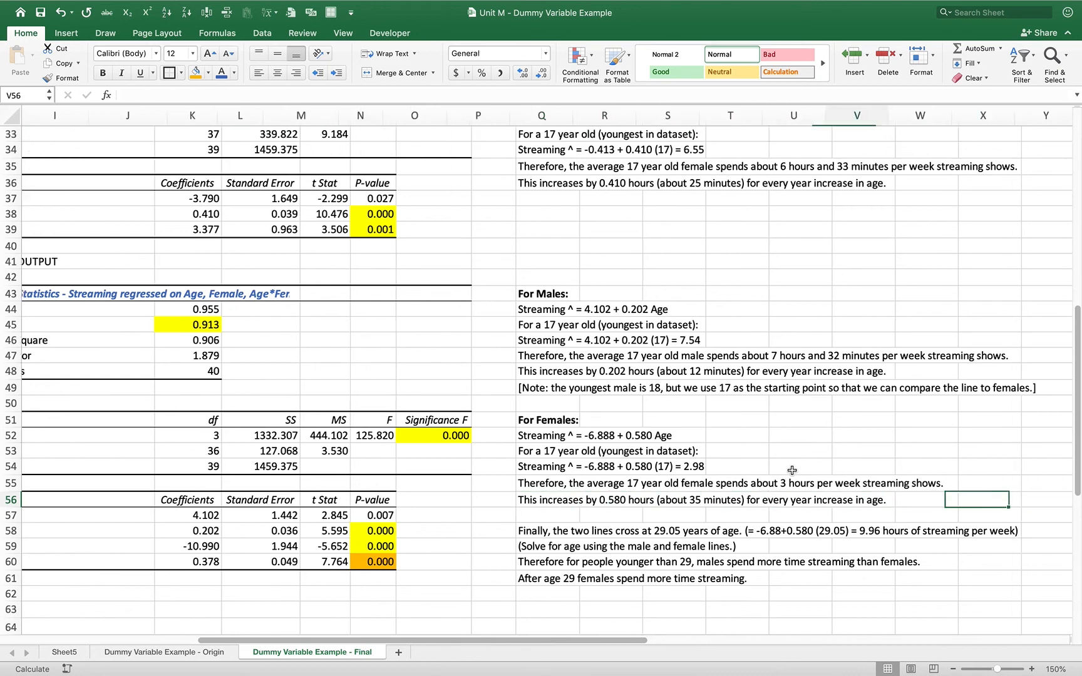
{"action": "key", "text": "Right"}
{"action": "key", "text": "Right"}
{"action": "key", "text": "Right"}
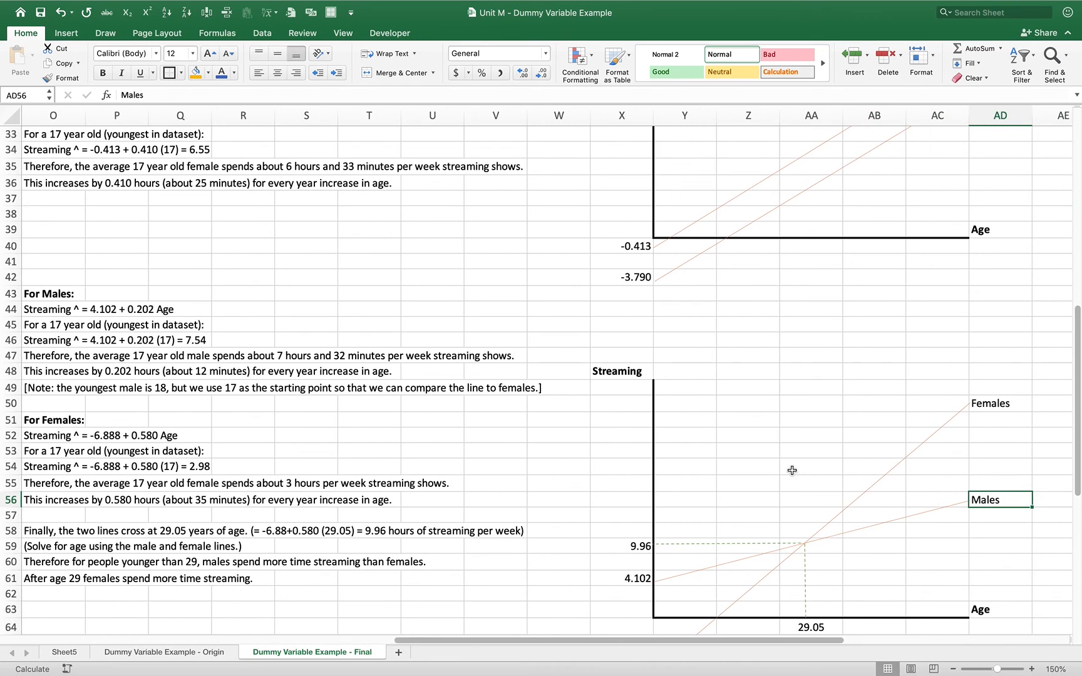
{"action": "key", "text": "Down"}
{"action": "key", "text": "Down"}
{"action": "key", "text": "Down"}
{"action": "key", "text": "Down"}
{"action": "key", "text": "Down"}
{"action": "key", "text": "Down"}
{"action": "key", "text": "Down"}
{"action": "key", "text": "Down"}
{"action": "key", "text": "Down"}
{"action": "key", "text": "Down"}
{"action": "key", "text": "Down"}
{"action": "key", "text": "Down"}
{"action": "key", "text": "Down"}
{"action": "key", "text": "Down"}
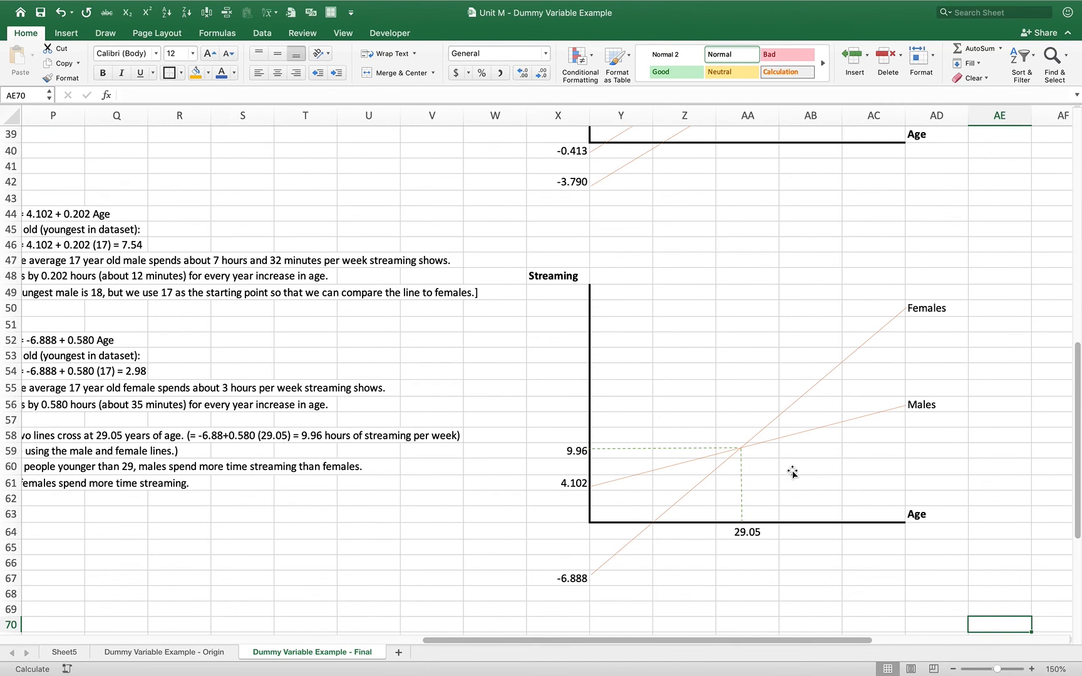
- Examine the intercept labels on the lower graph's Streaming axis, the female line's in X67 and the male line's in X61
{"action": "key", "text": "Left"}
{"action": "key", "text": "Left"}
{"action": "key", "text": "Left"}
{"action": "key", "text": "Left"}
{"action": "key", "text": "Left"}
{"action": "key", "text": "Left"}
{"action": "key", "text": "Left"}
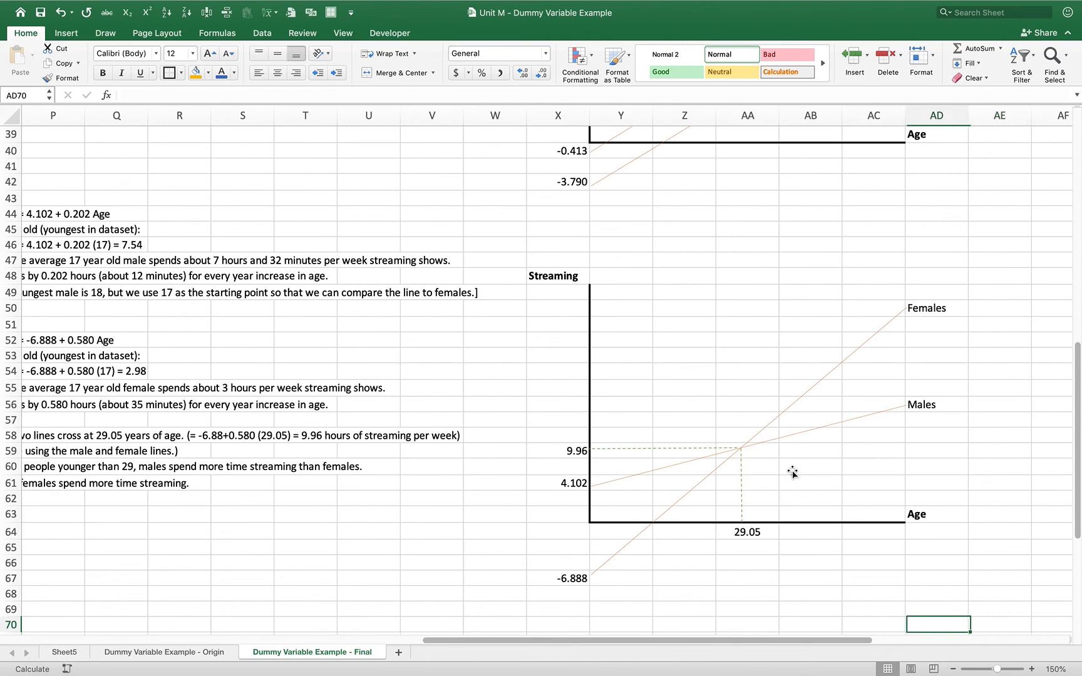
{"action": "key", "text": "Up"}
{"action": "key", "text": "Up"}
{"action": "key", "text": "Up"}
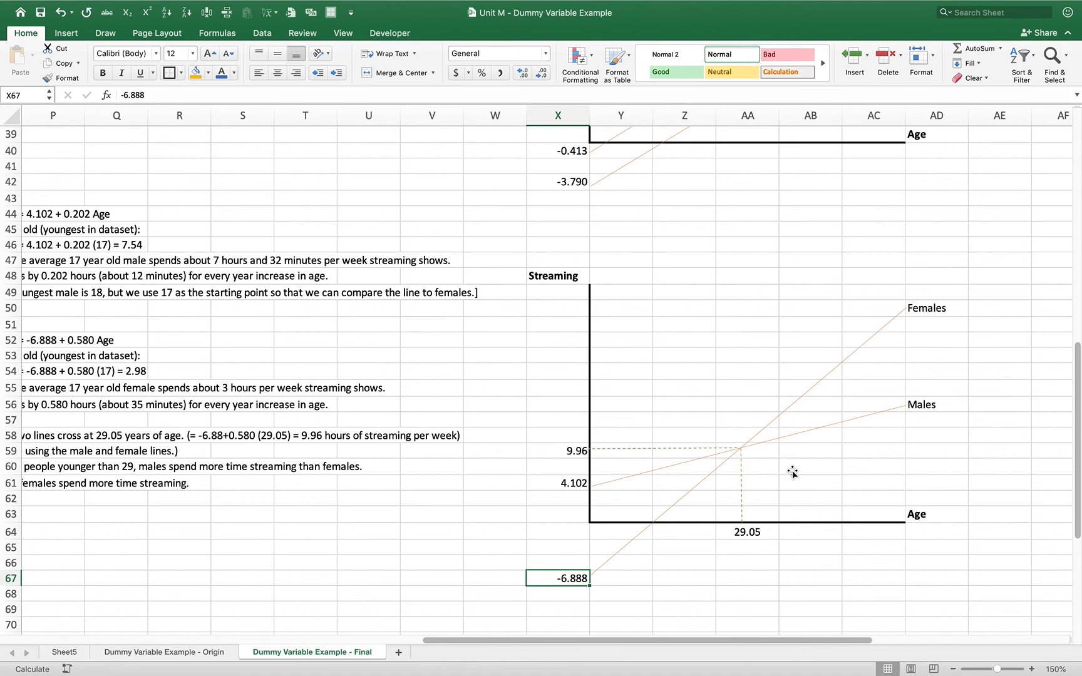
{"action": "key", "text": "Up"}
{"action": "key", "text": "Up"}
{"action": "key", "text": "Up"}
{"action": "key", "text": "Up"}
{"action": "key", "text": "Up"}
{"action": "key", "text": "Up"}
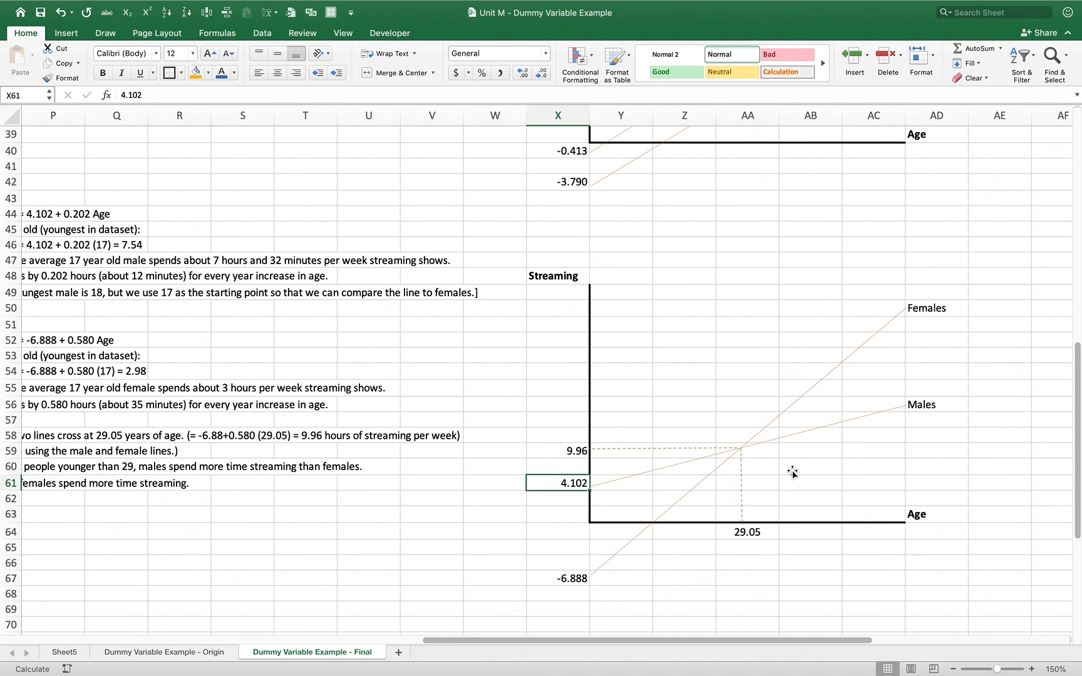
- Examine where the male and female lines cross, checking the age label in AA64 and the streaming label in X59
{"action": "key", "text": "Right"}
{"action": "key", "text": "Right"}
{"action": "key", "text": "Right"}
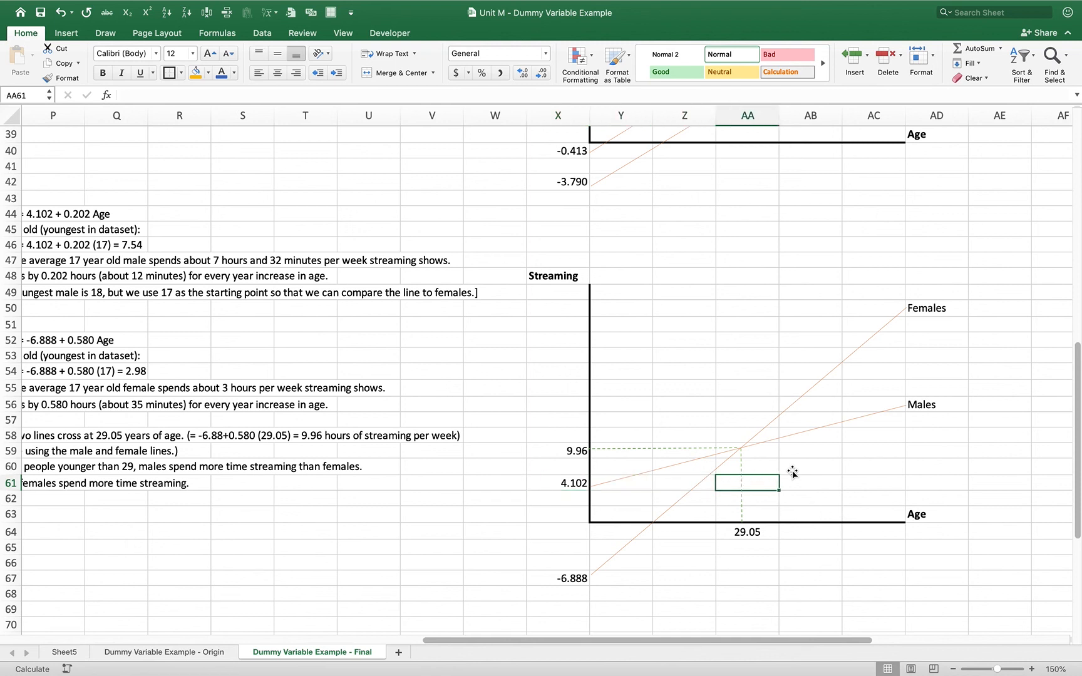
{"action": "key", "text": "Down"}
{"action": "key", "text": "Down"}
{"action": "key", "text": "Down"}
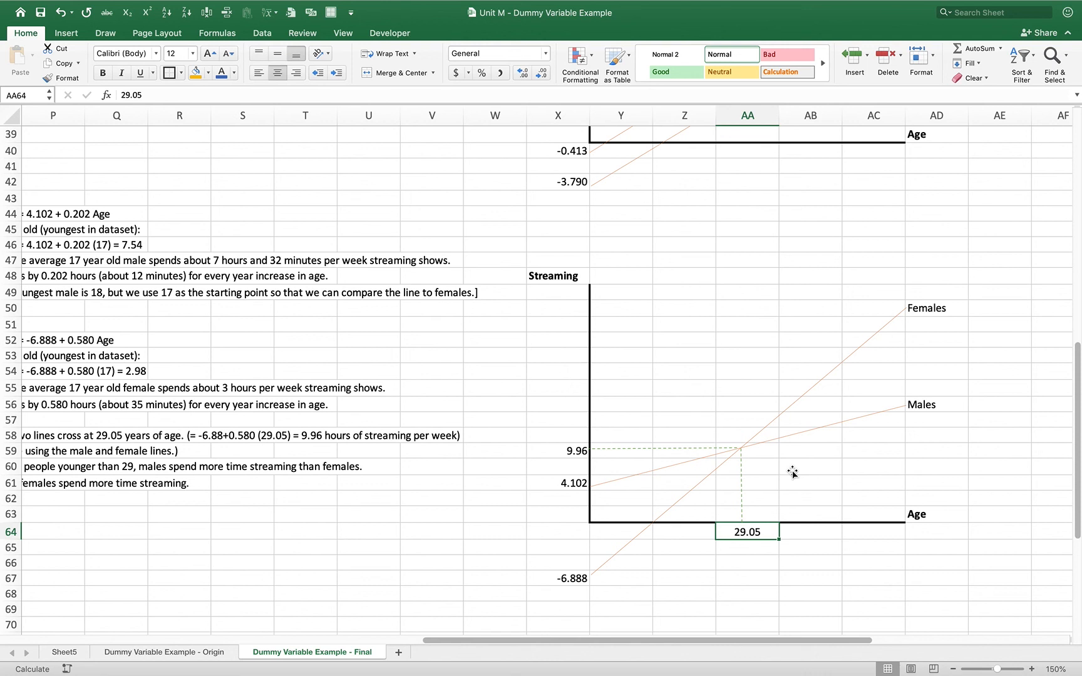
{"action": "key", "text": "Up"}
{"action": "key", "text": "Up"}
{"action": "key", "text": "Up"}
{"action": "key", "text": "Up"}
{"action": "key", "text": "Up"}
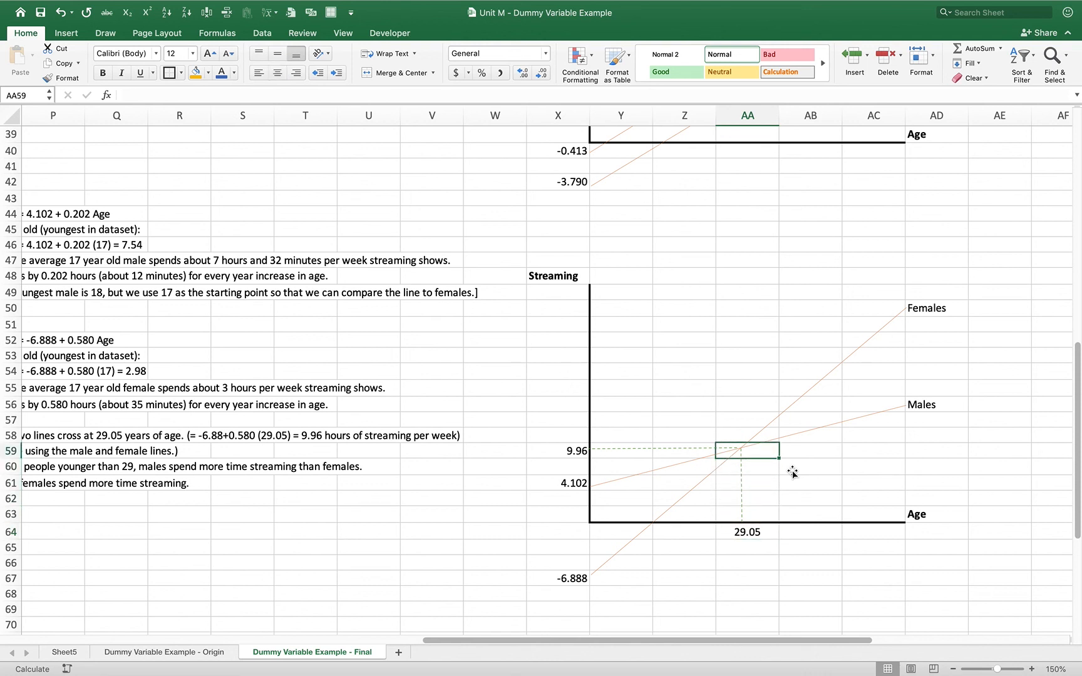
{"action": "key", "text": "Left"}
{"action": "key", "text": "Left"}
{"action": "key", "text": "Left"}
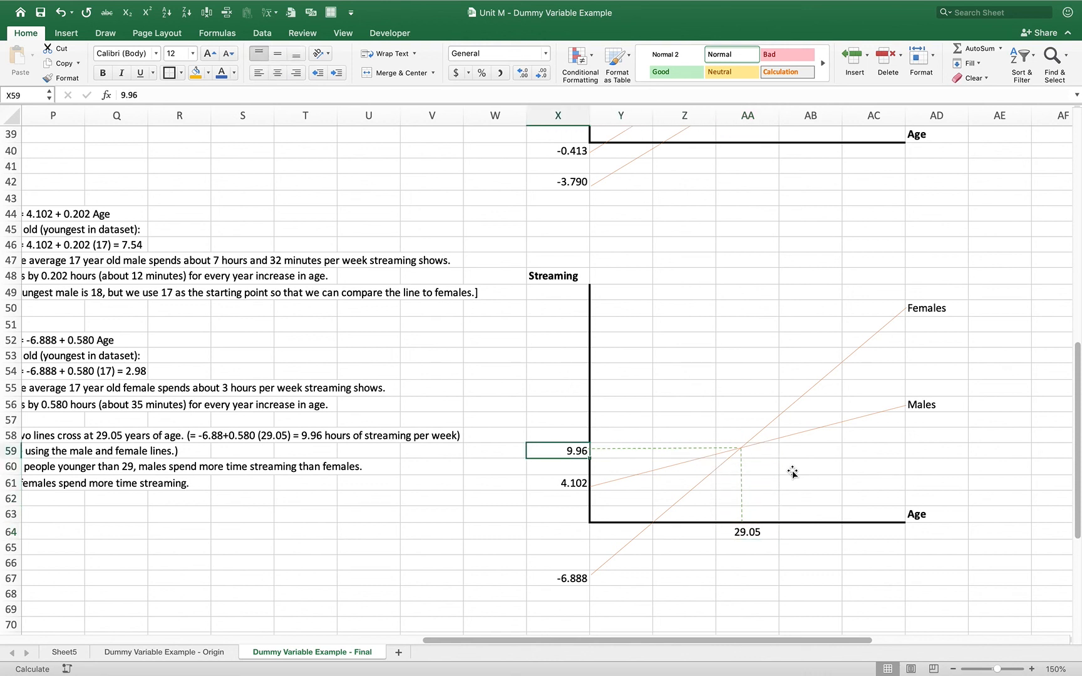
- Compare the male and female equations by selecting O44:Q44 together with O52:Q52, and examine the Female and Age*Female coefficients in I59:I60
{"action": "key", "text": "Left"}
{"action": "key", "text": "Left"}
{"action": "key", "text": "Left"}
{"action": "key", "text": "Left"}
{"action": "key", "text": "Left"}
{"action": "key", "text": "Left"}
{"action": "key", "text": "Left"}
{"action": "key", "text": "Left"}
{"action": "key", "text": "Left"}
{"action": "key", "text": "Left"}
{"action": "key", "text": "Left"}
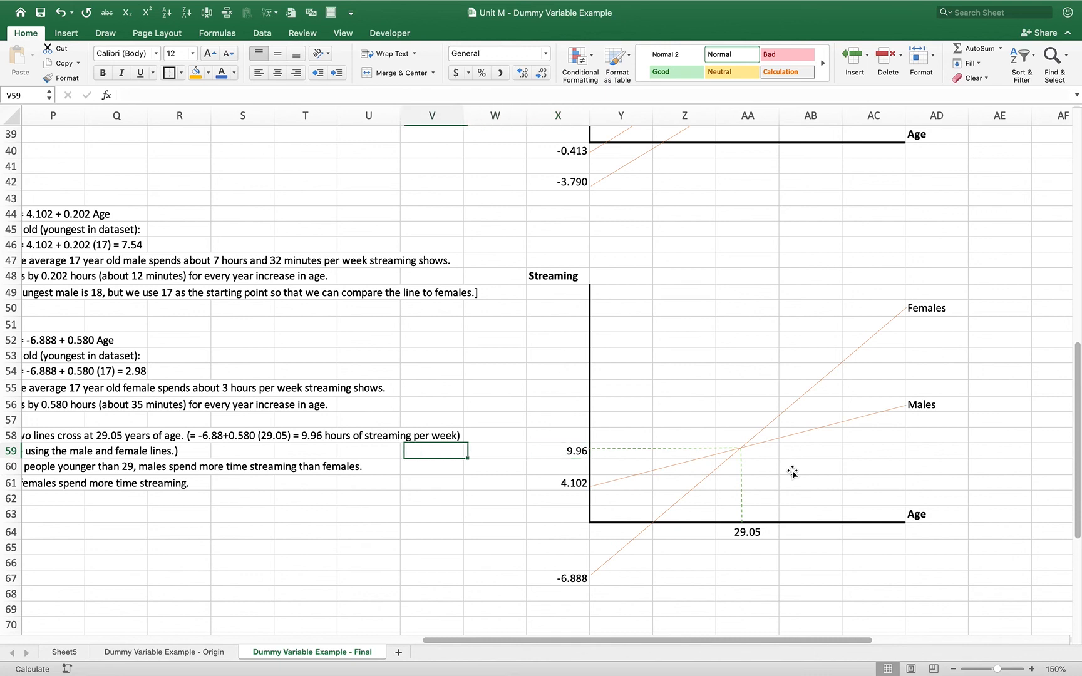
{"action": "key", "text": "Left"}
{"action": "key", "text": "Left"}
{"action": "key", "text": "Left"}
{"action": "key", "text": "Left"}
{"action": "key", "text": "Left"}
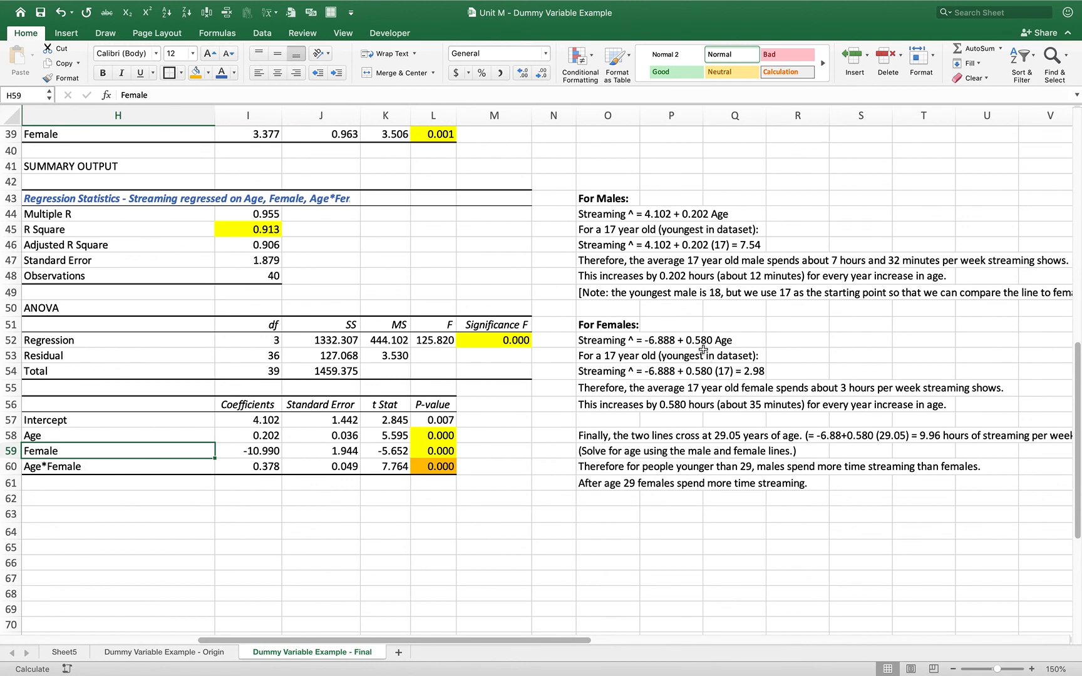
{"action": "left_click_drag", "start_coordinate": [593, 212], "coordinate": [714, 218]}
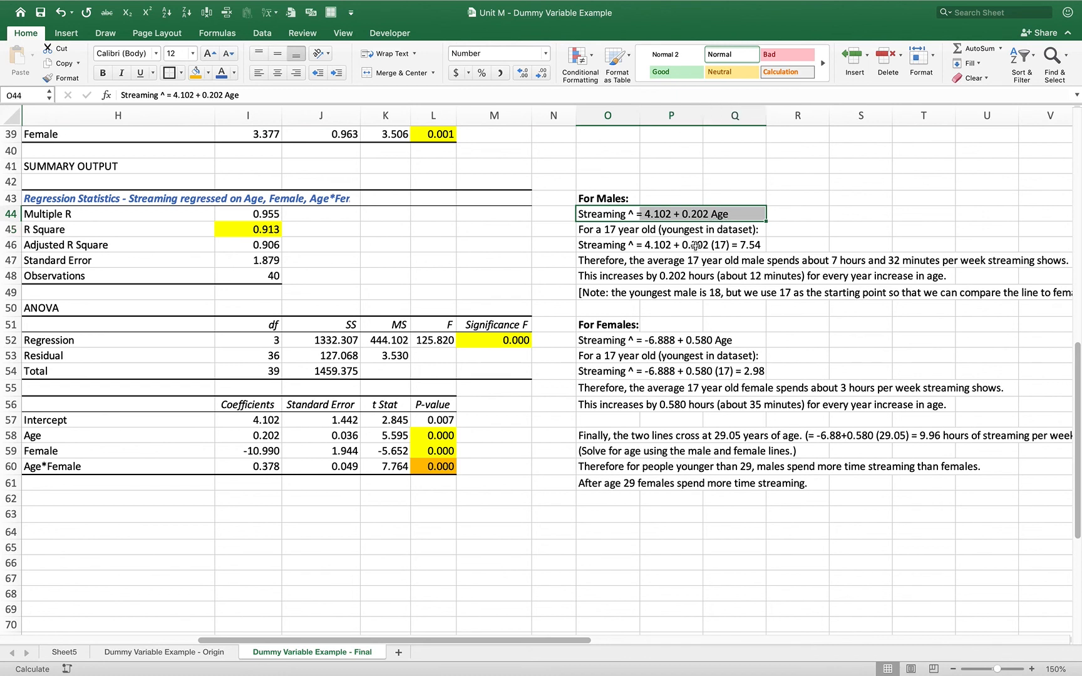
{"action": "left_click", "coordinate": [600, 342], "text": "super"}
{"action": "left_click_drag", "start_coordinate": [600, 342], "coordinate": [717, 343]}
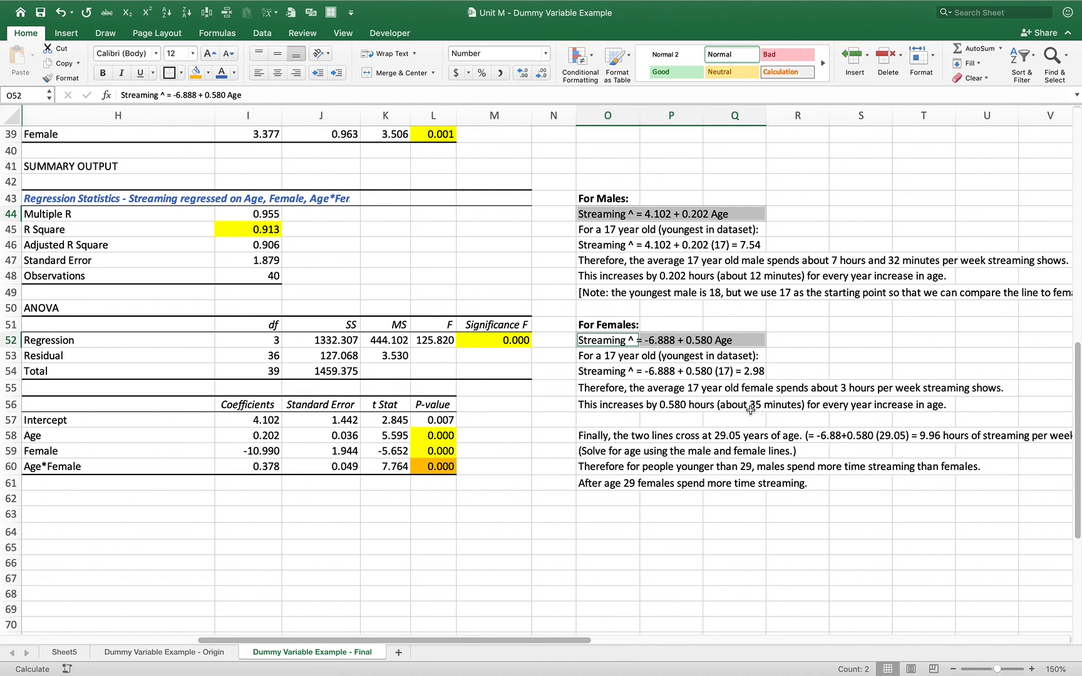
{"action": "left_click_drag", "start_coordinate": [270, 452], "coordinate": [269, 463]}
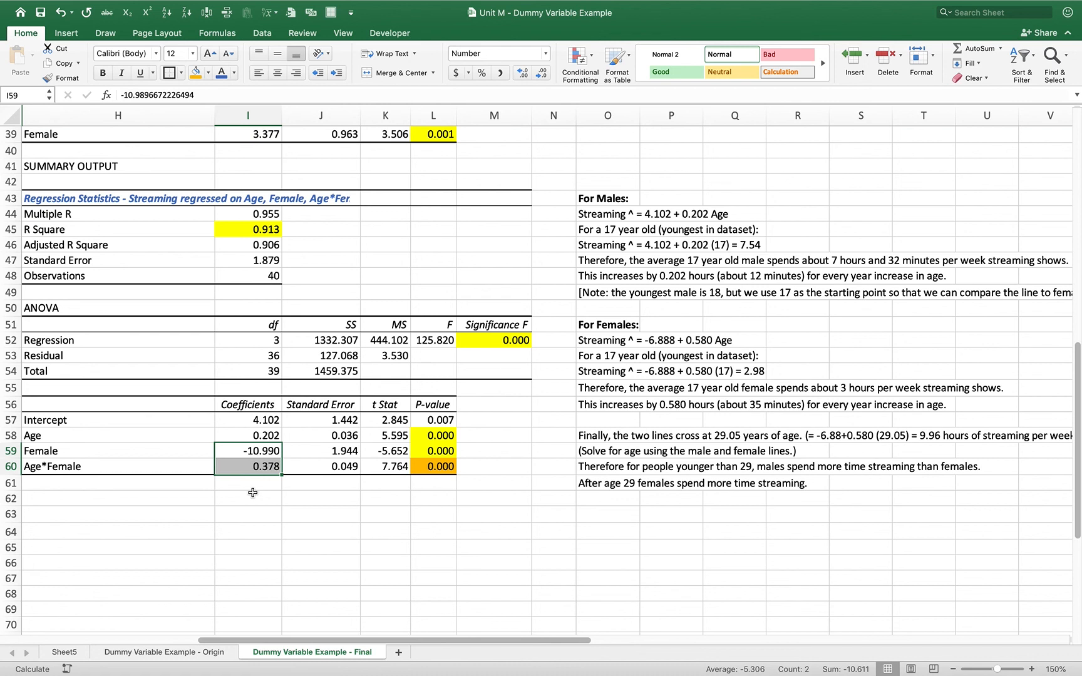
- Read the note in O58 on where the two lines cross and the conclusion for younger people in O60
{"action": "left_click", "coordinate": [585, 436]}
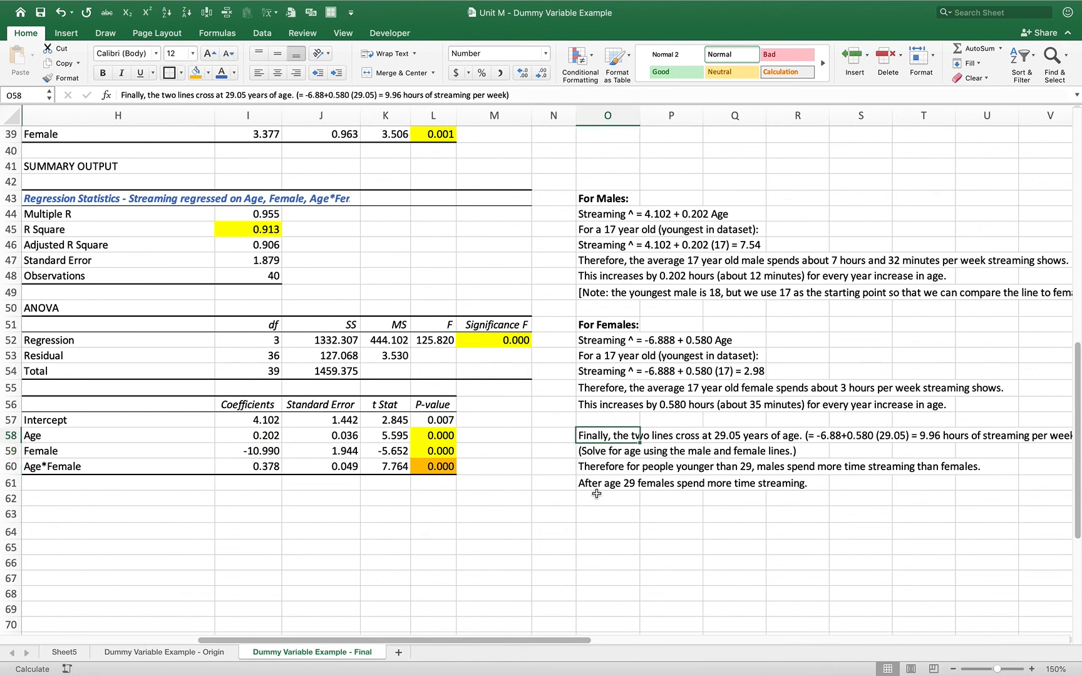
{"action": "key", "text": "Right"}
{"action": "key", "text": "Right"}
{"action": "key", "text": "Right"}
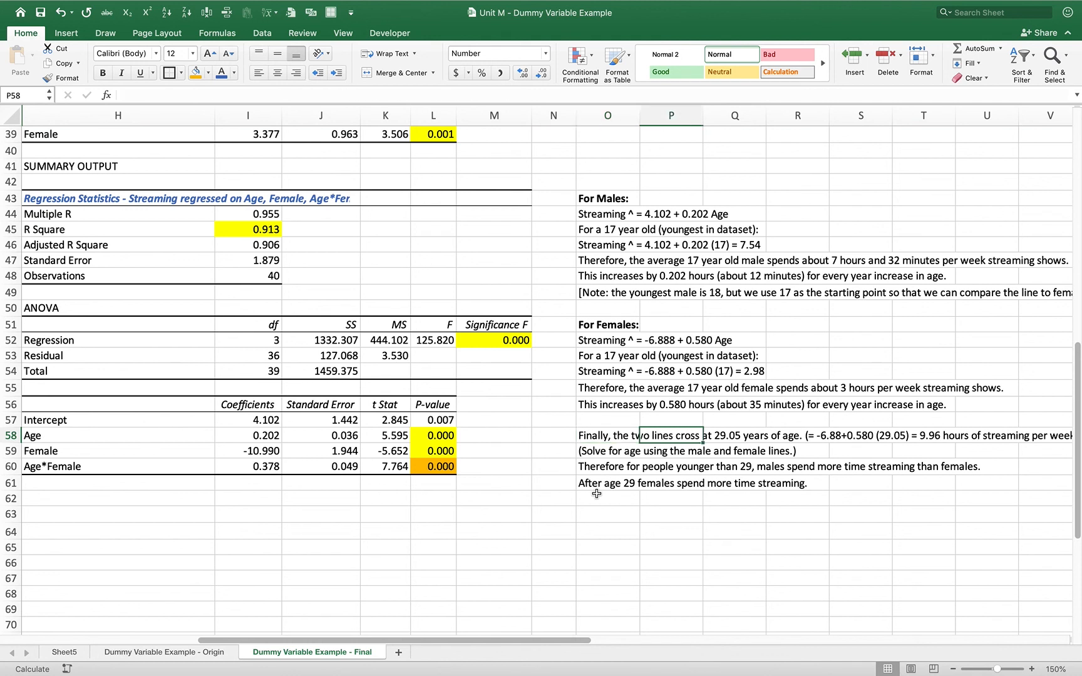
{"action": "key", "text": "Left"}
{"action": "key", "text": "Left"}
{"action": "key", "text": "Left"}
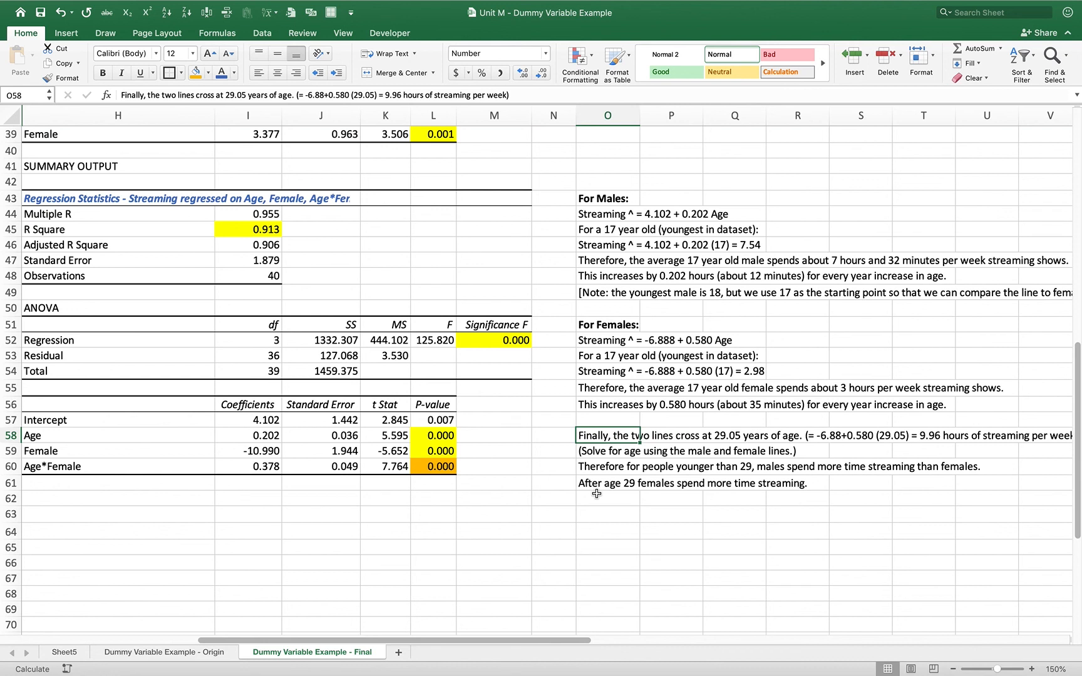
{"action": "key", "text": "Down"}
{"action": "key", "text": "Down"}
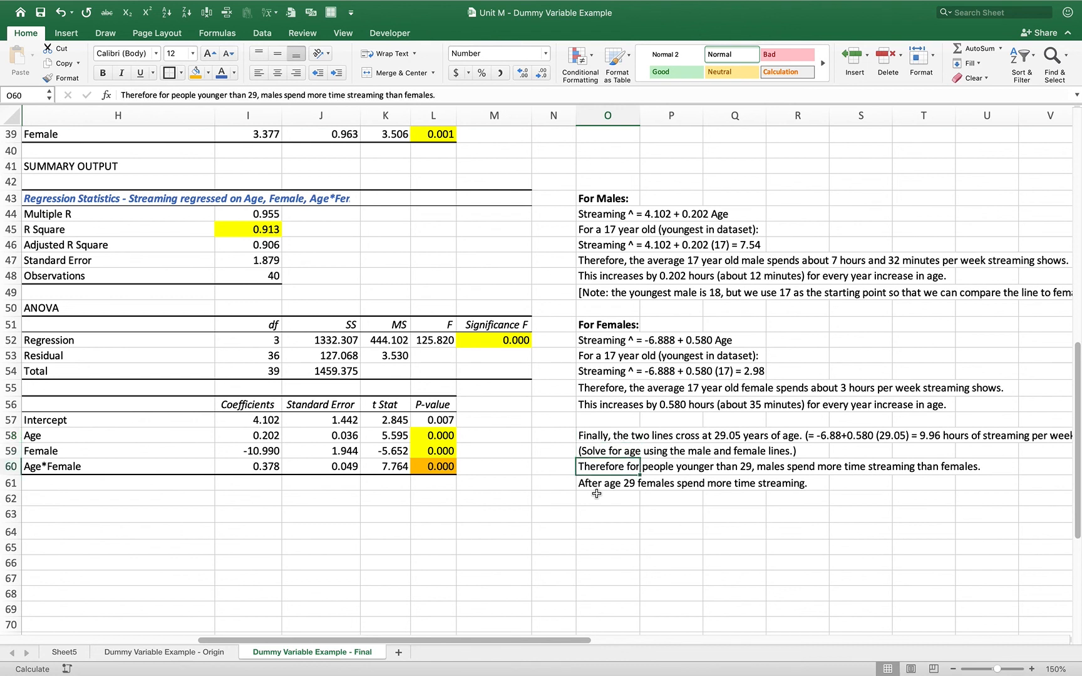
- Examine the lower graph along row 60, comparing the male and female lines on either side of their crossing point
{"action": "key", "text": "Right"}
{"action": "key", "text": "Right"}
{"action": "key", "text": "Right"}
{"action": "key", "text": "Right"}
{"action": "key", "text": "Right"}
{"action": "key", "text": "Right"}
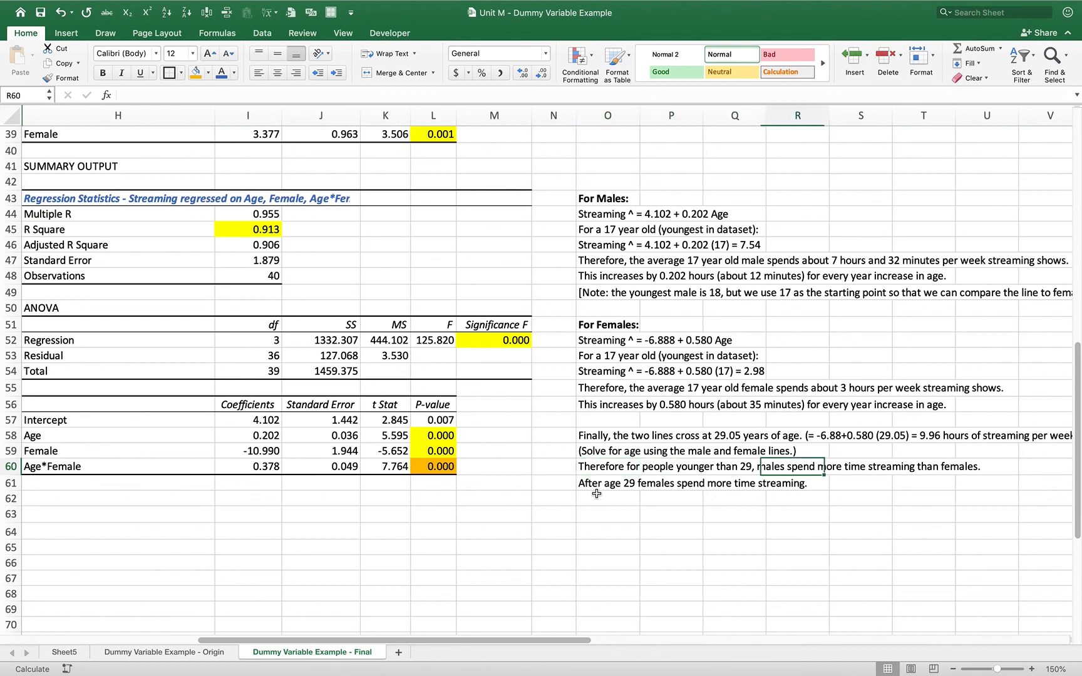
{"action": "key", "text": "Right"}
{"action": "key", "text": "Right"}
{"action": "key", "text": "Right"}
{"action": "key", "text": "Right"}
{"action": "key", "text": "Right"}
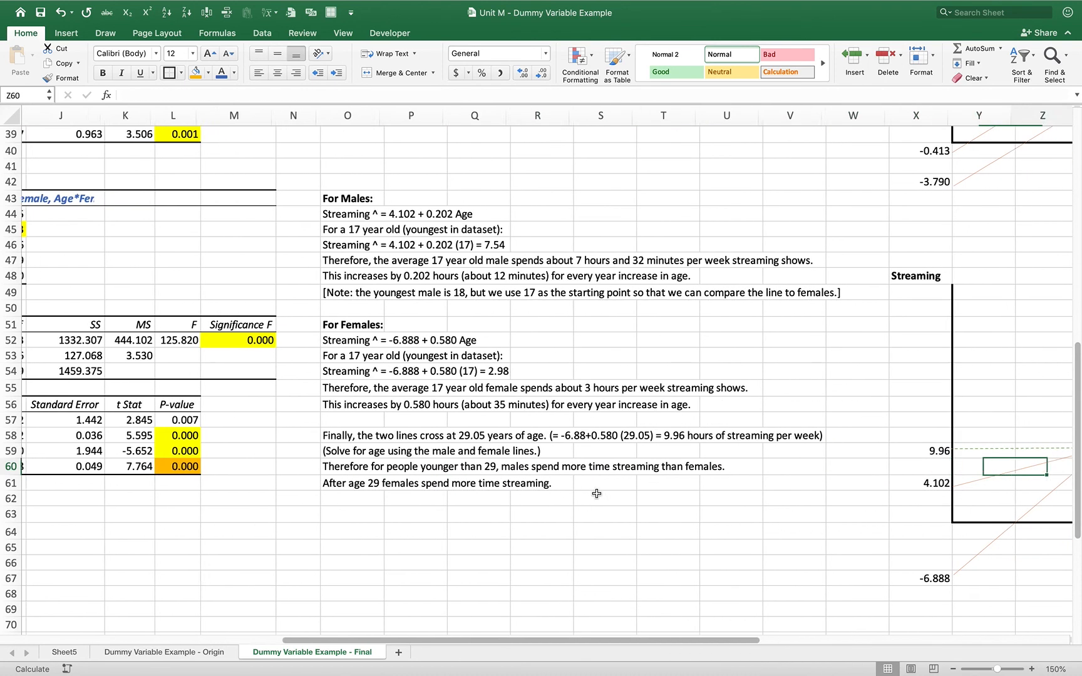
{"action": "key", "text": "Right"}
{"action": "key", "text": "Right"}
{"action": "key", "text": "Right"}
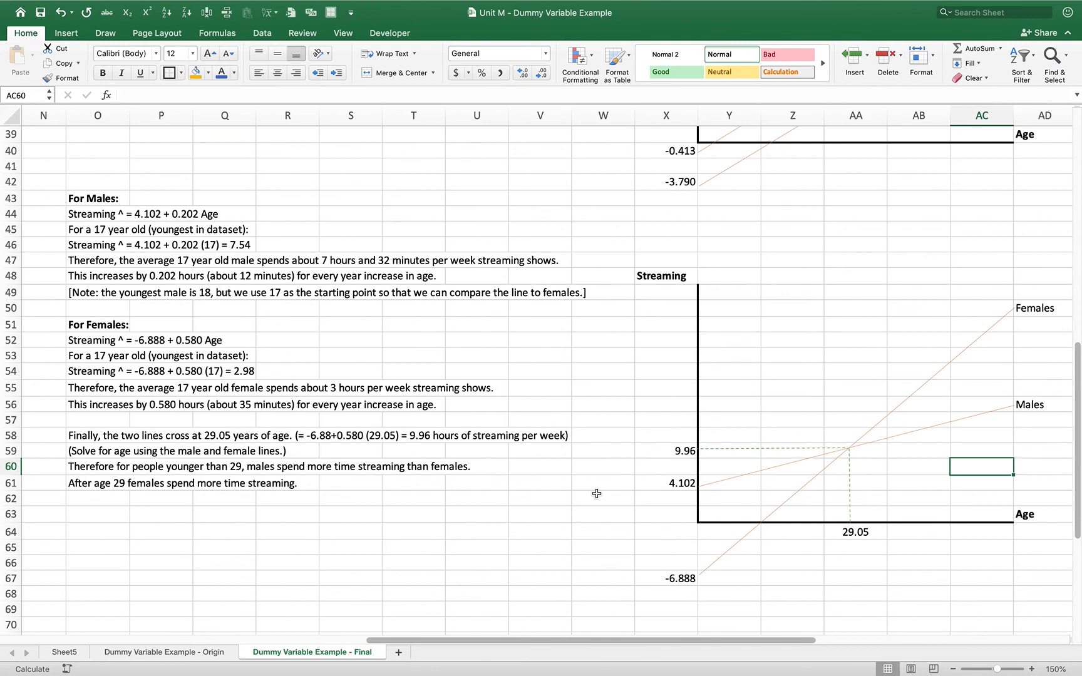
{"action": "key", "text": "Left"}
{"action": "key", "text": "Left"}
{"action": "key", "text": "Left"}
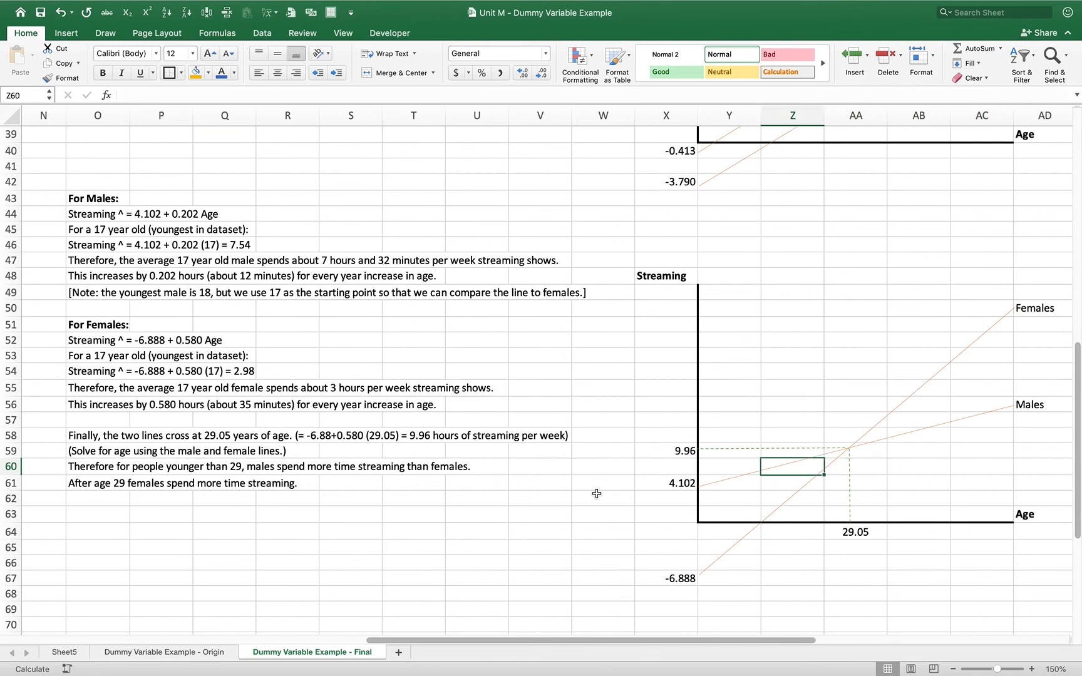
{"action": "key", "text": "Right"}
{"action": "key", "text": "Left"}
{"action": "key", "text": "Left"}
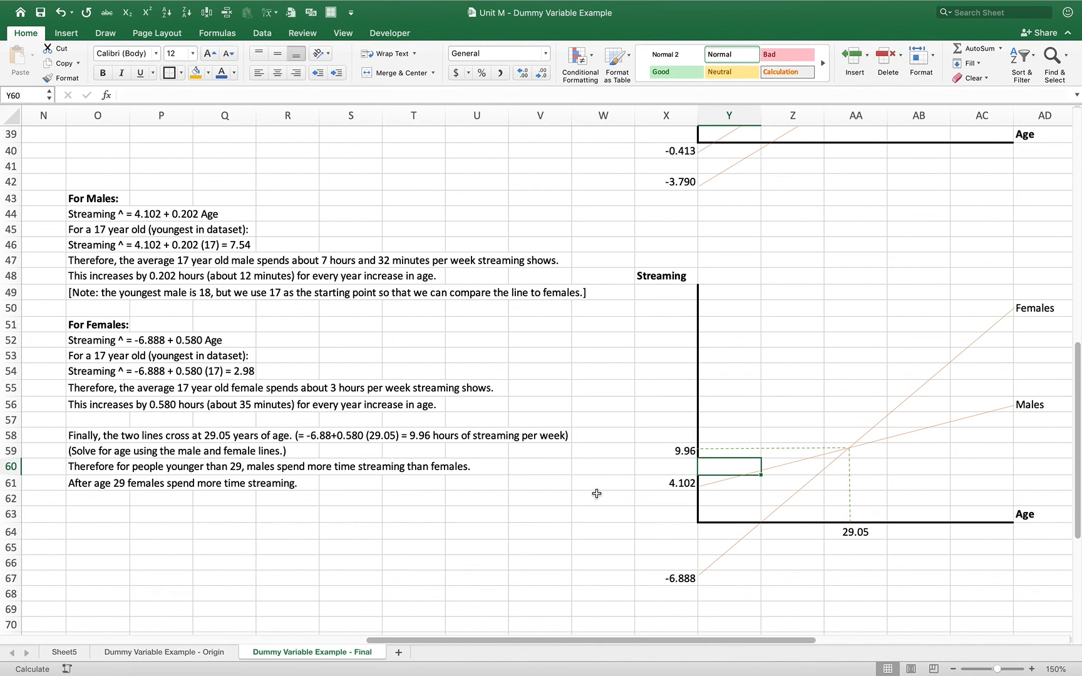
- Select the male and female interpretation notes in O43:R61, including the conclusions about the crossing point, for review
{"action": "key", "text": "Left"}
{"action": "key", "text": "Left"}
{"action": "key", "text": "Left"}
{"action": "key", "text": "Left"}
{"action": "key", "text": "Left"}
{"action": "key", "text": "Left"}
{"action": "key", "text": "Left"}
{"action": "key", "text": "Left"}
{"action": "key", "text": "Left"}
{"action": "key", "text": "Left"}
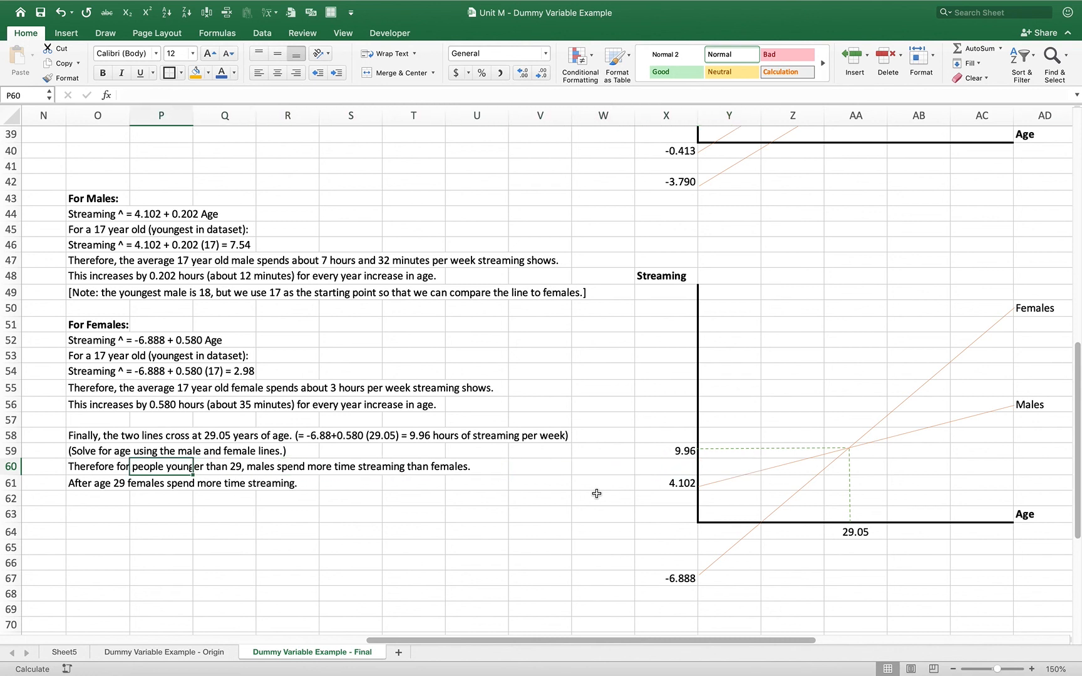
{"action": "key", "text": "Up"}
{"action": "key", "text": "Up"}
{"action": "key", "text": "Up"}
{"action": "key", "text": "Up"}
{"action": "key", "text": "Up"}
{"action": "key", "text": "Up"}
{"action": "key", "text": "Up"}
{"action": "key", "text": "Up"}
{"action": "key", "text": "Up"}
{"action": "key", "text": "Up"}
{"action": "key", "text": "Up"}
{"action": "key", "text": "Up"}
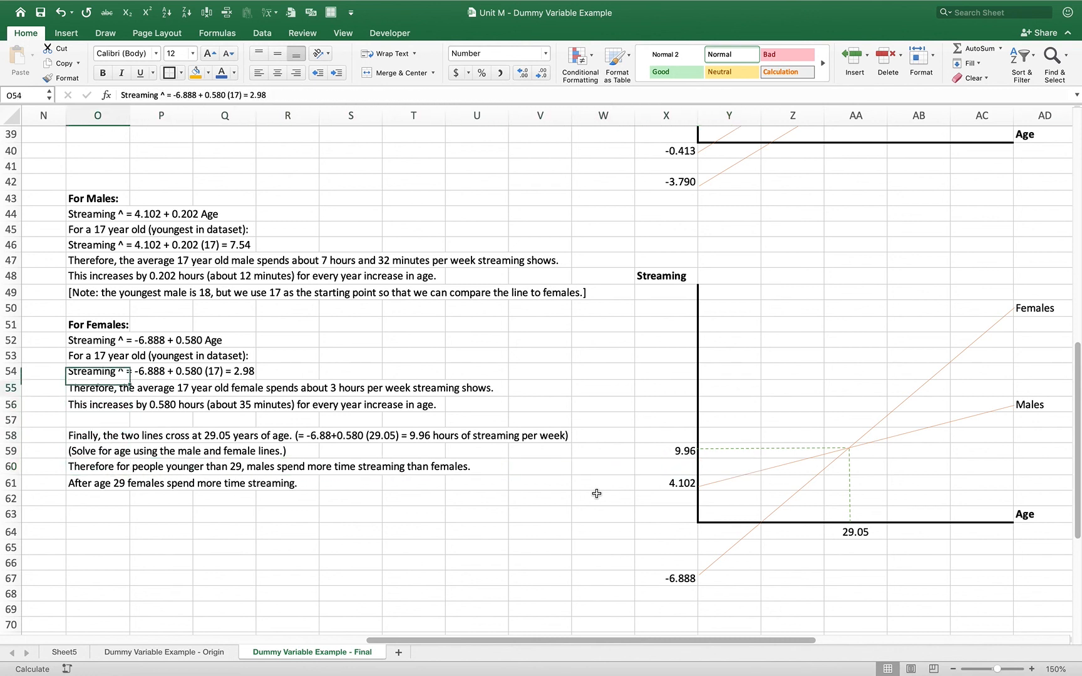
{"action": "key", "text": "Up"}
{"action": "key", "text": "Up"}
{"action": "key", "text": "Up"}
{"action": "key", "text": "Up"}
{"action": "key", "text": "Up"}
{"action": "key", "text": "shift+Down"}
{"action": "key", "text": "shift+Down"}
{"action": "key", "text": "shift+Down"}
{"action": "key", "text": "shift+Down"}
{"action": "key", "text": "shift+Down"}
{"action": "key", "text": "shift+Down"}
{"action": "key", "text": "shift+Down"}
{"action": "key", "text": "shift+Down"}
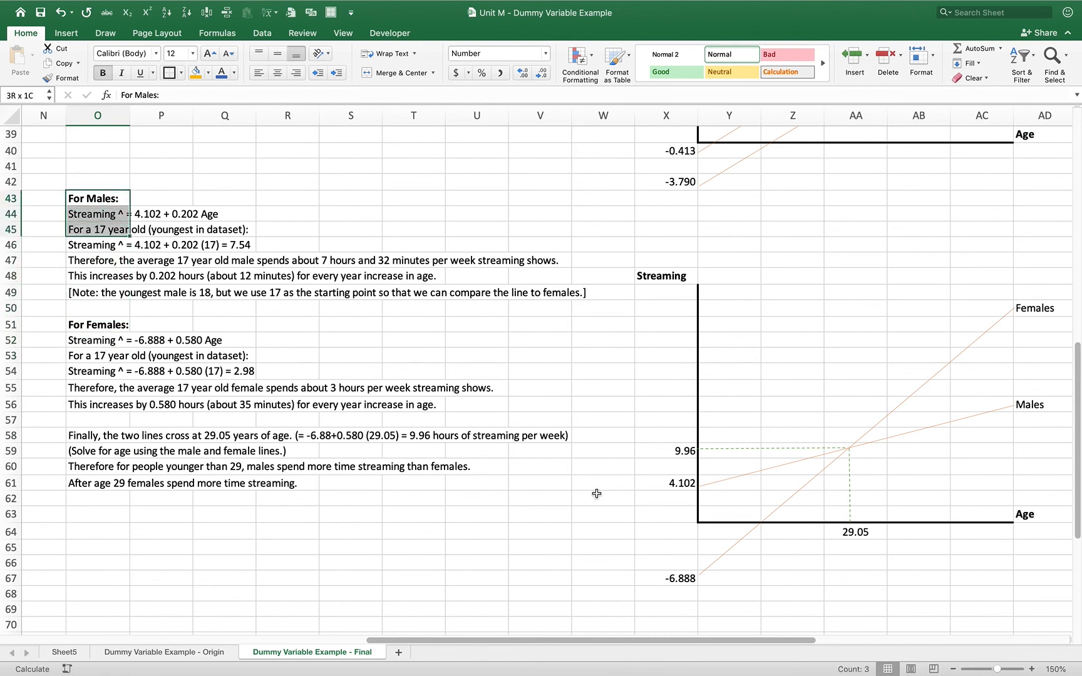
{"action": "key", "text": "shift+Down"}
{"action": "key", "text": "shift+Down"}
{"action": "key", "text": "shift+Down"}
{"action": "key", "text": "shift+Down"}
{"action": "key", "text": "shift+Down"}
{"action": "key", "text": "shift+Down"}
{"action": "key", "text": "shift+Down"}
{"action": "key", "text": "shift+Down"}
{"action": "key", "text": "shift+Down"}
{"action": "key", "text": "shift+Down"}
{"action": "key", "text": "shift+Down"}
{"action": "key", "text": "shift+Up"}
{"action": "key", "text": "shift+Up"}
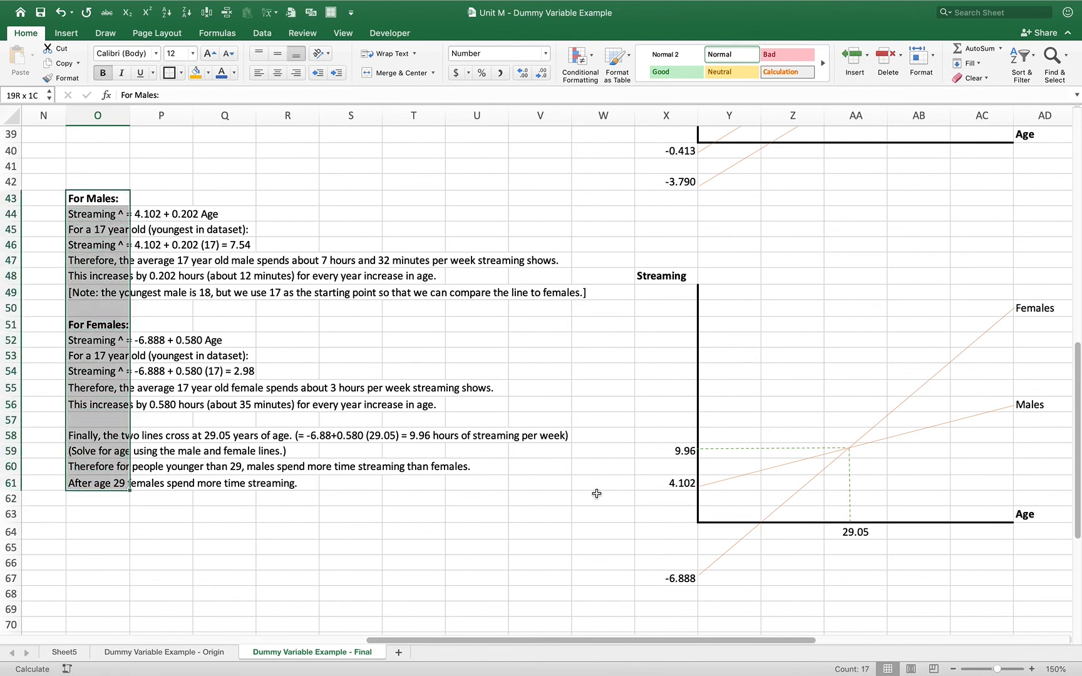
{"action": "key", "text": "shift+Down"}
{"action": "key", "text": "shift+Right"}
{"action": "key", "text": "shift+Right"}
{"action": "key", "text": "shift+Right"}
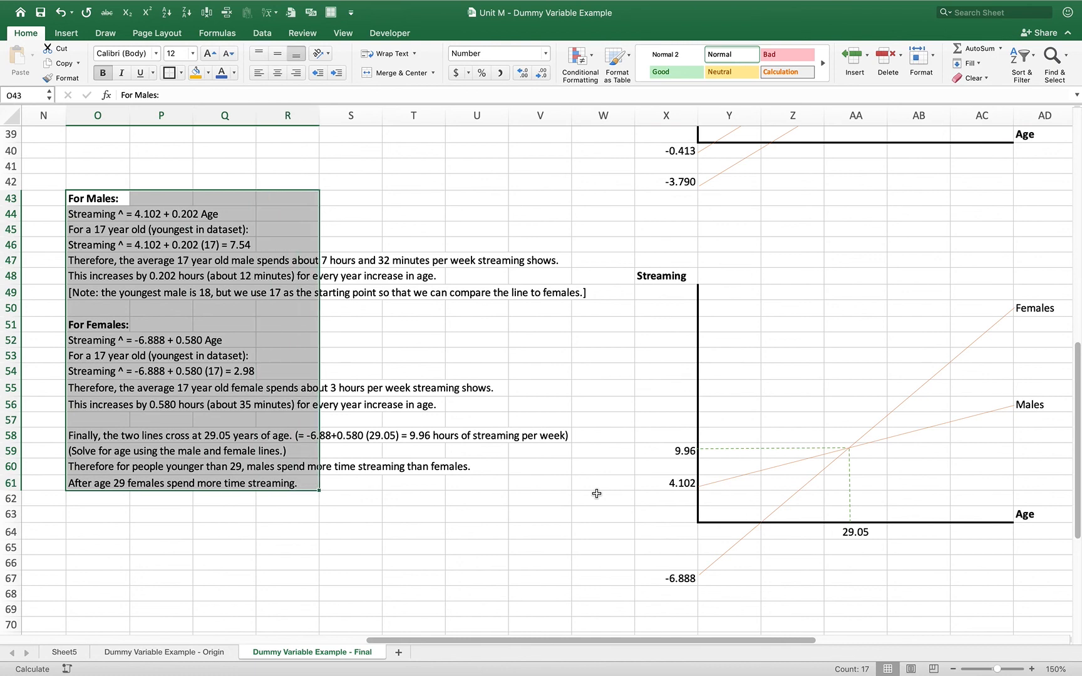
- Examine the regression output for Age, Female and Age*Female in column H, from Multiple R down to the Intercept row
{"action": "key", "text": "Left"}
{"action": "key", "text": "Left"}
{"action": "key", "text": "Left"}
{"action": "key", "text": "Left"}
{"action": "key", "text": "Left"}
{"action": "key", "text": "Left"}
{"action": "key", "text": "Left"}
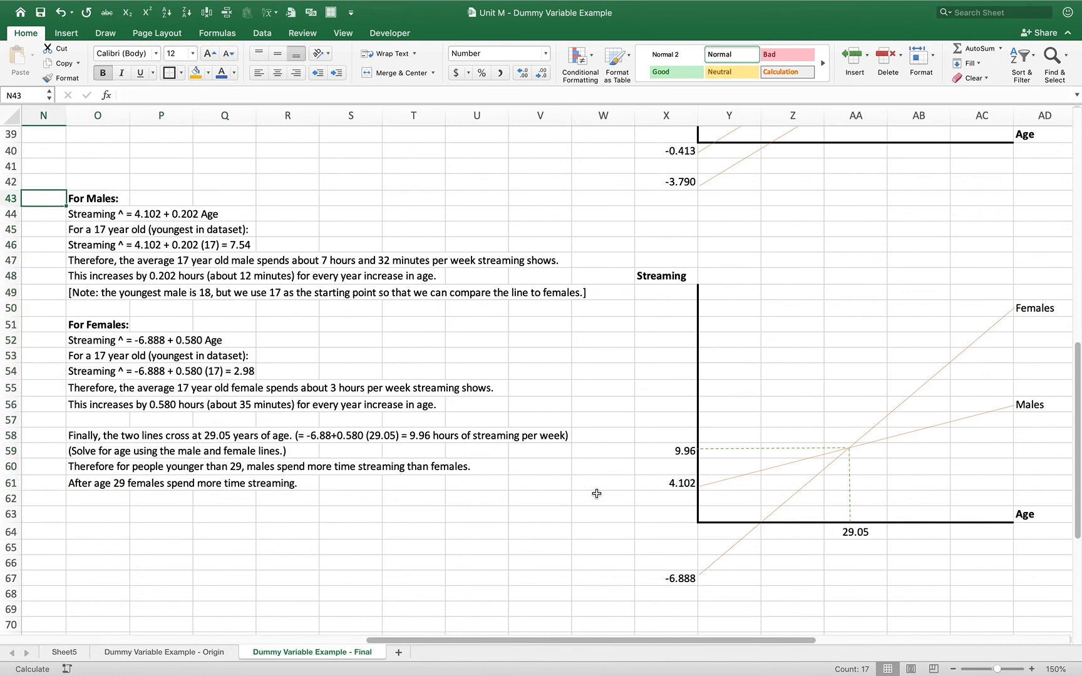
{"action": "key", "text": "Down"}
{"action": "key", "text": "Down"}
{"action": "key", "text": "Down"}
{"action": "key", "text": "Down"}
{"action": "key", "text": "Down"}
{"action": "key", "text": "Down"}
{"action": "key", "text": "Down"}
{"action": "key", "text": "Down"}
{"action": "key", "text": "Down"}
{"action": "key", "text": "Down"}
{"action": "key", "text": "Down"}
{"action": "key", "text": "Down"}
{"action": "key", "text": "Down"}
{"action": "key", "text": "Down"}
{"action": "key", "text": "Down"}
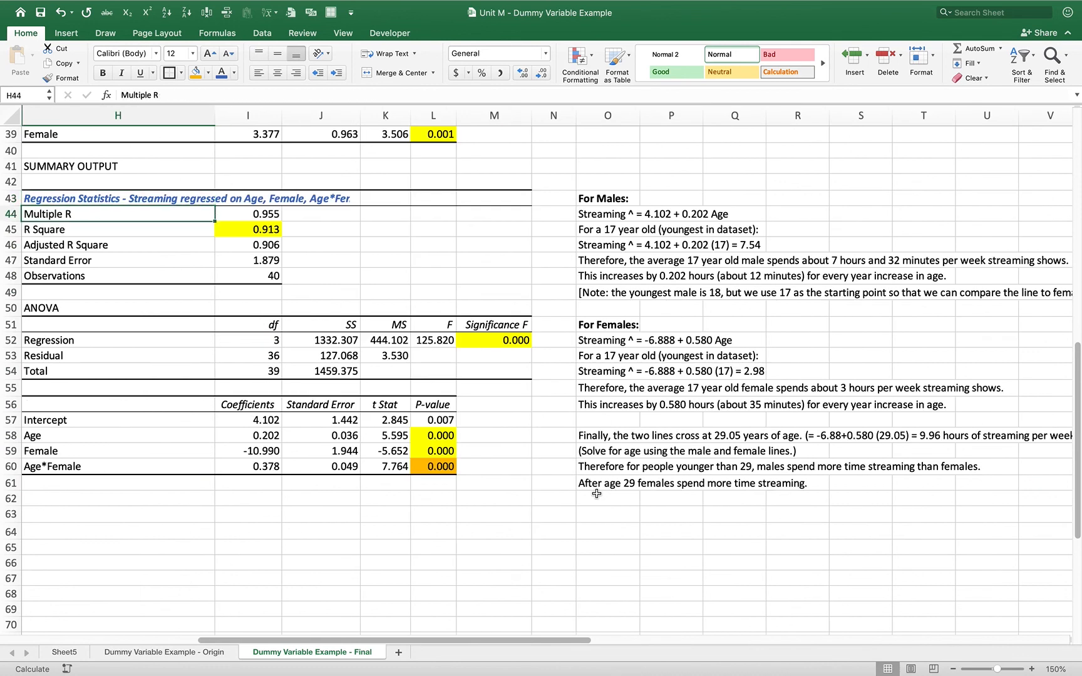
- Check the R Square in I45 for the regression on Age, Female and Age*Female
{"action": "key", "text": "Up"}
{"action": "key", "text": "Up"}
{"action": "key", "text": "Up"}
{"action": "key", "text": "Up"}
{"action": "key", "text": "Up"}
{"action": "key", "text": "Up"}
{"action": "key", "text": "Up"}
{"action": "key", "text": "Up"}
{"action": "key", "text": "Up"}
{"action": "key", "text": "Up"}
{"action": "key", "text": "Up"}
{"action": "key", "text": "Up"}
{"action": "key", "text": "Up"}
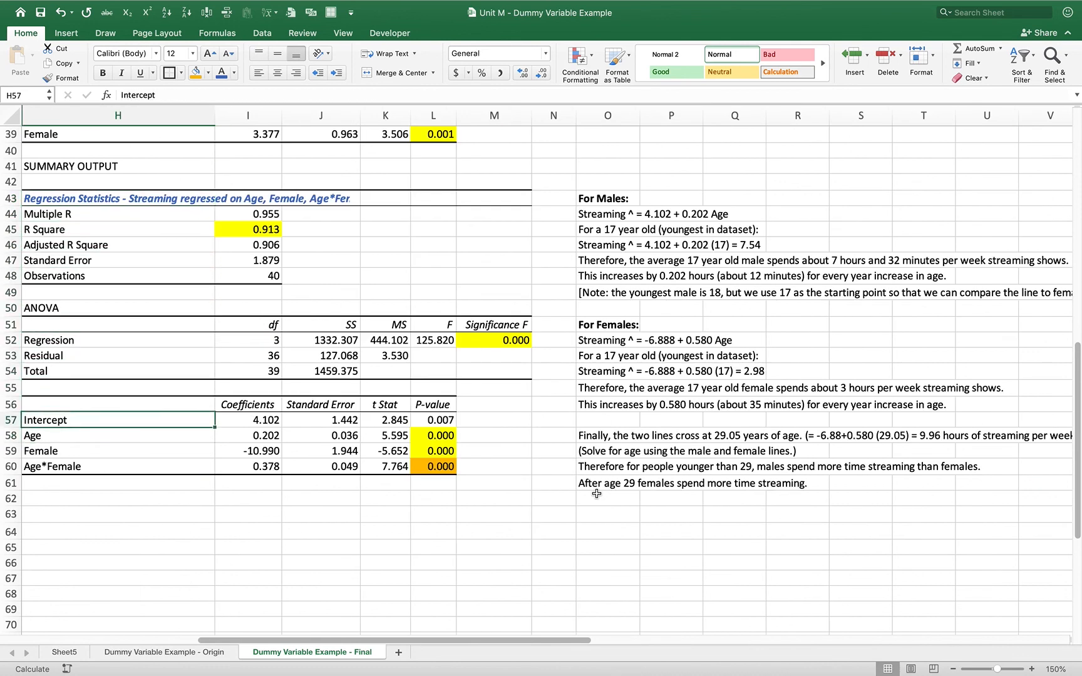
{"action": "key", "text": "Right"}
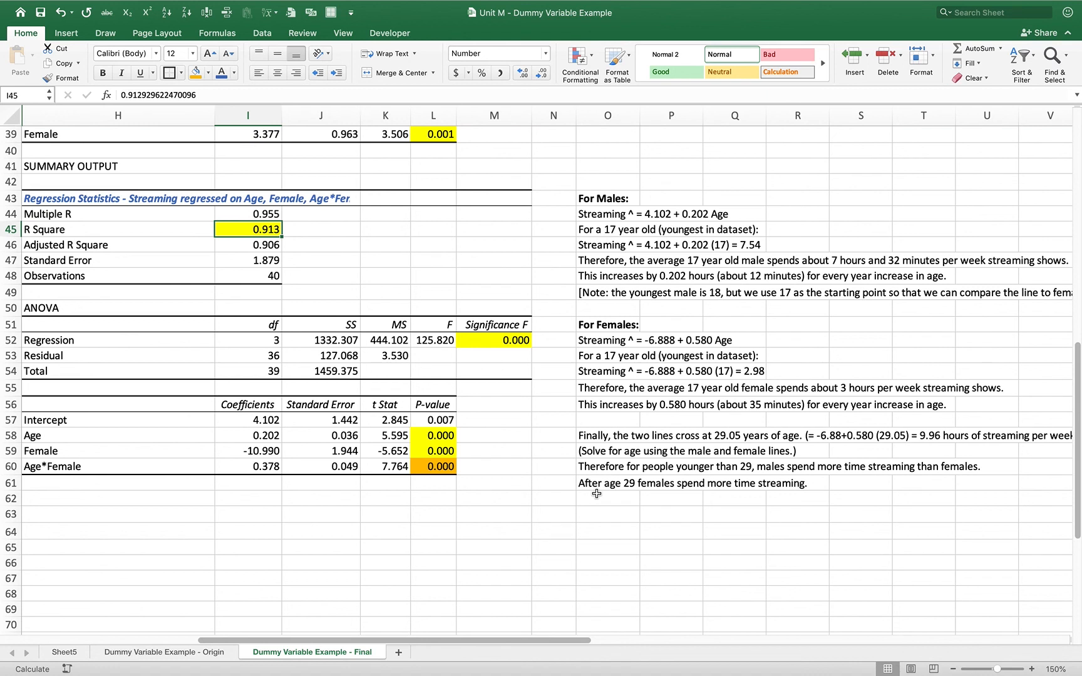
{"action": "key", "text": "Left"}
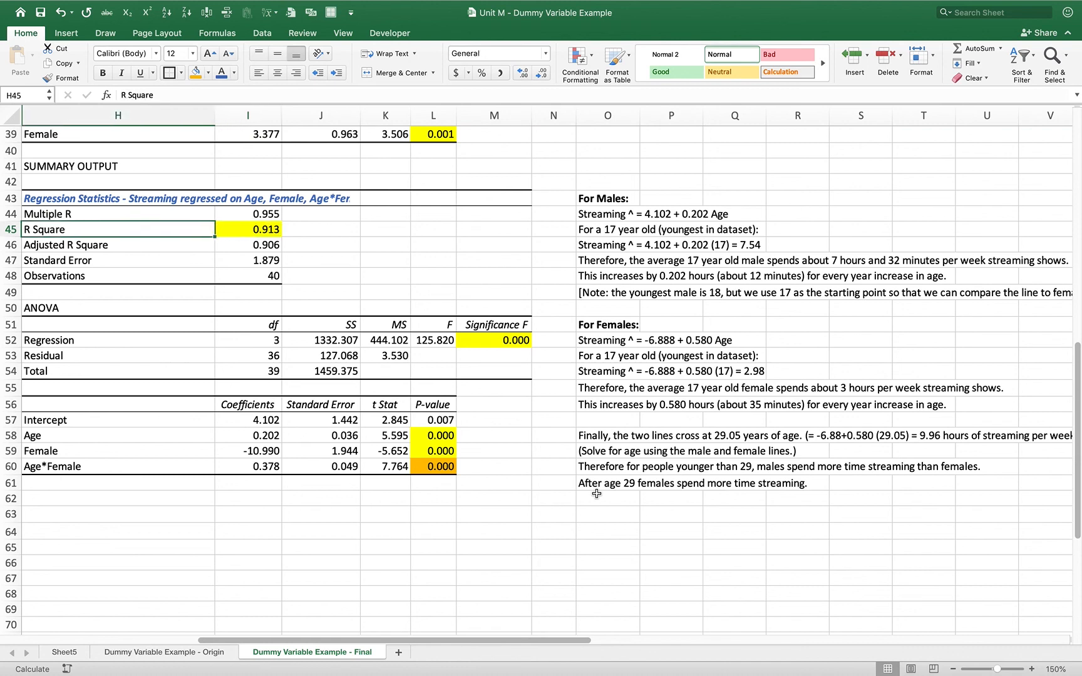
- Review the three regression outputs upward through column H to cell H1, comparing their R Square values
{"action": "key", "text": "Up"}
{"action": "key", "text": "Up"}
{"action": "key", "text": "Up"}
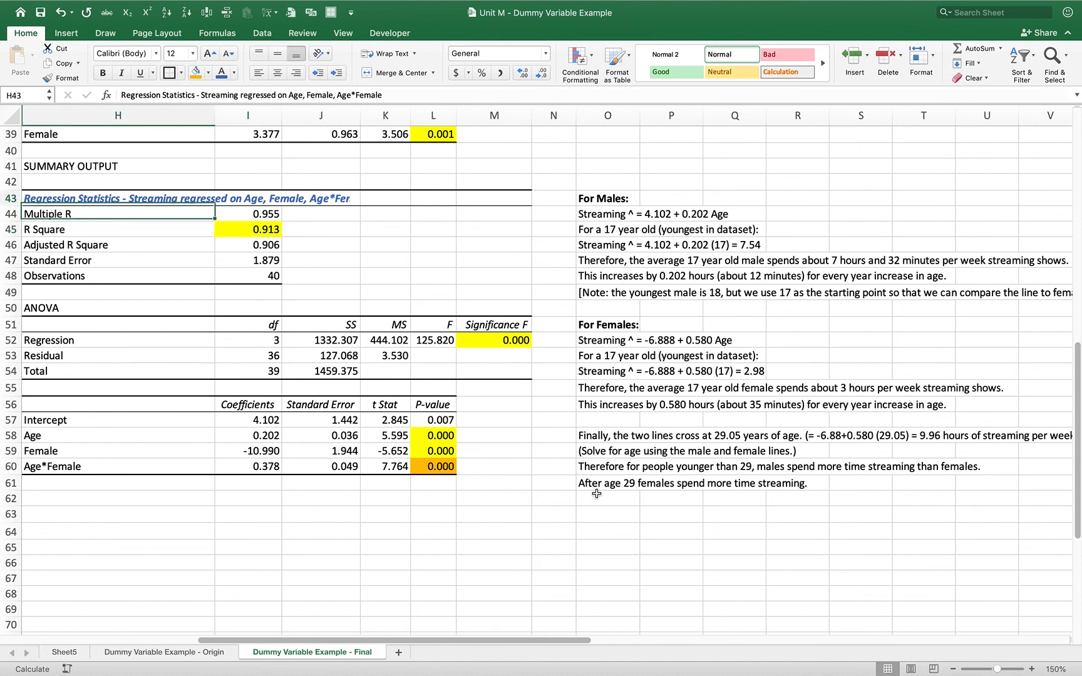
{"action": "key", "text": "Up"}
{"action": "key", "text": "Up"}
{"action": "key", "text": "Up"}
{"action": "key", "text": "Up"}
{"action": "key", "text": "Up"}
{"action": "key", "text": "Up"}
{"action": "key", "text": "Up"}
{"action": "key", "text": "Up"}
{"action": "key", "text": "Up"}
{"action": "key", "text": "Up"}
{"action": "key", "text": "Up"}
{"action": "key", "text": "Up"}
{"action": "key", "text": "Up"}
{"action": "key", "text": "Up"}
{"action": "key", "text": "Up"}
{"action": "key", "text": "Up"}
{"action": "key", "text": "Up"}
{"action": "key", "text": "Up"}
{"action": "key", "text": "Up"}
{"action": "key", "text": "Up"}
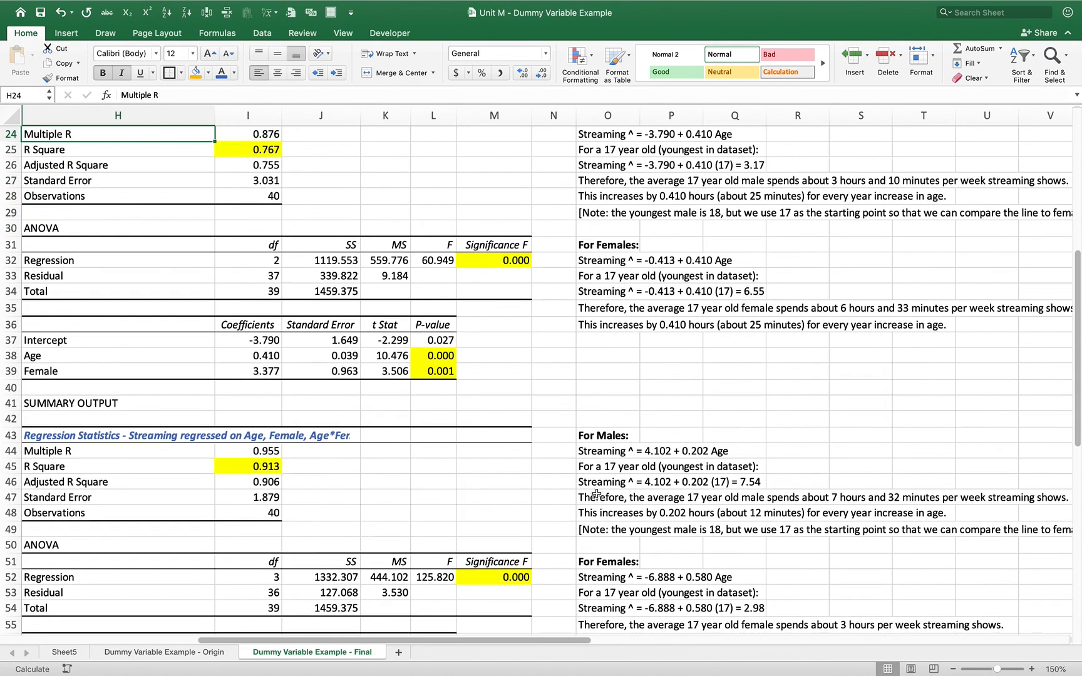
{"action": "key", "text": "Up"}
{"action": "key", "text": "Up"}
{"action": "key", "text": "Up"}
{"action": "key", "text": "Up"}
{"action": "key", "text": "Up"}
{"action": "key", "text": "Up"}
{"action": "key", "text": "Up"}
{"action": "key", "text": "Up"}
{"action": "key", "text": "Up"}
{"action": "key", "text": "Up"}
{"action": "key", "text": "Up"}
{"action": "key", "text": "Up"}
{"action": "key", "text": "Up"}
{"action": "key", "text": "Up"}
{"action": "key", "text": "Up"}
{"action": "key", "text": "Up"}
{"action": "key", "text": "Up"}
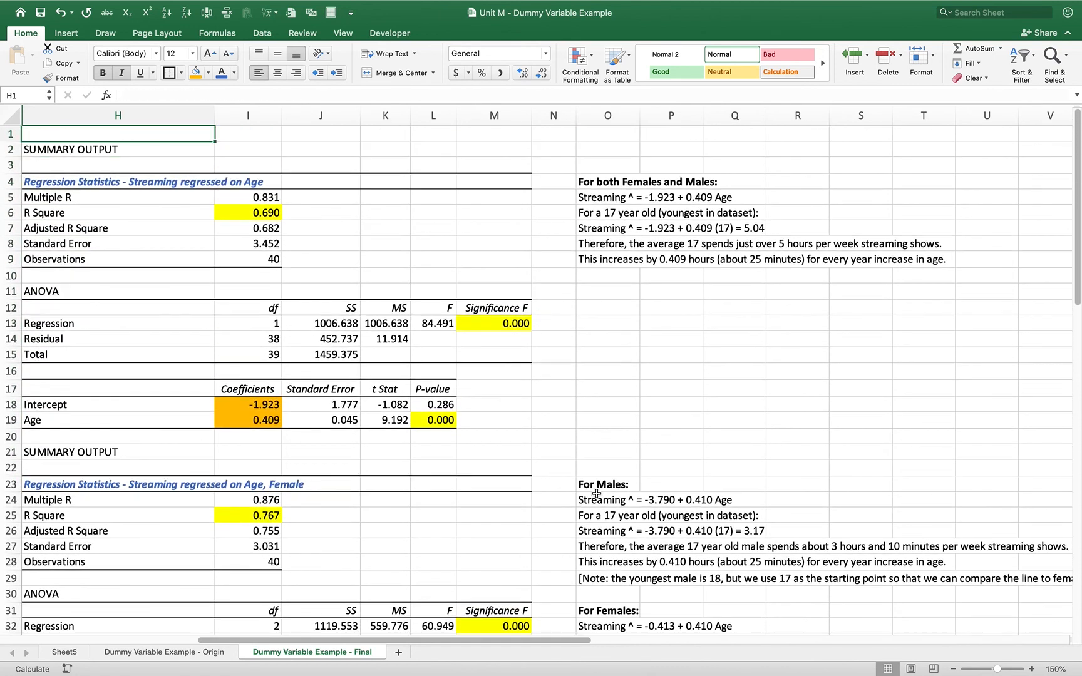